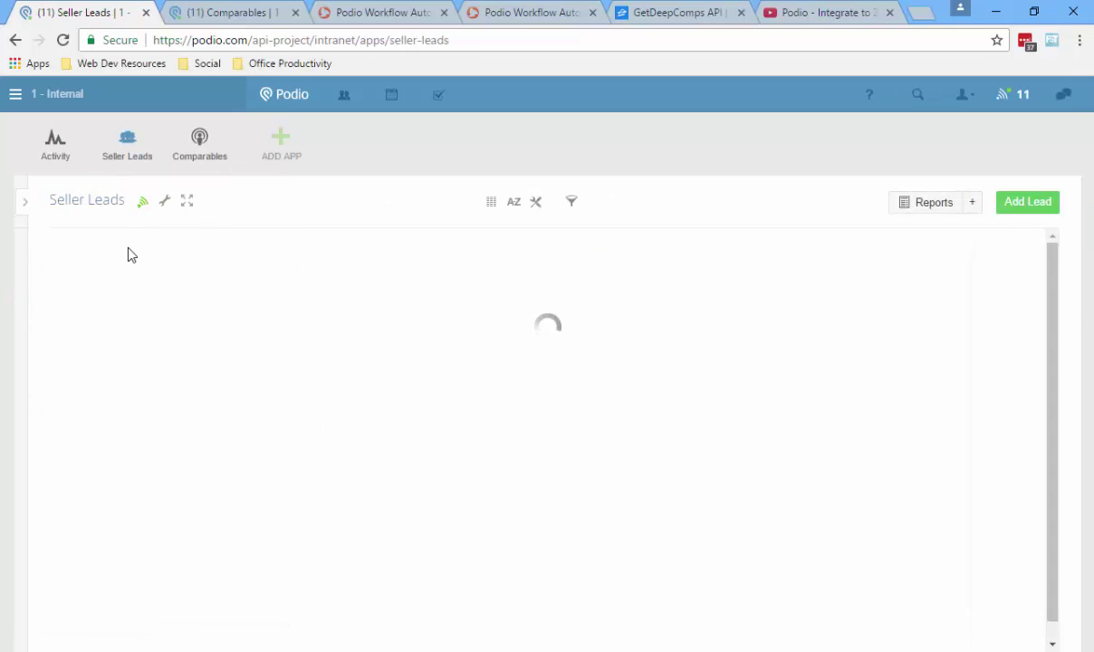
Open the Baltimore seller lead and examine its Comps Trigger options, Get Zillow Comparables and Generate Comps PDF
{"action": "left_click", "coordinate": [509, 283]}
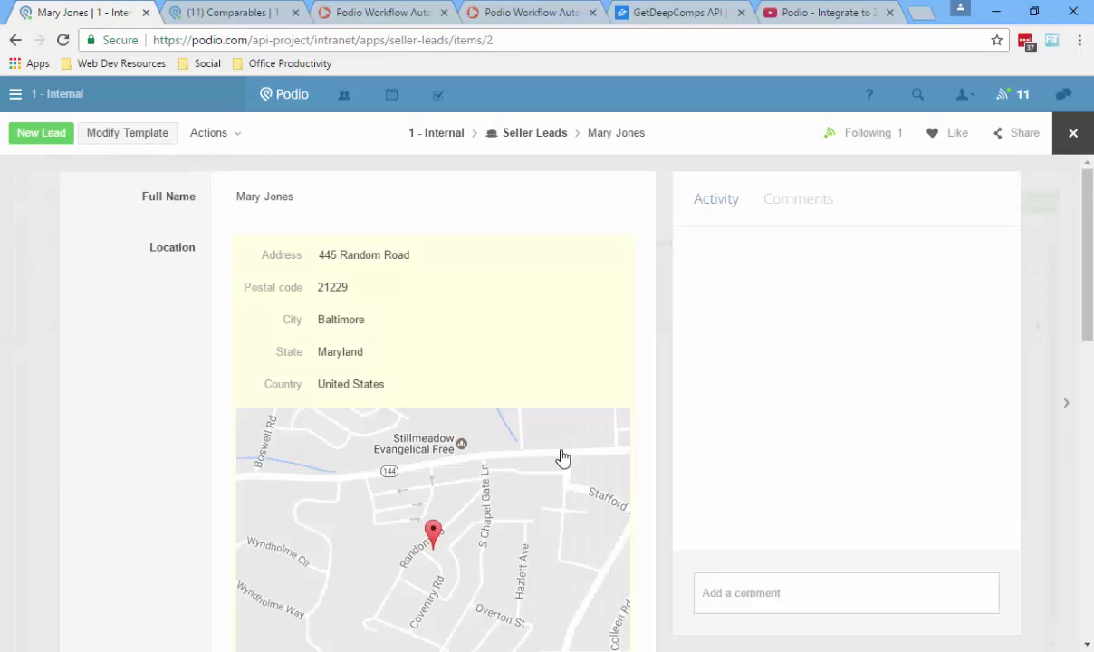
{"action": "scroll", "coordinate": [493, 416], "scroll_direction": "down", "scroll_amount": 5}
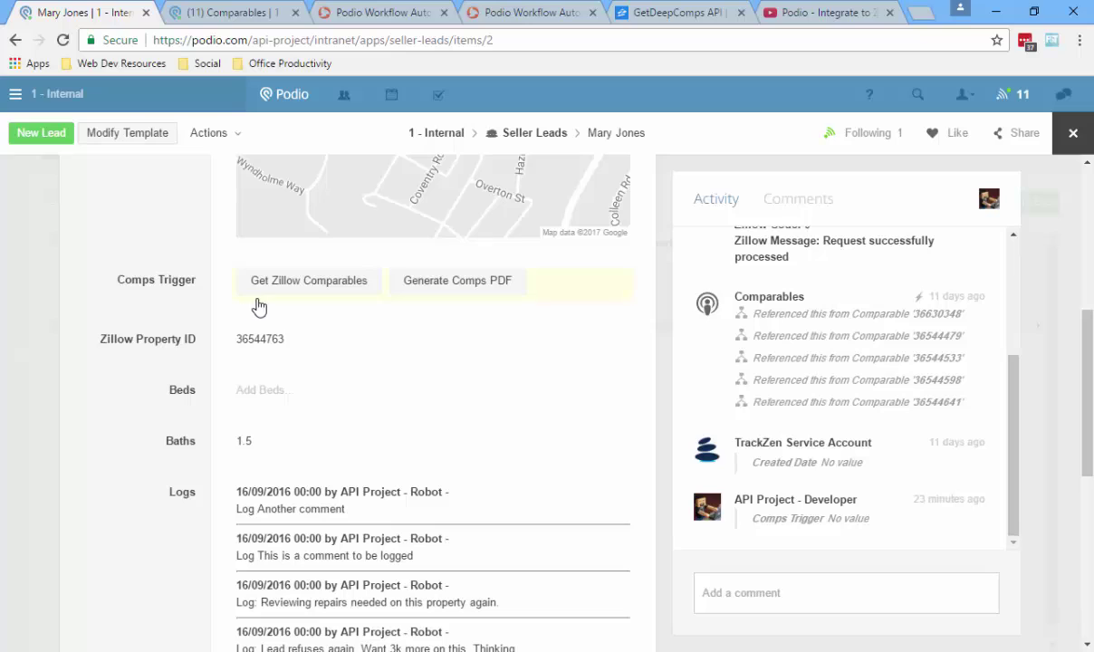
{"action": "left_click", "coordinate": [296, 301]}
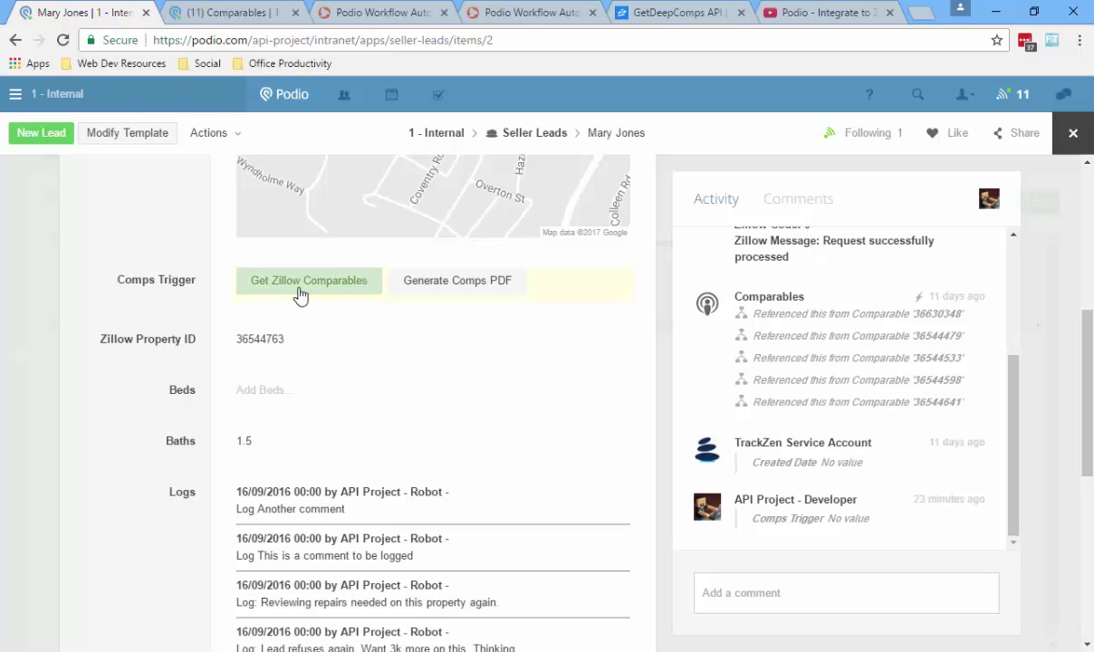
{"action": "left_click", "coordinate": [357, 294]}
{"action": "left_click", "coordinate": [480, 286]}
{"action": "left_click", "coordinate": [514, 281]}
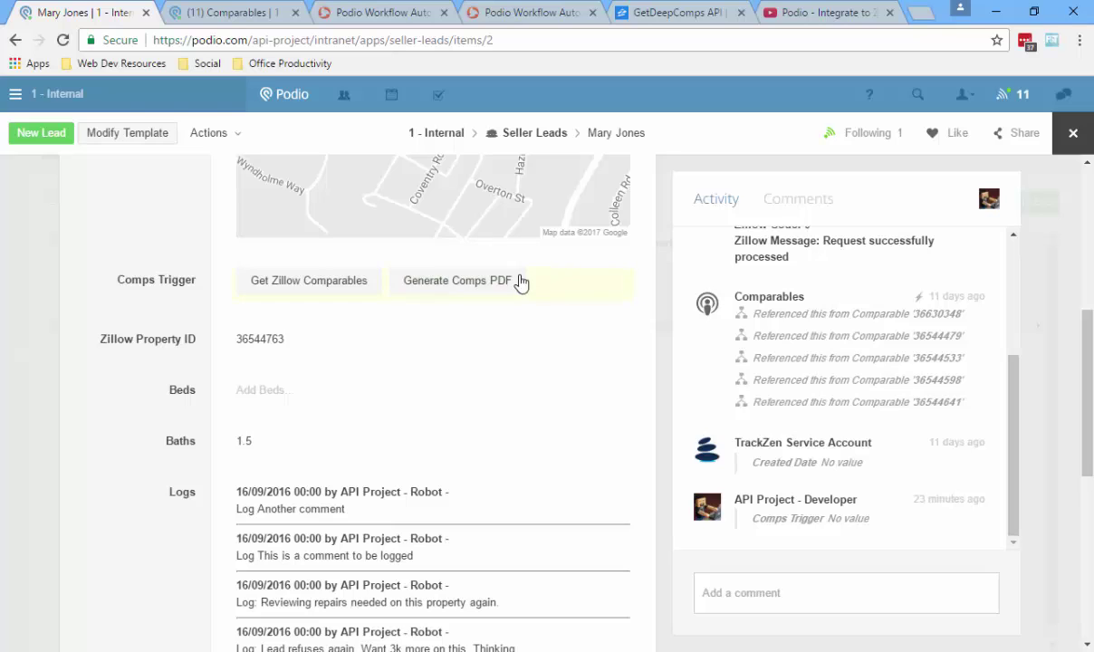
{"action": "left_click", "coordinate": [512, 288]}
{"action": "left_click", "coordinate": [462, 279]}
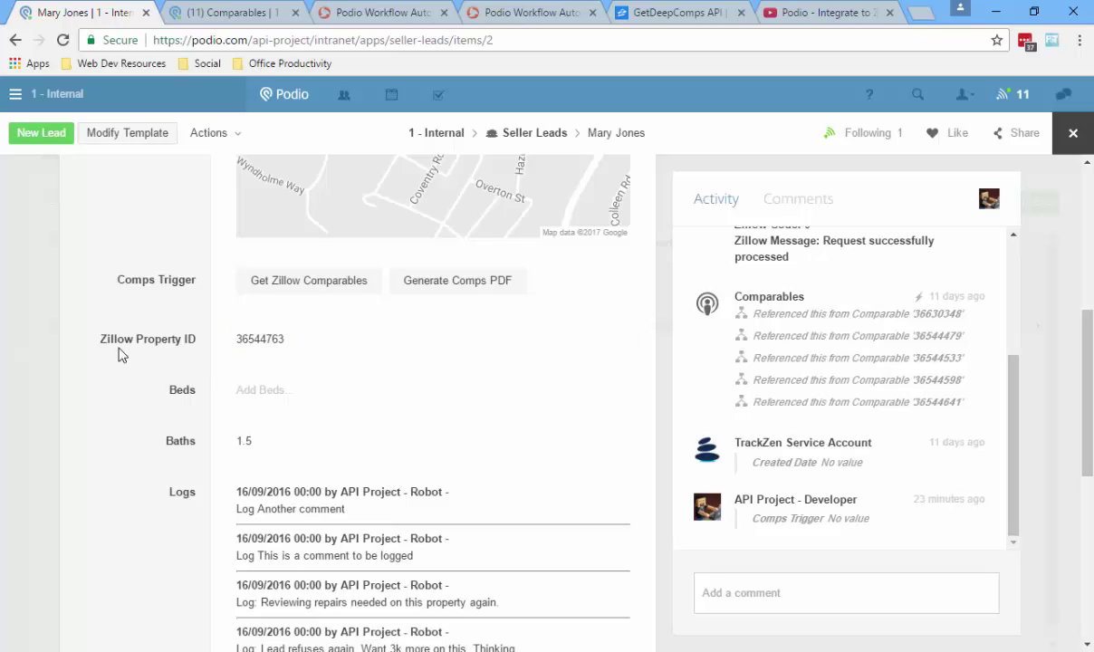
Inspect the lead's Zillow Property ID field without changing its value
{"action": "left_click", "coordinate": [337, 339]}
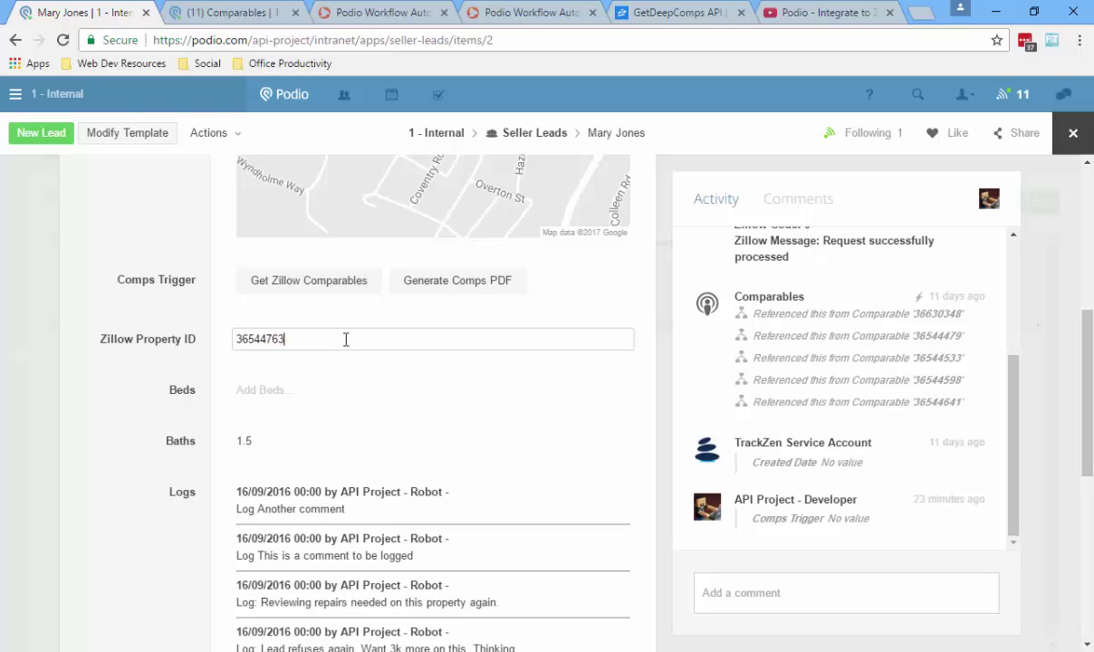
{"action": "left_click", "coordinate": [216, 357]}
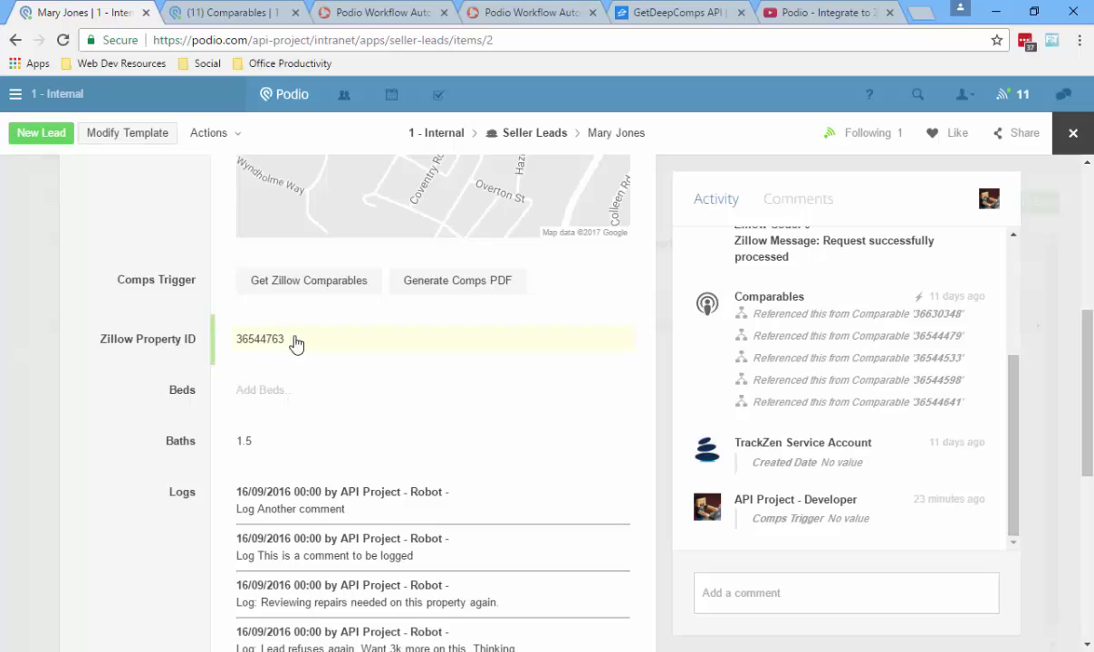
{"action": "left_click", "coordinate": [324, 339]}
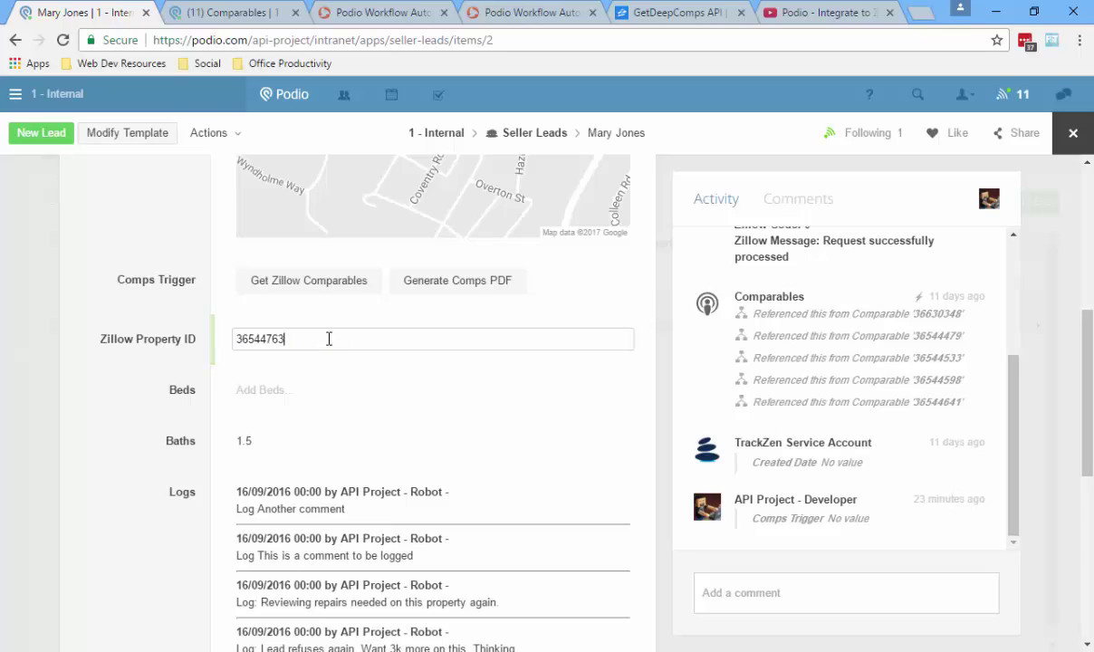
{"action": "left_click", "coordinate": [220, 366]}
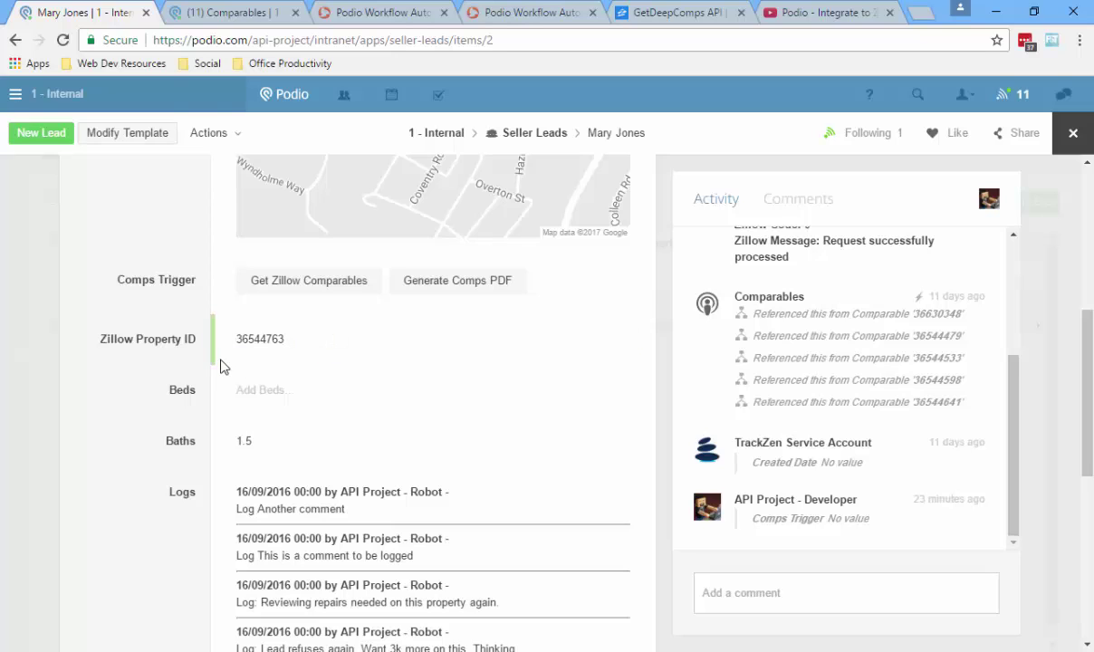
Close the YouTube video "Podio - Integrate to Zillow via GlobiFlow" and return to the Baltimore lead's record
{"action": "left_click", "coordinate": [803, 24]}
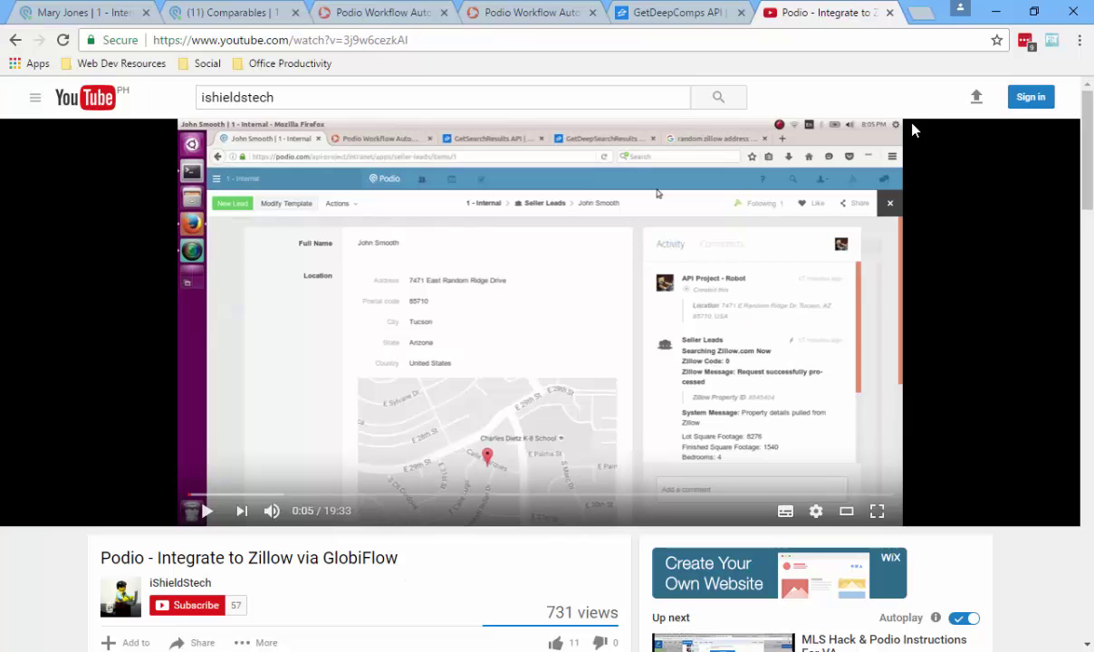
{"action": "left_click", "coordinate": [891, 13]}
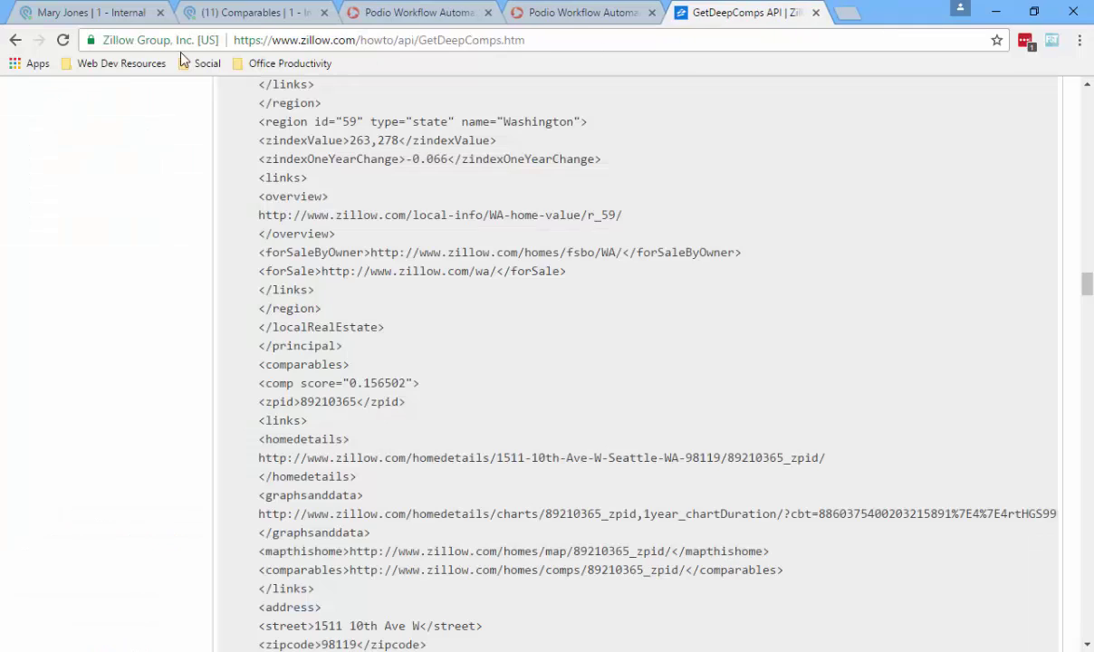
{"action": "left_click", "coordinate": [86, 13]}
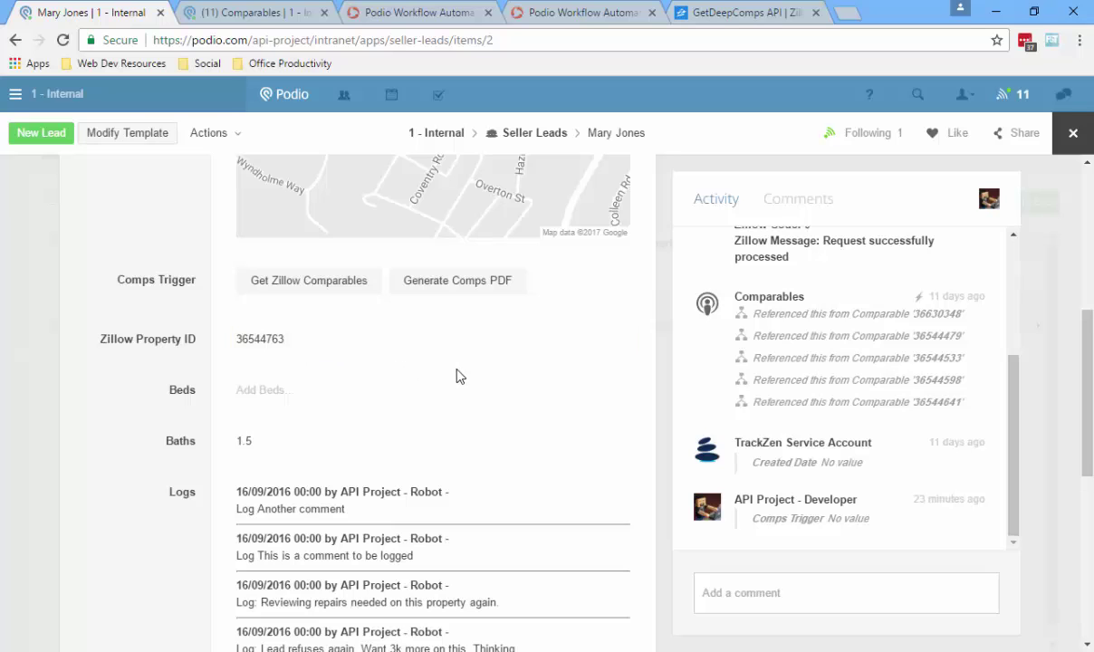
{"action": "scroll", "coordinate": [486, 405], "scroll_direction": "up", "scroll_amount": 1}
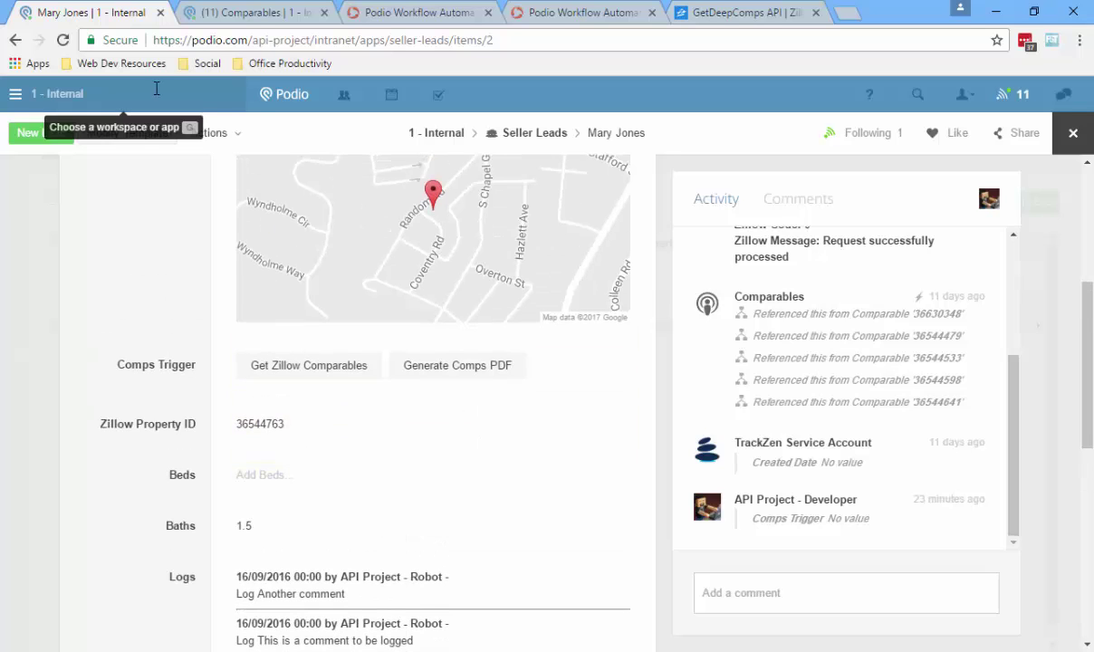
Open the Comparables app's template for modification and check the Zillow Property ID field's settings
{"action": "left_click", "coordinate": [232, 18]}
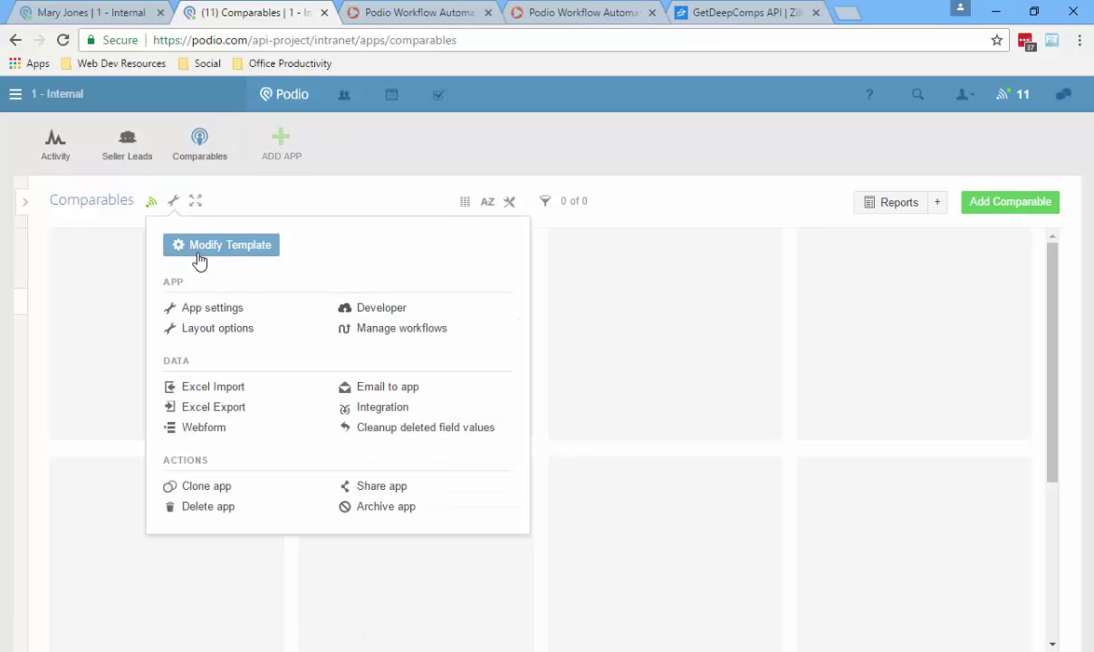
{"action": "left_click", "coordinate": [232, 249]}
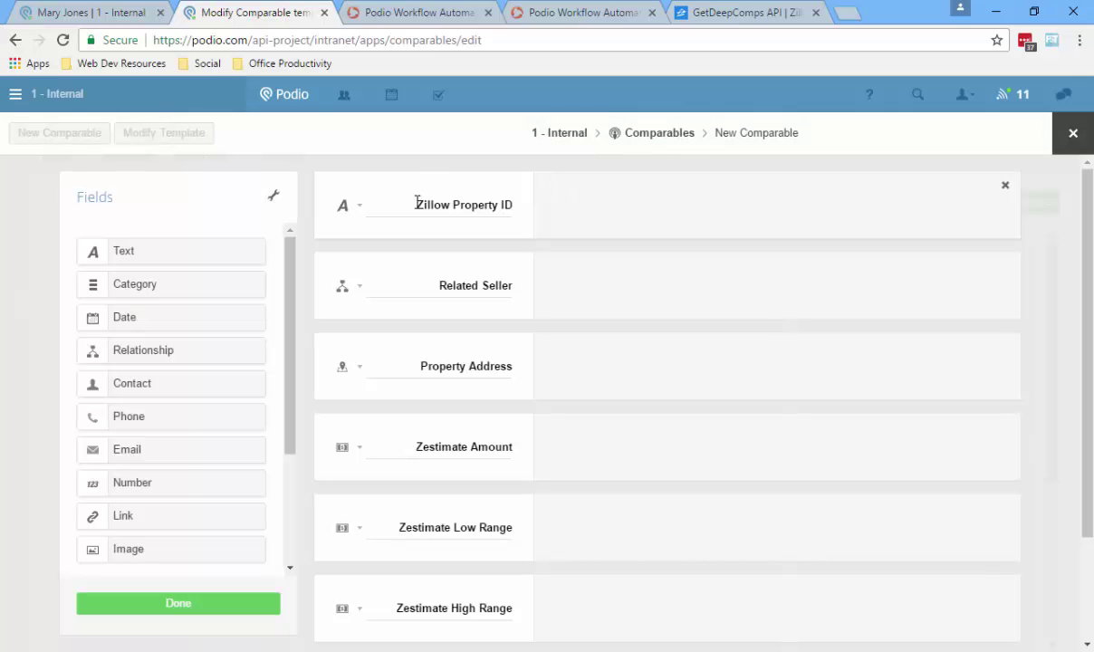
{"action": "left_click_drag", "start_coordinate": [399, 201], "coordinate": [574, 190]}
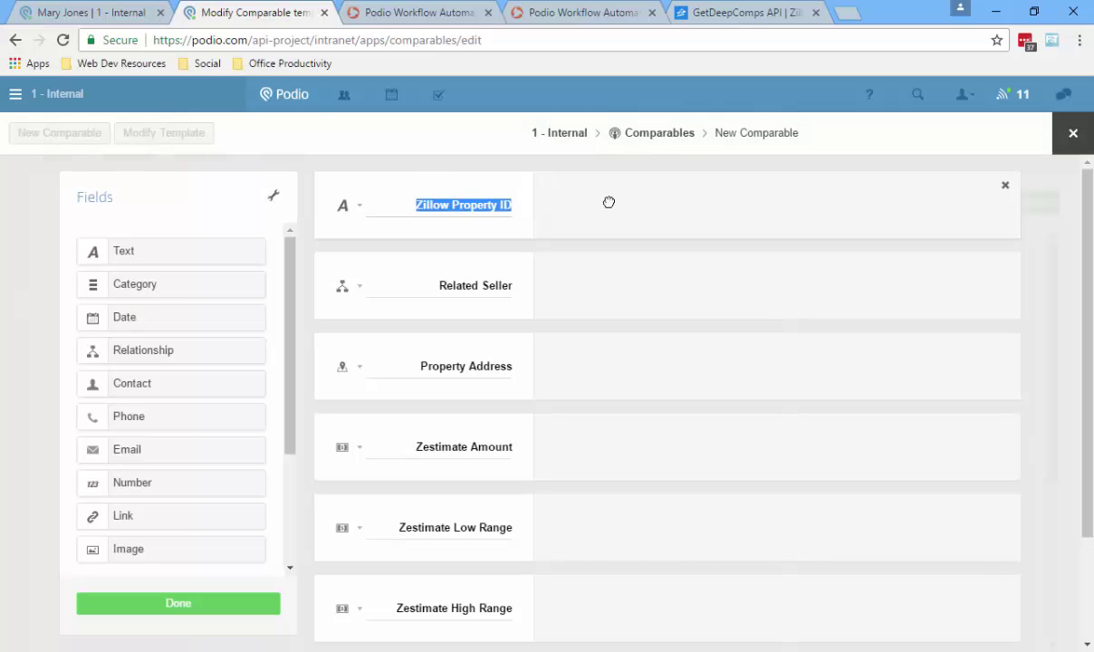
{"action": "left_click", "coordinate": [358, 207]}
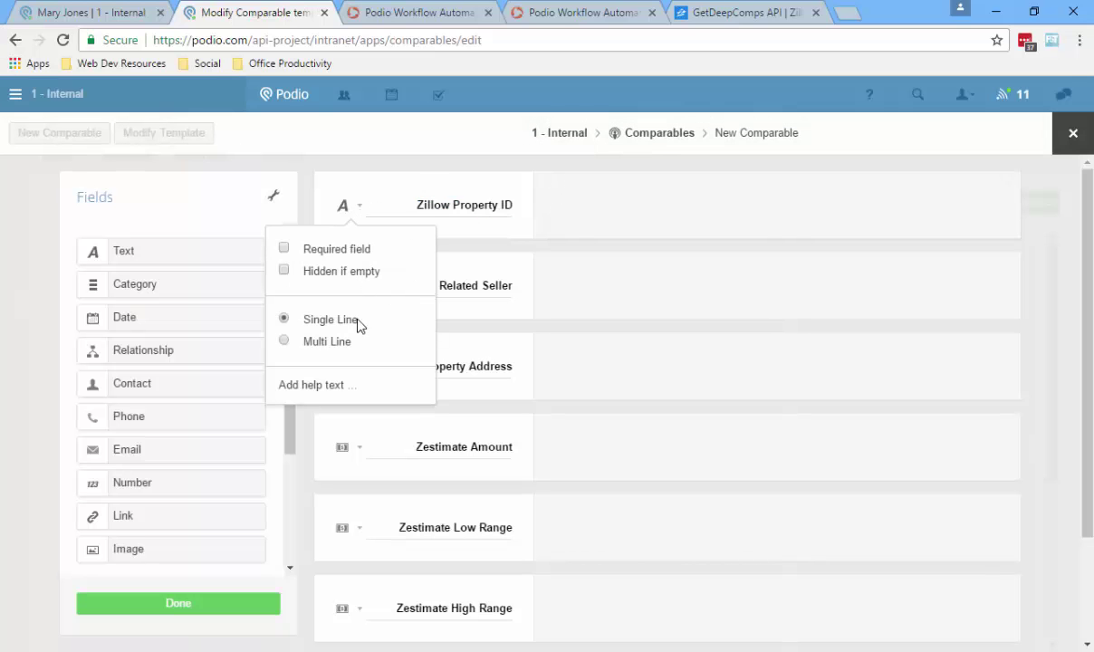
{"action": "left_click", "coordinate": [652, 190]}
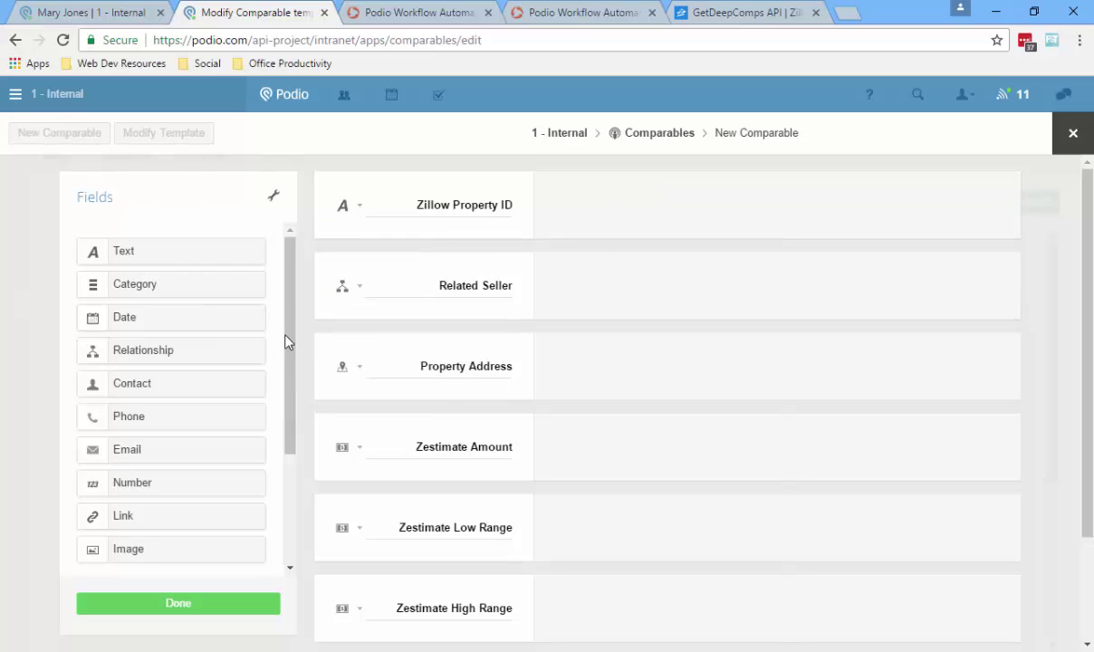
Check which app the Related Seller field references and review the Property Address field's settings
{"action": "left_click", "coordinate": [355, 288]}
{"action": "left_click", "coordinate": [320, 432]}
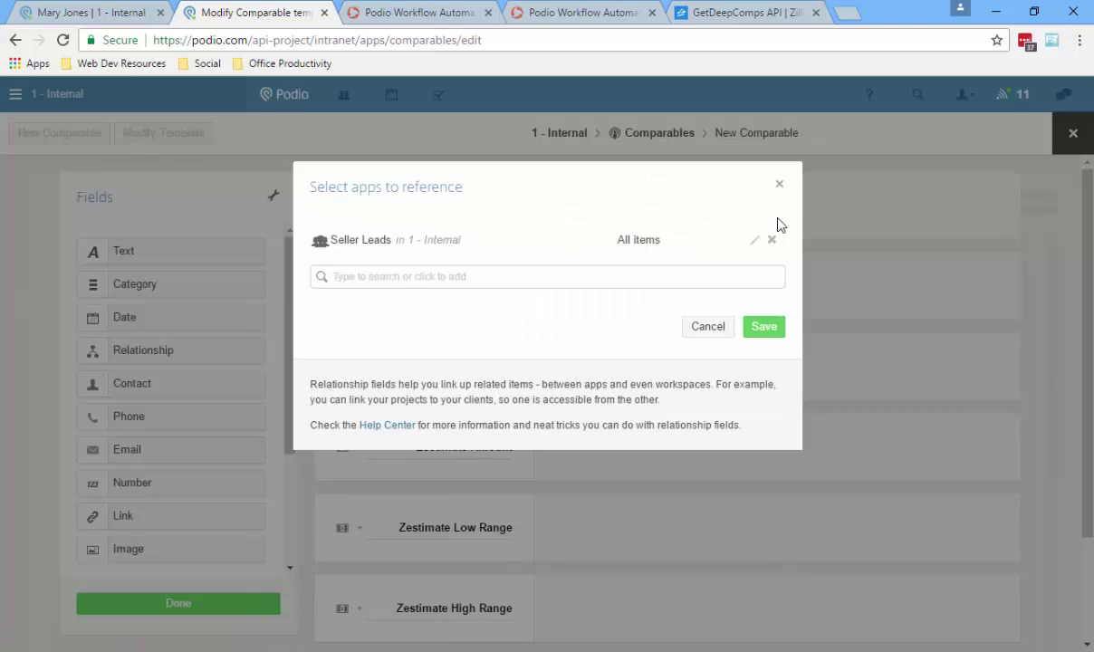
{"action": "left_click", "coordinate": [779, 184]}
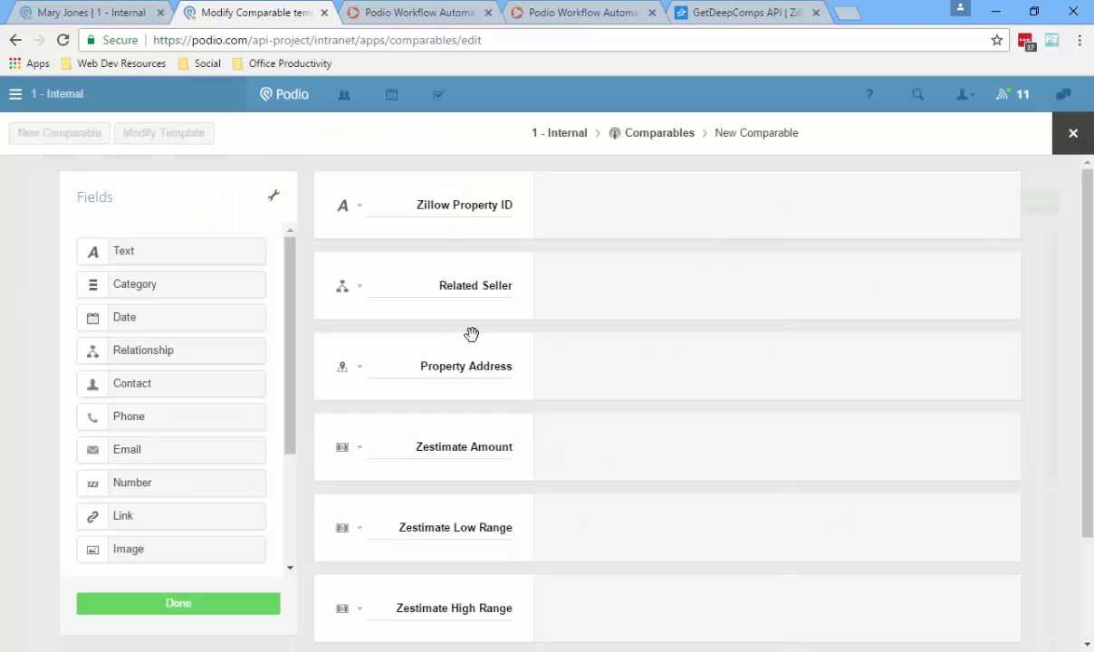
{"action": "left_click", "coordinate": [357, 367]}
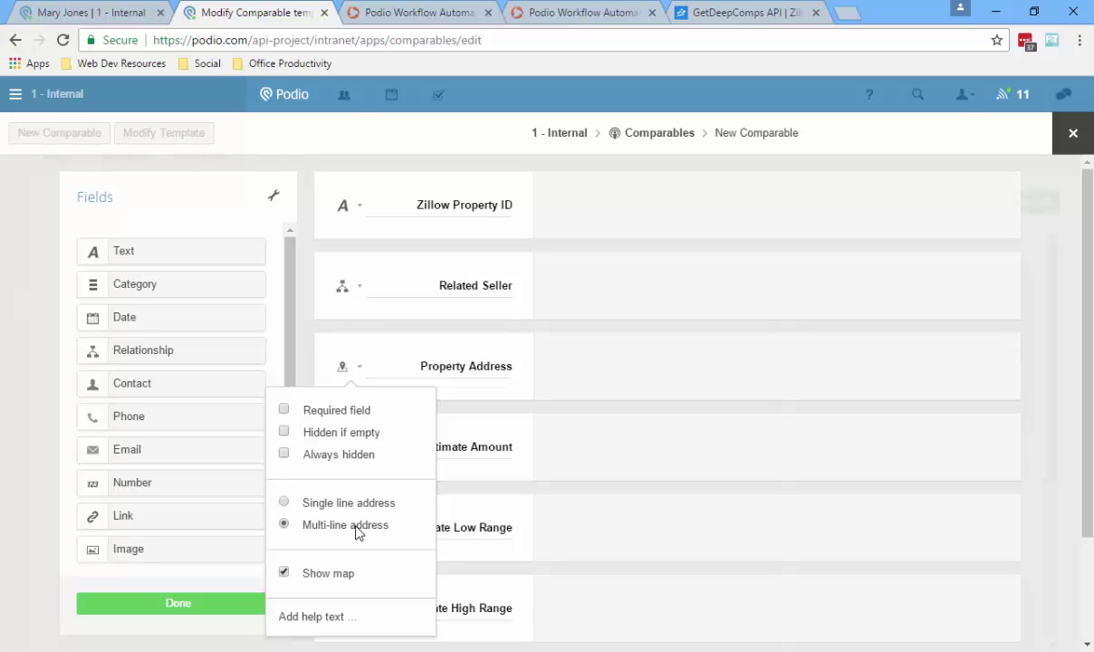
{"action": "left_click", "coordinate": [620, 368]}
Review the Zestimate fields, check the Zestimate Percentile field's settings, and finish the template editing
{"action": "scroll", "coordinate": [414, 347], "scroll_direction": "down", "scroll_amount": 1}
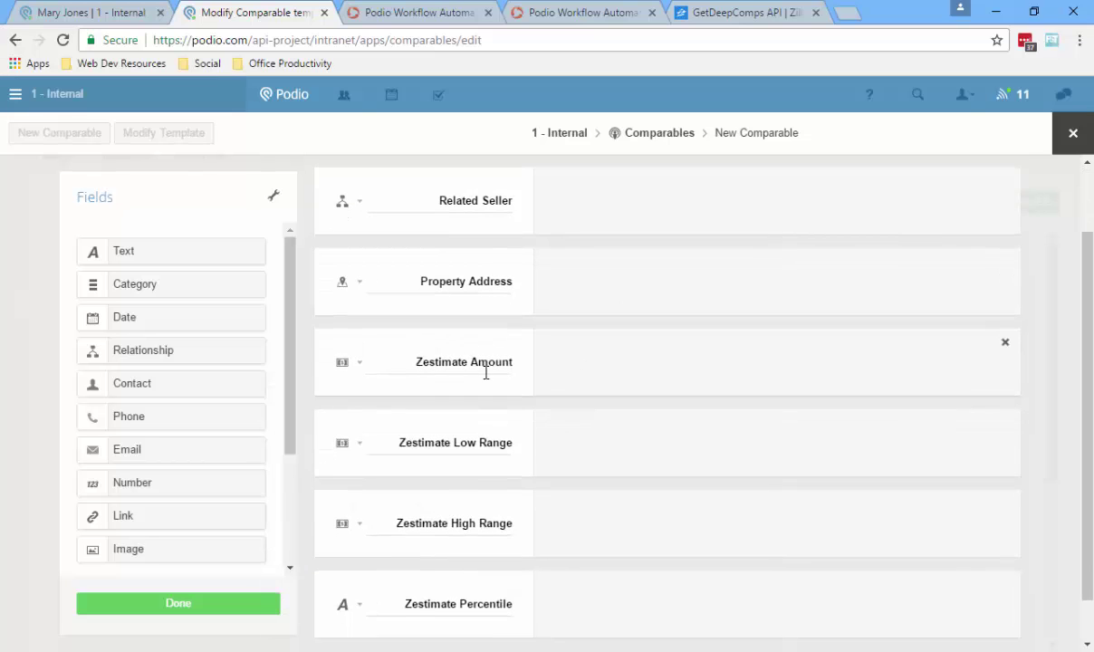
{"action": "scroll", "coordinate": [453, 412], "scroll_direction": "down", "scroll_amount": 1}
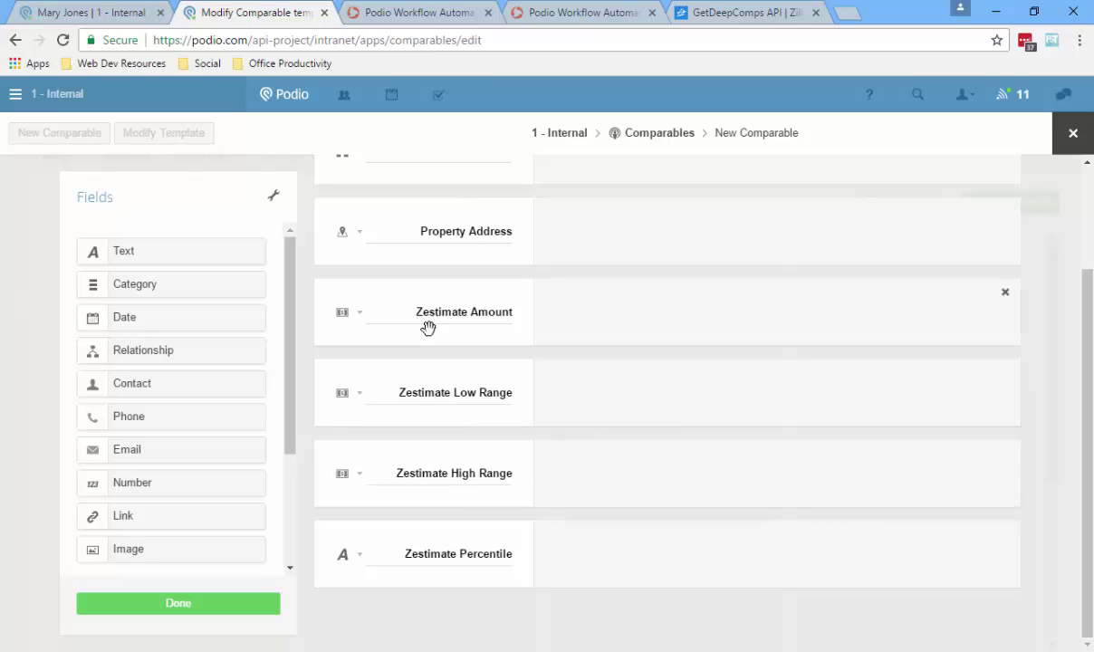
{"action": "left_click", "coordinate": [360, 555]}
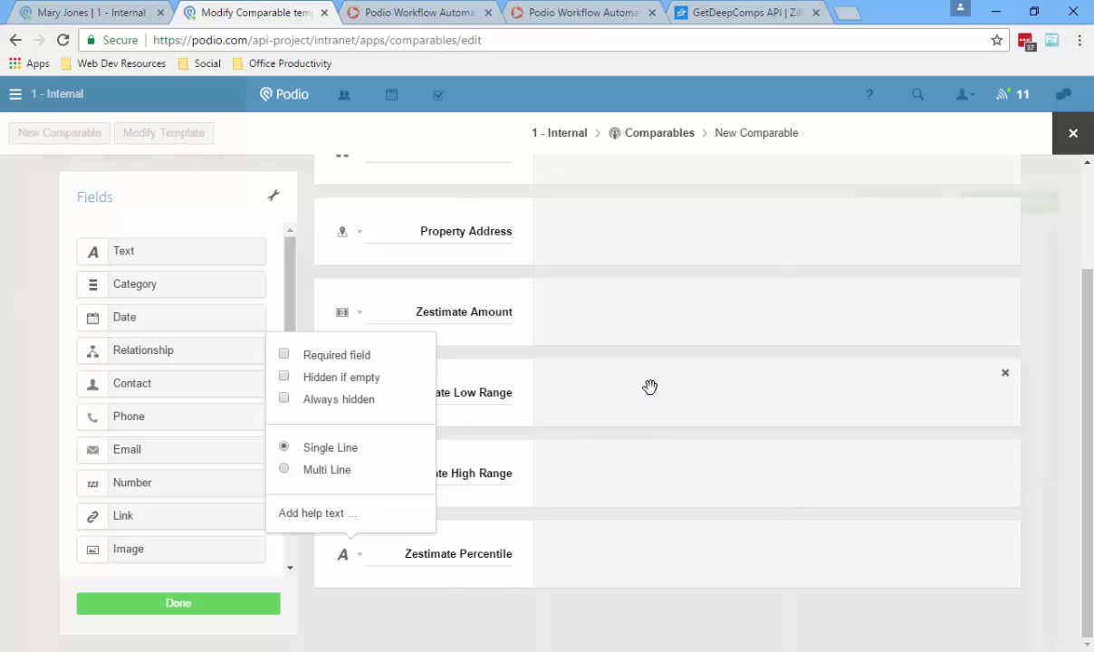
{"action": "left_click", "coordinate": [349, 554]}
{"action": "left_click", "coordinate": [179, 603]}
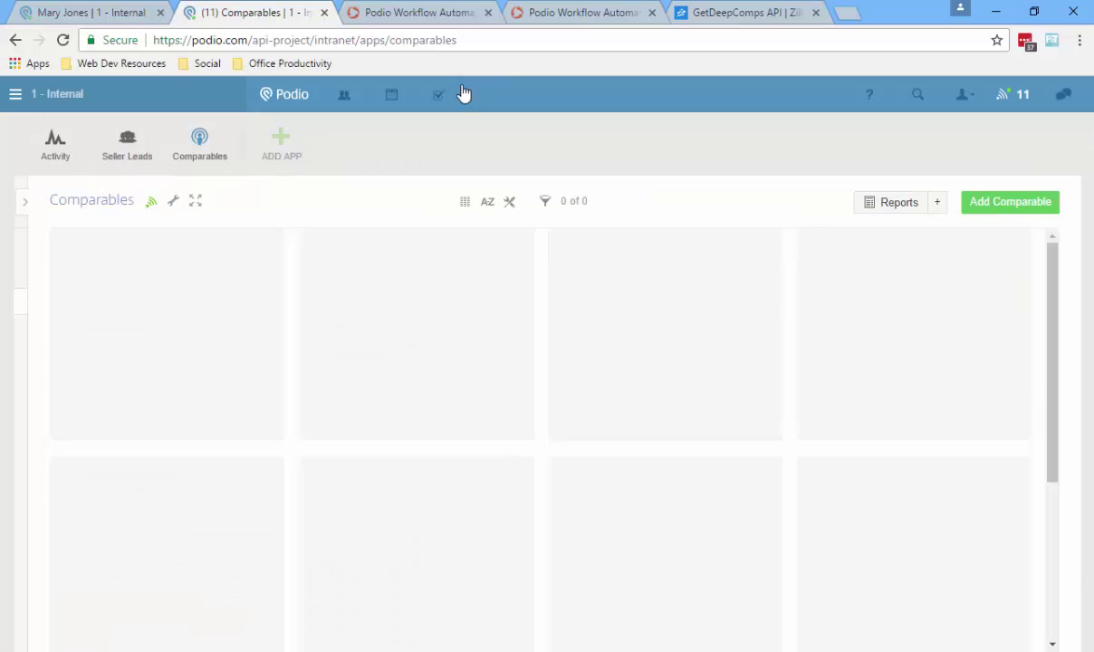
Switch to the GlobiFlow "Item Updated" flow for Seller Leads and examine its trigger and the two Comps Trigger filters
{"action": "left_click", "coordinate": [400, 15]}
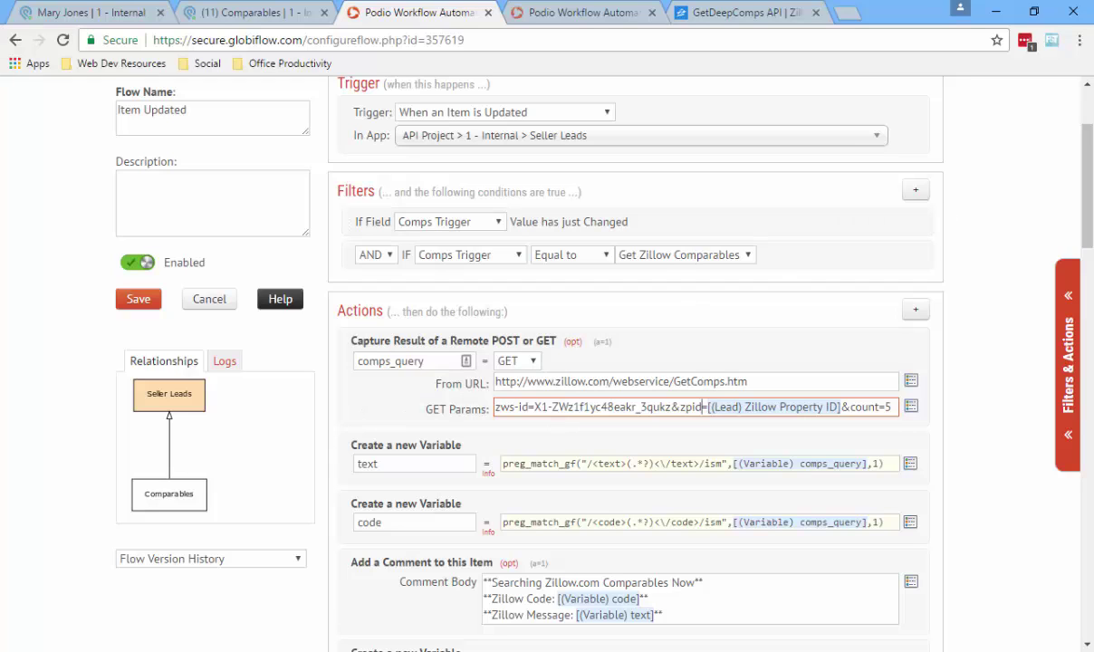
{"action": "left_click_drag", "start_coordinate": [1090, 195], "coordinate": [1089, 193]}
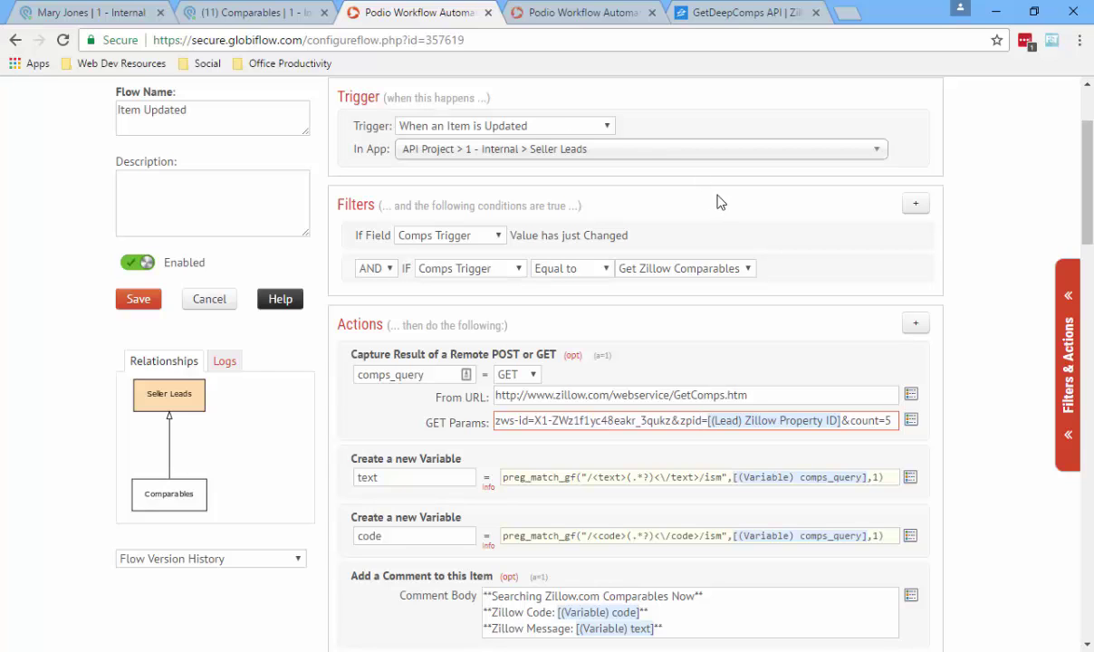
{"action": "left_click", "coordinate": [443, 238]}
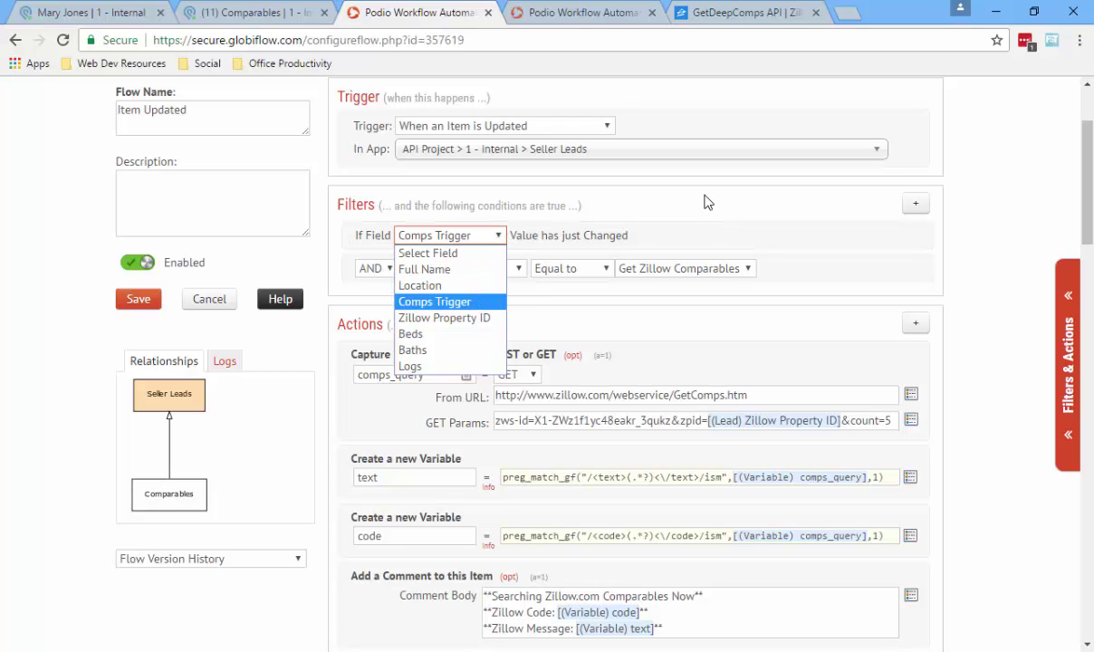
{"action": "left_click", "coordinate": [669, 185]}
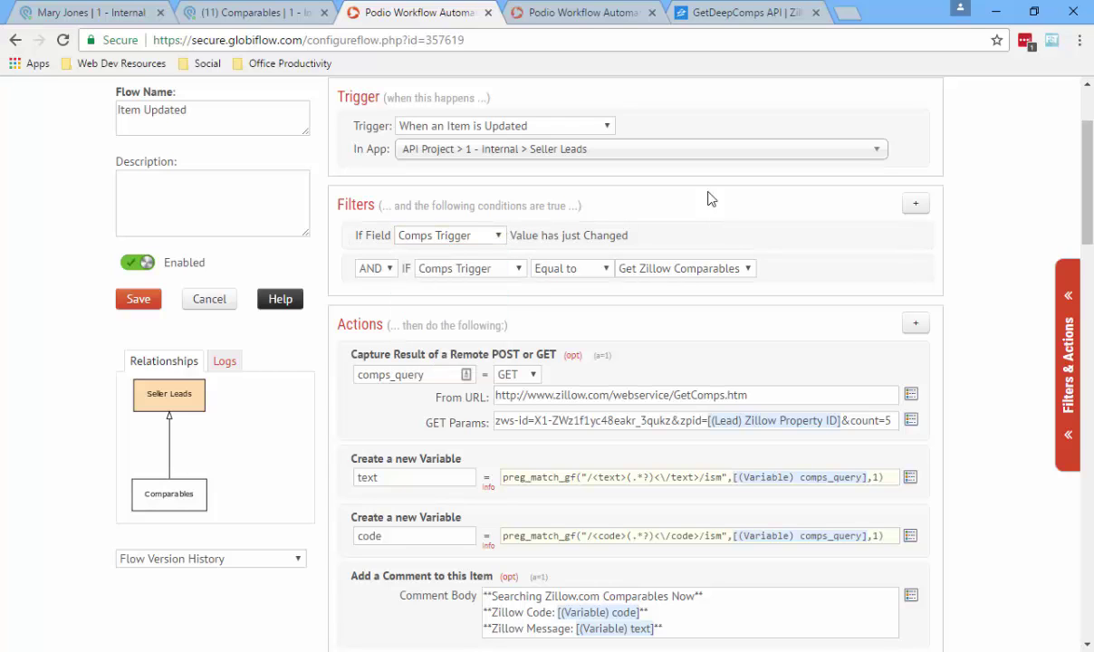
{"action": "left_click", "coordinate": [478, 271]}
{"action": "left_click", "coordinate": [449, 271]}
{"action": "left_click", "coordinate": [678, 271]}
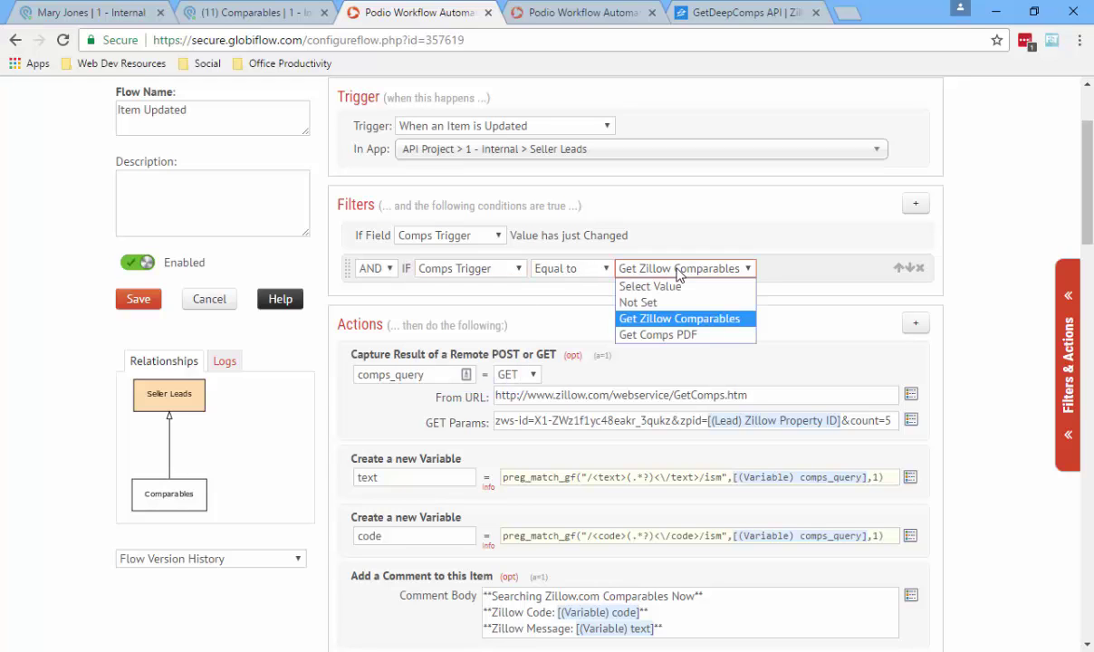
{"action": "left_click", "coordinate": [755, 206]}
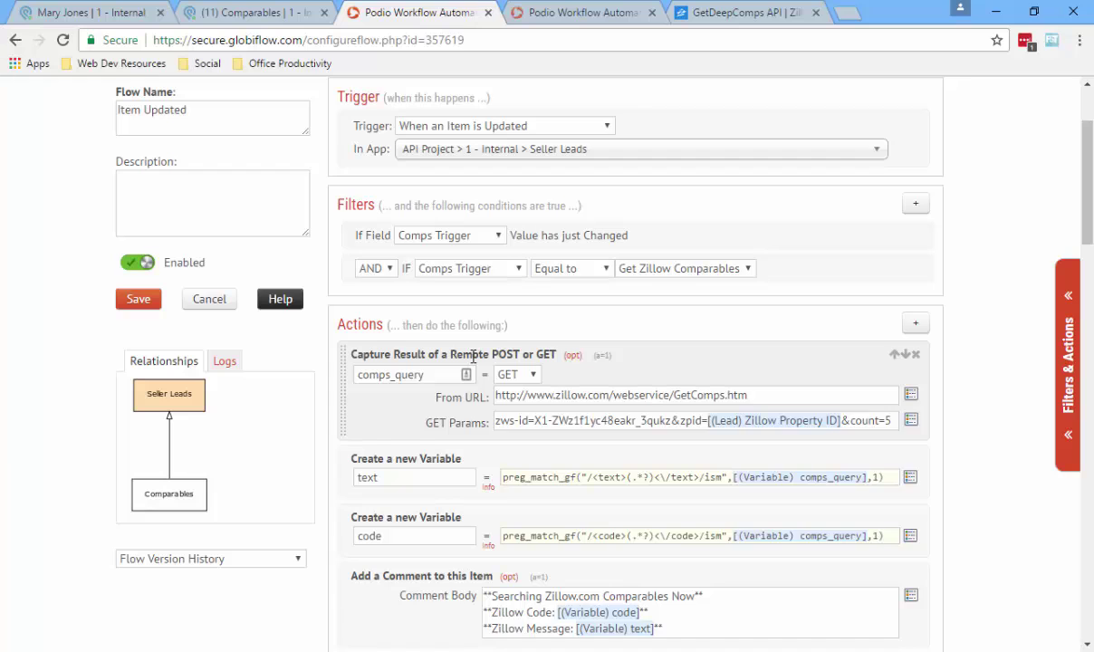
Examine the optional settings of the comps_query capture action and locate Remote POST / GET among the available actions
{"action": "scroll", "coordinate": [473, 356], "scroll_direction": "down", "scroll_amount": 1}
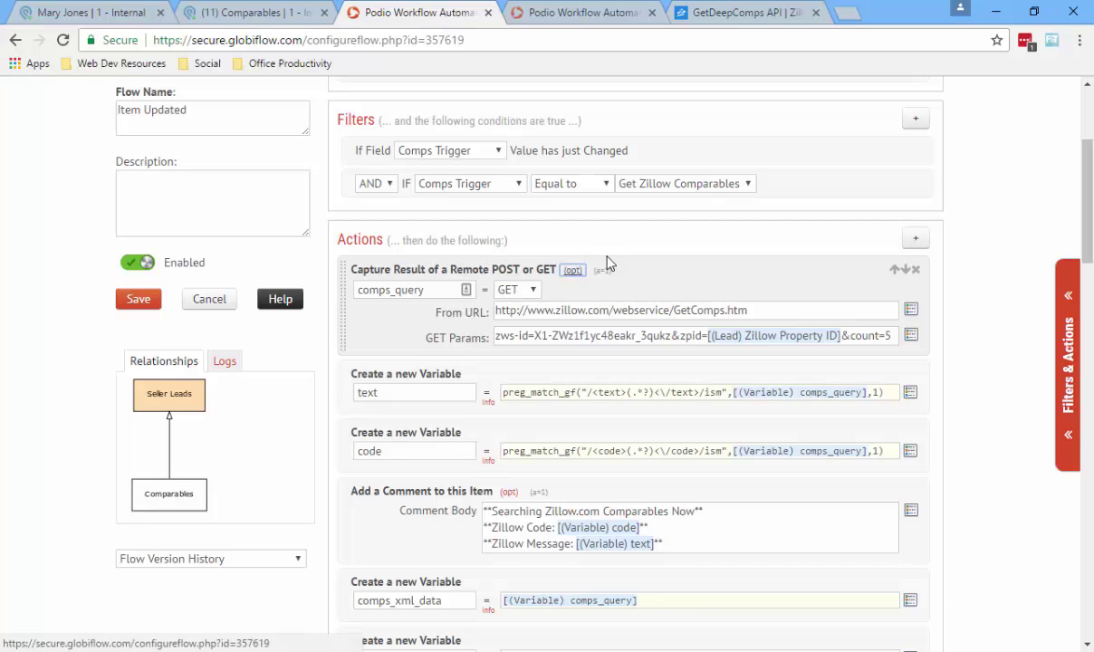
{"action": "left_click", "coordinate": [572, 269]}
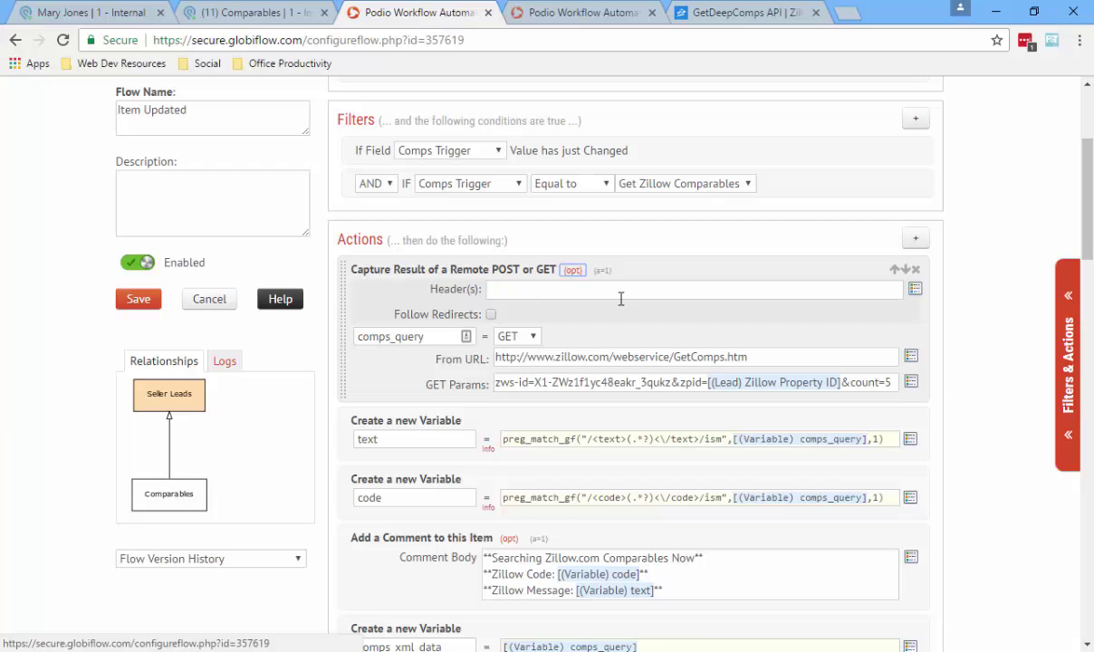
{"action": "left_click", "coordinate": [569, 270]}
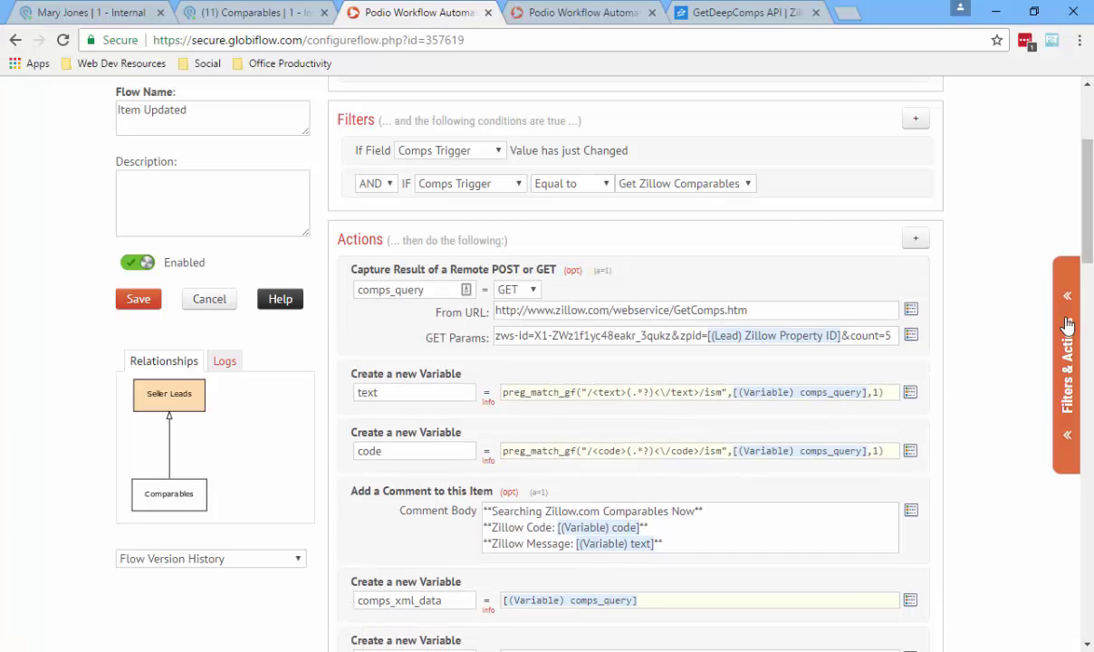
{"action": "left_click", "coordinate": [1068, 317]}
{"action": "scroll", "coordinate": [992, 315], "scroll_direction": "down", "scroll_amount": 1}
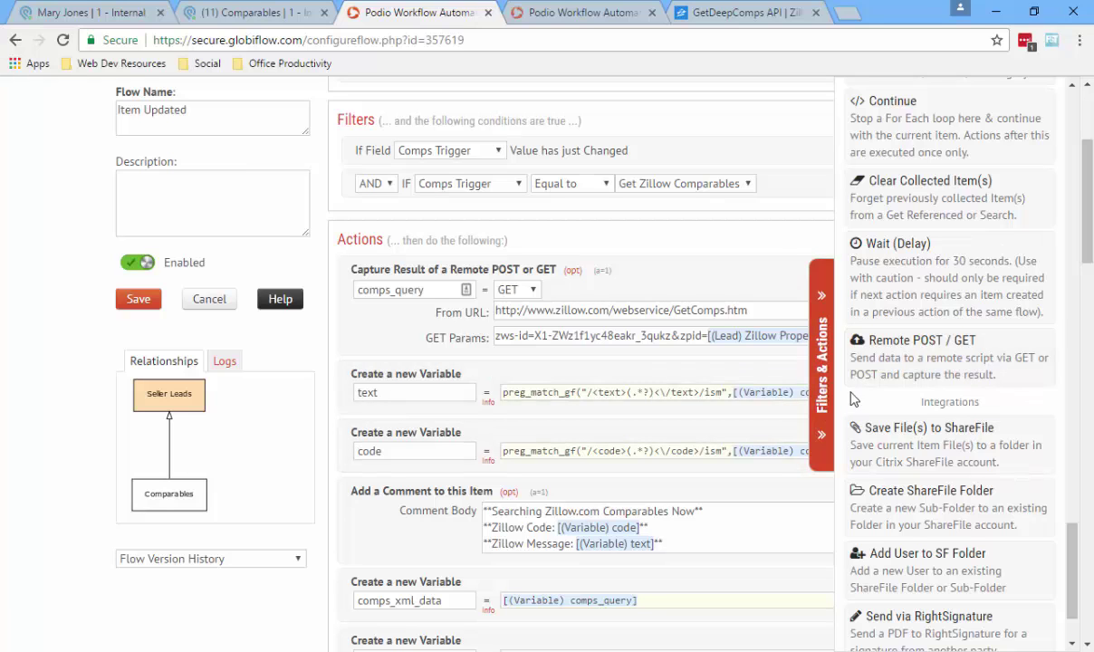
Finish reviewing Remote POST / GET, hide the available actions, and examine the capture action's comps_query variable and GET/POST method options
{"action": "scroll", "coordinate": [961, 375], "scroll_direction": "down", "scroll_amount": 1}
{"action": "scroll", "coordinate": [996, 399], "scroll_direction": "up", "scroll_amount": 2}
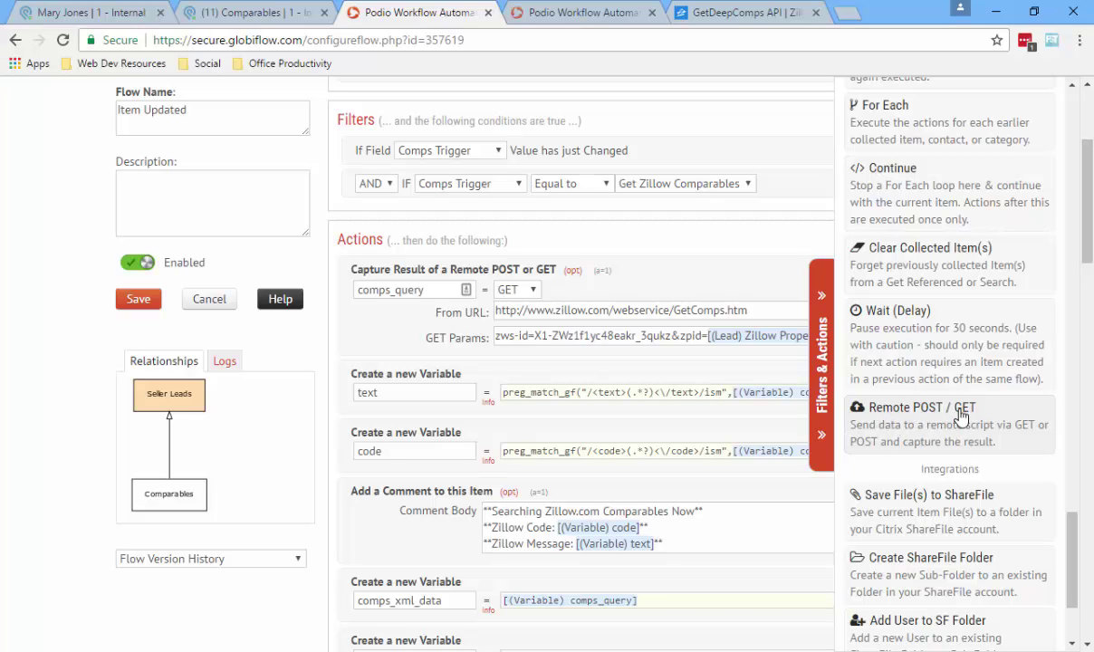
{"action": "left_click", "coordinate": [821, 349]}
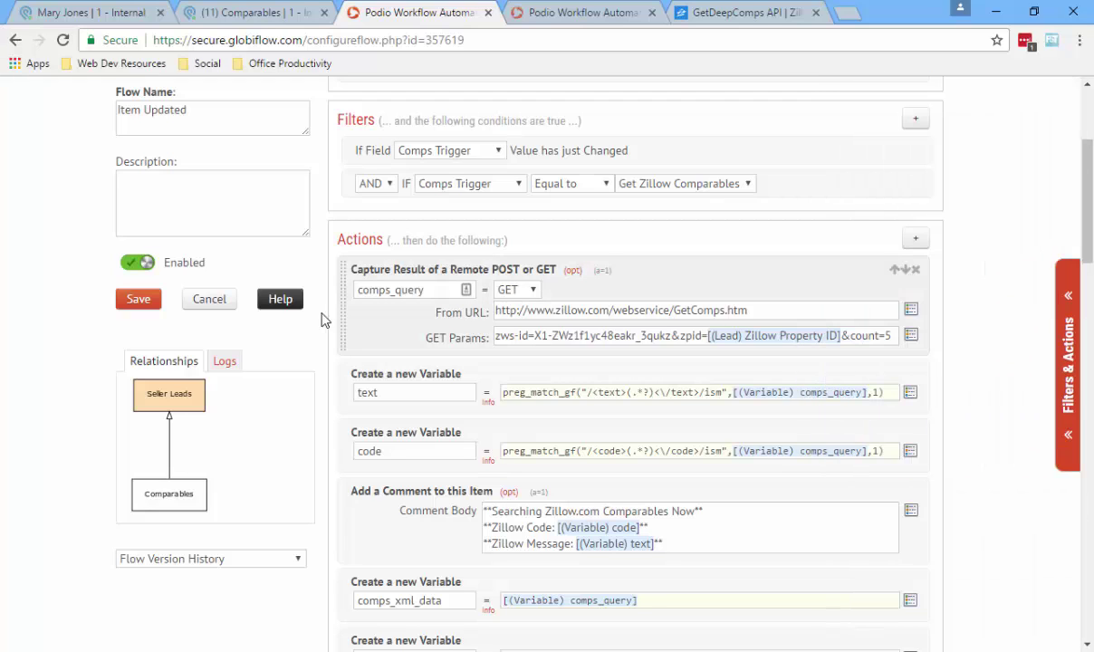
{"action": "left_click_drag", "start_coordinate": [426, 290], "coordinate": [415, 290]}
{"action": "left_click_drag", "start_coordinate": [263, 301], "coordinate": [358, 290]}
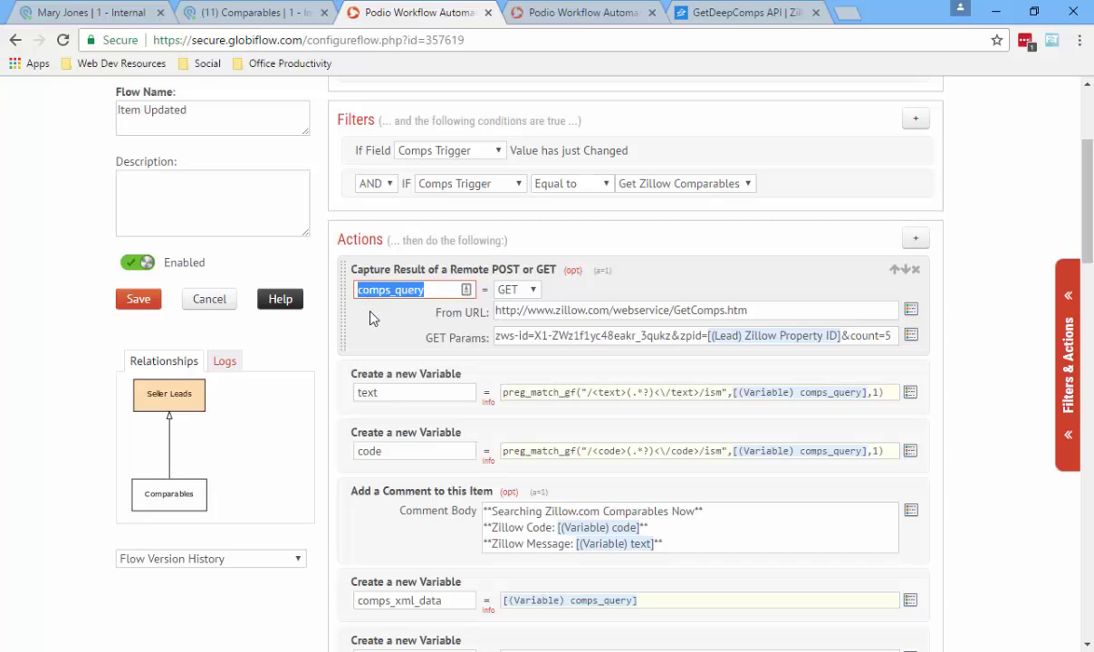
{"action": "left_click", "coordinate": [371, 313]}
{"action": "left_click", "coordinate": [528, 291]}
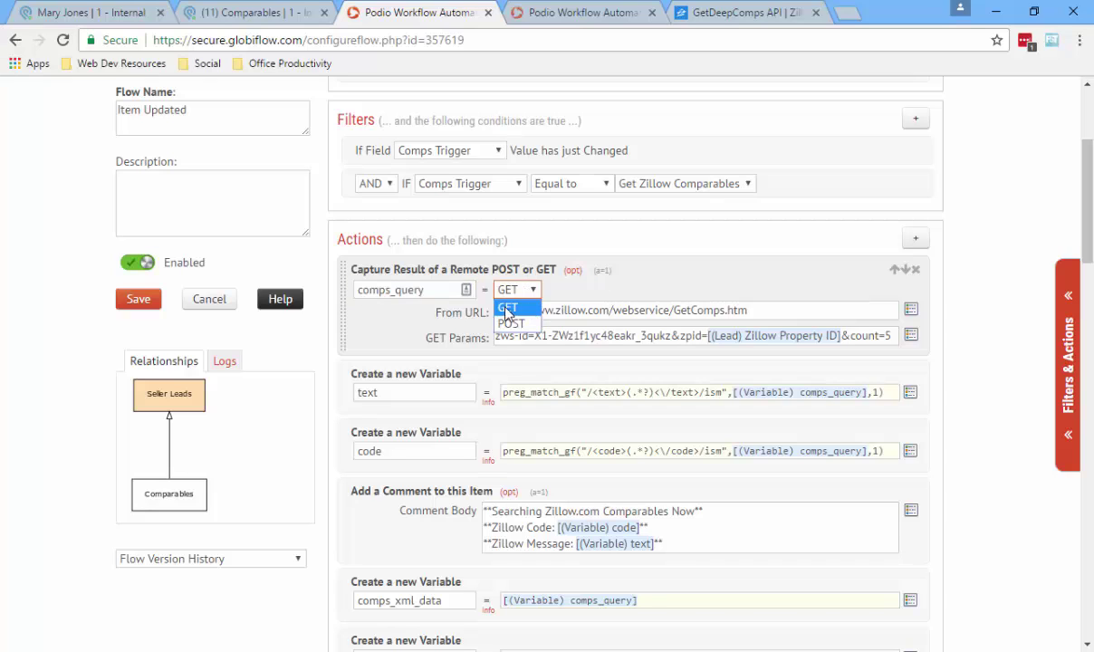
{"action": "left_click", "coordinate": [506, 307]}
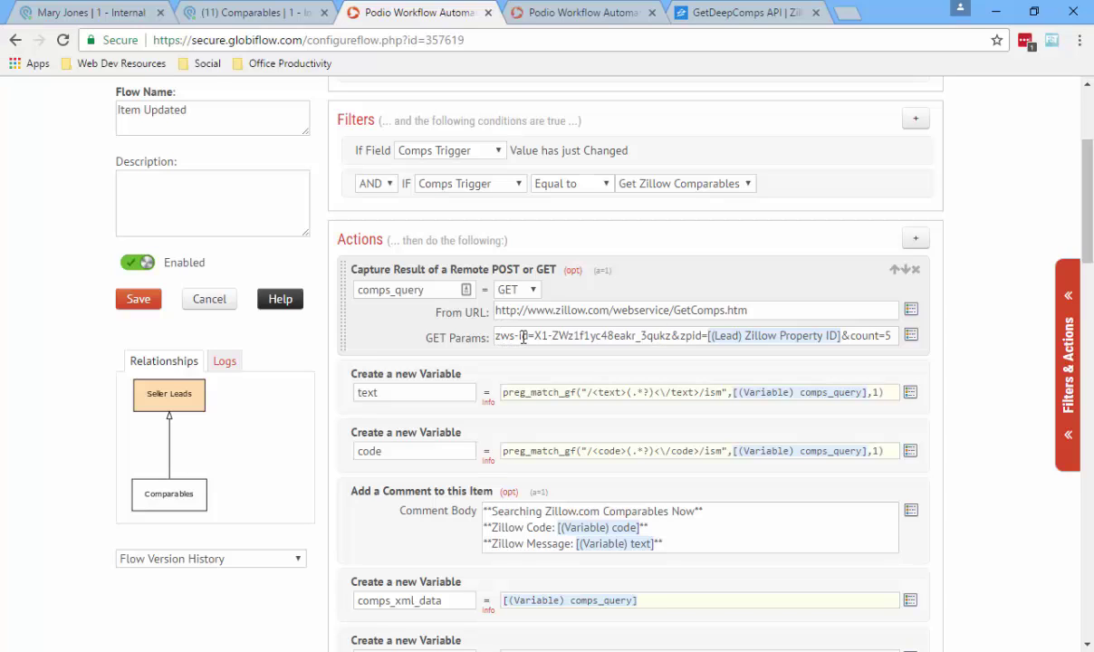
Examine the zws-id parameter, its API key value and the ampersand separator in the GET Params of the comps_query action
{"action": "left_click_drag", "start_coordinate": [528, 336], "coordinate": [414, 340]}
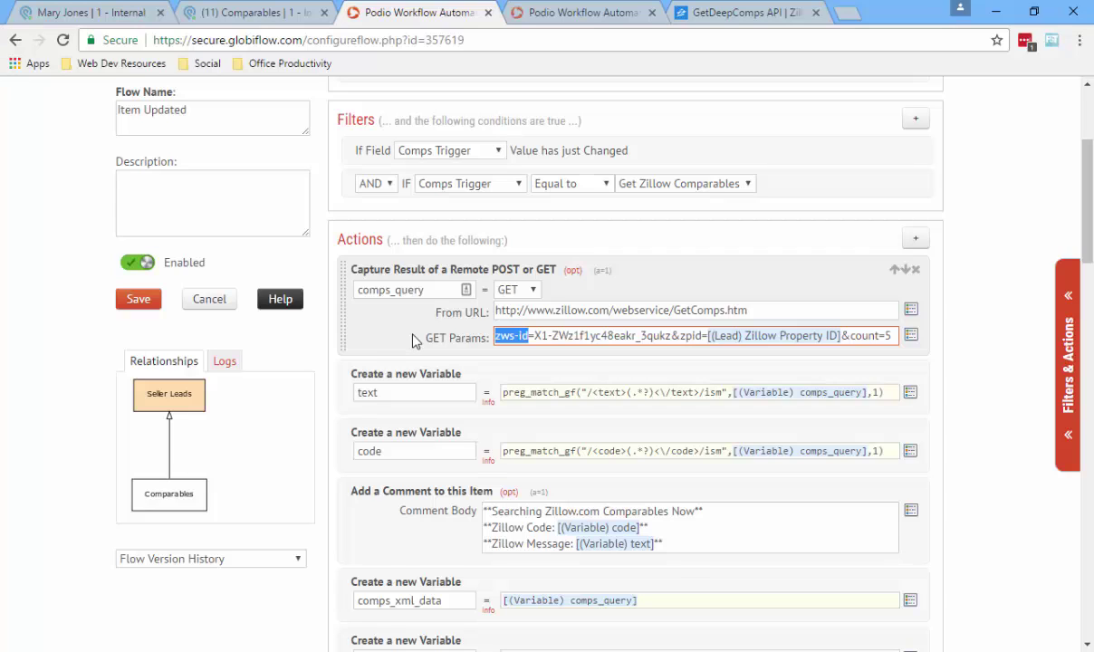
{"action": "left_click", "coordinate": [414, 340]}
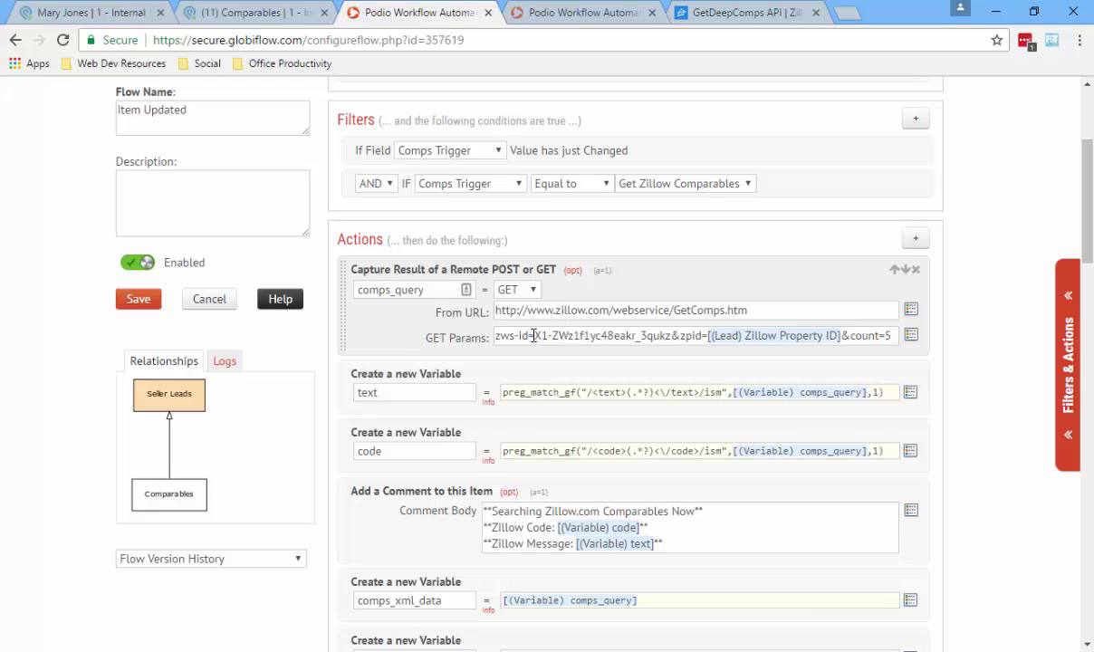
{"action": "left_click_drag", "start_coordinate": [534, 335], "coordinate": [670, 336]}
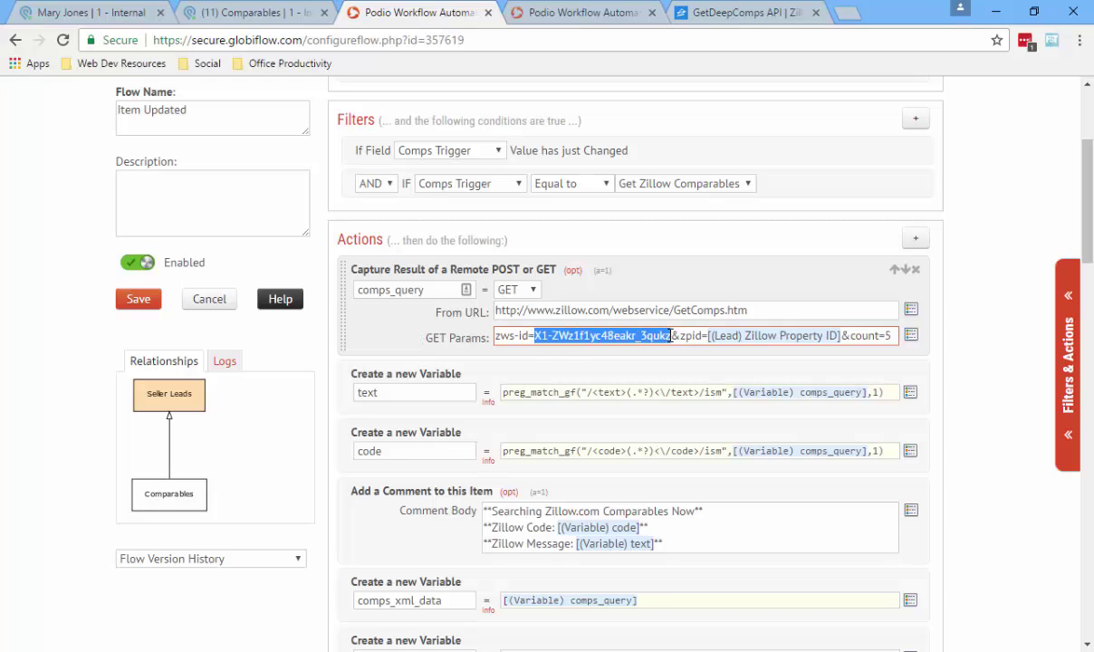
{"action": "left_click", "coordinate": [415, 341]}
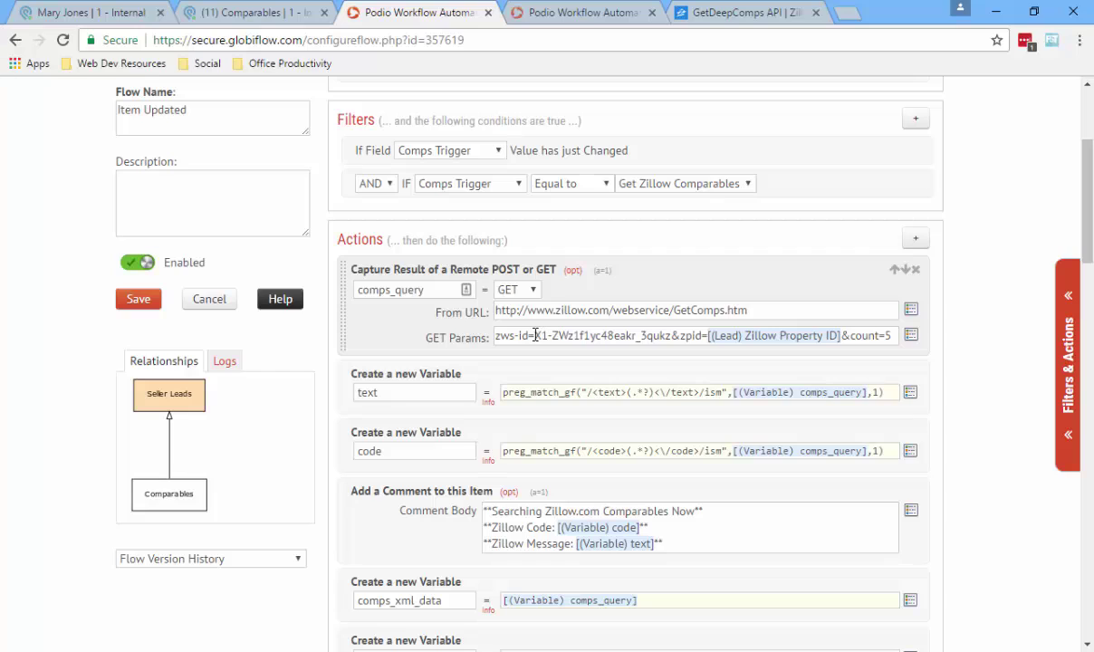
{"action": "double_click", "coordinate": [673, 336]}
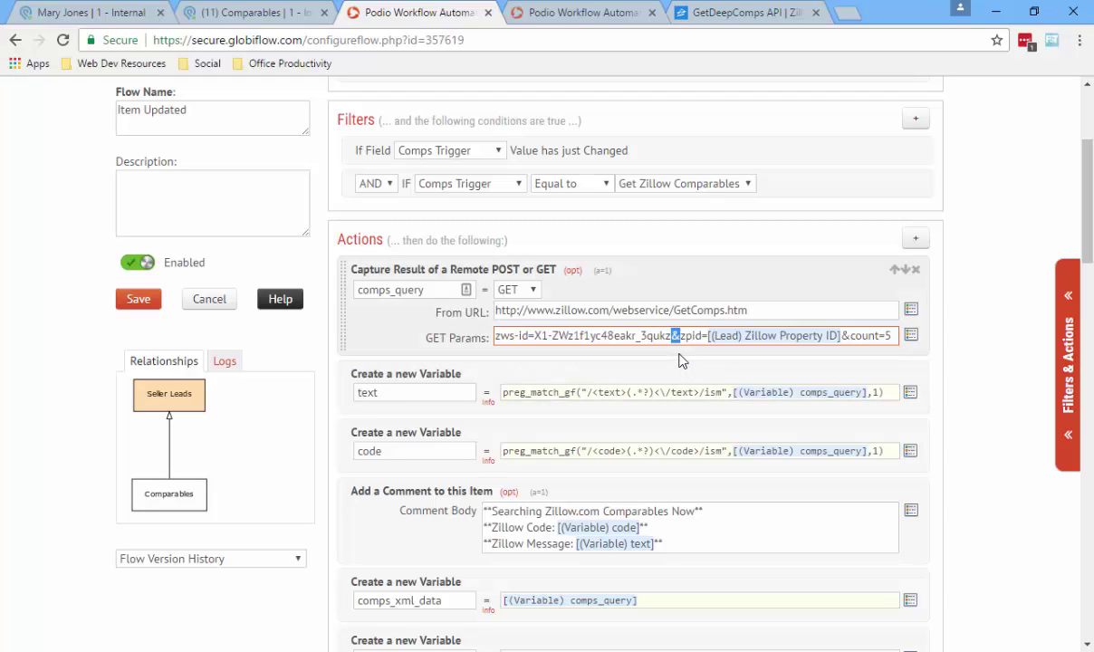
{"action": "left_click", "coordinate": [682, 361]}
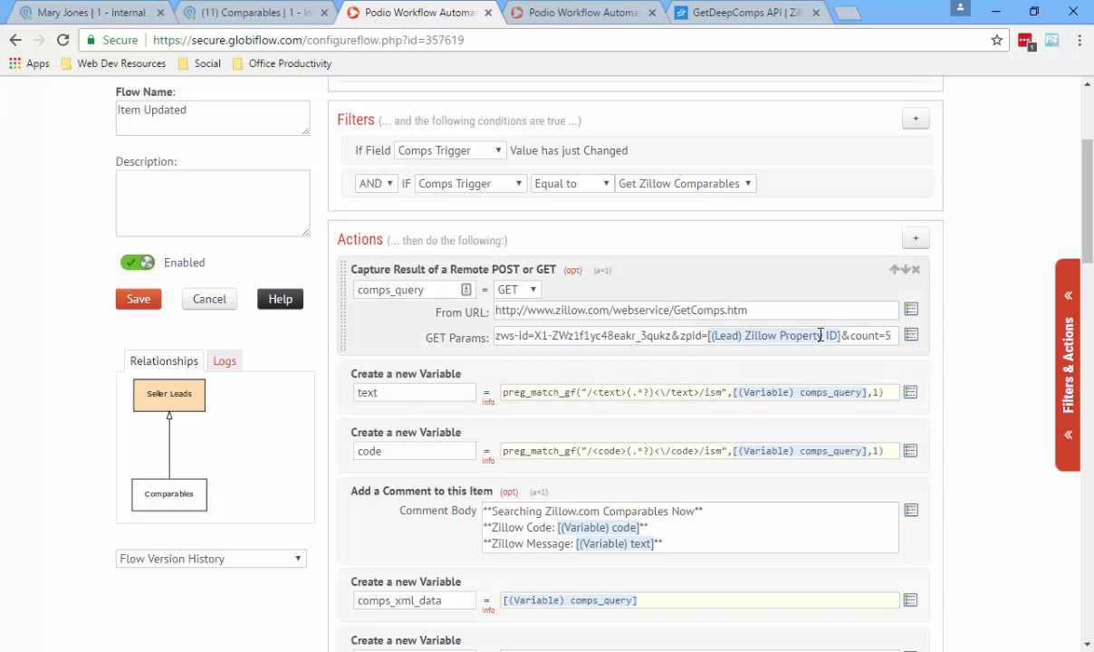
Switch to the seller lead in Podio, check its Zillow Property ID field, and return to the GlobiFlow "Item Updated" flow
{"action": "left_click", "coordinate": [106, 20]}
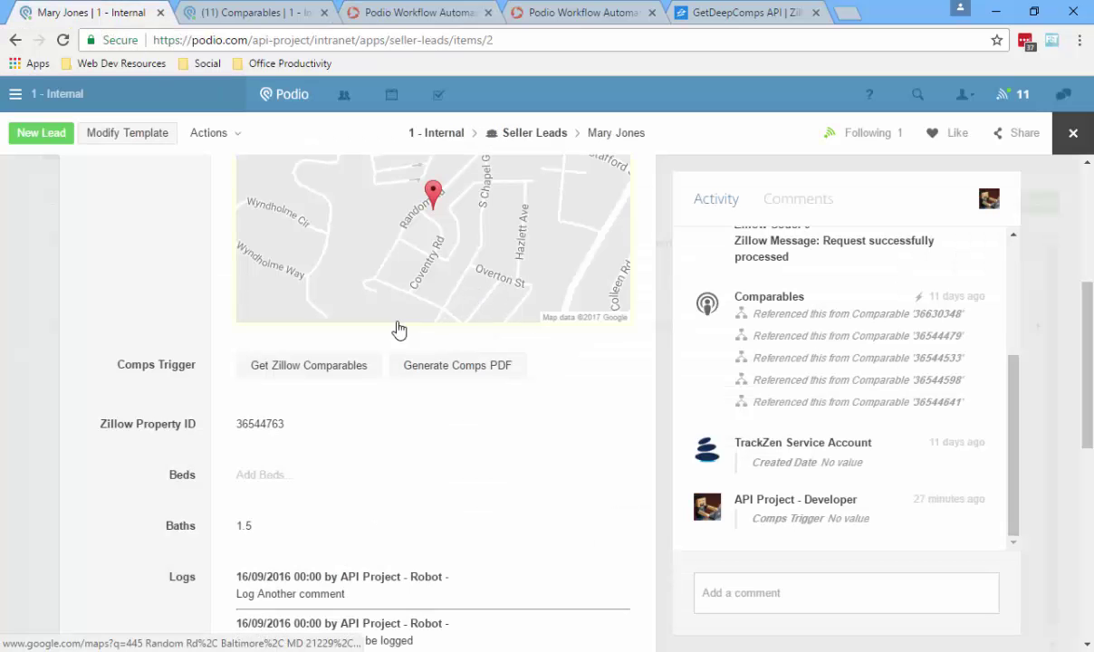
{"action": "left_click", "coordinate": [316, 424]}
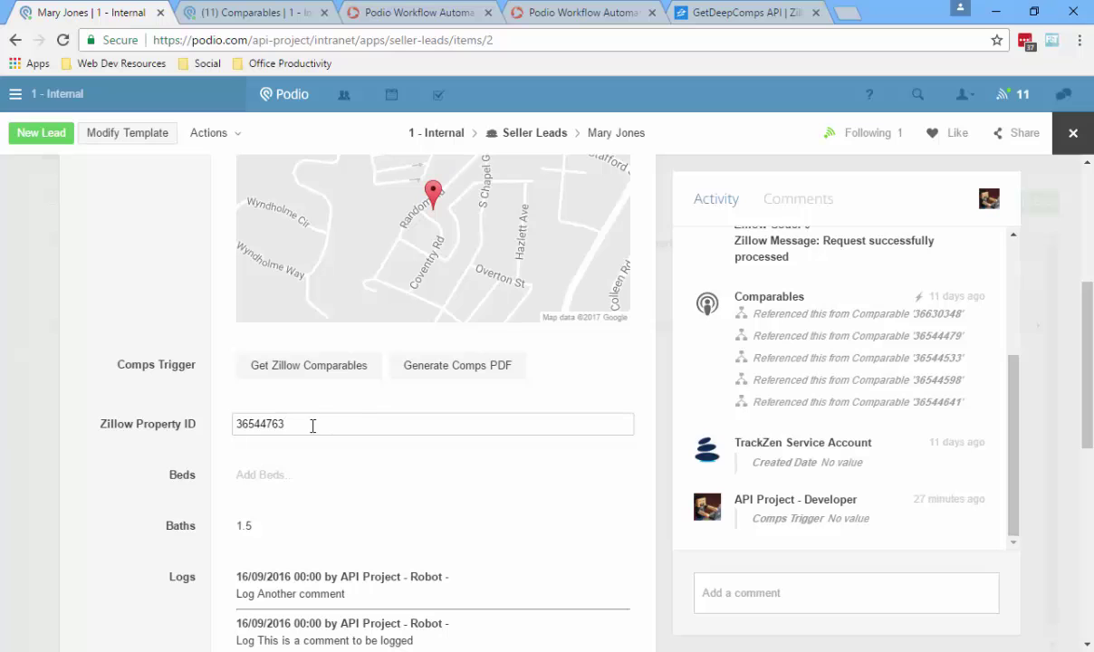
{"action": "left_click_drag", "start_coordinate": [314, 424], "coordinate": [207, 432]}
{"action": "left_click", "coordinate": [227, 367]}
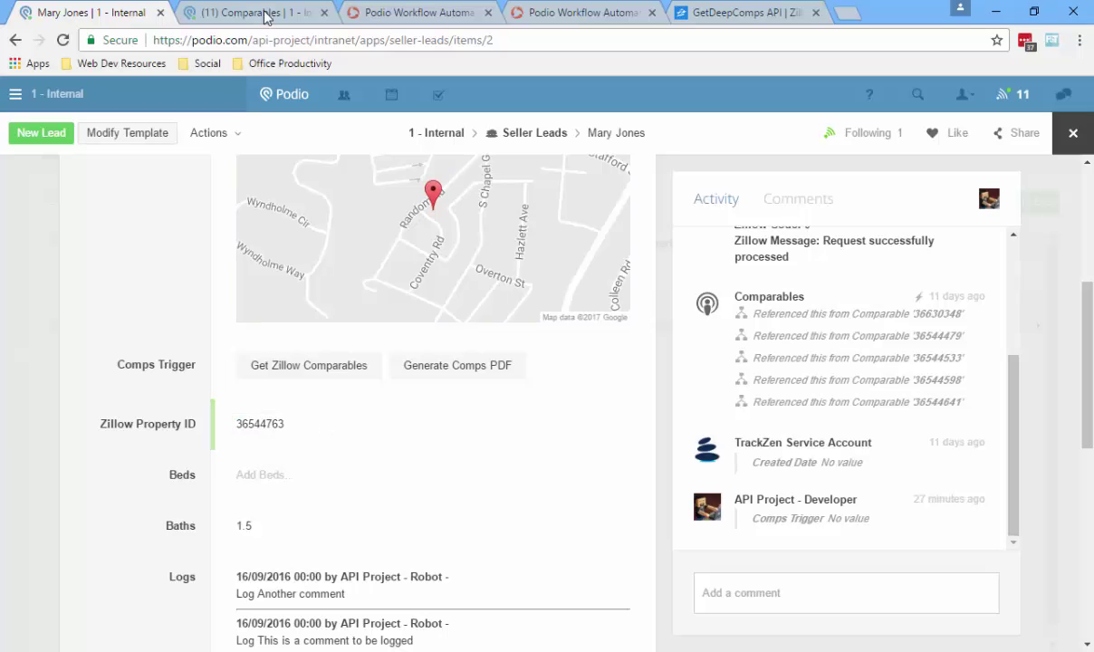
{"action": "left_click", "coordinate": [399, 13]}
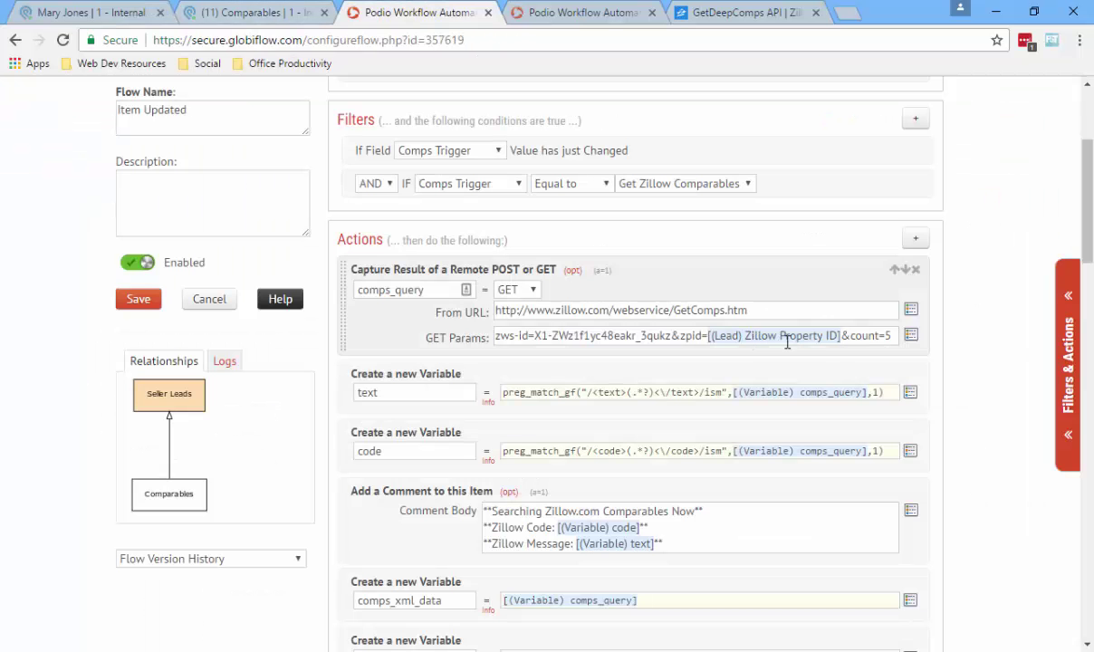
Examine the count parameter of the GET request and the "text" variable that parses the result
{"action": "double_click", "coordinate": [845, 337]}
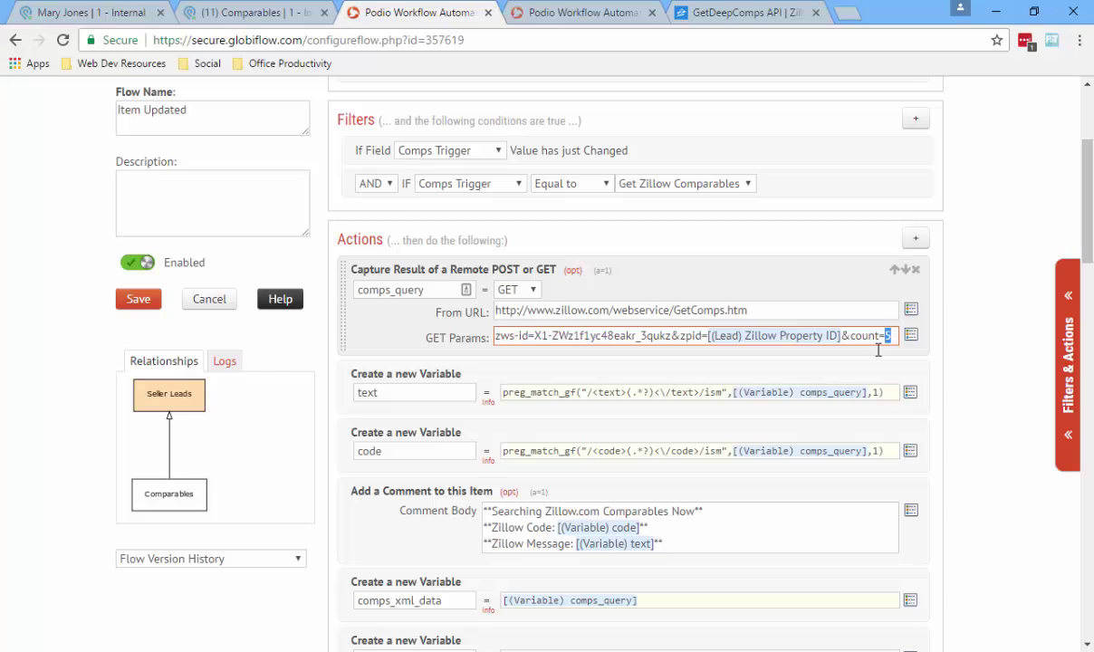
{"action": "left_click", "coordinate": [820, 361]}
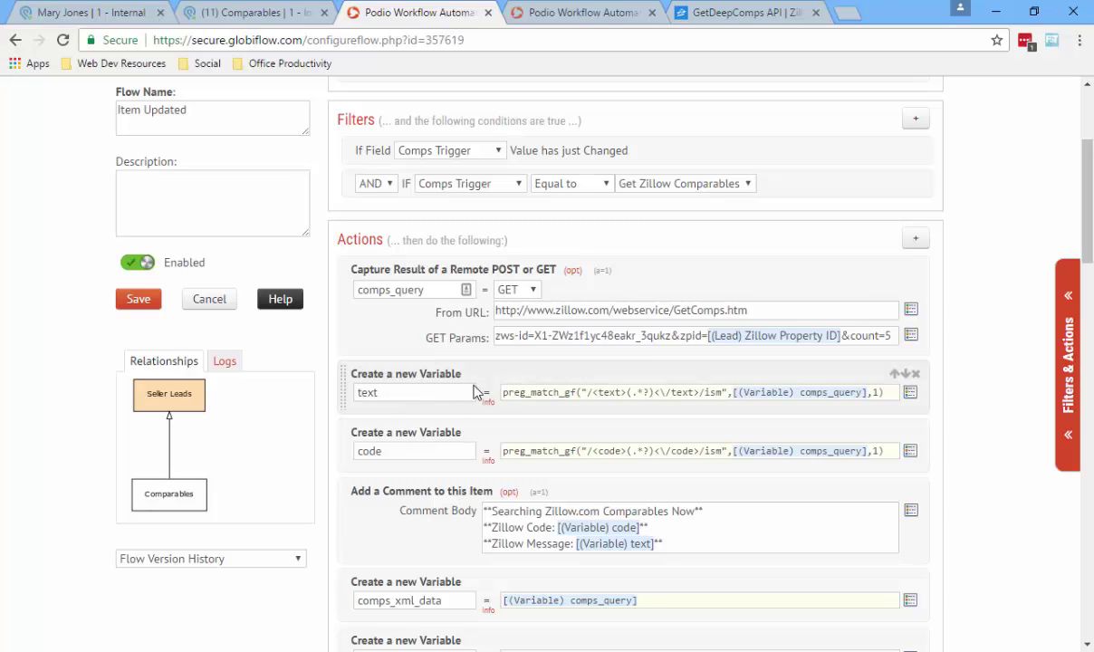
{"action": "double_click", "coordinate": [414, 394]}
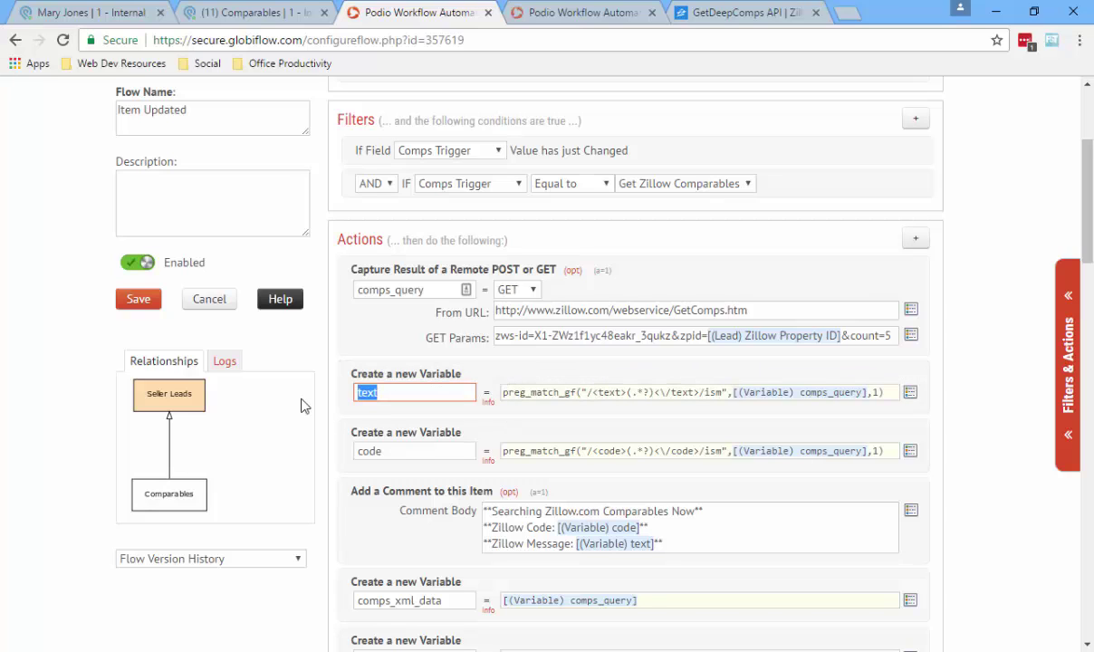
{"action": "left_click", "coordinate": [537, 379]}
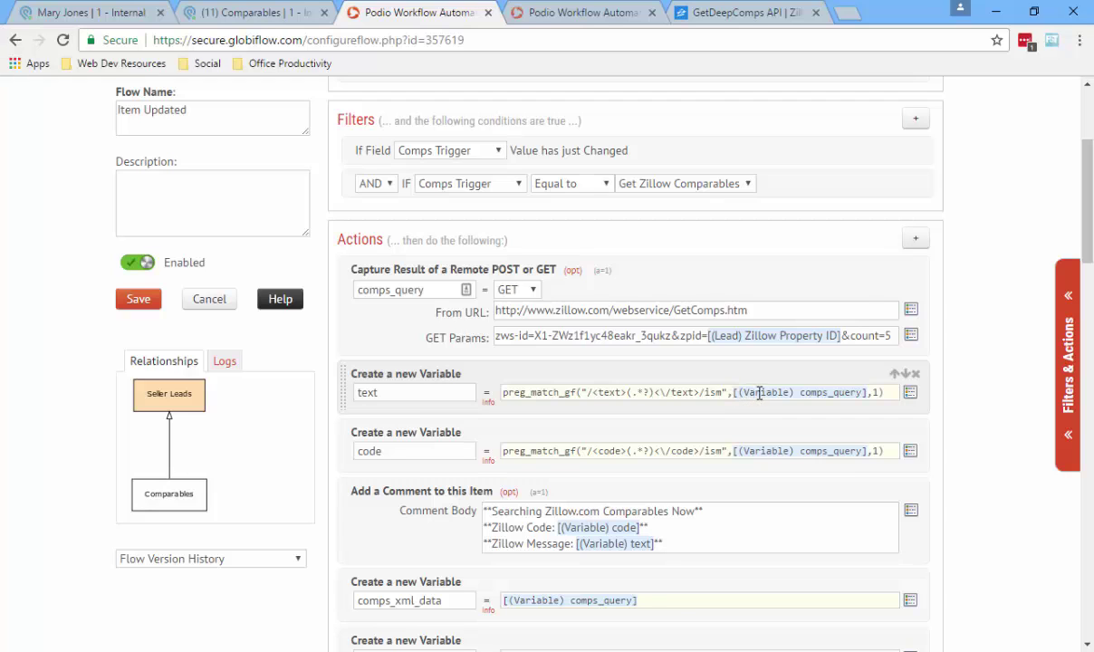
Review the comps_query variable name and filter the text variable's field tokens by "var", closing the list without inserting a token
{"action": "double_click", "coordinate": [422, 290]}
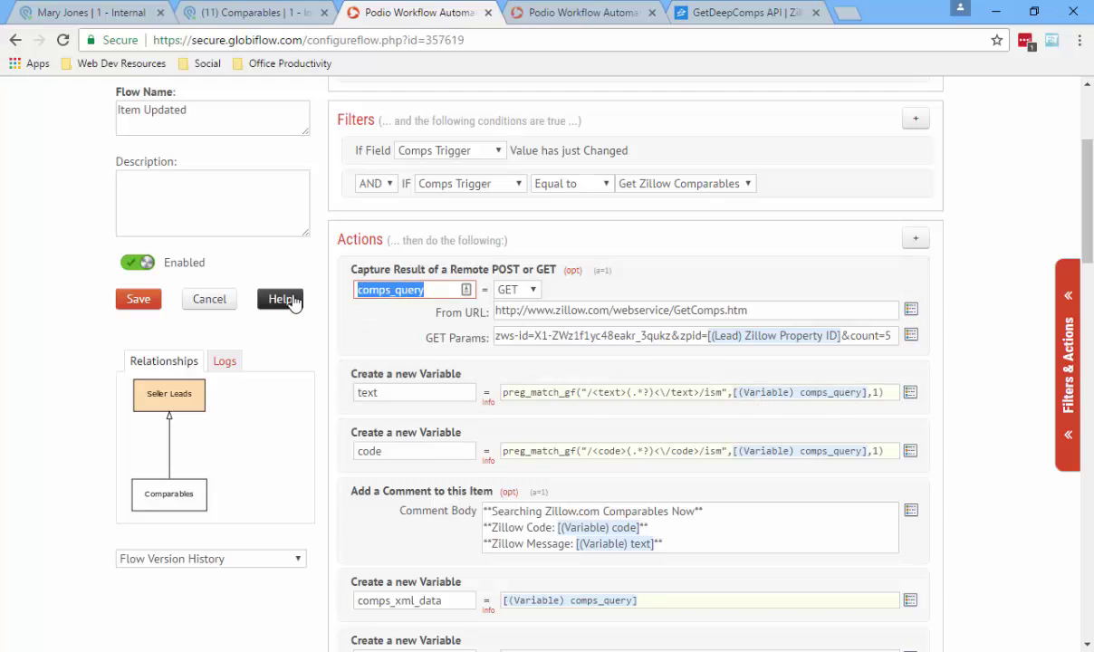
{"action": "left_click", "coordinate": [379, 313]}
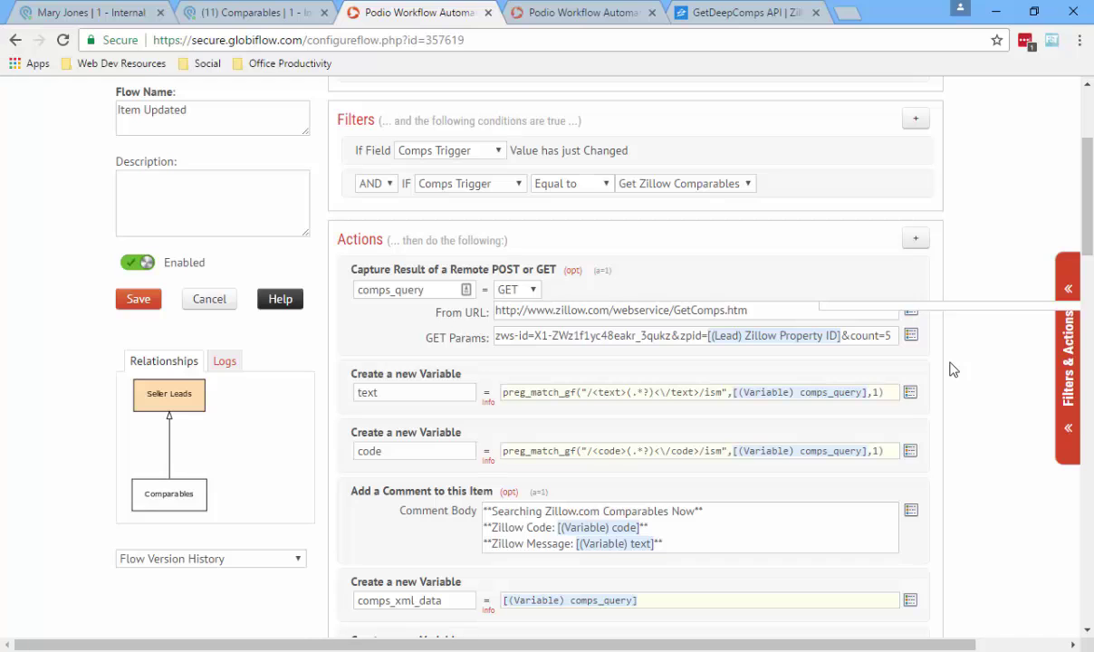
{"action": "type", "text": "var"}
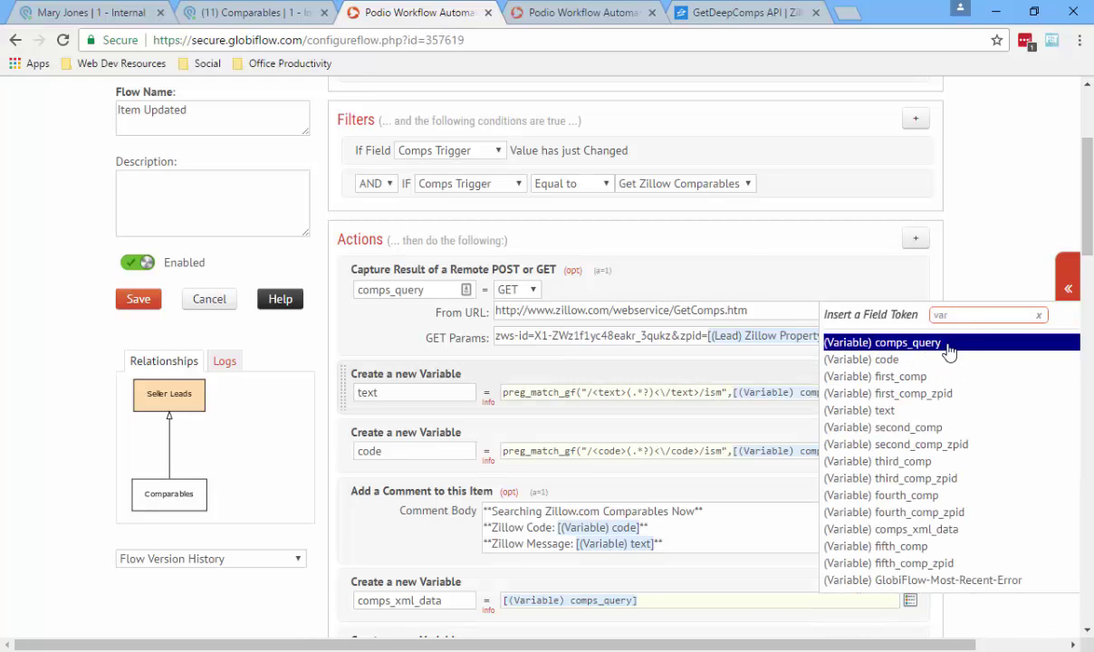
{"action": "double_click", "coordinate": [931, 314]}
{"action": "key", "text": "BackSpace"}
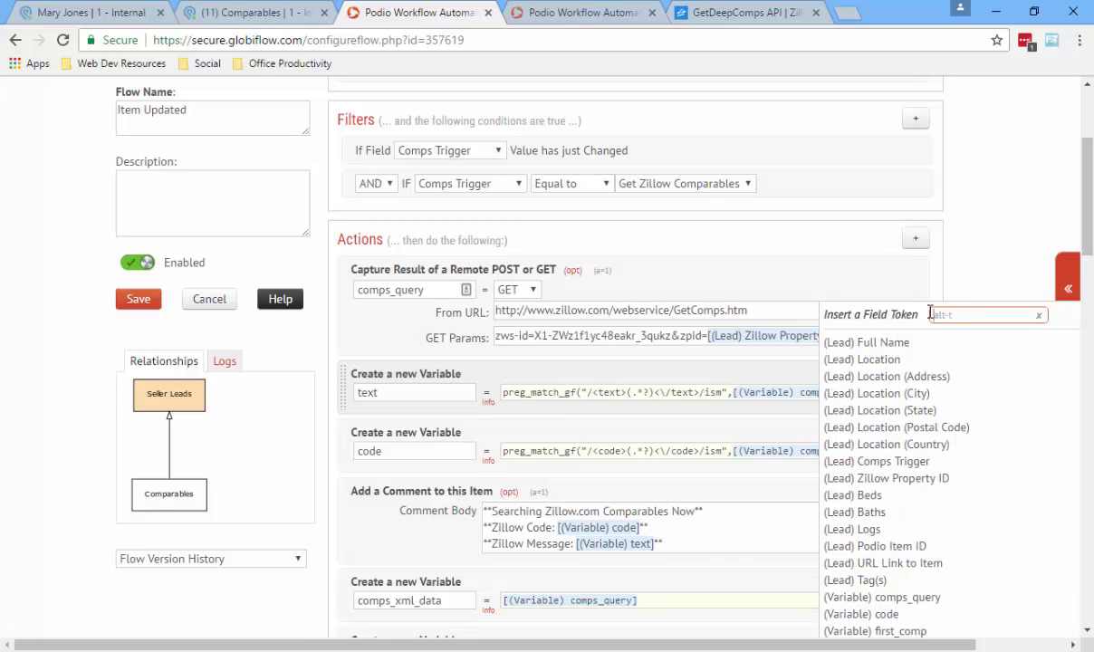
{"action": "left_click", "coordinate": [974, 264]}
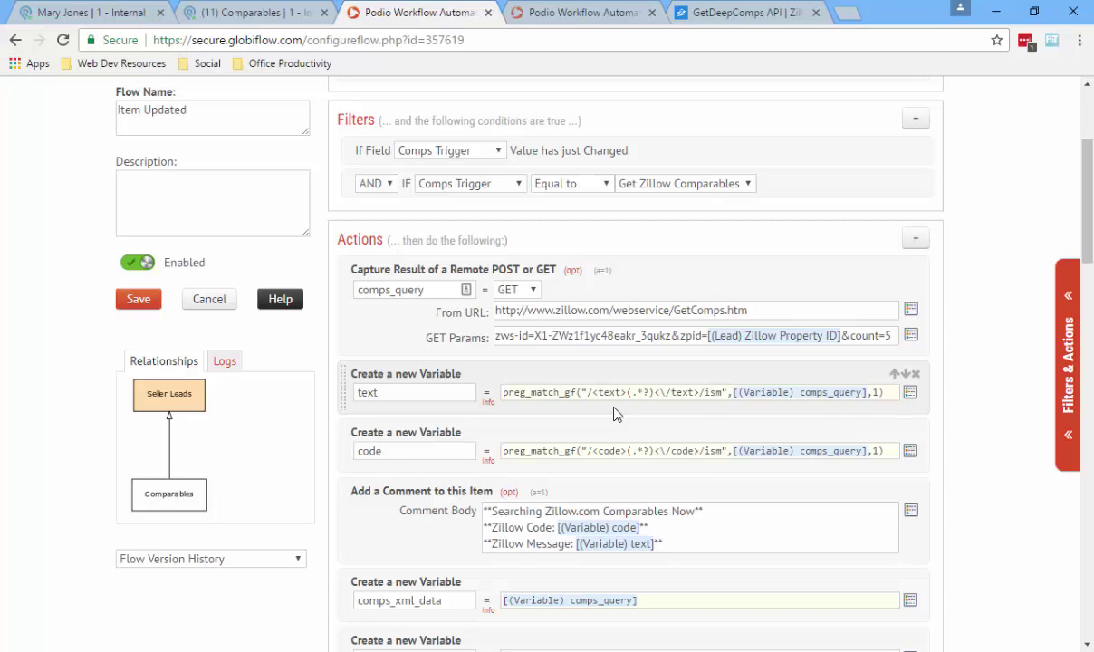
Add a Custom Variable / Calc action directly below the "text" variable and name it "code"
{"action": "double_click", "coordinate": [525, 409]}
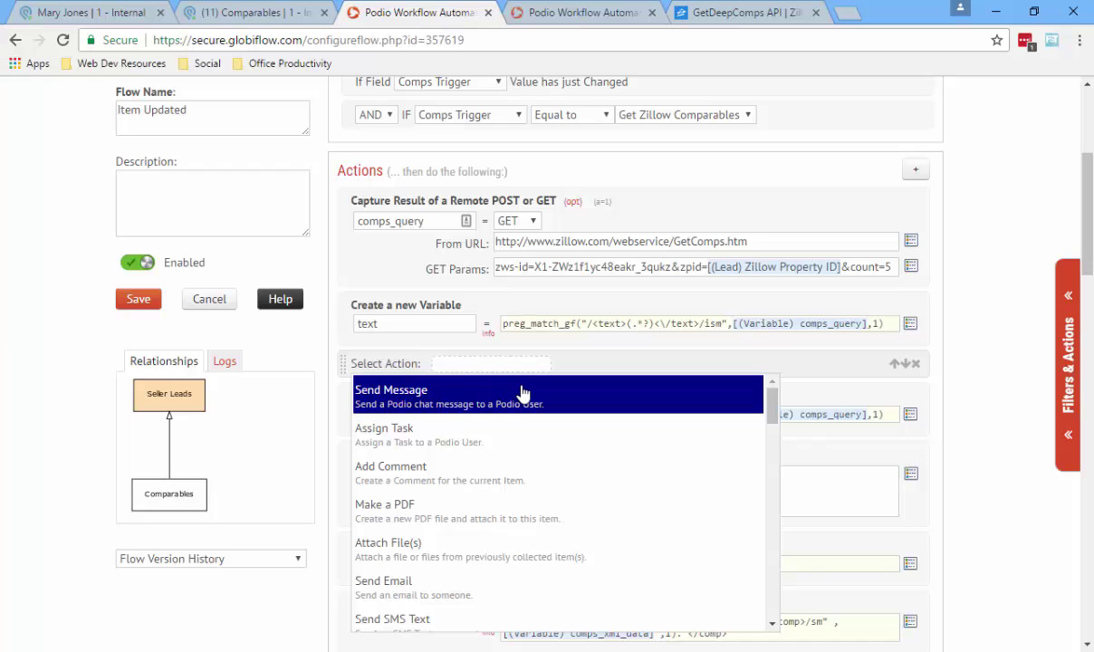
{"action": "type", "text": "var"}
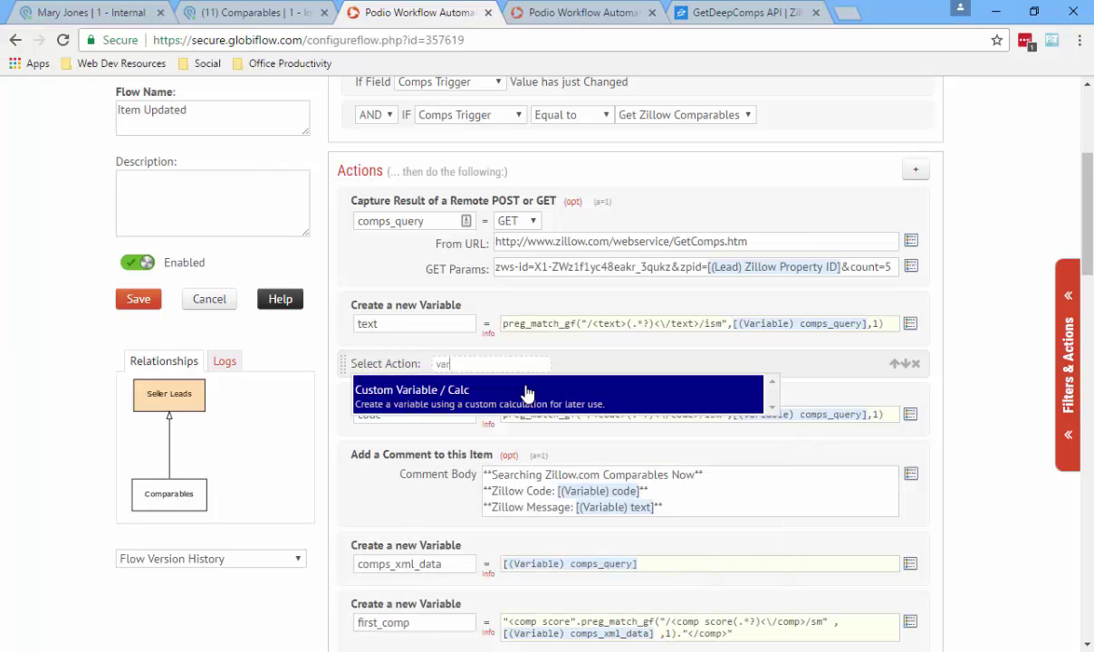
{"action": "left_click", "coordinate": [412, 398]}
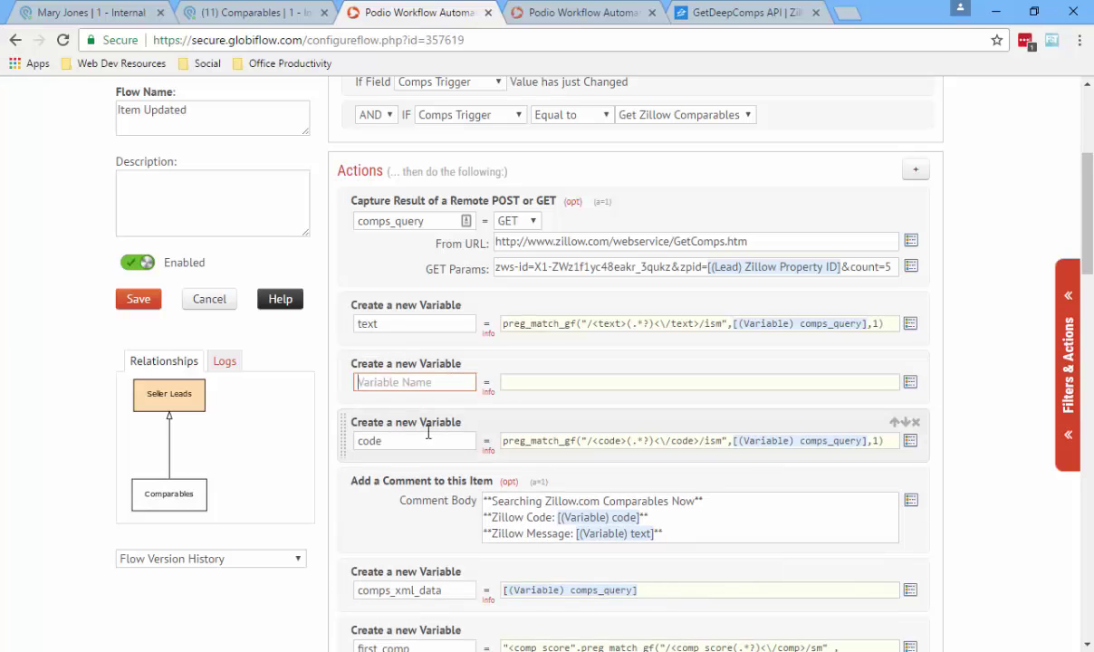
{"action": "double_click", "coordinate": [428, 437]}
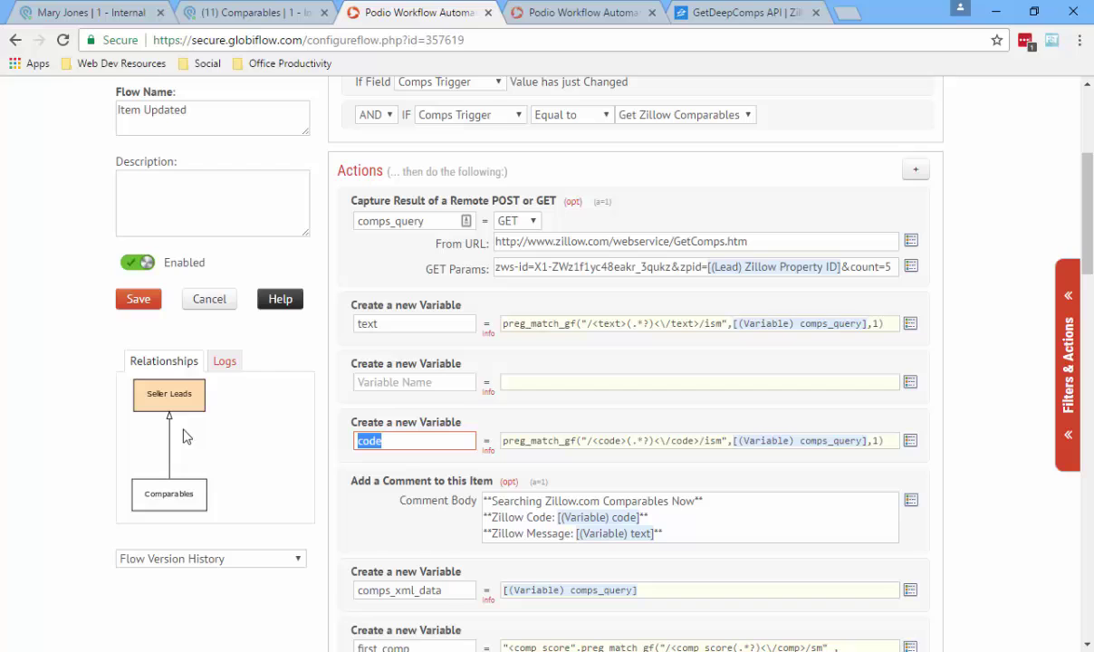
{"action": "left_click", "coordinate": [419, 381]}
{"action": "type", "text": "code"}
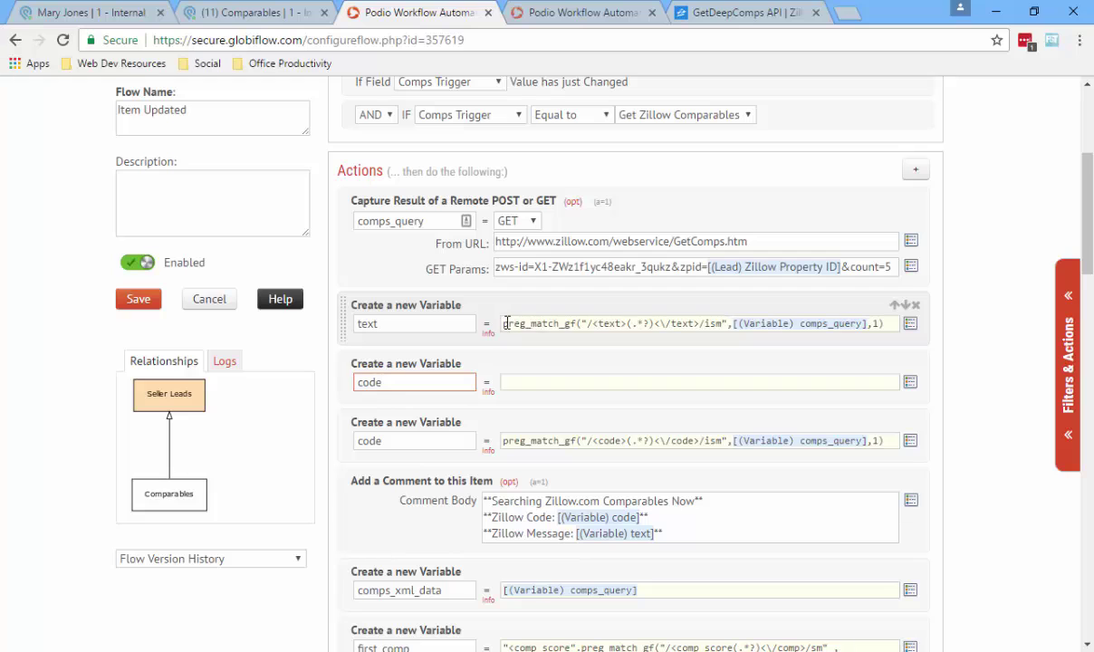
Copy the whole preg_match_gf expression of the "text" variable into the new "code" variable's value
{"action": "left_click_drag", "start_coordinate": [505, 323], "coordinate": [887, 323]}
{"action": "key", "text": "ctrl+c"}
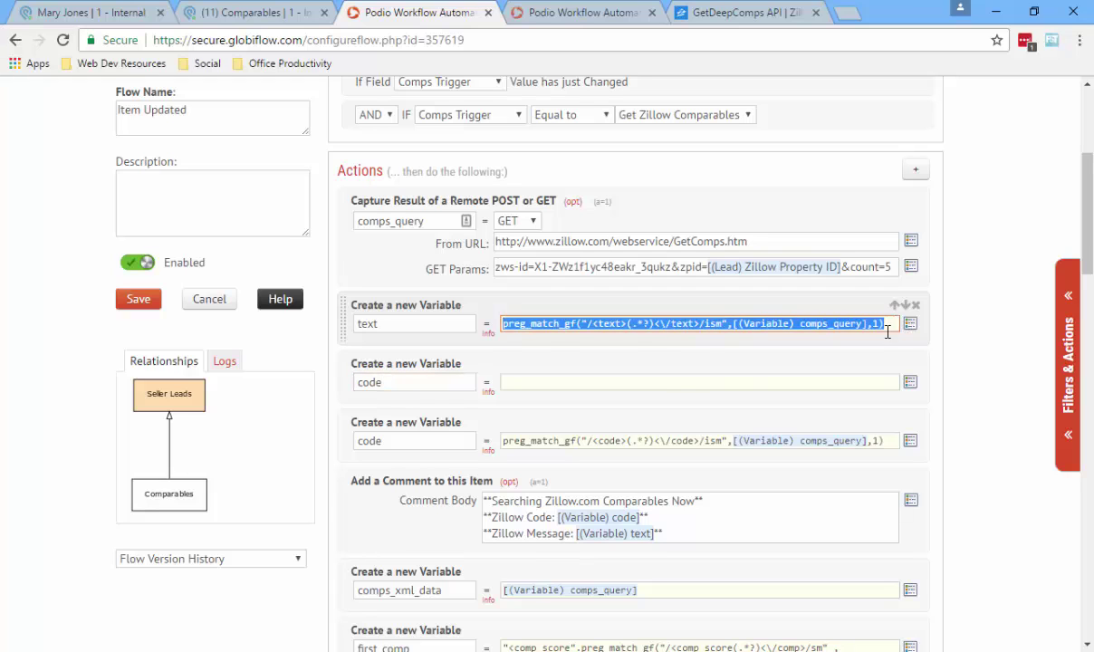
{"action": "left_click", "coordinate": [608, 382]}
{"action": "key", "text": "ctrl+v"}
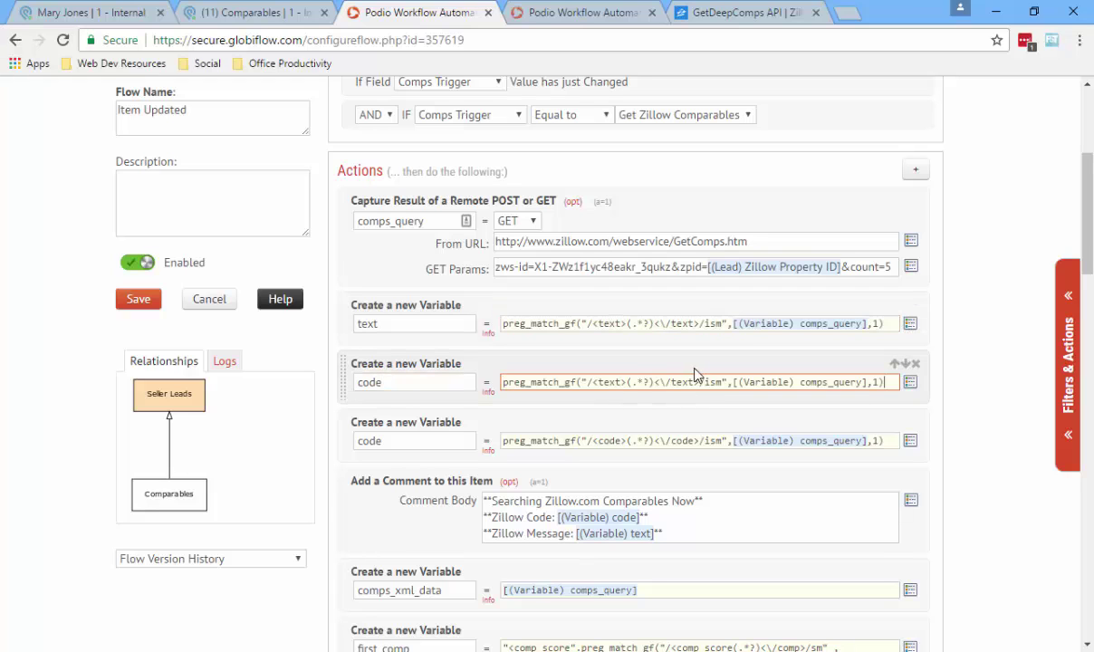
Change the opening and closing text tags in the copied expression to code, and delete the duplicate "code" variable action
{"action": "double_click", "coordinate": [611, 382]}
{"action": "type", "text": "c"}
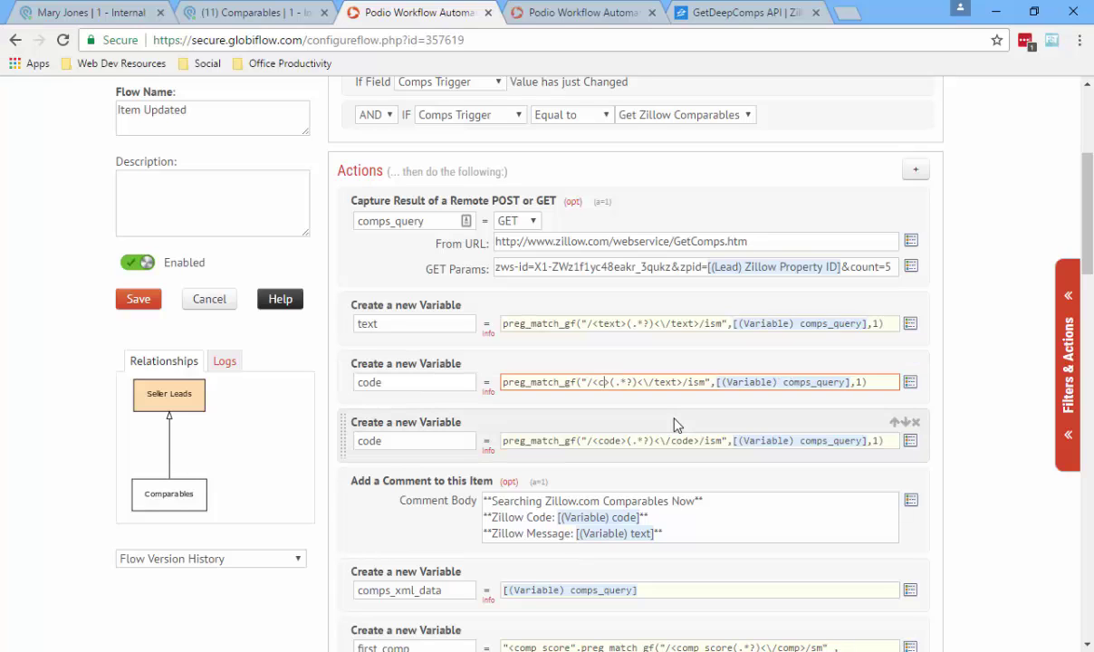
{"action": "type", "text": "ode>"}
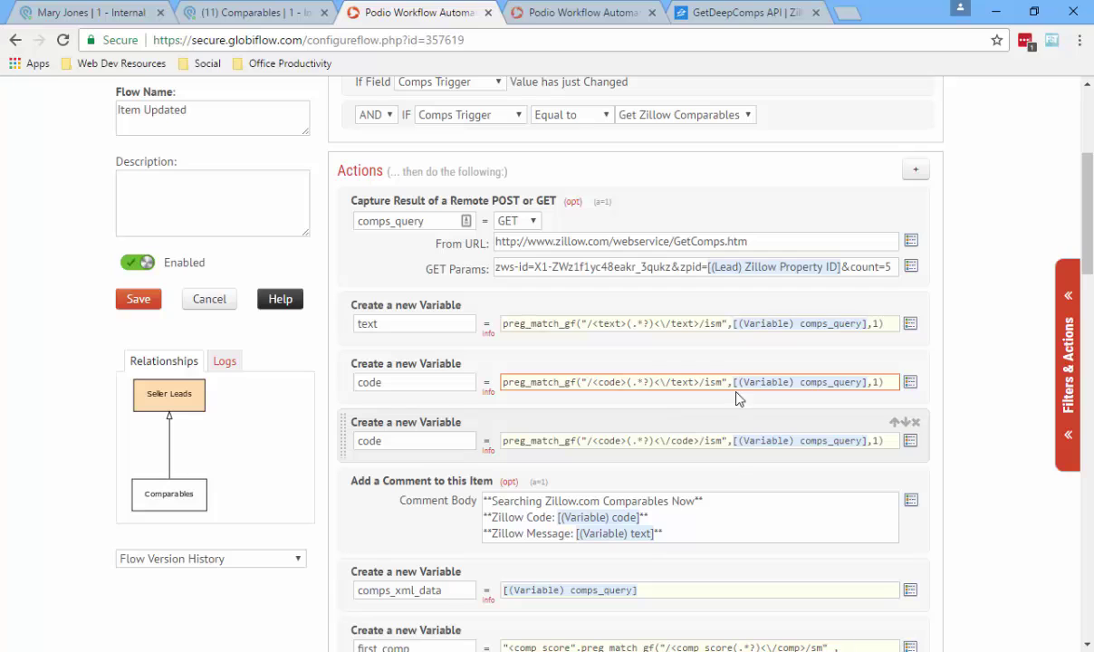
{"action": "double_click", "coordinate": [686, 381]}
{"action": "type", "text": "code"}
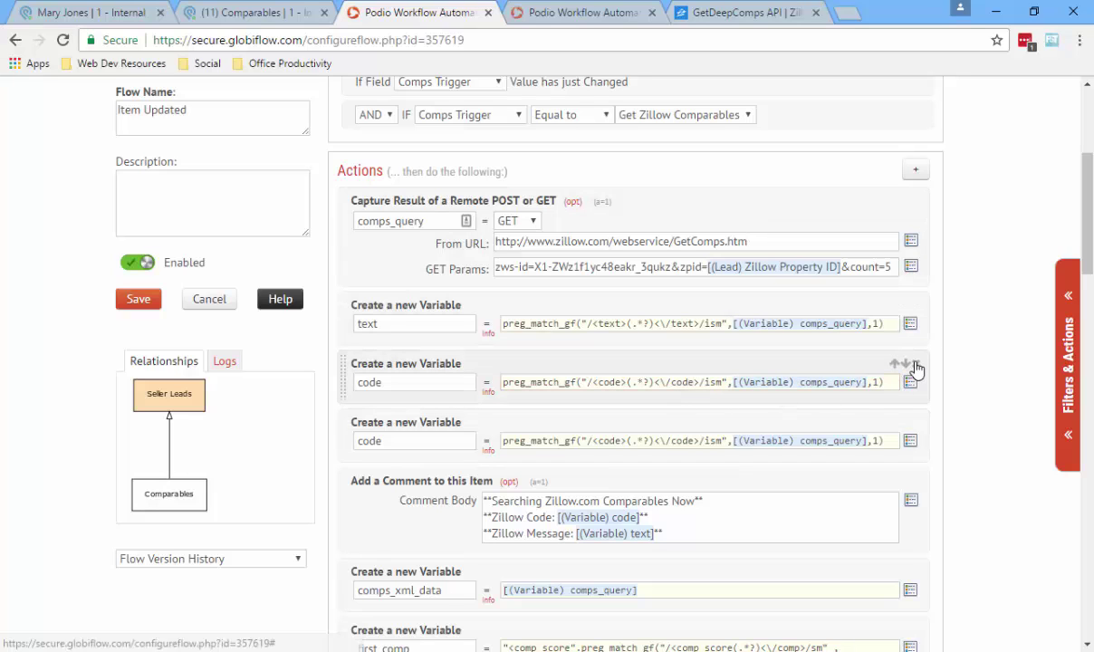
{"action": "left_click", "coordinate": [917, 364]}
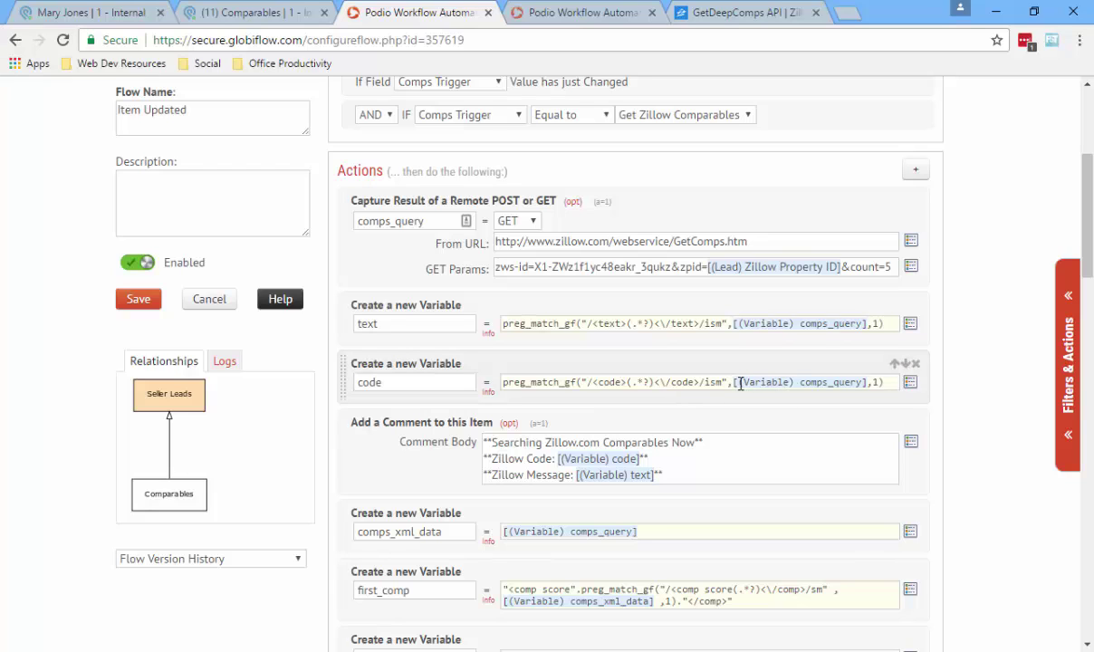
Replace the comps_query token in the "code" variable's preg_match_gf expression with a freshly inserted (Variable) comps_query field token
{"action": "left_click_drag", "start_coordinate": [733, 382], "coordinate": [867, 378]}
{"action": "key", "text": "BackSpace"}
{"action": "left_click", "coordinate": [911, 384]}
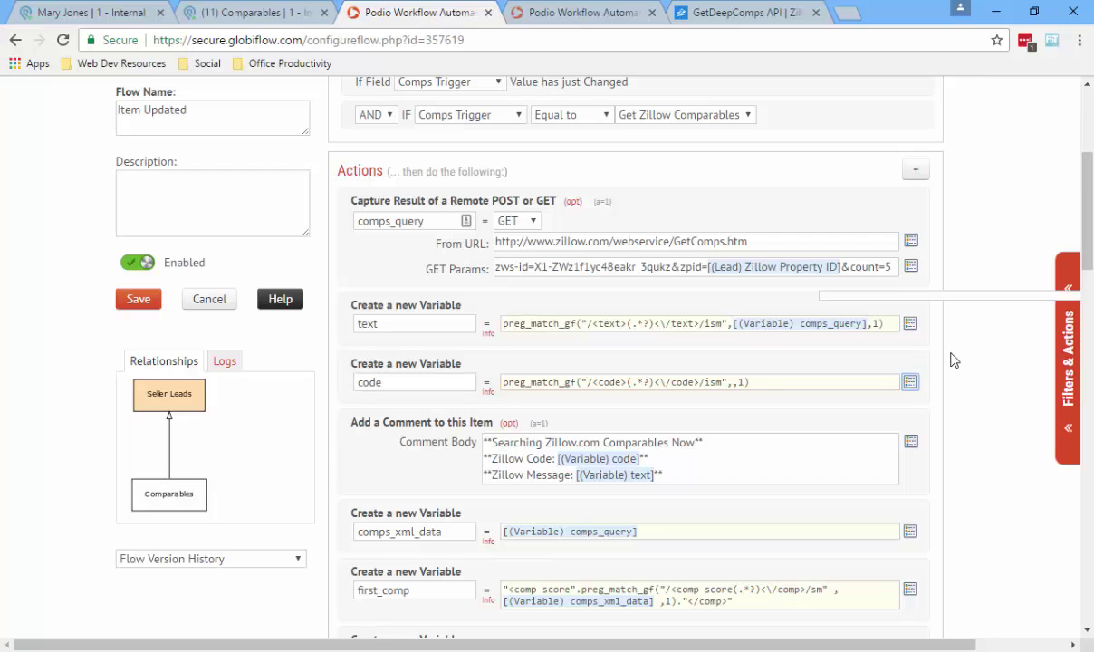
{"action": "type", "text": "var"}
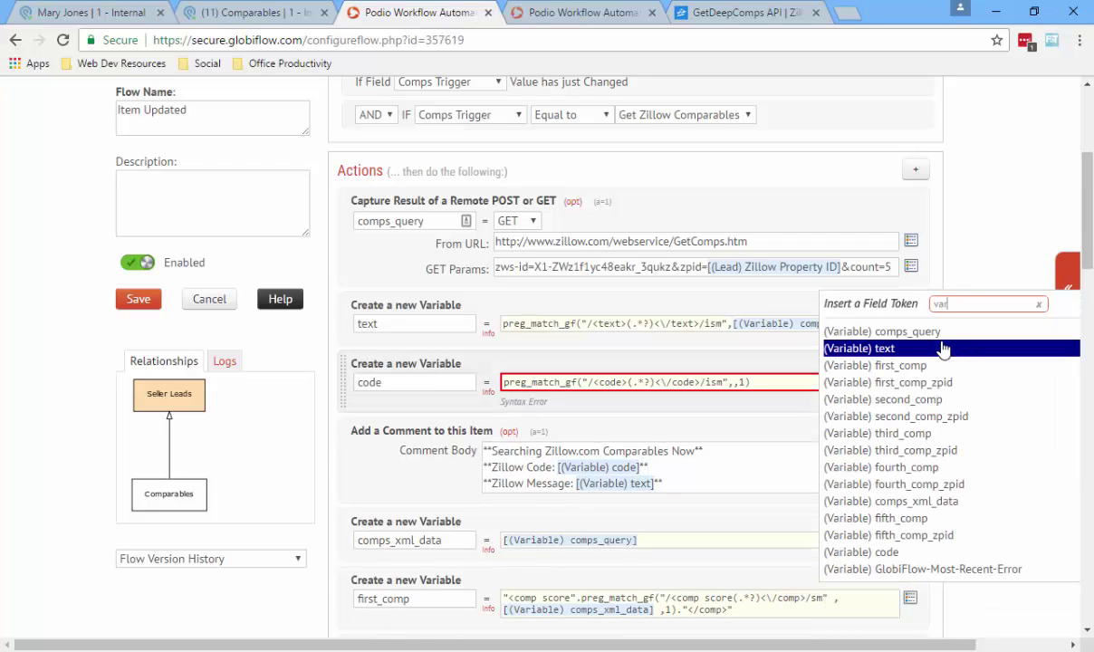
{"action": "left_click", "coordinate": [938, 336]}
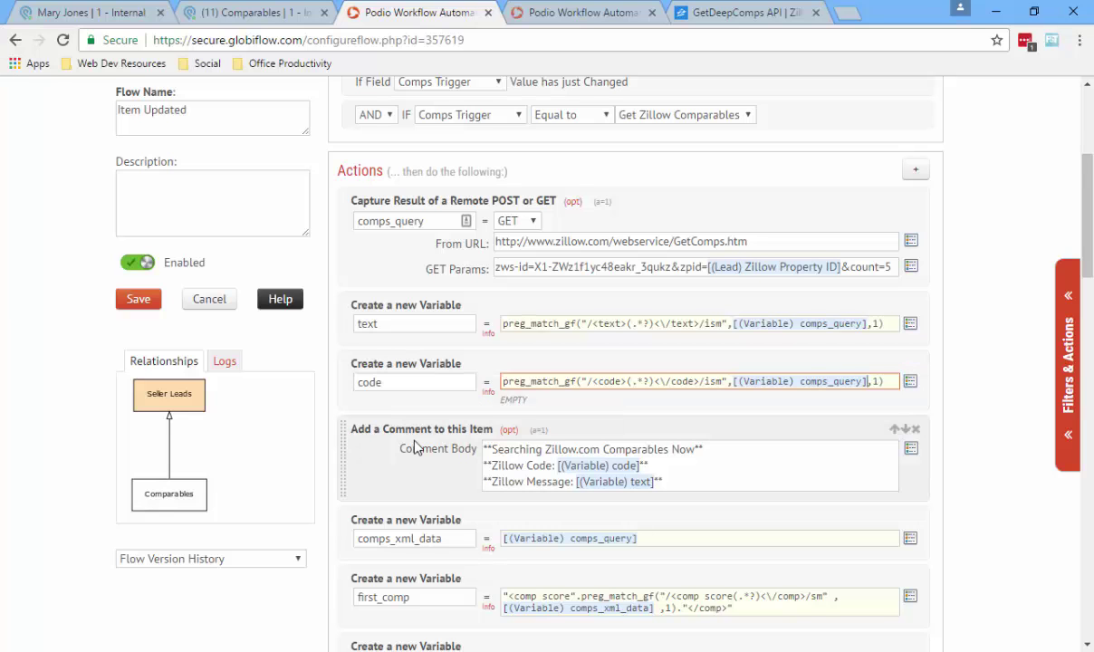
Review the comment action's authentication option and body text, along with the names of the "text" and "code" variables it uses
{"action": "scroll", "coordinate": [415, 448], "scroll_direction": "down", "scroll_amount": 1}
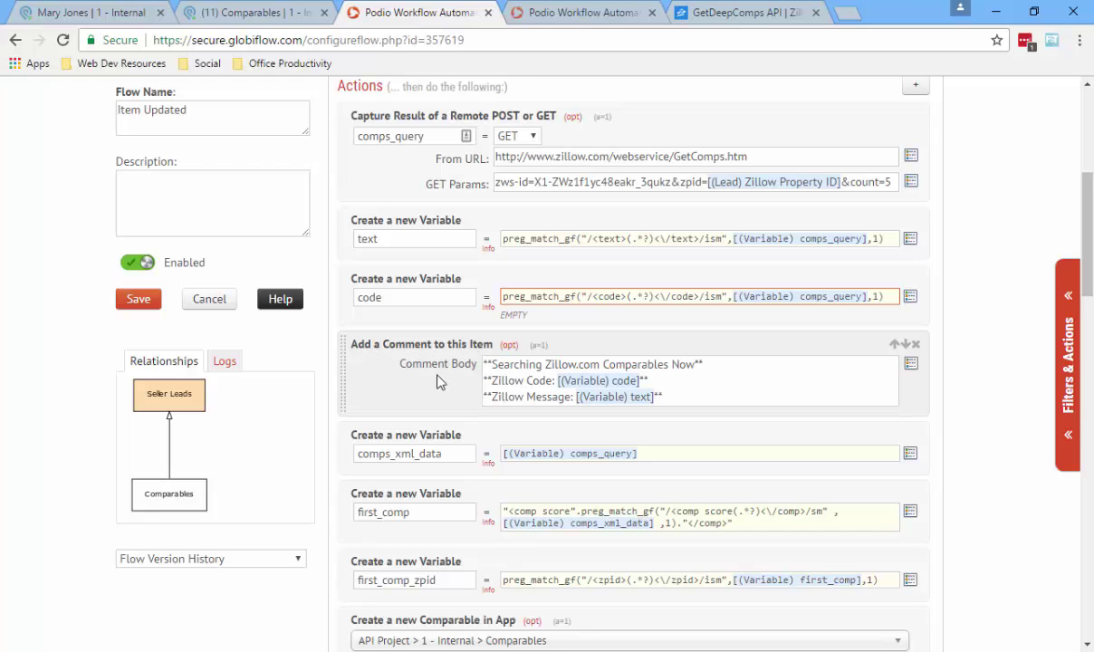
{"action": "left_click", "coordinate": [509, 345]}
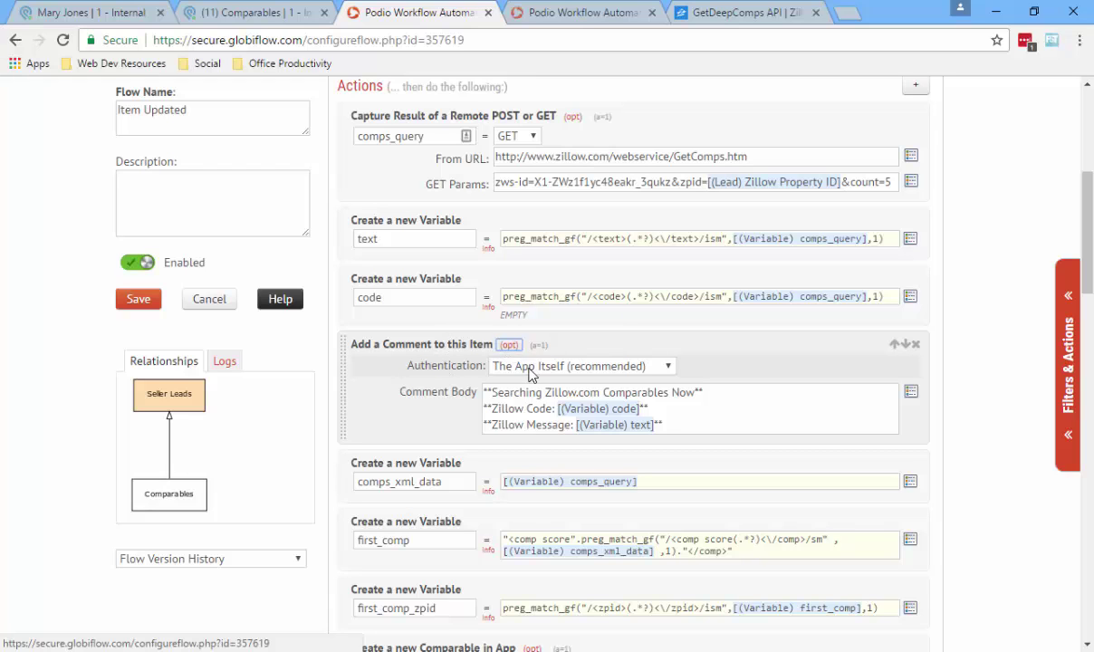
{"action": "left_click", "coordinate": [510, 346]}
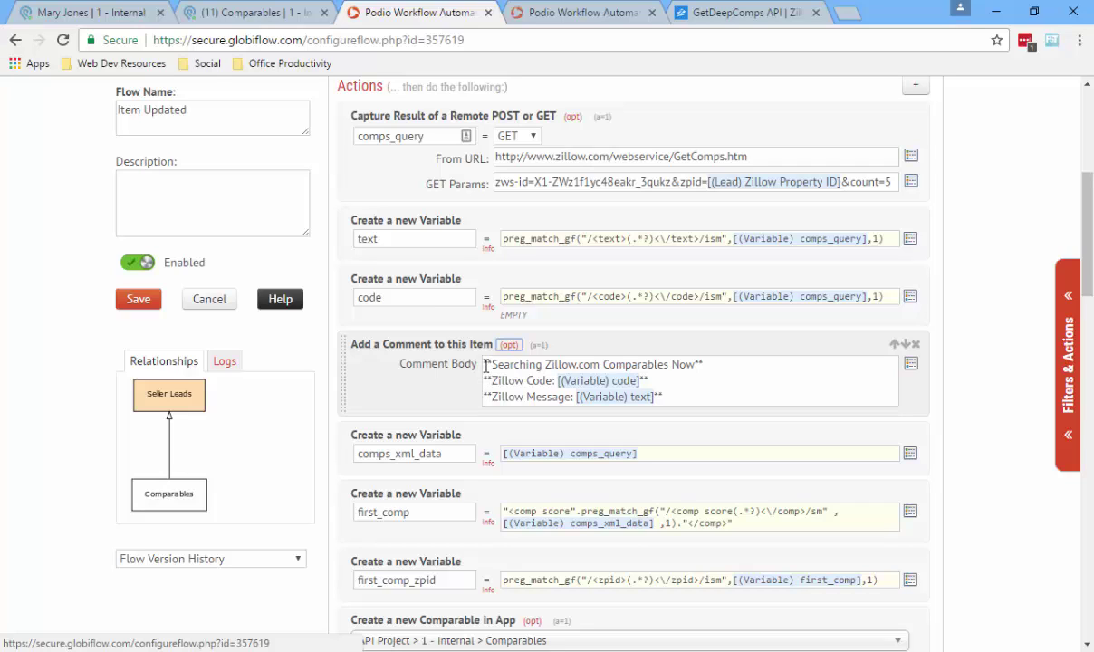
{"action": "left_click_drag", "start_coordinate": [486, 365], "coordinate": [709, 362]}
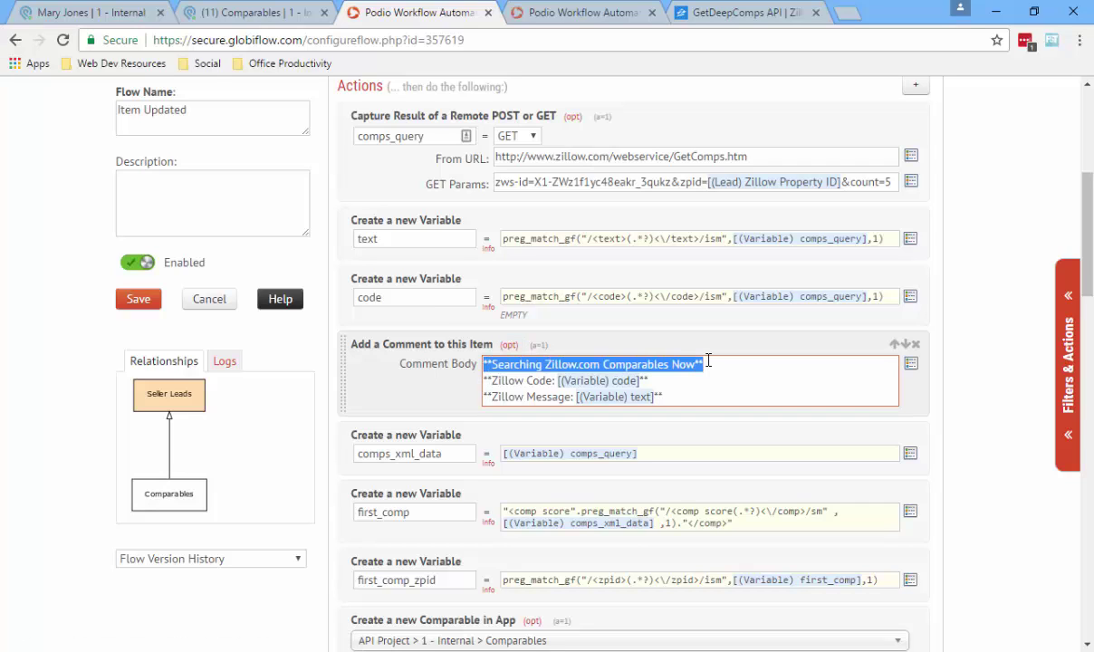
{"action": "left_click", "coordinate": [634, 332]}
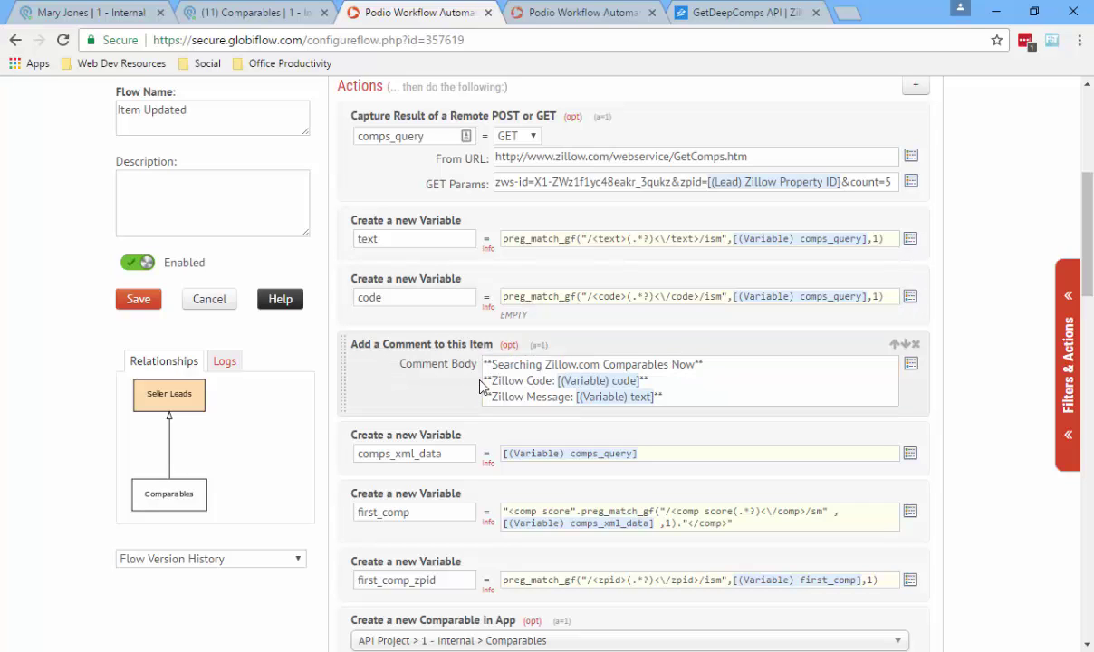
{"action": "double_click", "coordinate": [401, 240]}
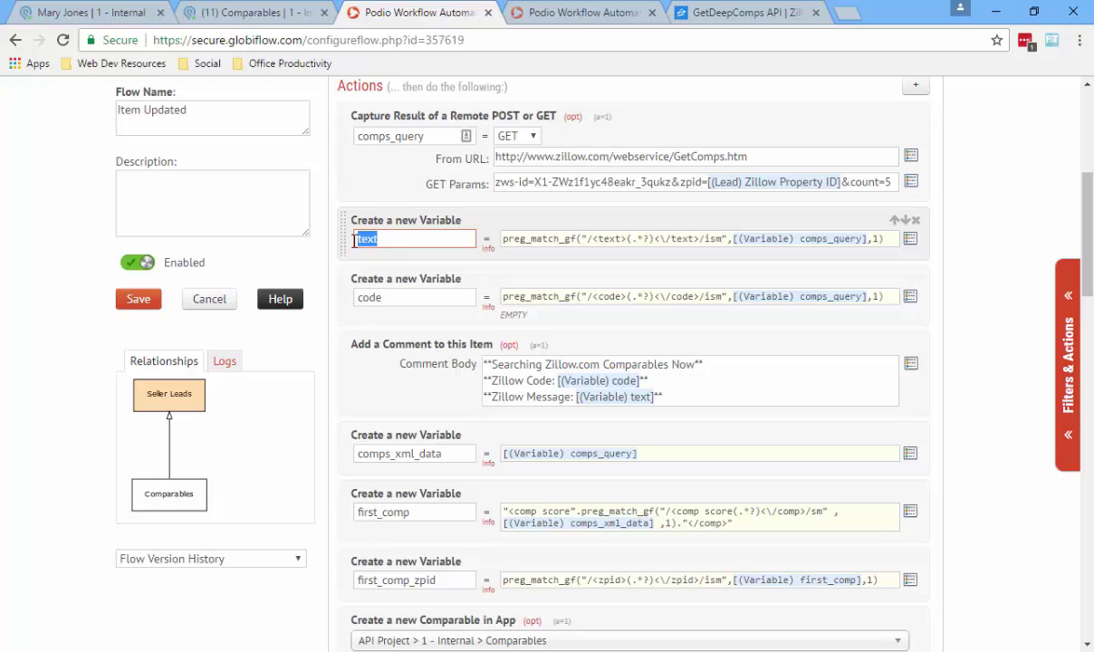
{"action": "double_click", "coordinate": [413, 297]}
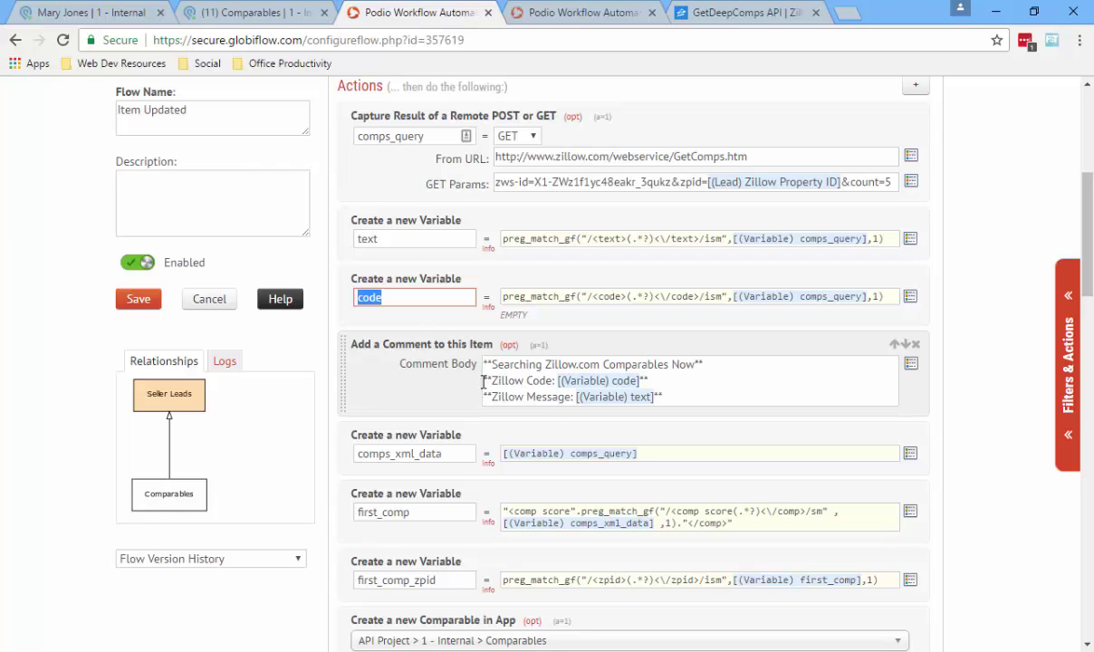
Switch to the seller lead item in Podio and examine the Zillow code and message comment in its activity stream
{"action": "left_click", "coordinate": [88, 15]}
{"action": "left_click_drag", "start_coordinate": [1013, 406], "coordinate": [1016, 335]}
{"action": "left_click_drag", "start_coordinate": [734, 324], "coordinate": [826, 373]}
{"action": "left_click", "coordinate": [825, 360]}
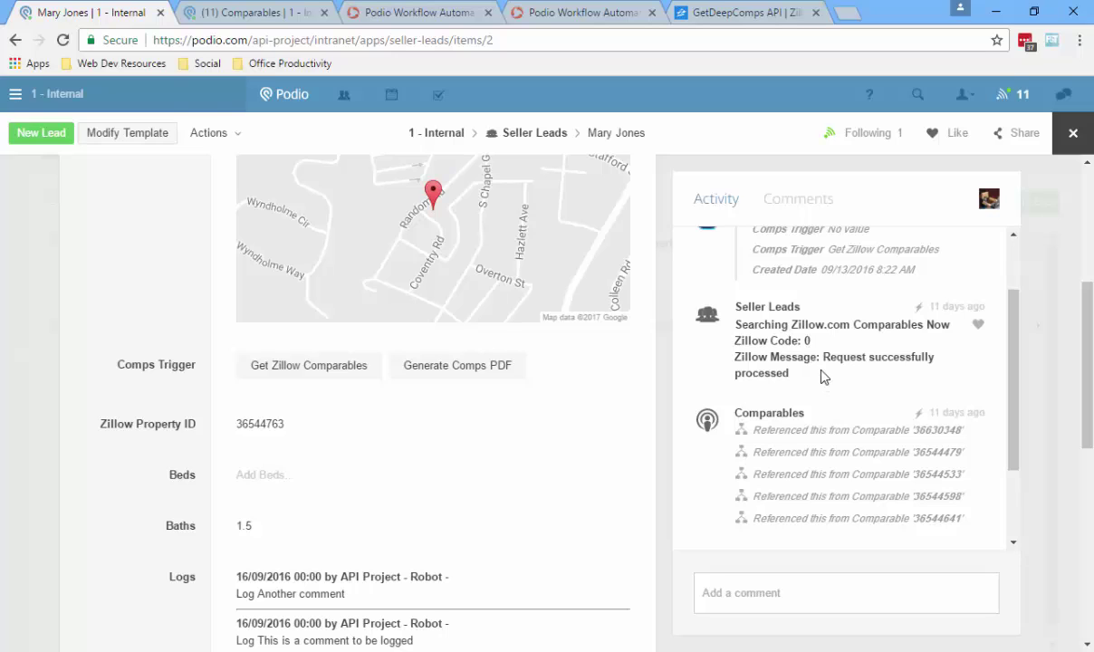
{"action": "left_click_drag", "start_coordinate": [823, 359], "coordinate": [930, 364]}
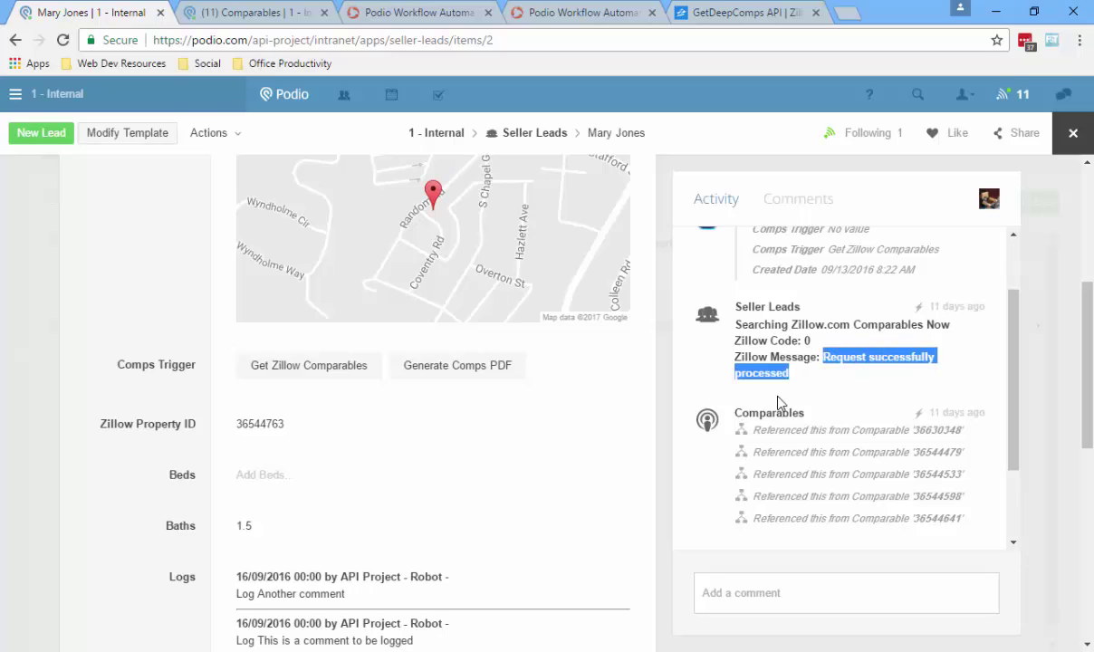
{"action": "left_click", "coordinate": [820, 390]}
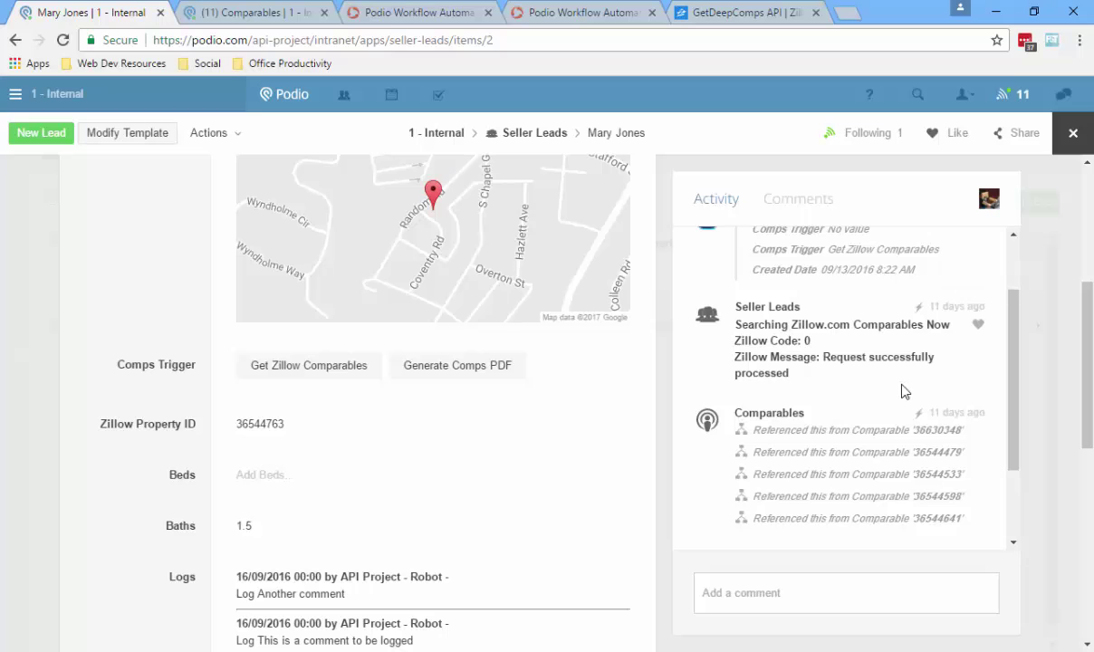
{"action": "scroll", "coordinate": [897, 362], "scroll_direction": "down", "scroll_amount": 2}
{"action": "scroll", "coordinate": [897, 362], "scroll_direction": "up", "scroll_amount": 1}
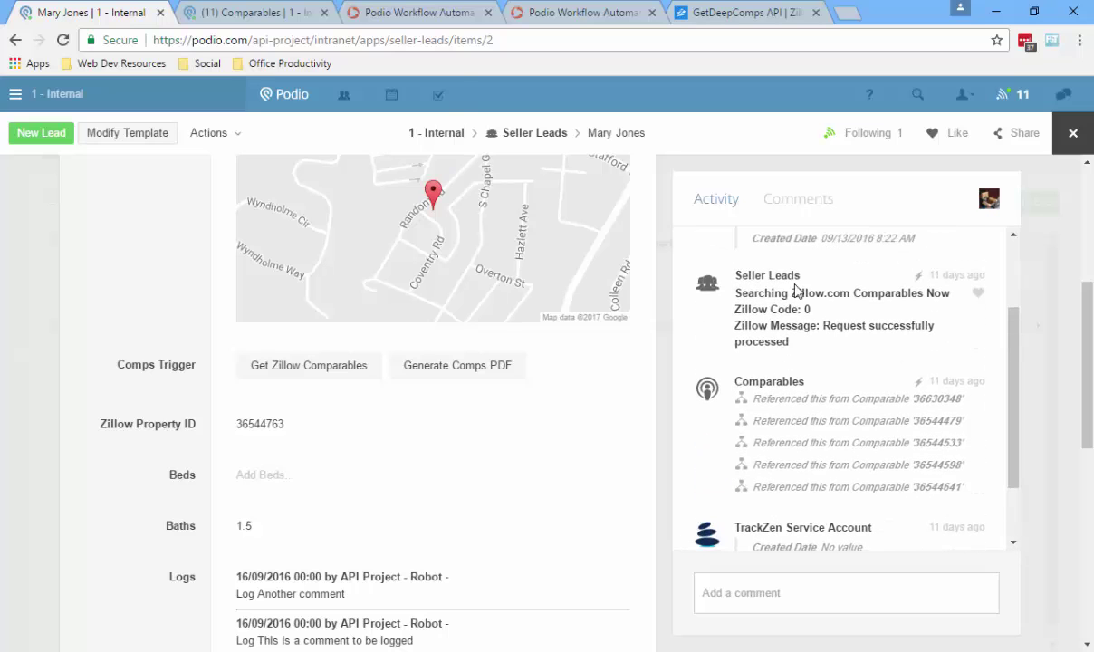
Return to the GlobiFlow flow and review the URL of the comps_query GET request
{"action": "left_click", "coordinate": [407, 17]}
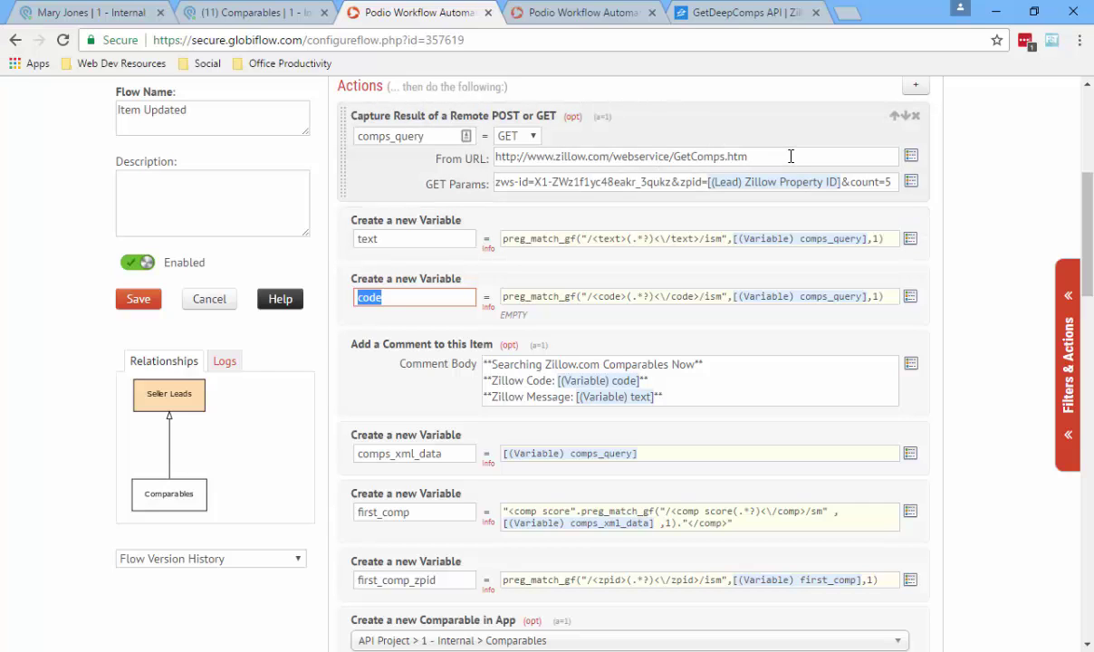
{"action": "left_click_drag", "start_coordinate": [748, 156], "coordinate": [405, 154]}
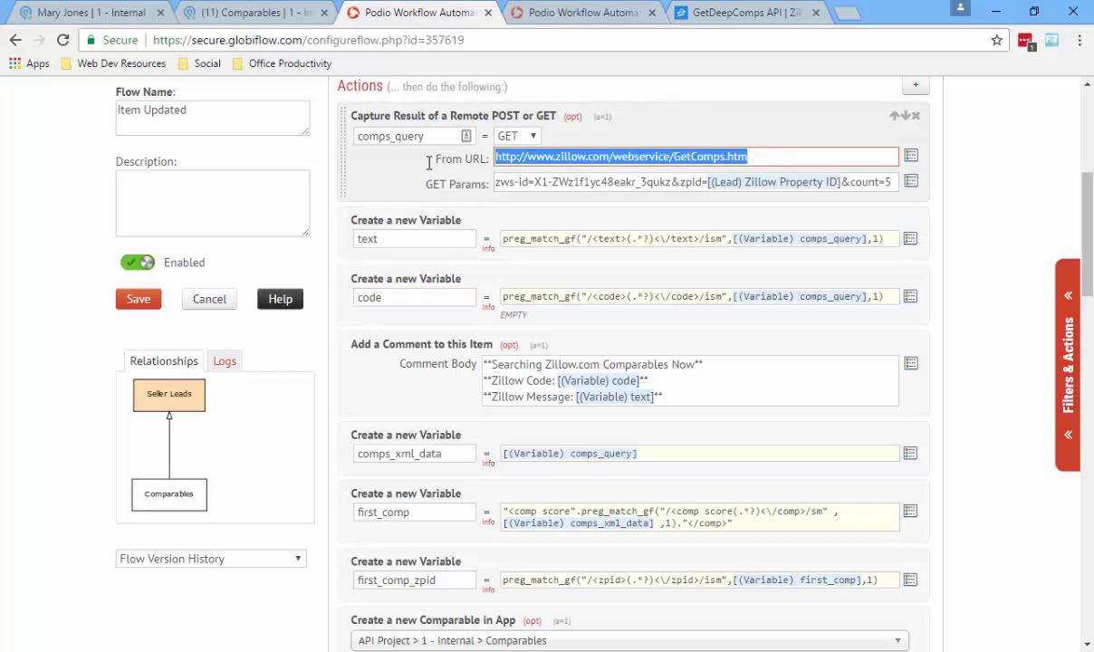
{"action": "left_click", "coordinate": [704, 129]}
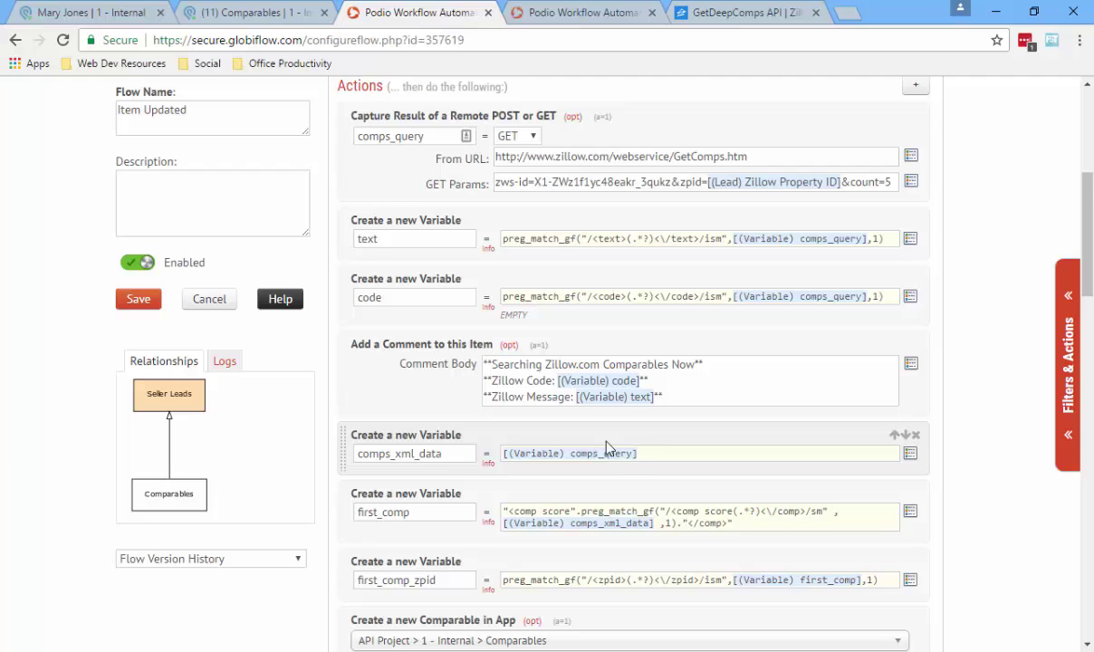
Examine the value of the first comps_xml_data variable and open its field token list, closing it without inserting a token
{"action": "scroll", "coordinate": [607, 449], "scroll_direction": "down", "scroll_amount": 1}
{"action": "left_click_drag", "start_coordinate": [639, 369], "coordinate": [497, 369]}
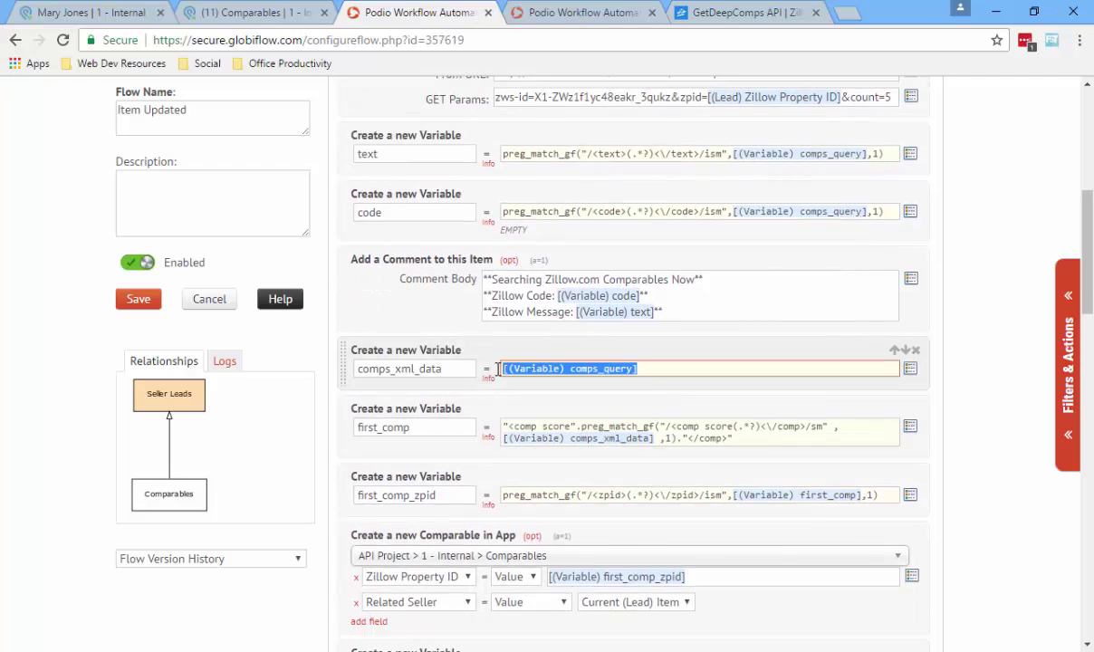
{"action": "left_click", "coordinate": [498, 369]}
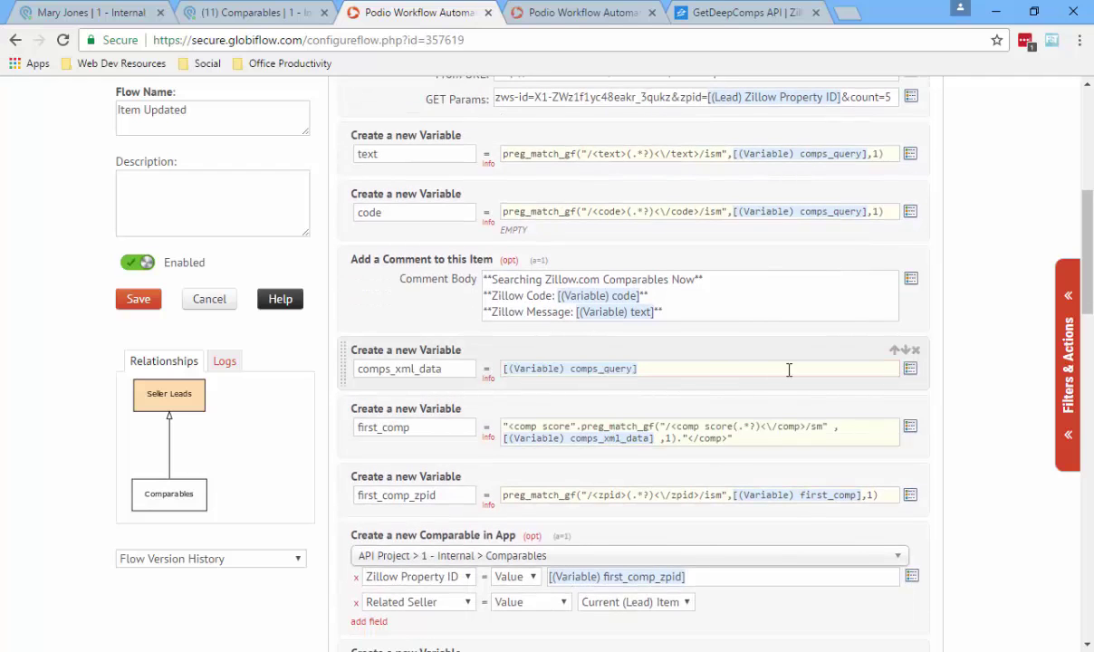
{"action": "left_click", "coordinate": [910, 368]}
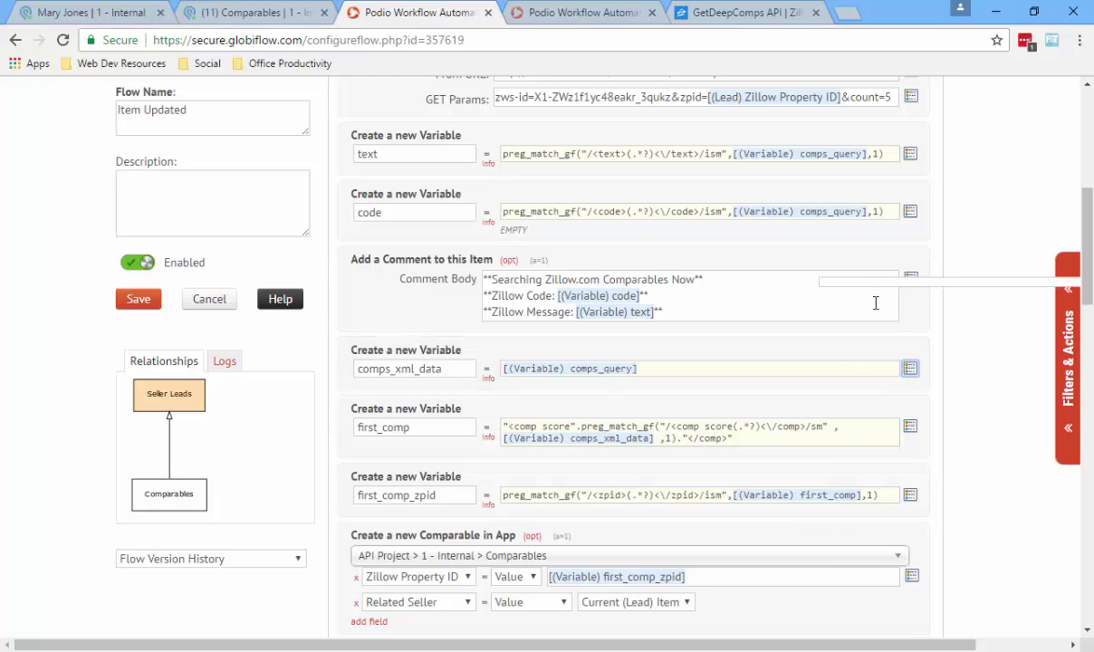
{"action": "left_click", "coordinate": [666, 386]}
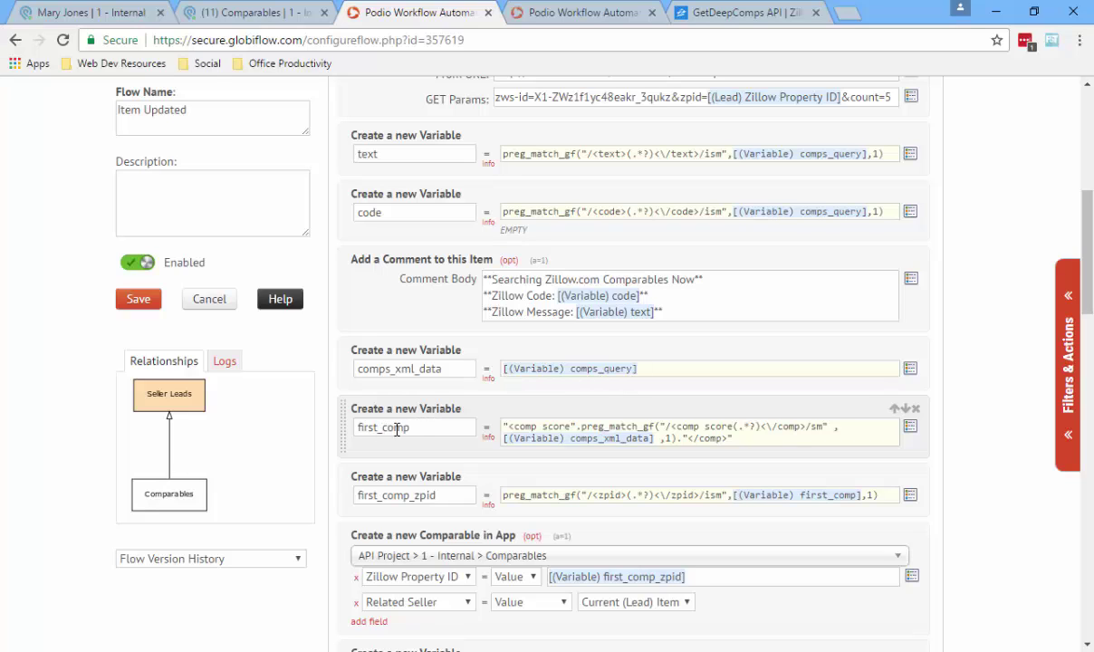
Examine the first_comp expression part by part: the comp score tags, the comps_xml_data token, the match index and the closing comp tag
{"action": "left_click", "coordinate": [504, 425]}
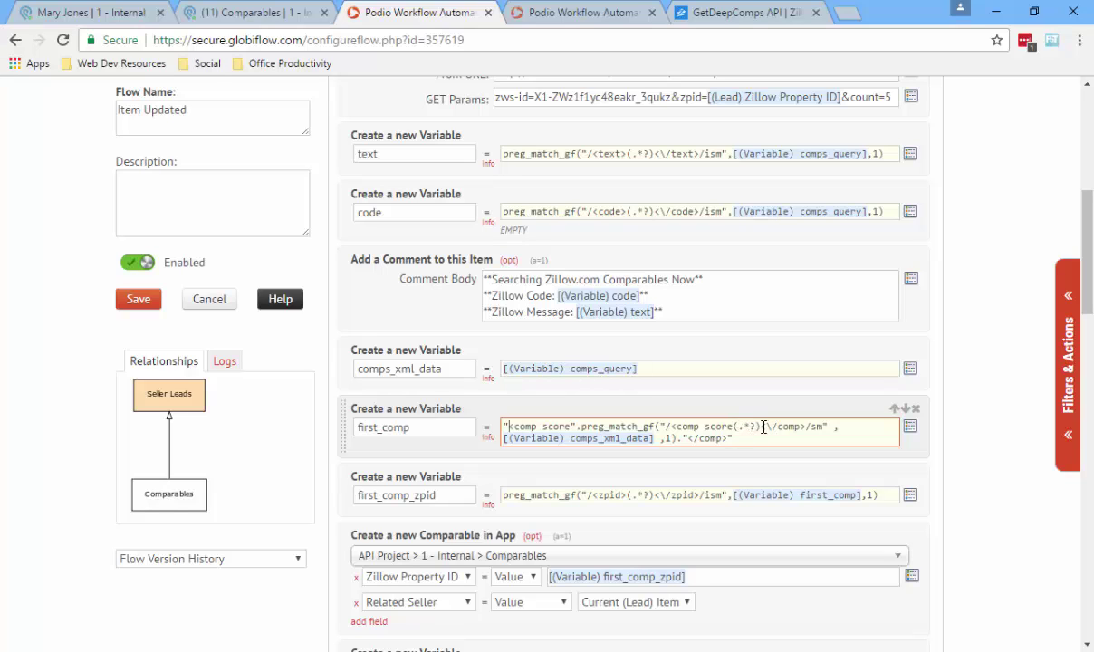
{"action": "left_click_drag", "start_coordinate": [763, 426], "coordinate": [767, 426]}
{"action": "left_click_drag", "start_coordinate": [810, 427], "coordinate": [818, 428]}
{"action": "key", "text": "BackSpace"}
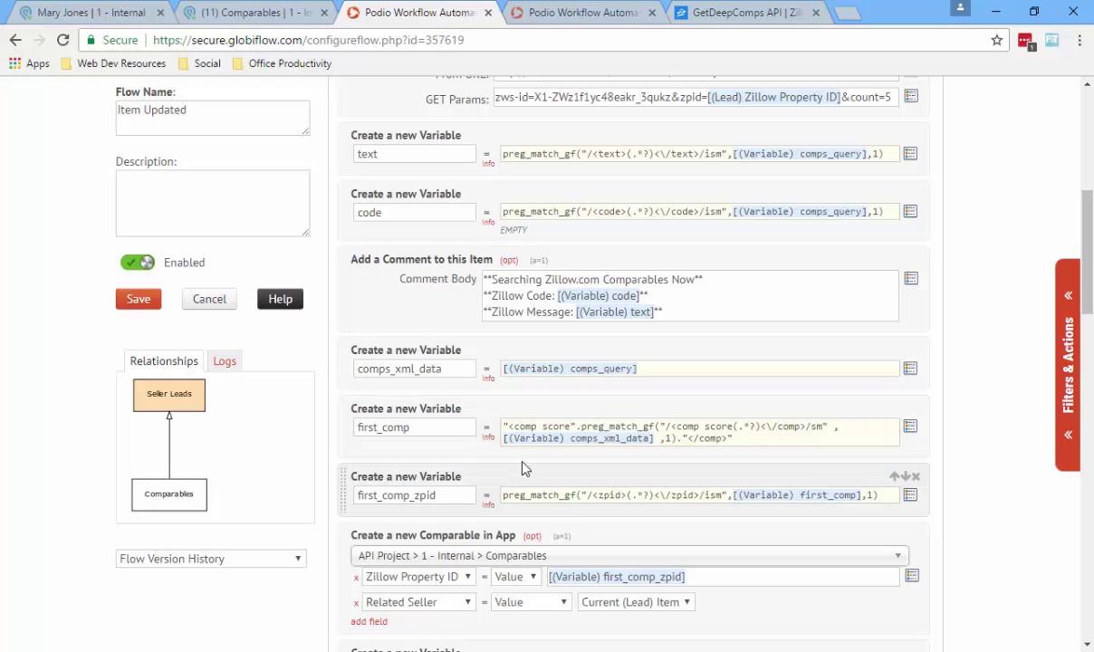
{"action": "left_click_drag", "start_coordinate": [504, 440], "coordinate": [589, 441]}
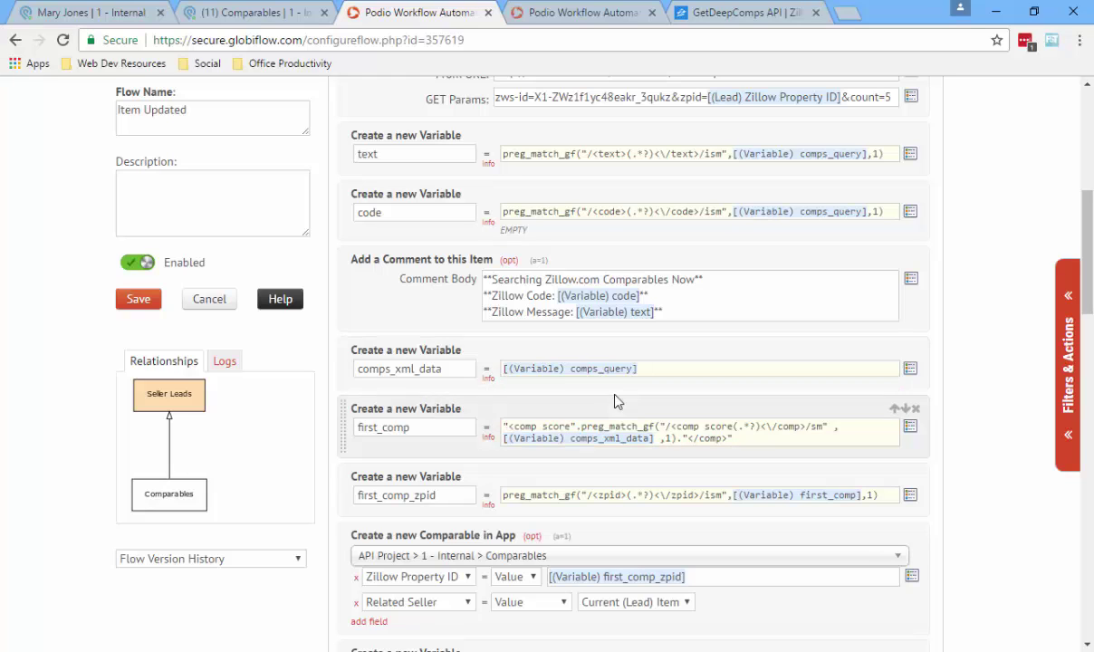
{"action": "left_click", "coordinate": [666, 439]}
{"action": "type", "text": ",1)"}
{"action": "left_click", "coordinate": [693, 440]}
{"action": "type", "text": "/"}
Examine the closing zpid tag in the first_comp_zpid variable's preg_match_gf expression
{"action": "left_click_drag", "start_coordinate": [1090, 254], "coordinate": [1091, 297]}
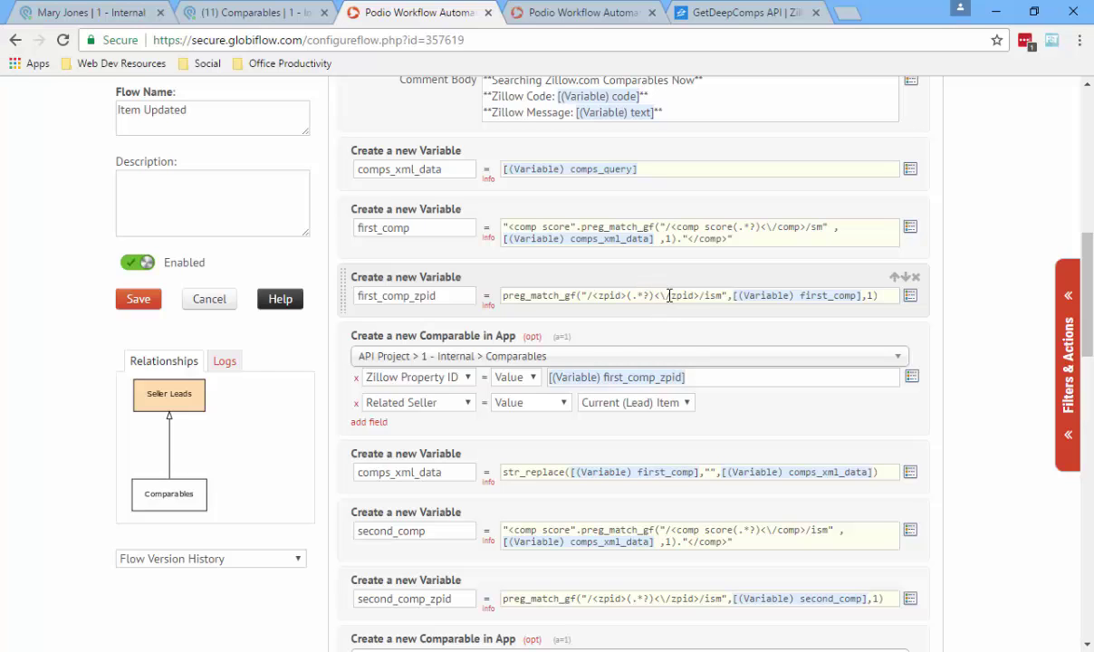
{"action": "left_click_drag", "start_coordinate": [673, 295], "coordinate": [707, 296]}
{"action": "type", "text": "\""}
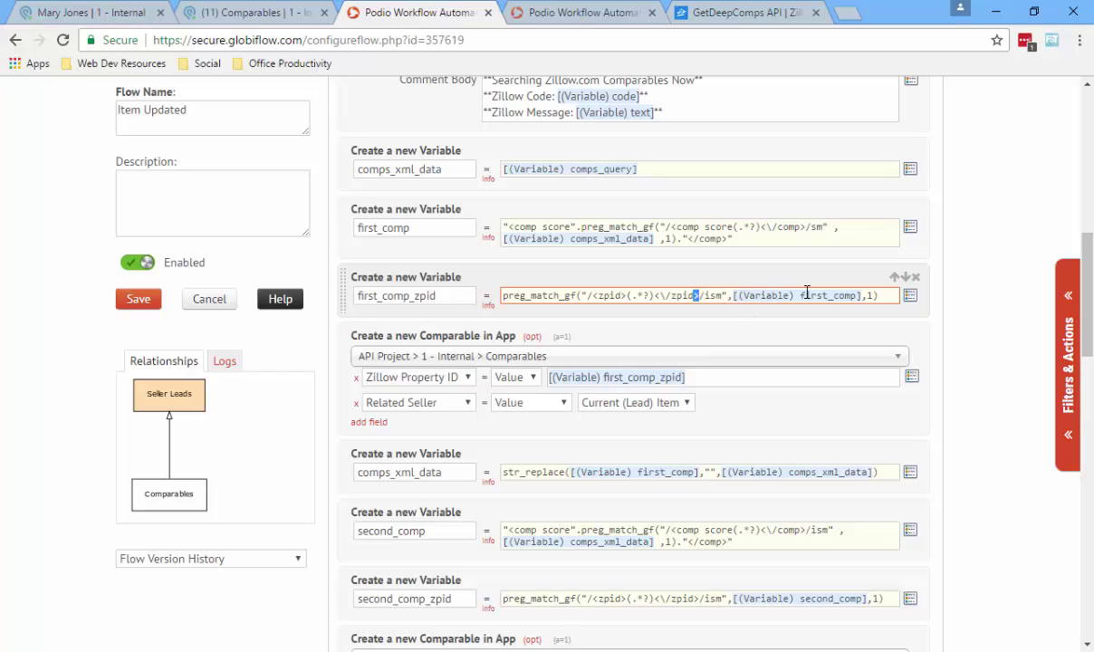
{"action": "left_click", "coordinate": [450, 260]}
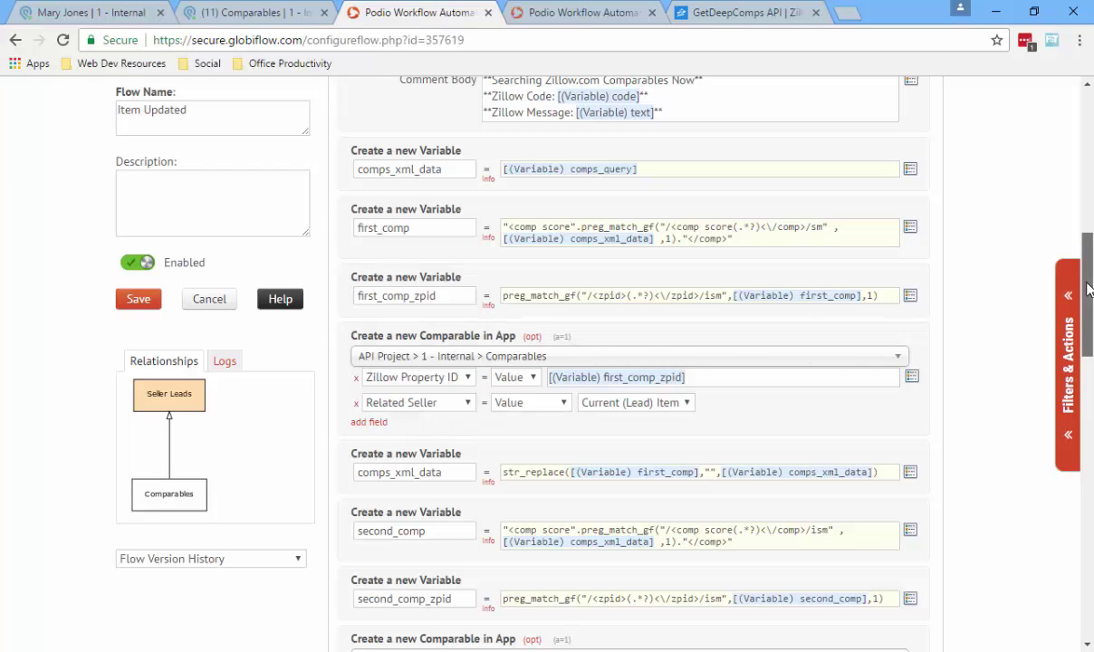
Review the target app and the Zillow Property ID field choice of the first Create a new Comparable action, keeping both selections
{"action": "scroll", "coordinate": [1088, 299], "scroll_direction": "down", "scroll_amount": 1}
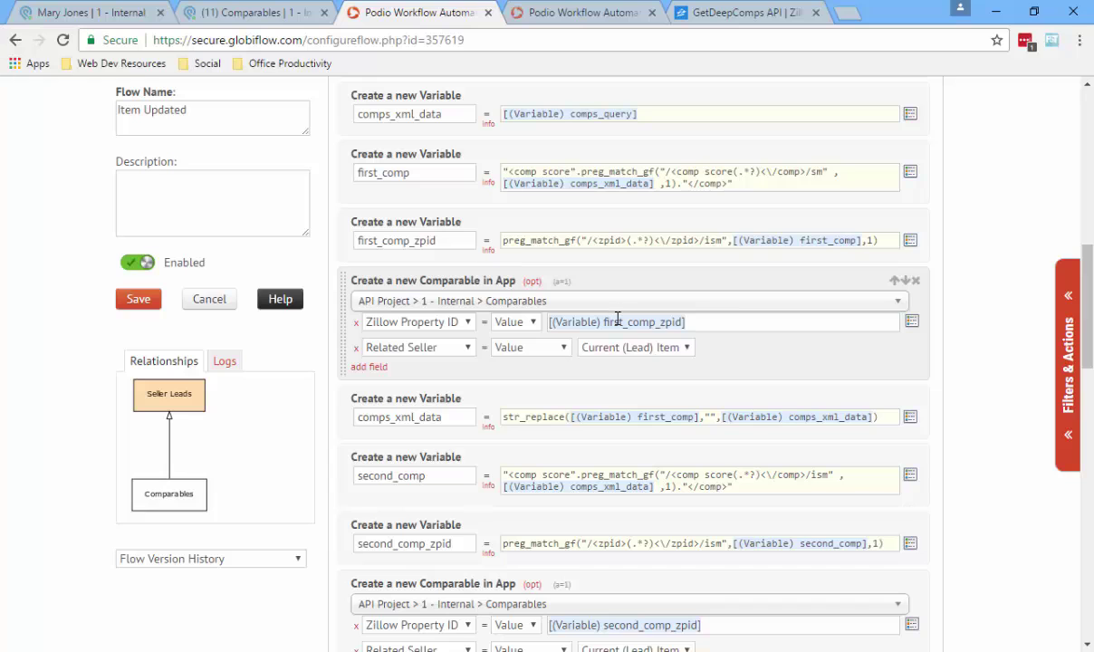
{"action": "left_click", "coordinate": [582, 305]}
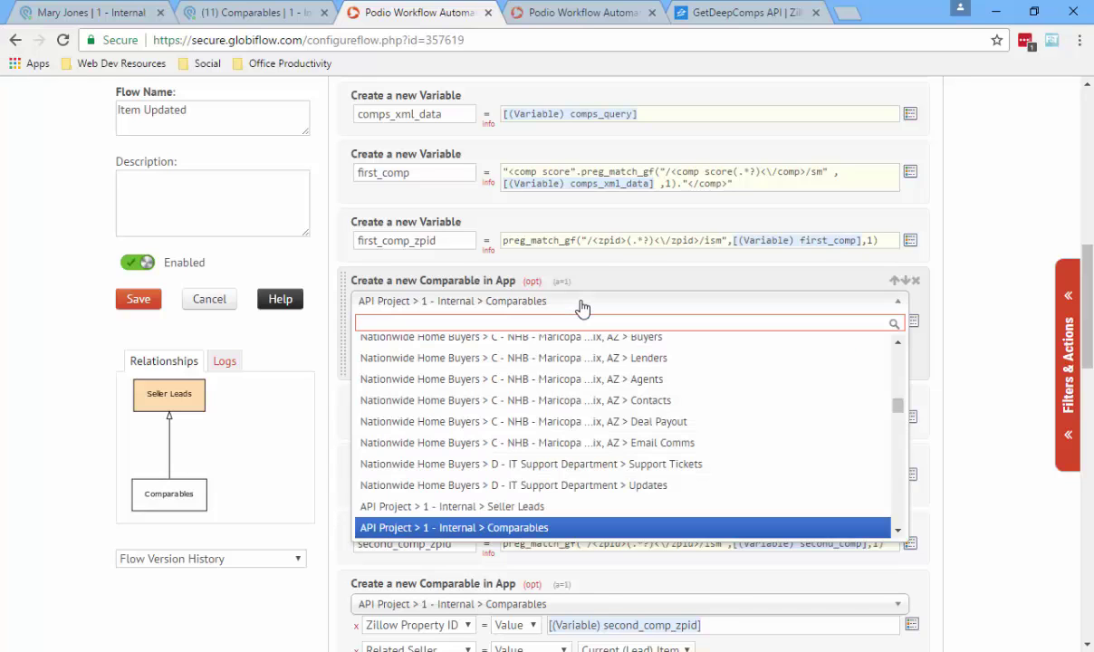
{"action": "left_click", "coordinate": [582, 307]}
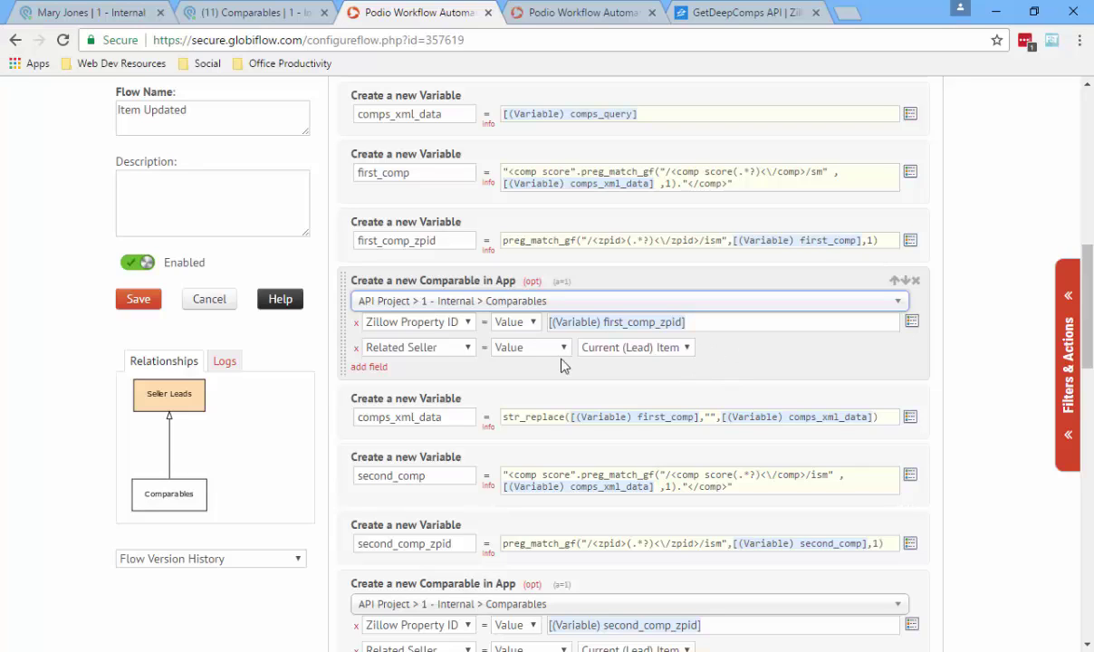
{"action": "left_click", "coordinate": [417, 323]}
{"action": "left_click", "coordinate": [403, 355]}
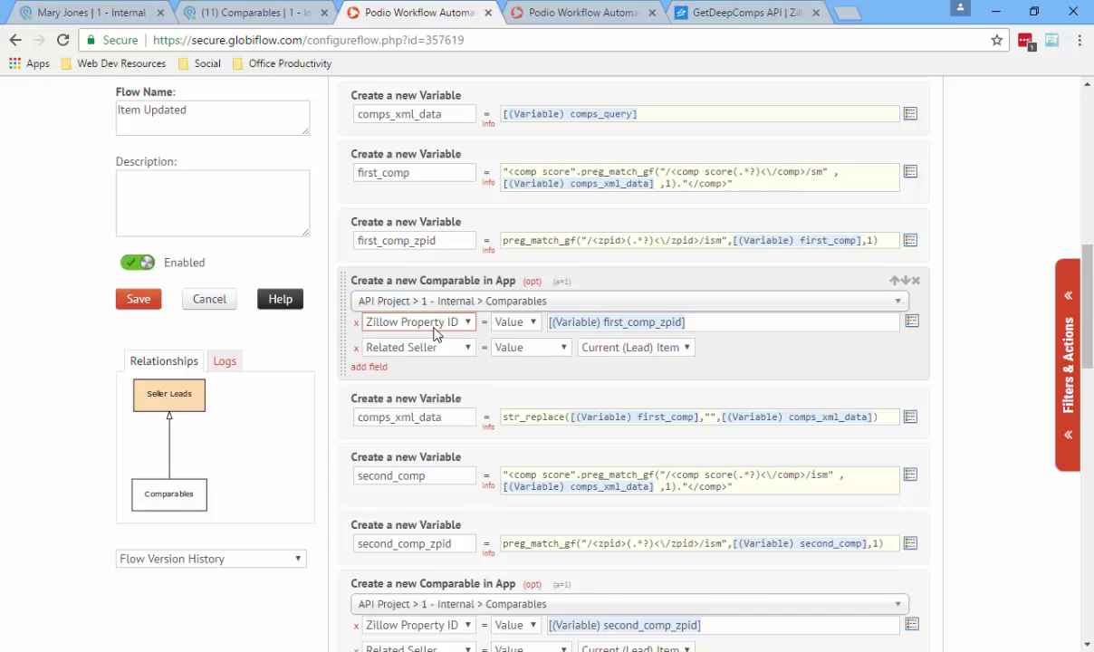
Check the first Create a new Comparable action's hook and authentication options, and the variable token assigned to Zillow Property ID
{"action": "left_click", "coordinate": [533, 281]}
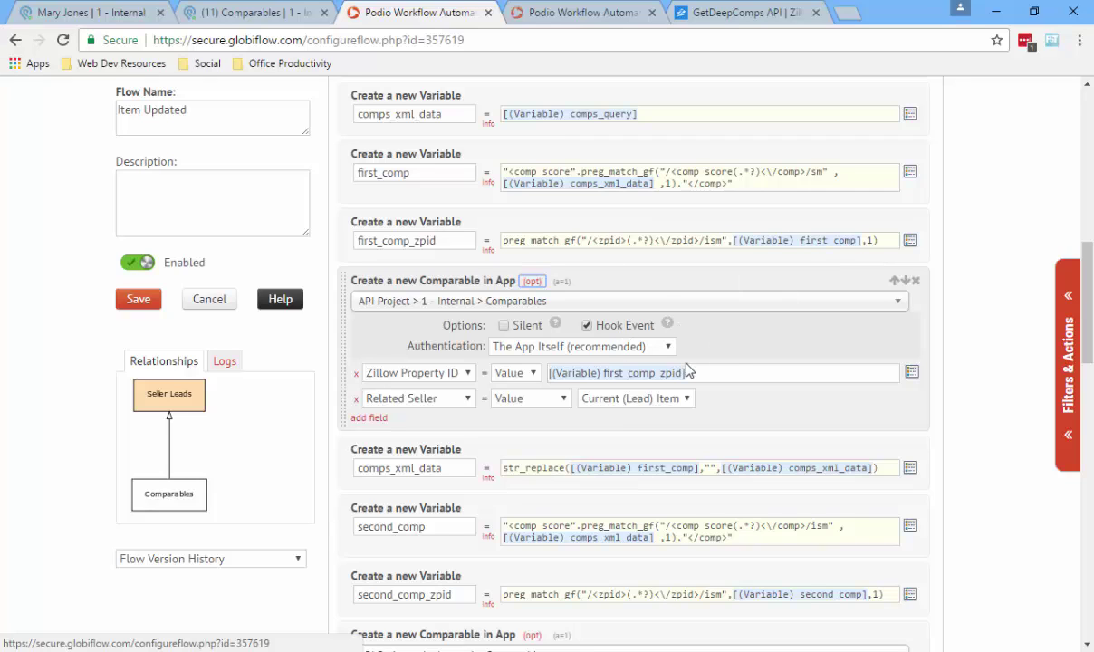
{"action": "left_click", "coordinate": [532, 283]}
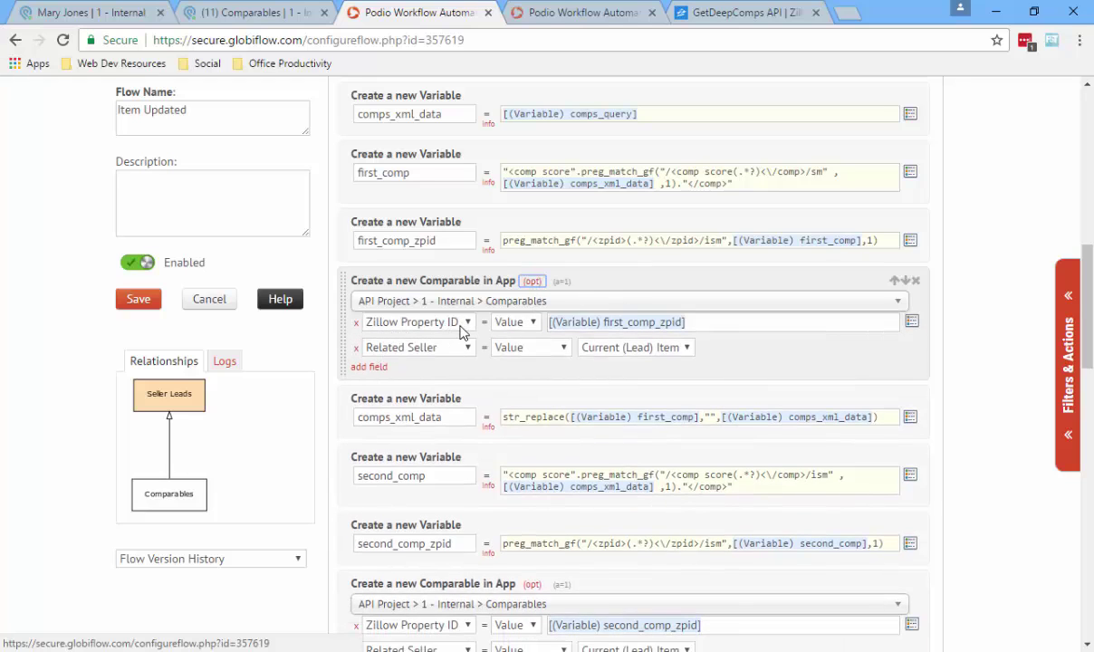
{"action": "left_click_drag", "start_coordinate": [708, 325], "coordinate": [518, 320]}
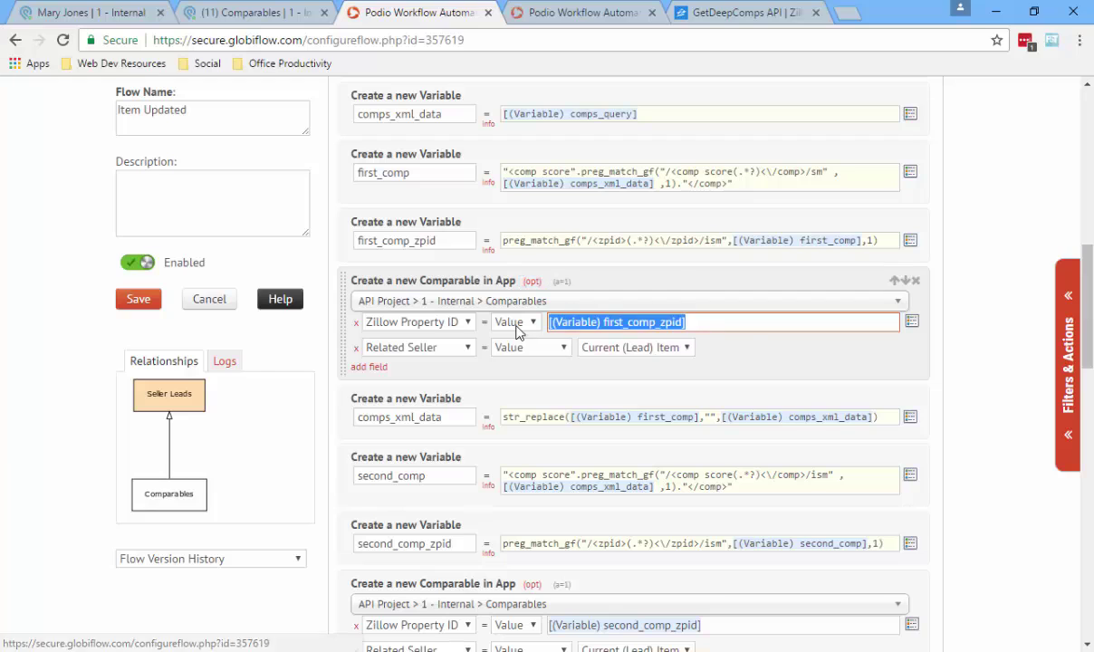
{"action": "left_click", "coordinate": [752, 347]}
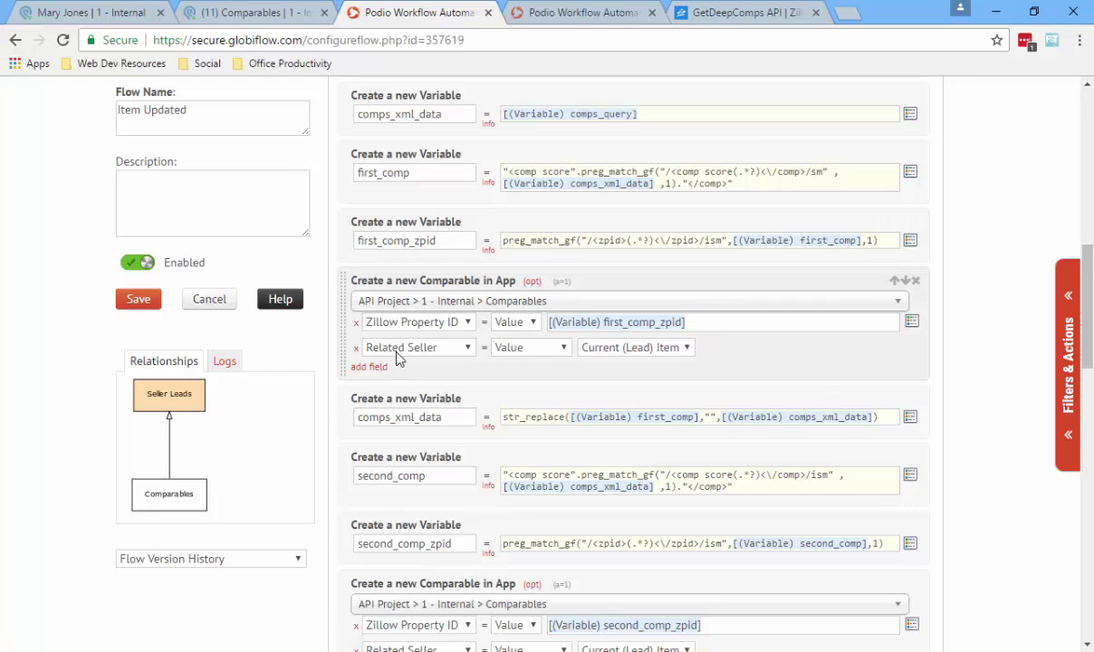
Check the Related Seller value choices in the first Create a new Comparable action and the seller lead's Get Zillow Comparables trigger in Podio
{"action": "left_click", "coordinate": [664, 353]}
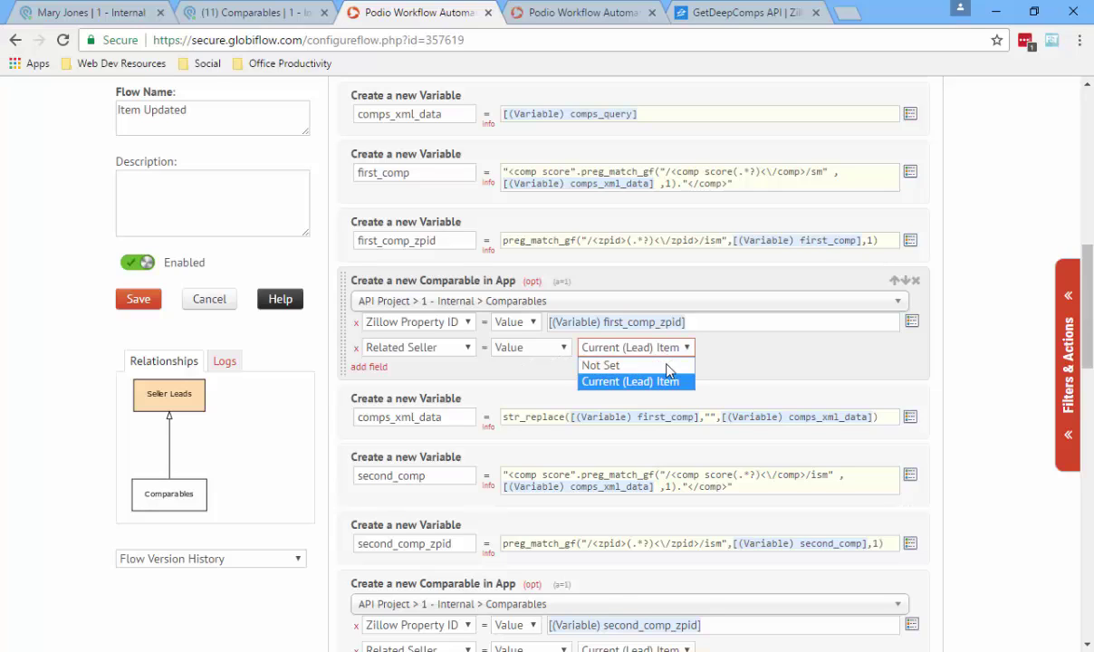
{"action": "left_click", "coordinate": [770, 362]}
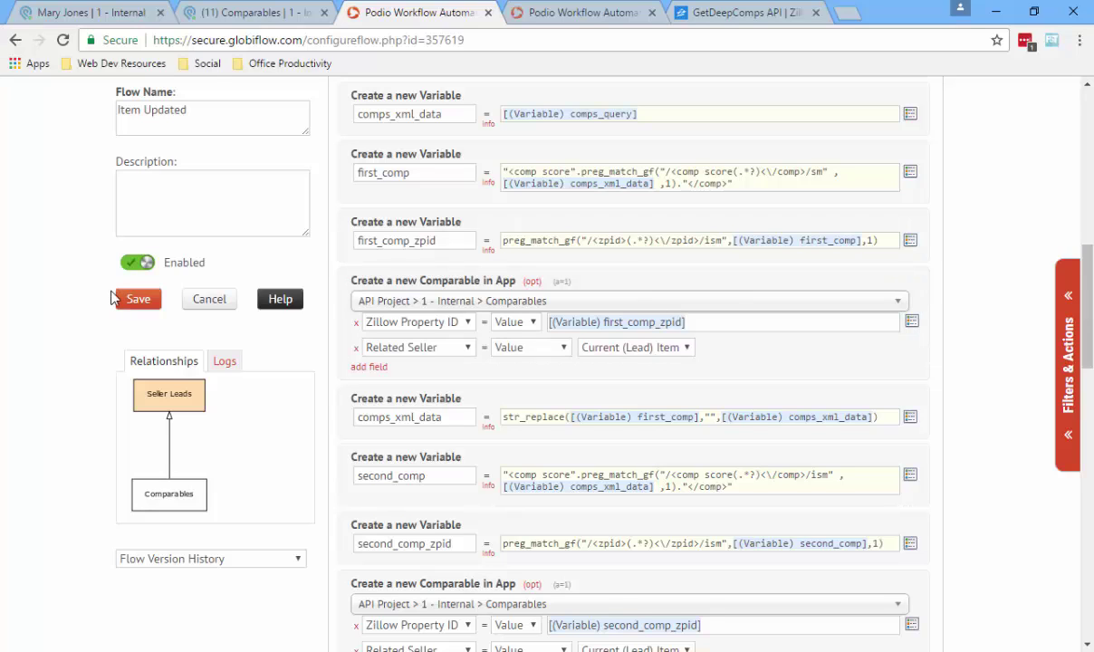
{"action": "left_click", "coordinate": [78, 13]}
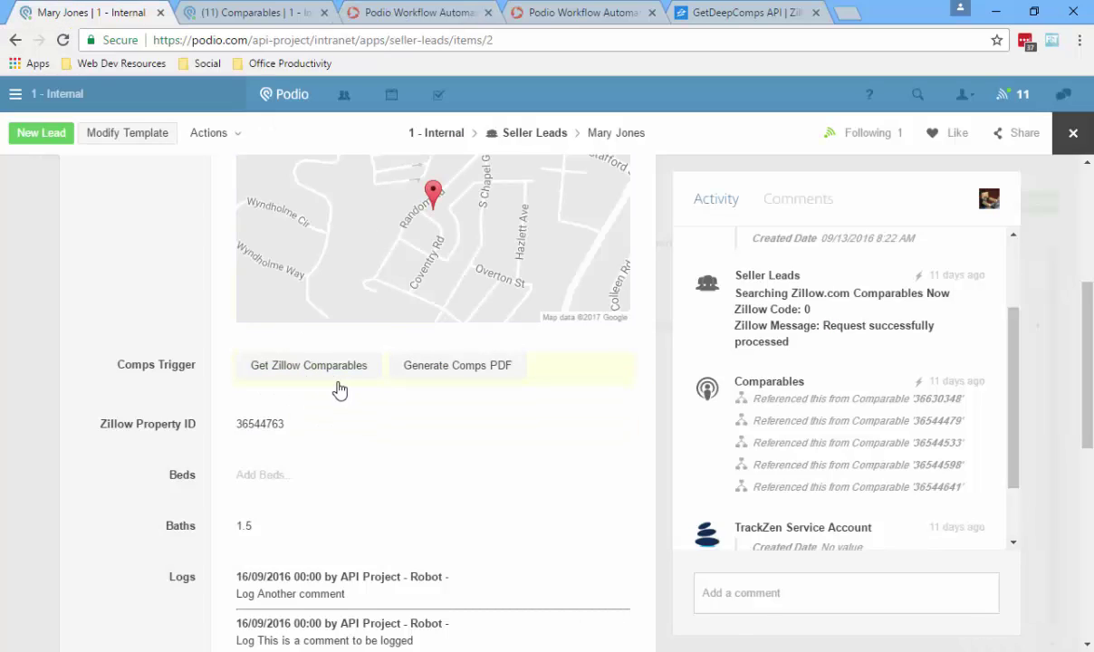
{"action": "left_click", "coordinate": [319, 374]}
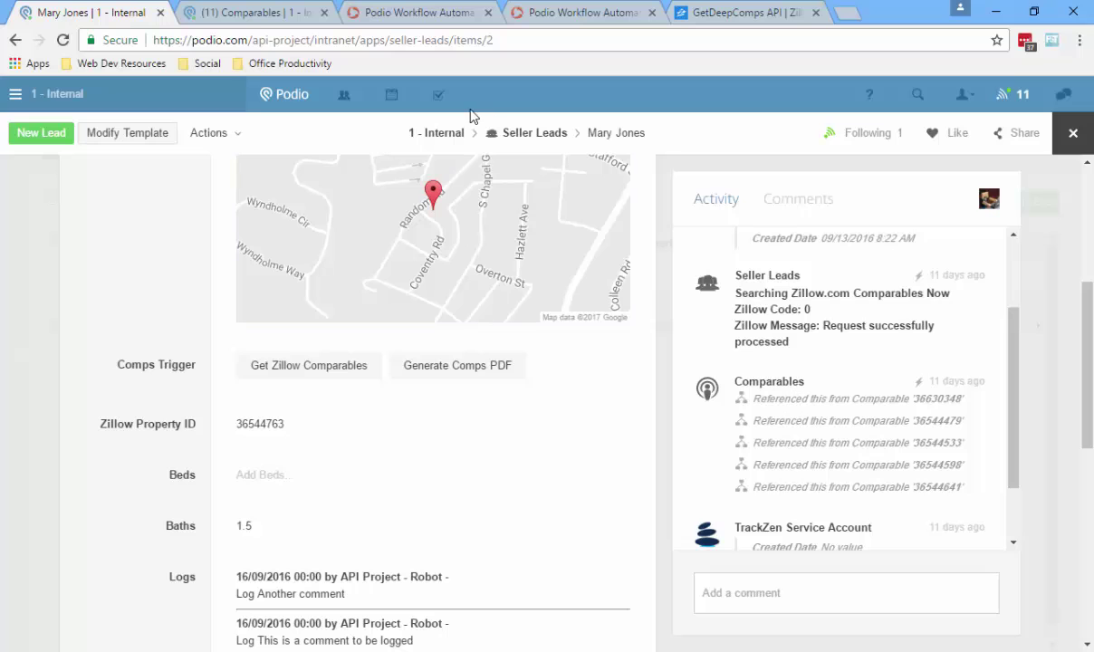
{"action": "left_click", "coordinate": [410, 18]}
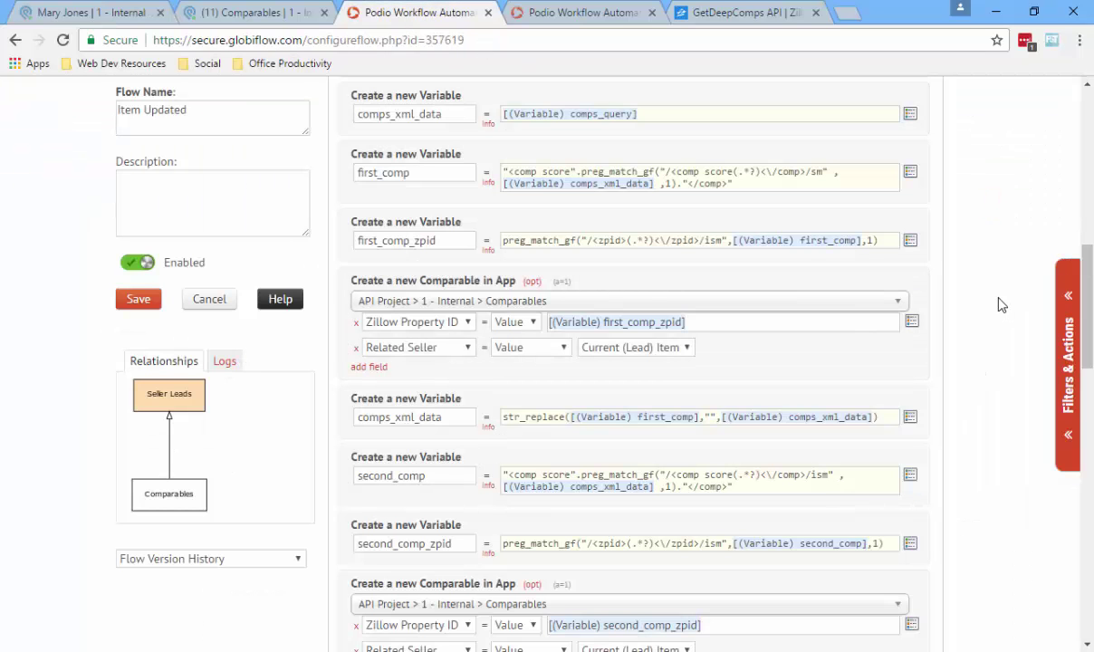
Examine the comps_xml_data variable that follows the first Create a new Comparable action, including the comps_xml_data token in its str_replace expression
{"action": "scroll", "coordinate": [992, 339], "scroll_direction": "down", "scroll_amount": 1}
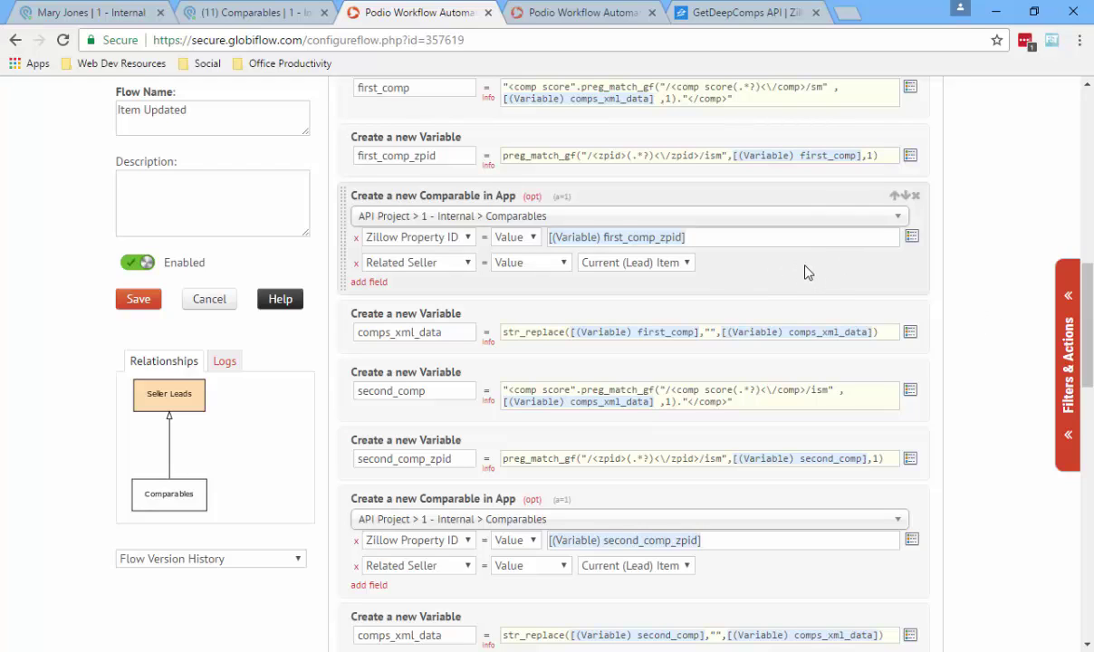
{"action": "scroll", "coordinate": [670, 288], "scroll_direction": "down", "scroll_amount": 1}
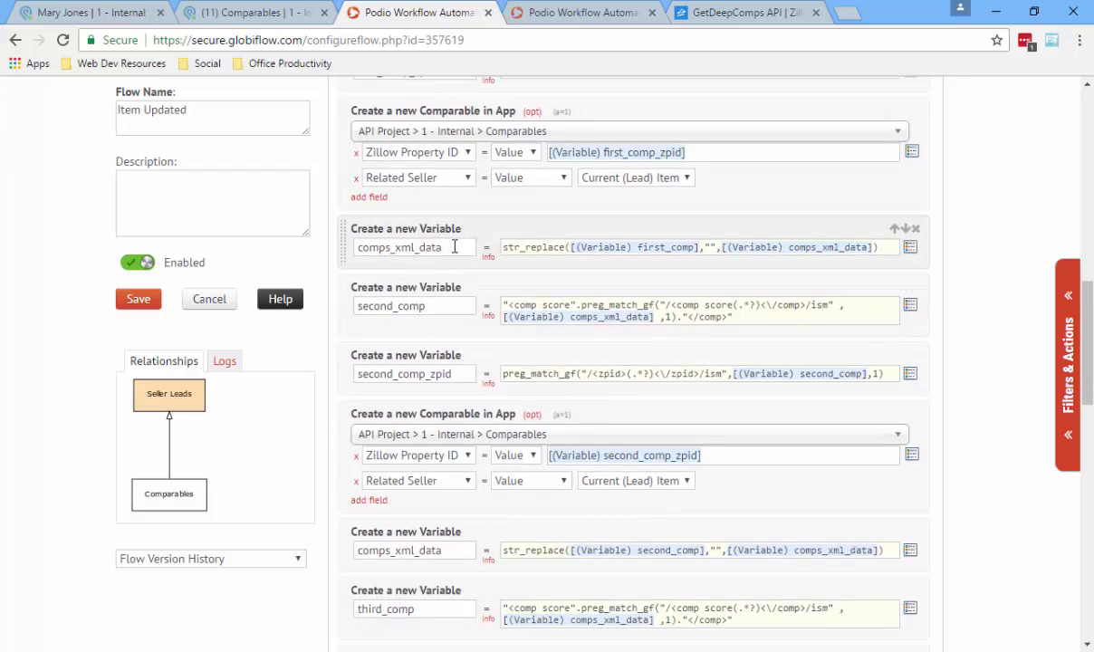
{"action": "scroll", "coordinate": [448, 290], "scroll_direction": "up", "scroll_amount": 1}
{"action": "left_click_drag", "start_coordinate": [442, 331], "coordinate": [292, 340]}
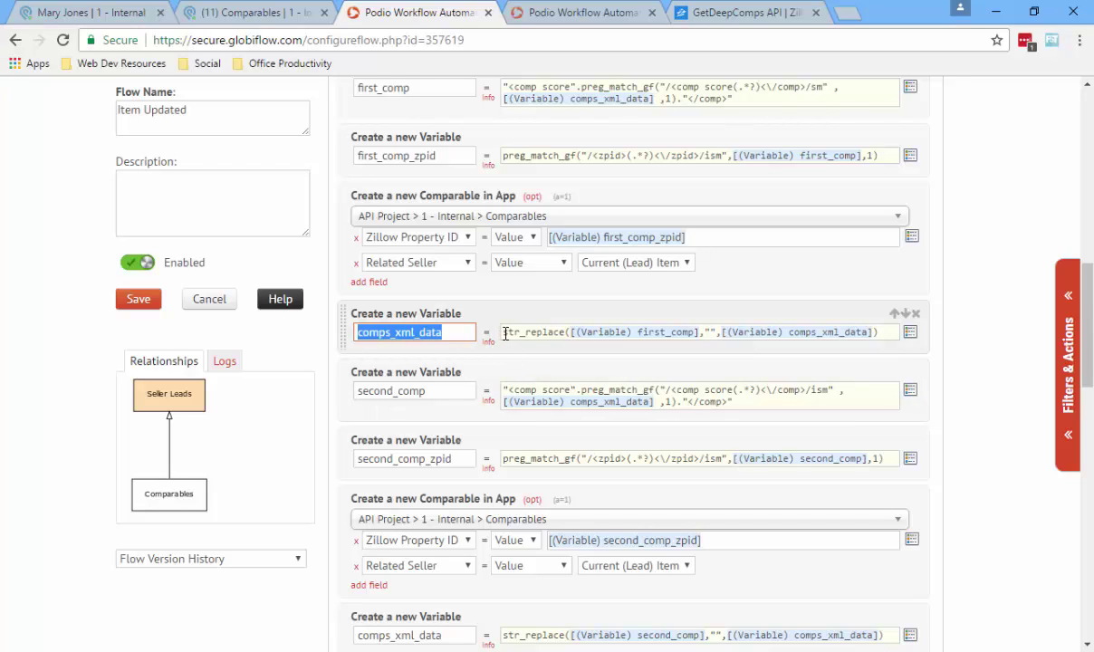
{"action": "left_click", "coordinate": [568, 331]}
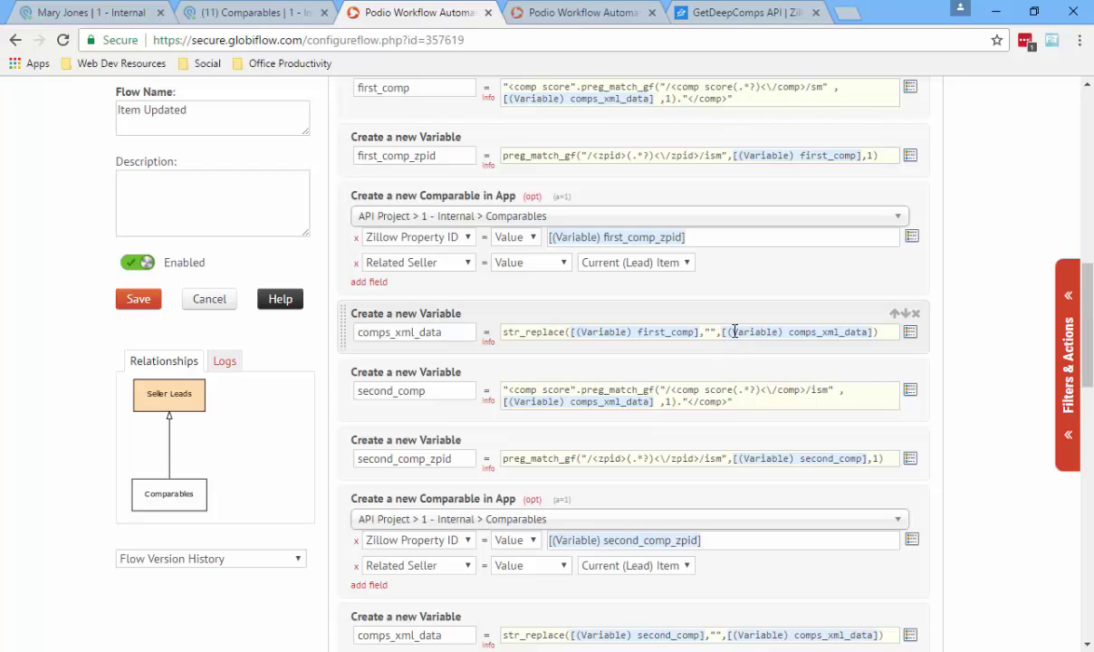
{"action": "left_click_drag", "start_coordinate": [723, 334], "coordinate": [874, 336]}
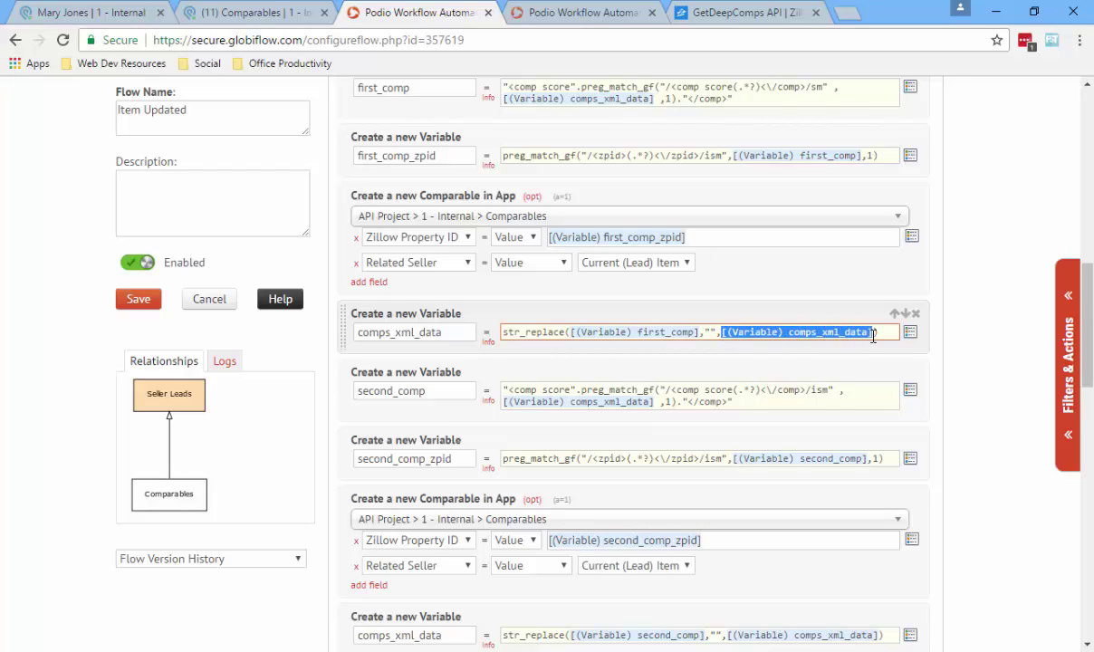
{"action": "left_click", "coordinate": [847, 348]}
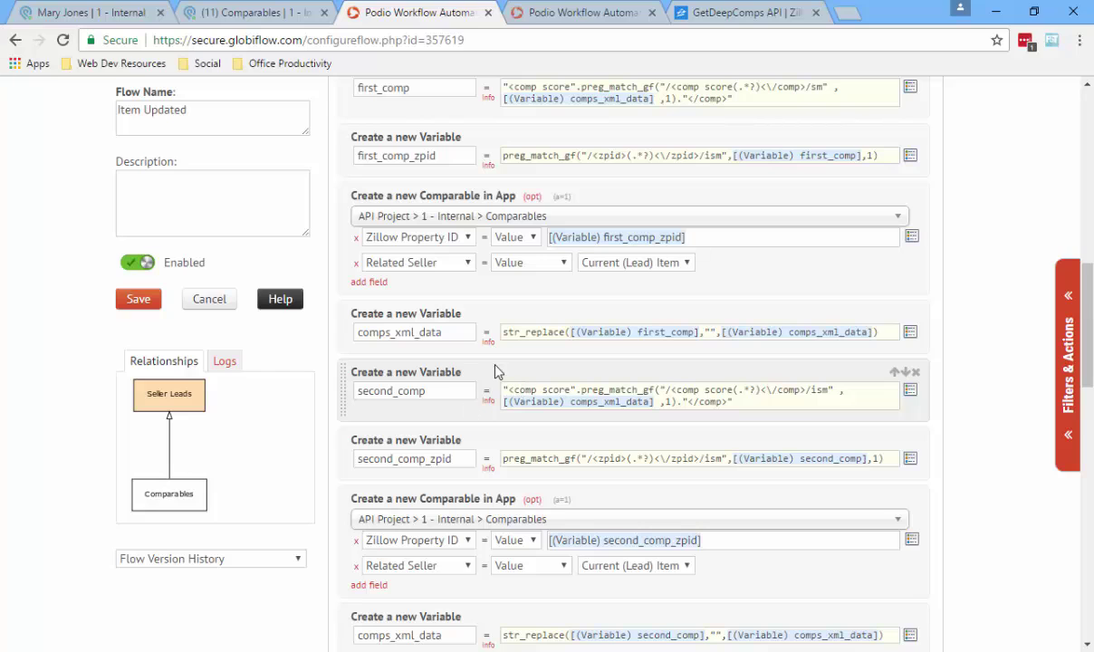
Compare the second_comp variable's preg_match_gf expression with the one in the first_comp variable
{"action": "double_click", "coordinate": [430, 391]}
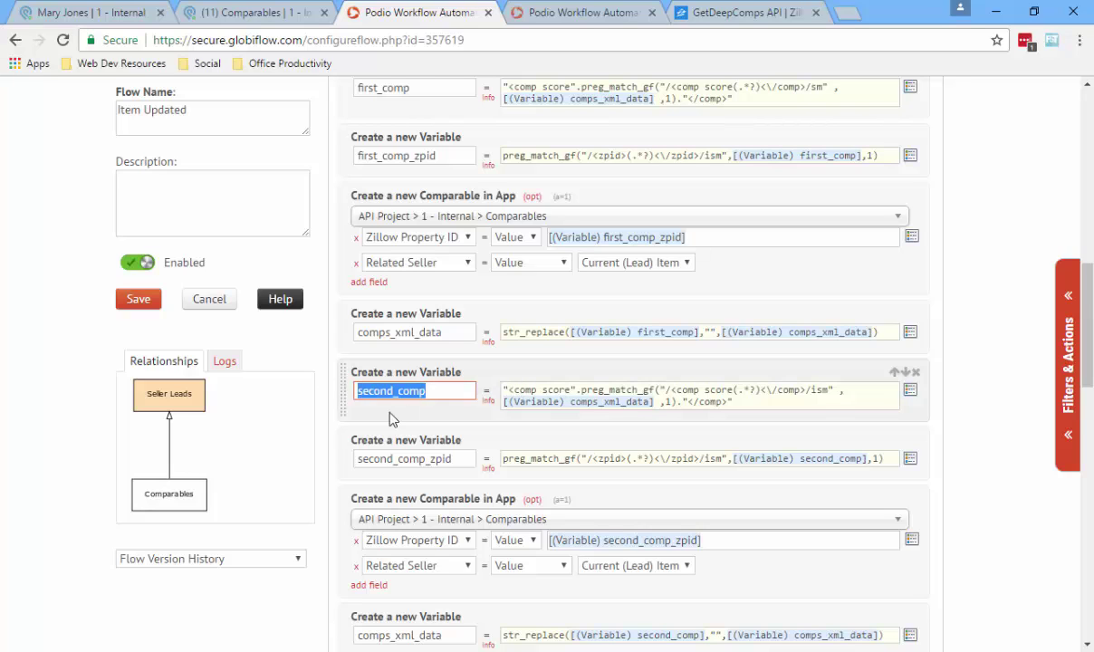
{"action": "left_click", "coordinate": [394, 419]}
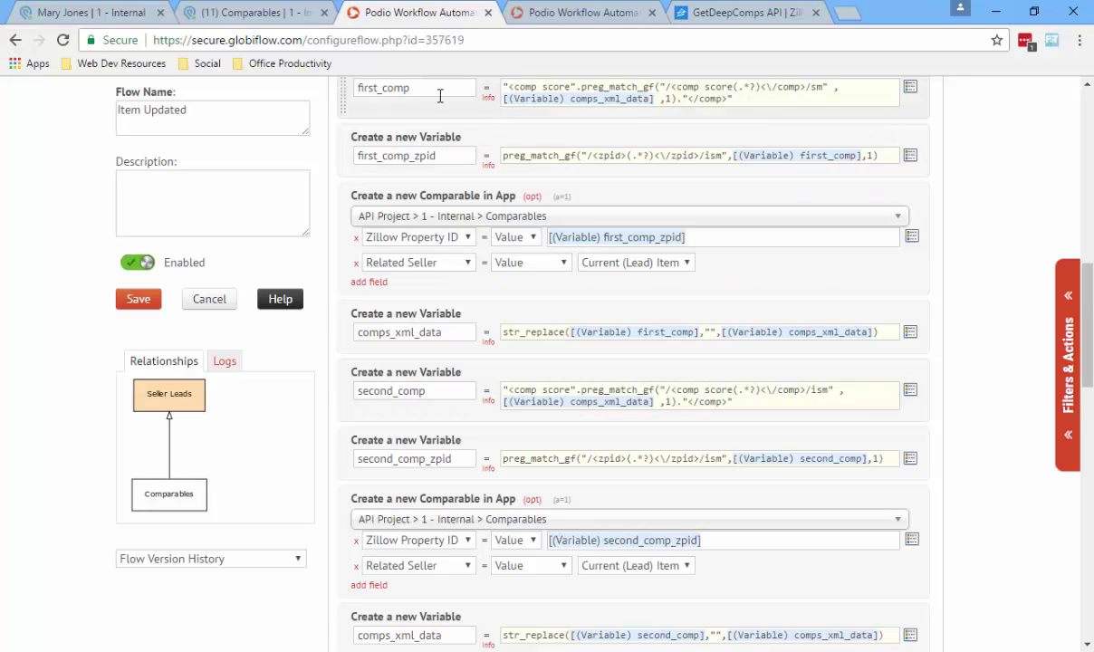
{"action": "double_click", "coordinate": [435, 391]}
{"action": "left_click", "coordinate": [390, 421]}
{"action": "left_click_drag", "start_coordinate": [752, 100], "coordinate": [453, 100]}
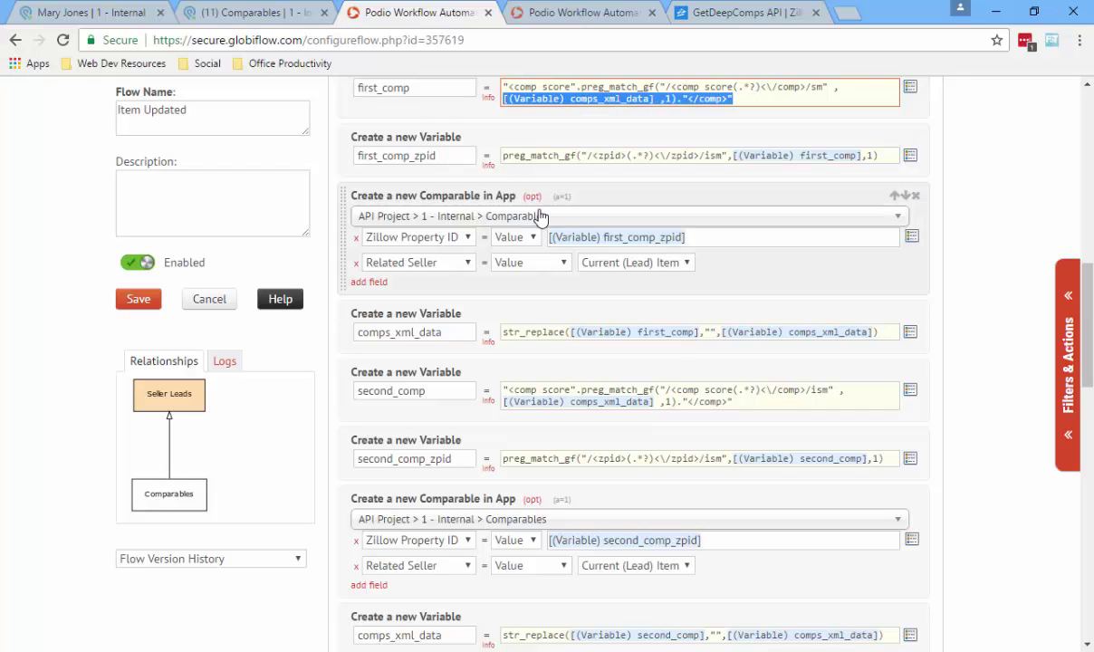
{"action": "scroll", "coordinate": [498, 226], "scroll_direction": "up", "scroll_amount": 2}
{"action": "left_click_drag", "start_coordinate": [478, 161], "coordinate": [750, 189]}
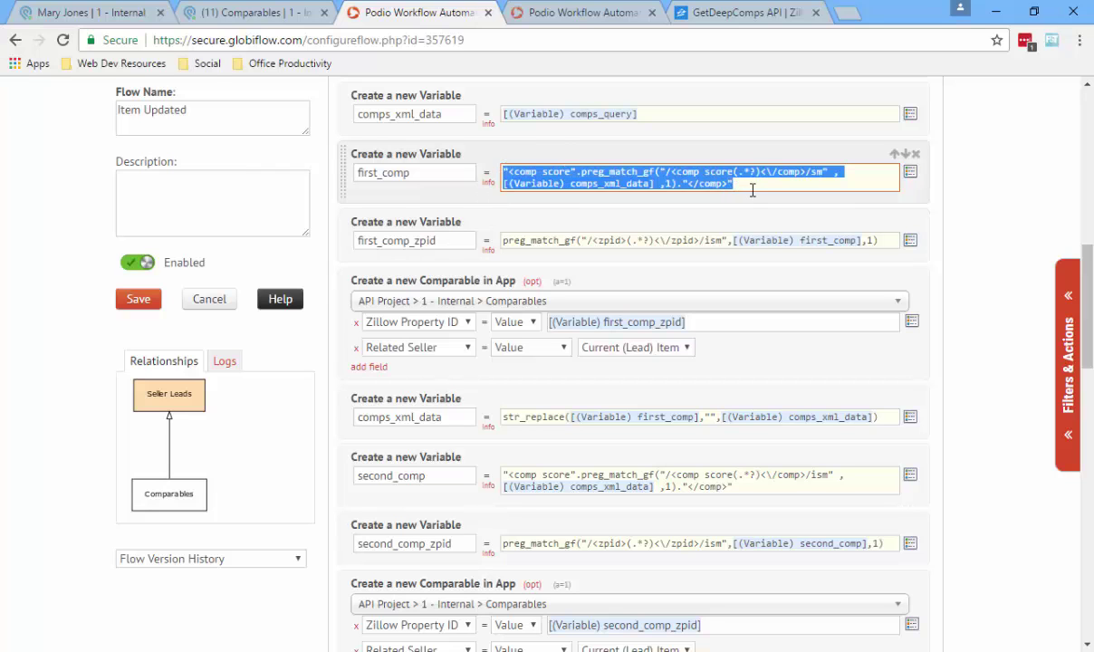
{"action": "scroll", "coordinate": [776, 264], "scroll_direction": "down", "scroll_amount": 1}
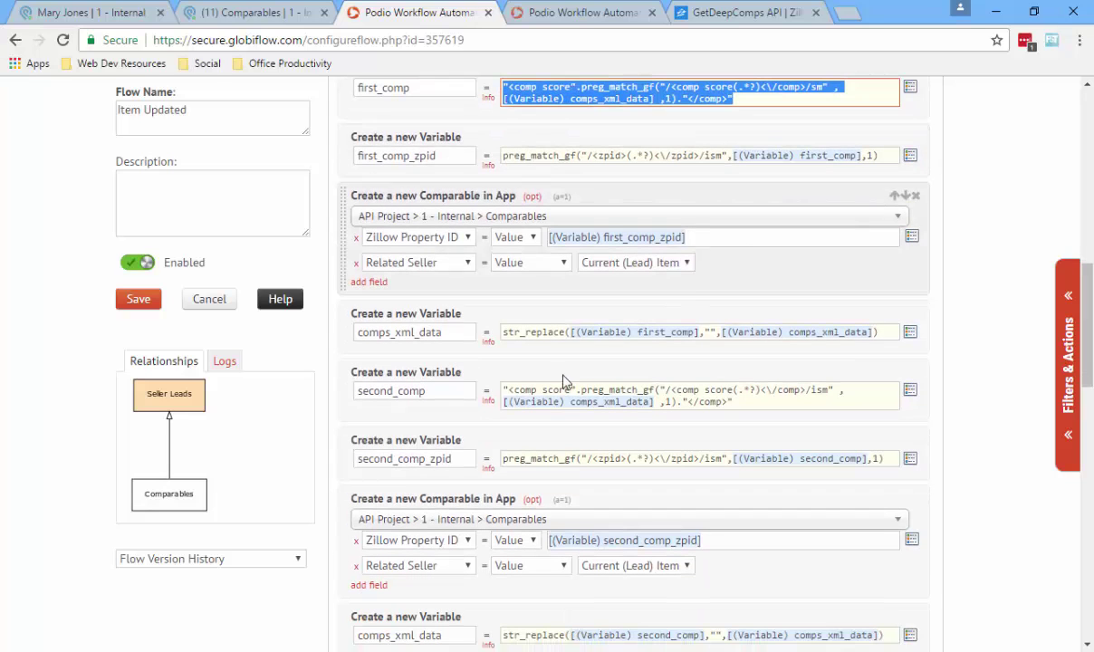
{"action": "left_click_drag", "start_coordinate": [504, 390], "coordinate": [571, 391]}
{"action": "left_click_drag", "start_coordinate": [742, 400], "coordinate": [689, 435]}
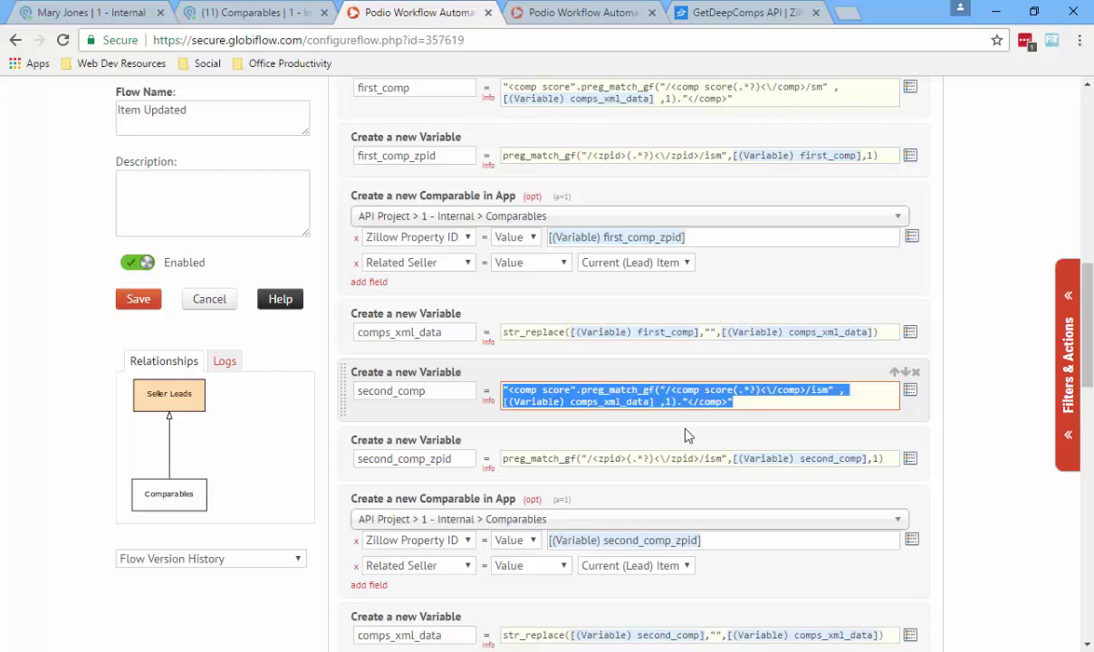
Examine the comps_xml_data token in the second_comp expression and the variable tokens available for insertion, without inserting any
{"action": "left_click", "coordinate": [525, 420]}
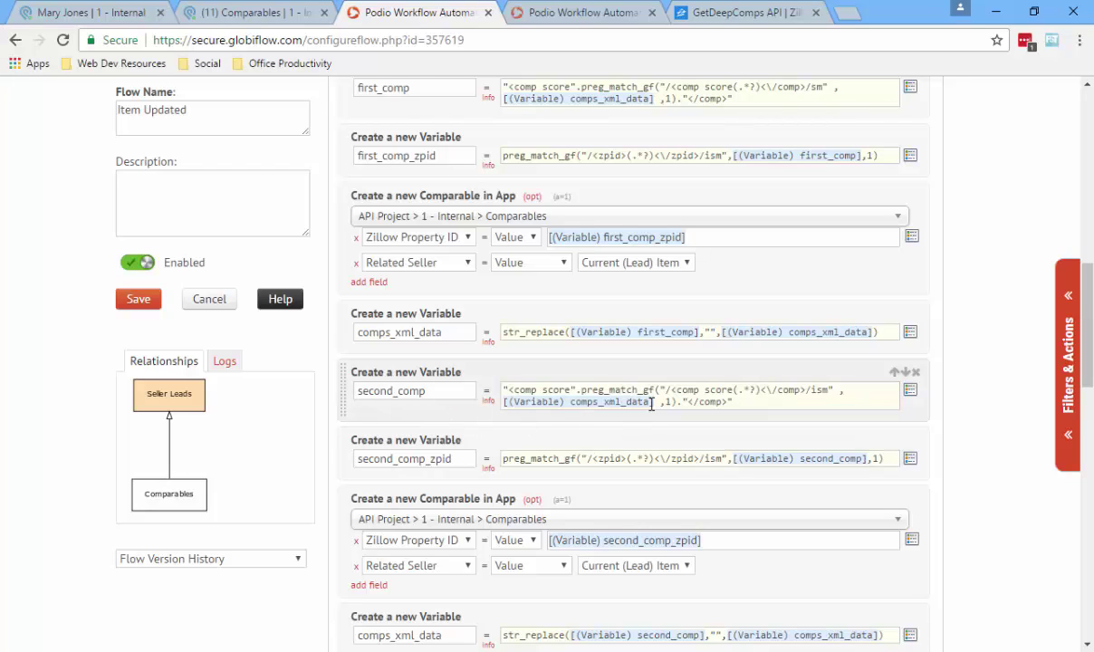
{"action": "left_click_drag", "start_coordinate": [654, 404], "coordinate": [502, 401]}
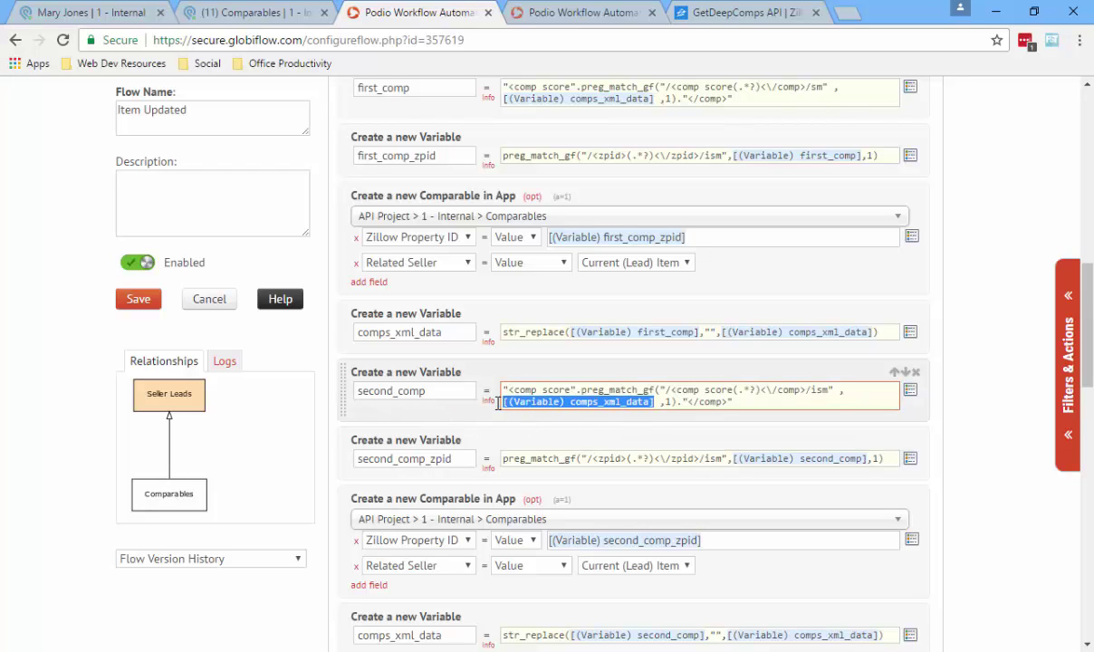
{"action": "left_click", "coordinate": [444, 421]}
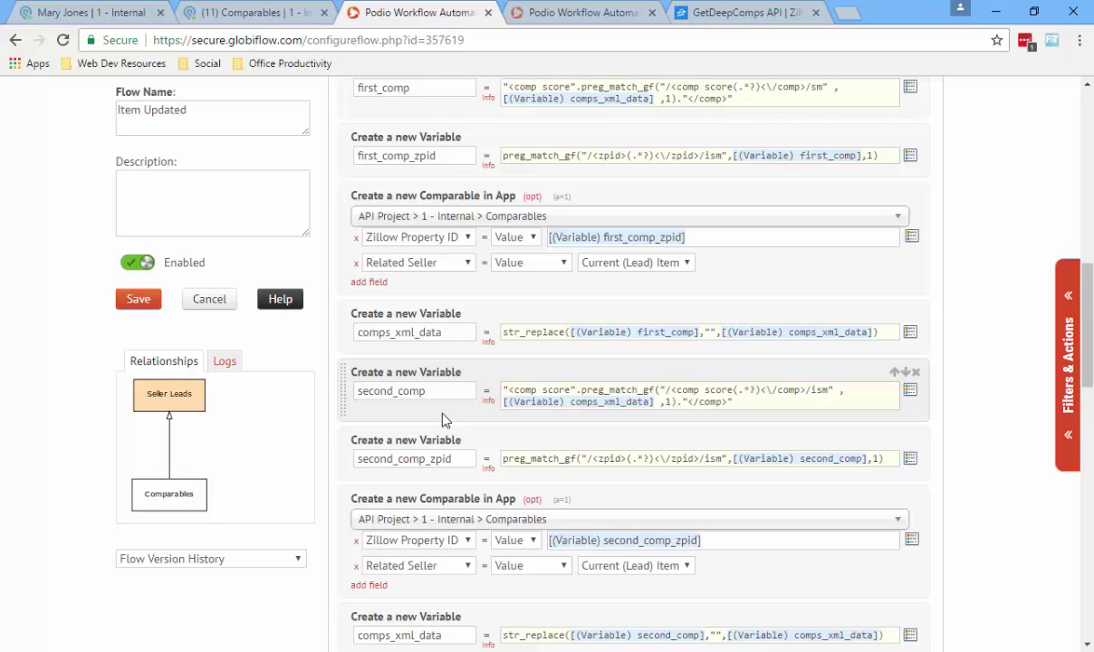
{"action": "left_click", "coordinate": [911, 390]}
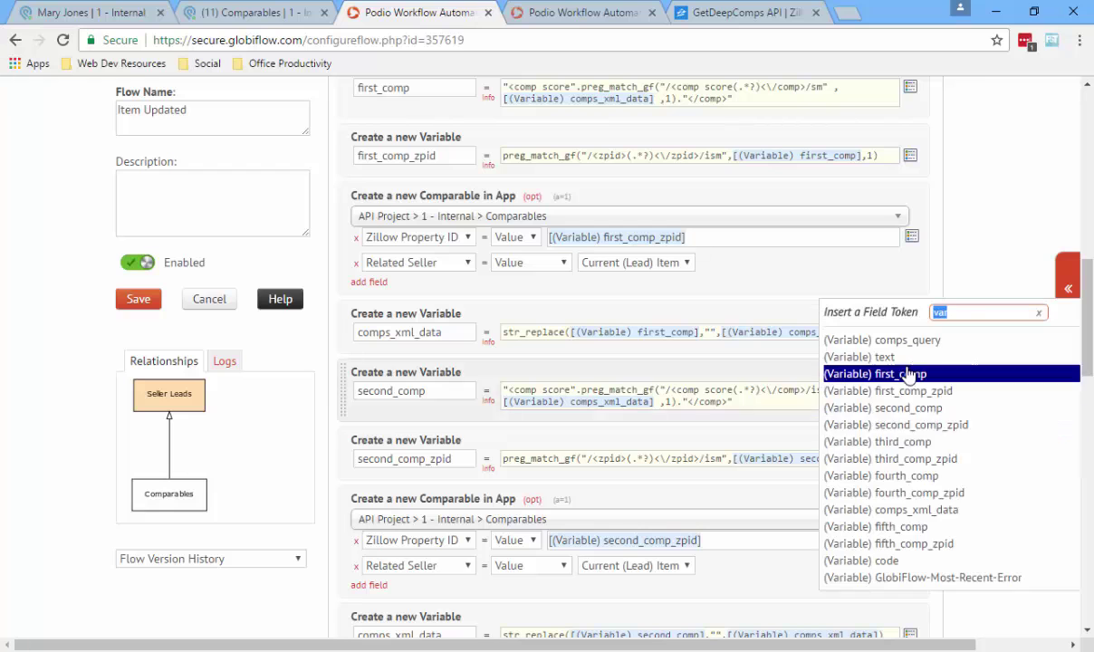
{"action": "left_click", "coordinate": [996, 272]}
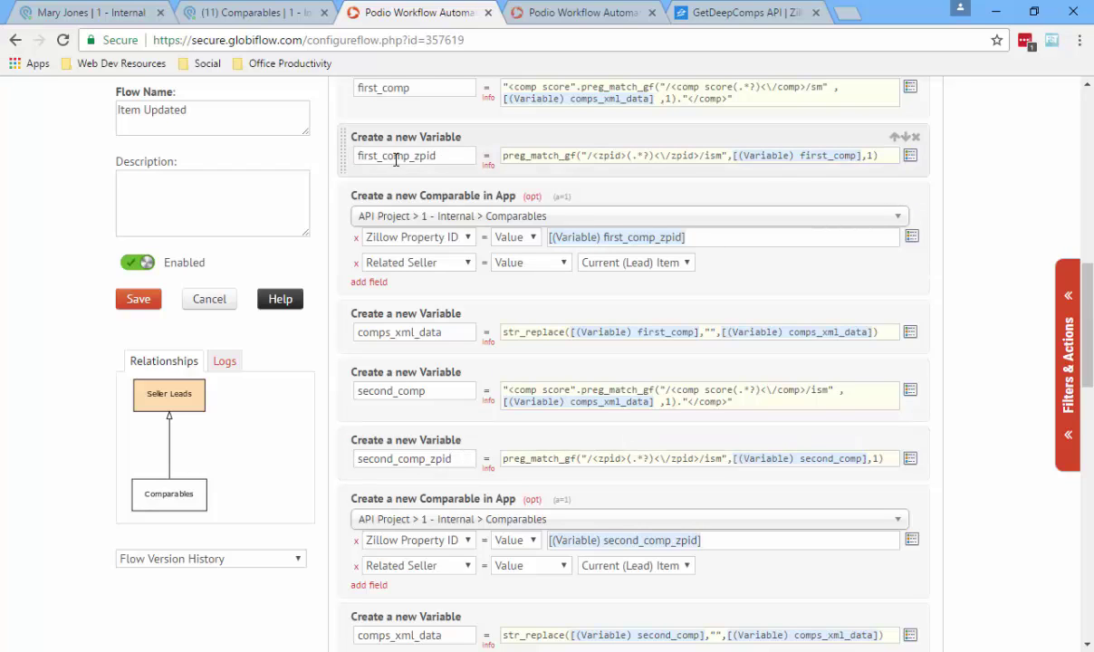
Compare the second_comp_zpid variable with first_comp_zpid, and trace its second_comp token back to the second_comp variable
{"action": "left_click_drag", "start_coordinate": [359, 155], "coordinate": [436, 155]}
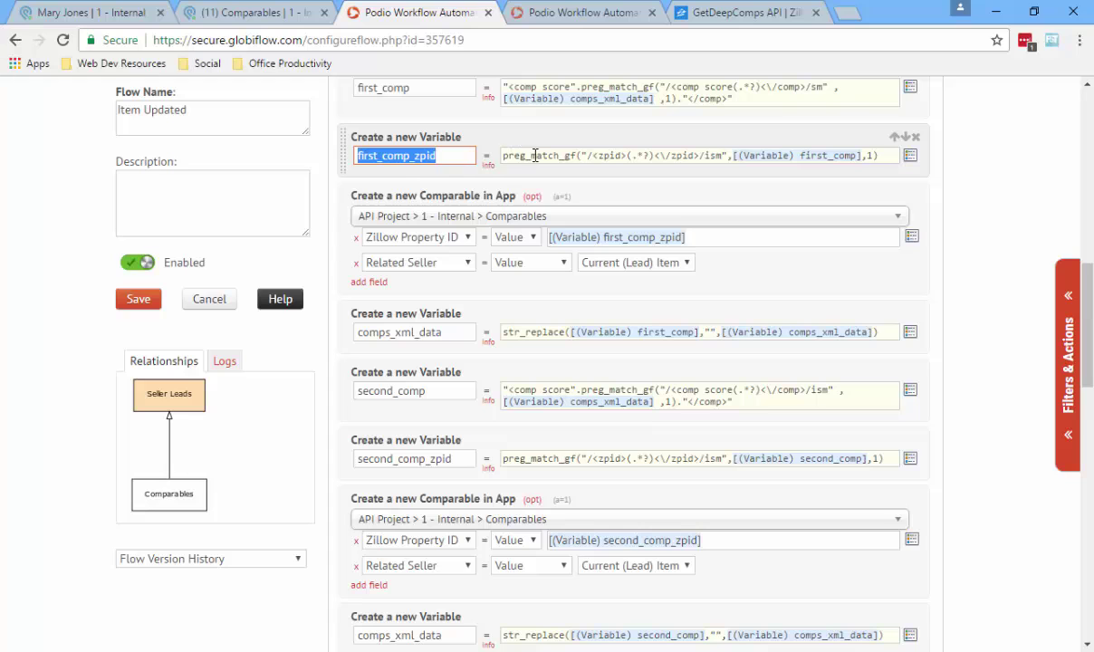
{"action": "left_click", "coordinate": [506, 149]}
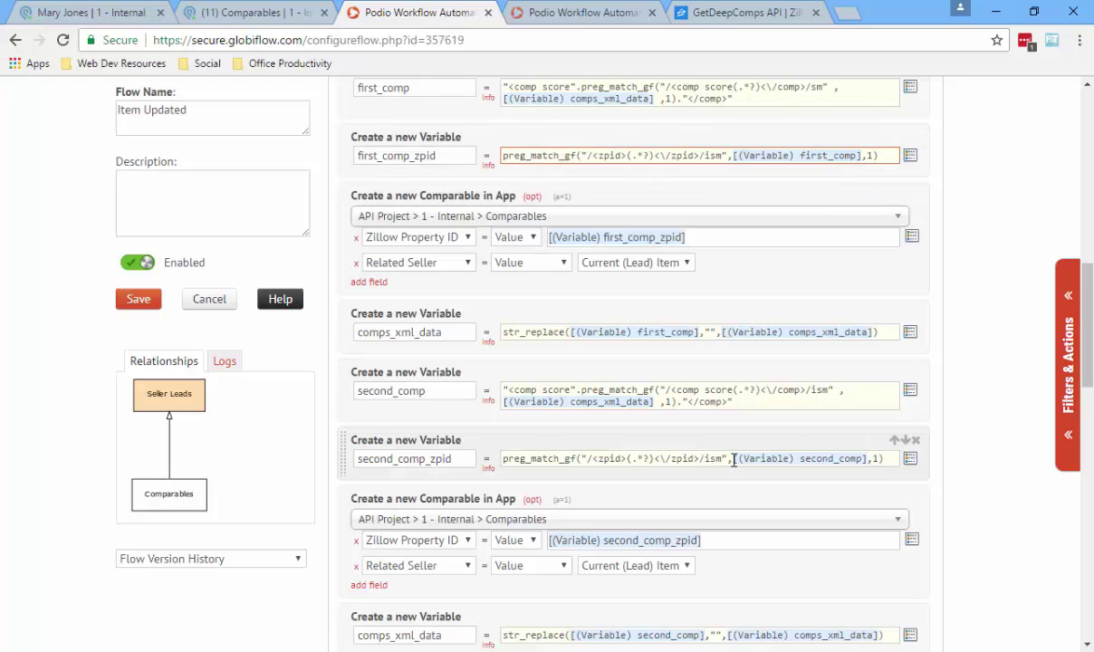
{"action": "left_click_drag", "start_coordinate": [735, 459], "coordinate": [867, 461]}
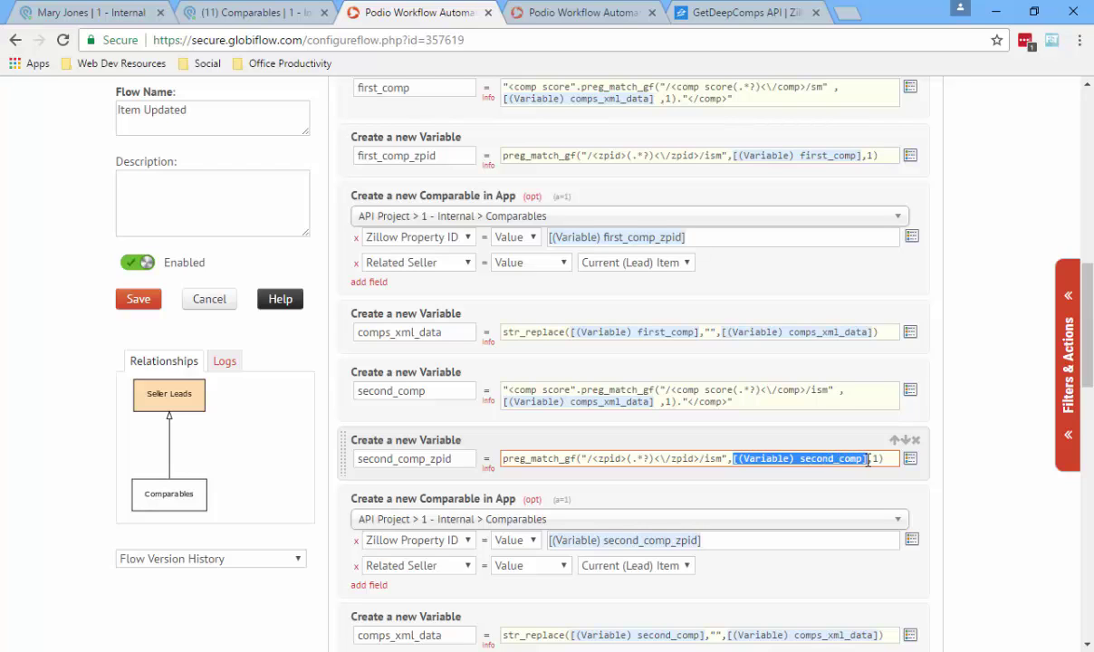
{"action": "left_click_drag", "start_coordinate": [426, 391], "coordinate": [312, 391]}
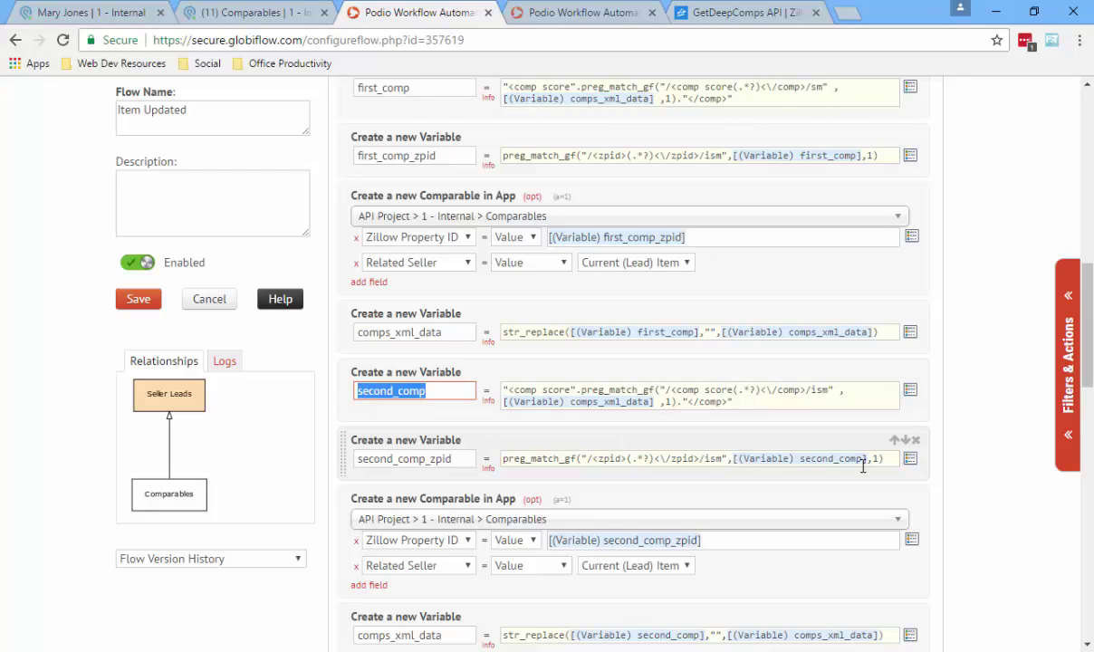
{"action": "left_click_drag", "start_coordinate": [867, 461], "coordinate": [702, 437]}
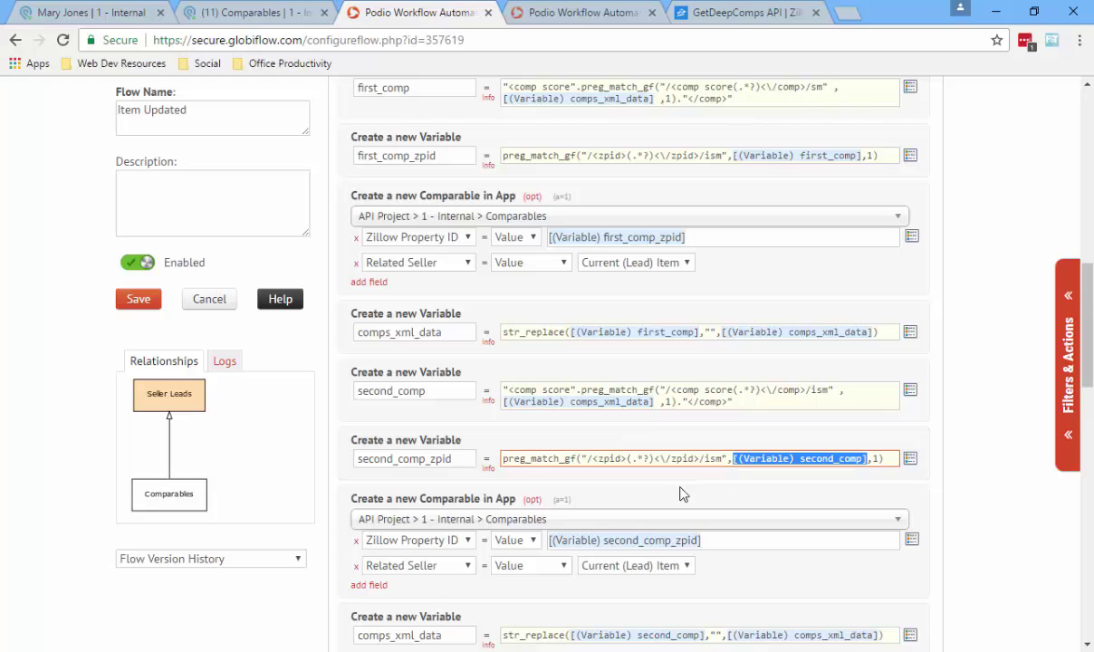
{"action": "left_click", "coordinate": [912, 460]}
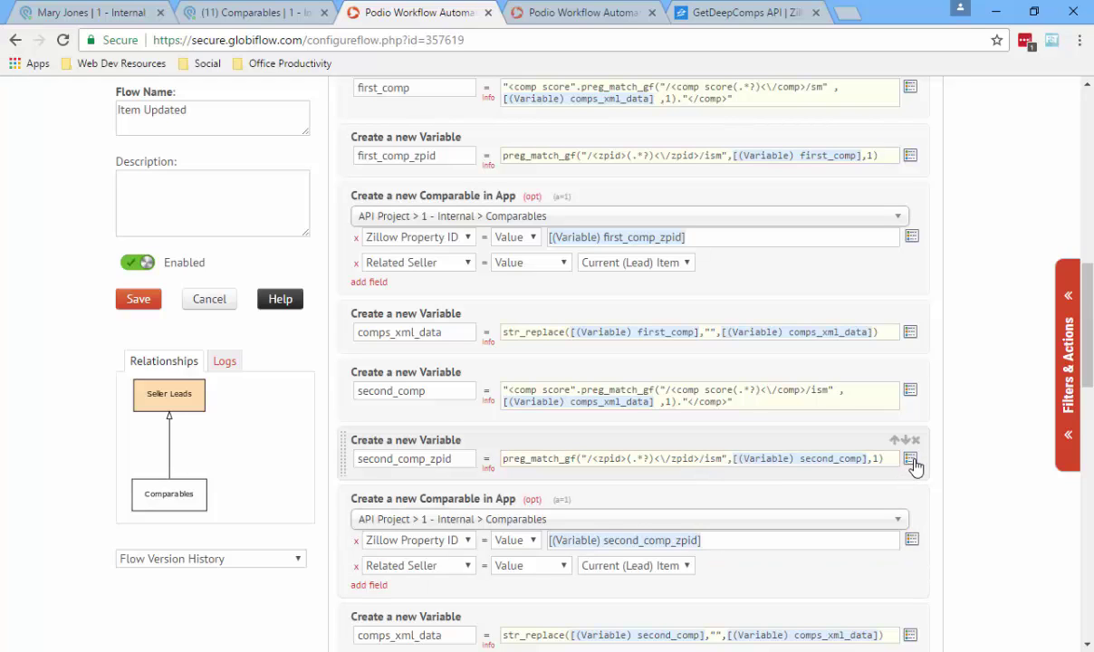
{"action": "left_click", "coordinate": [986, 322]}
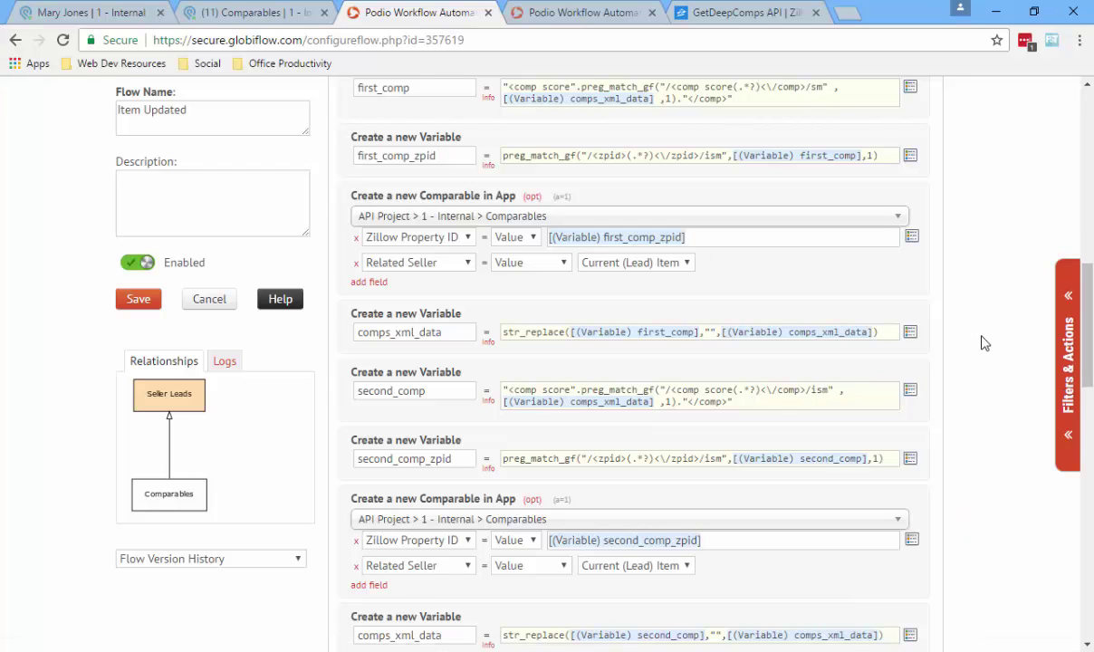
Review the second Create a new Comparable action's field assignments and its extra options
{"action": "scroll", "coordinate": [561, 444], "scroll_direction": "down", "scroll_amount": 1}
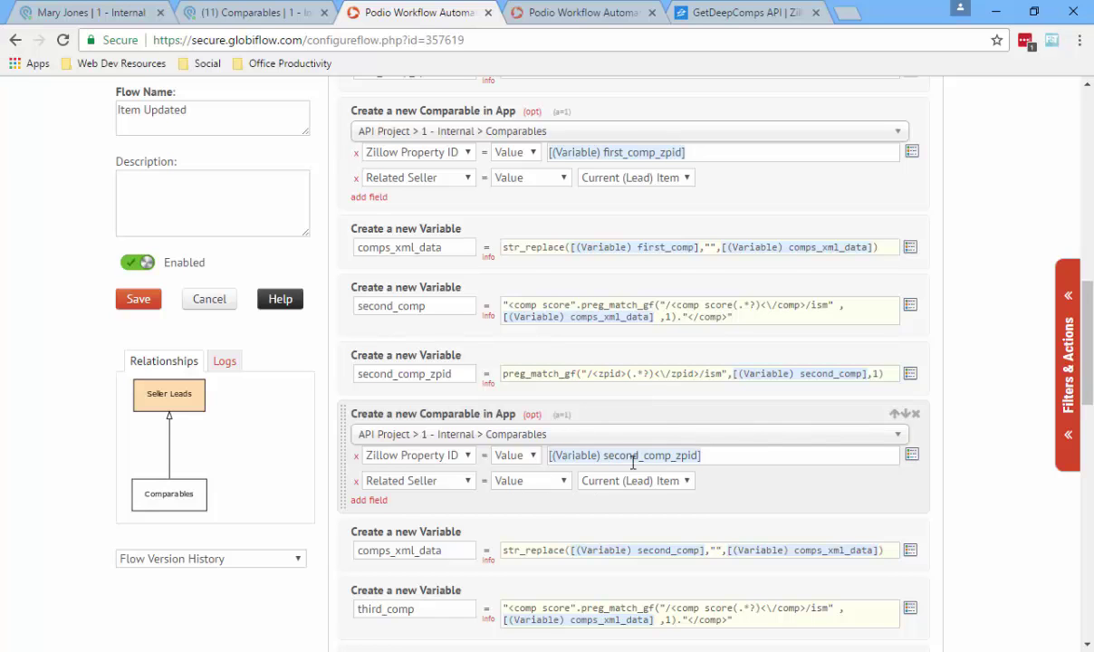
{"action": "scroll", "coordinate": [801, 465], "scroll_direction": "down", "scroll_amount": 1}
{"action": "left_click", "coordinate": [532, 328]}
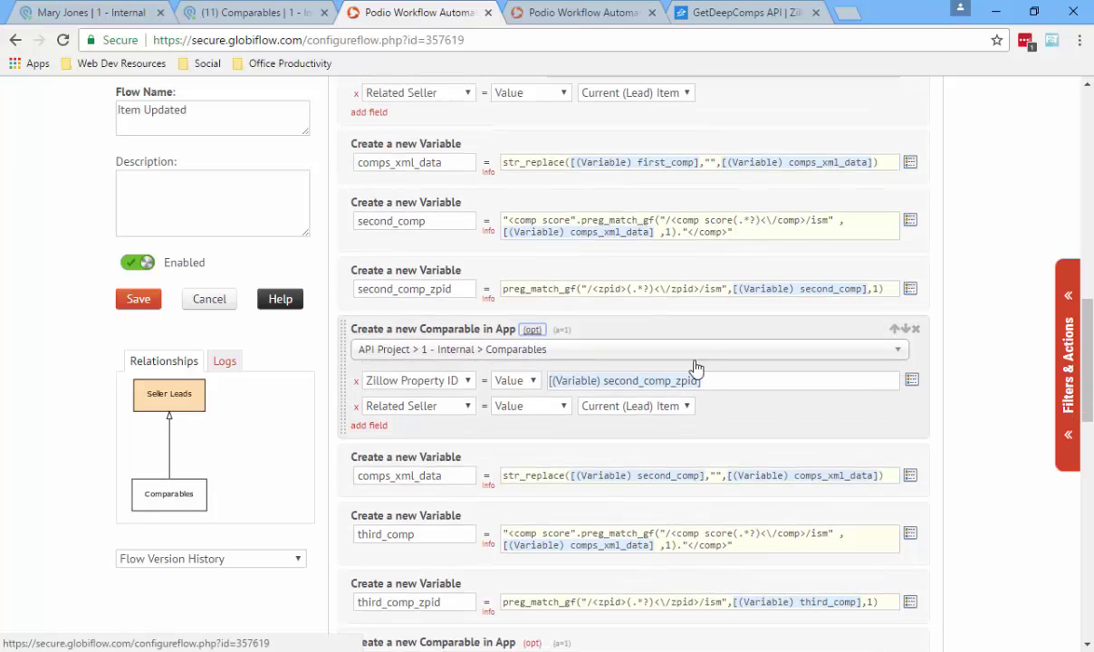
{"action": "left_click", "coordinate": [531, 329]}
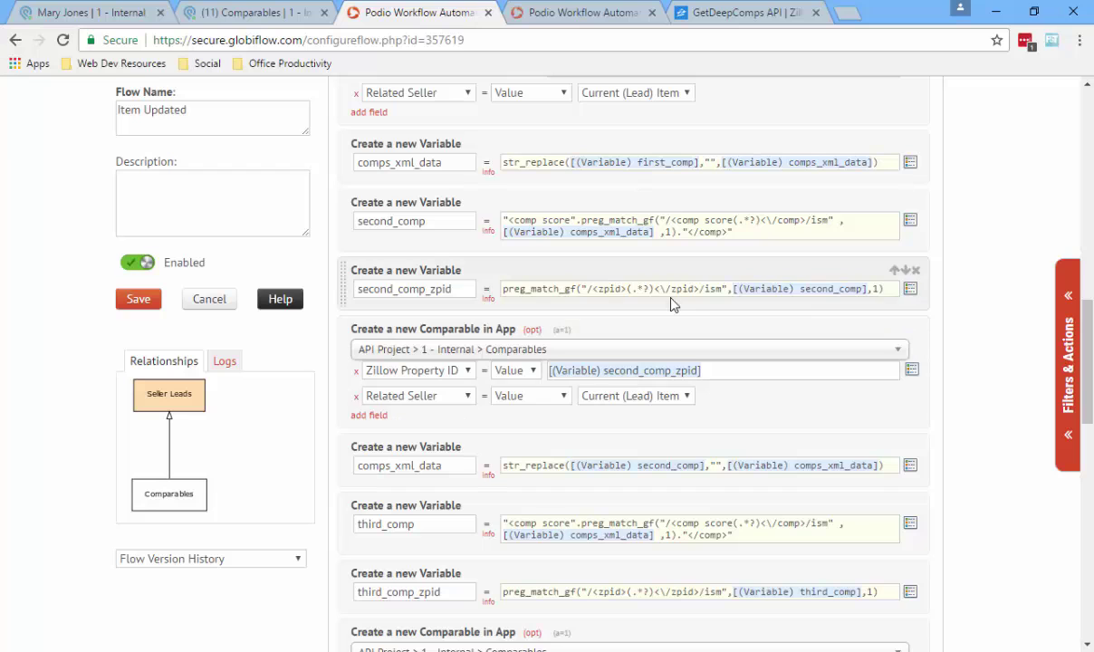
Revisit the Get Zillow Comparables trigger on the Podio seller lead and return to the GlobiFlow flow configuration
{"action": "left_click", "coordinate": [65, 13]}
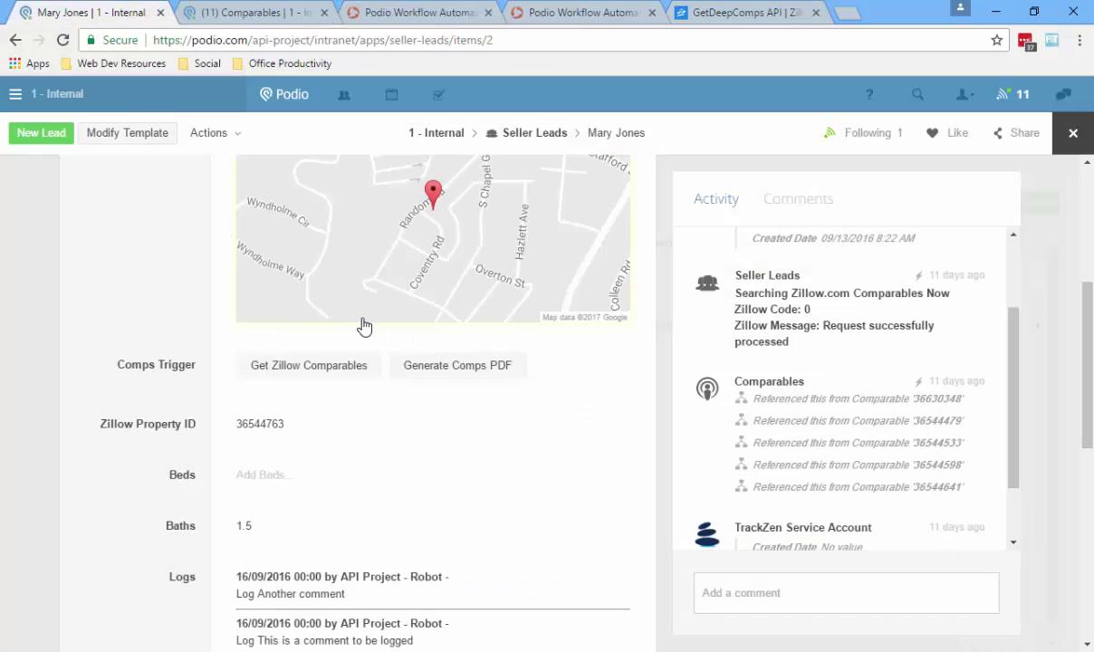
{"action": "left_click", "coordinate": [317, 366]}
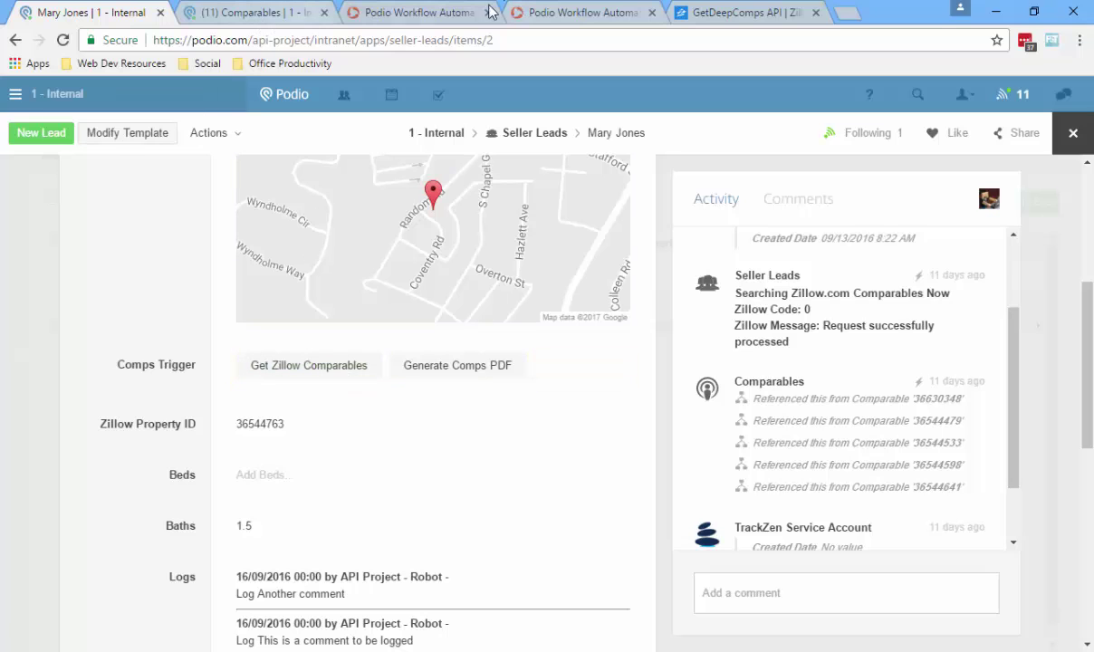
{"action": "left_click", "coordinate": [421, 13]}
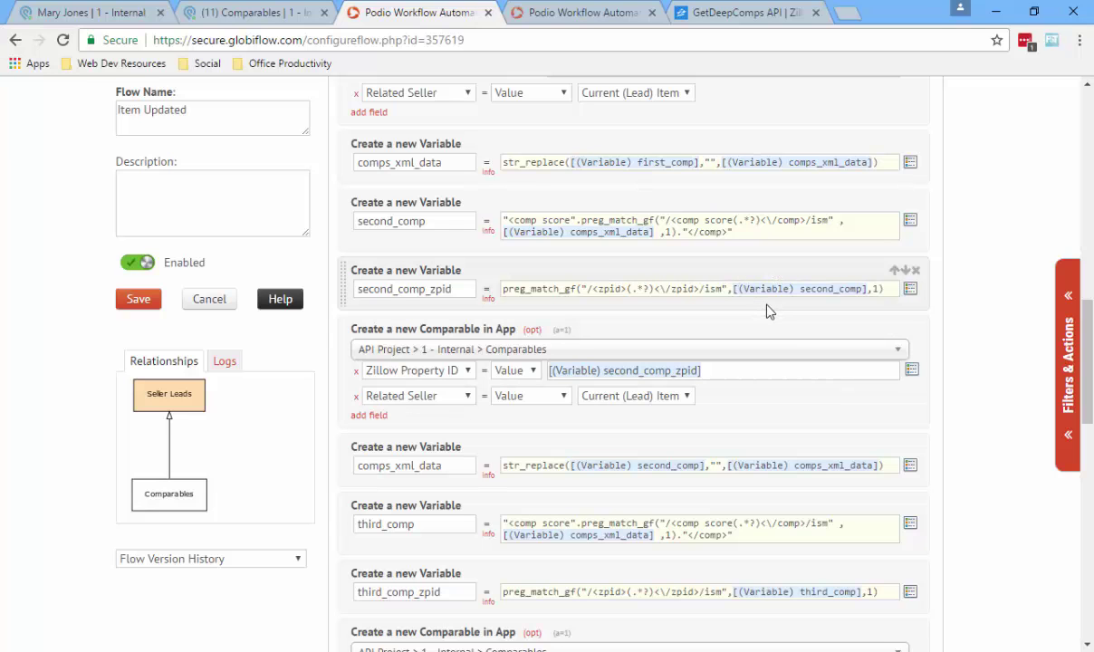
Compare the comps_xml_data variable after the second Comparable action with the earlier comps_xml_data variable, checking its name and str_replace expression
{"action": "scroll", "coordinate": [766, 310], "scroll_direction": "down", "scroll_amount": 1}
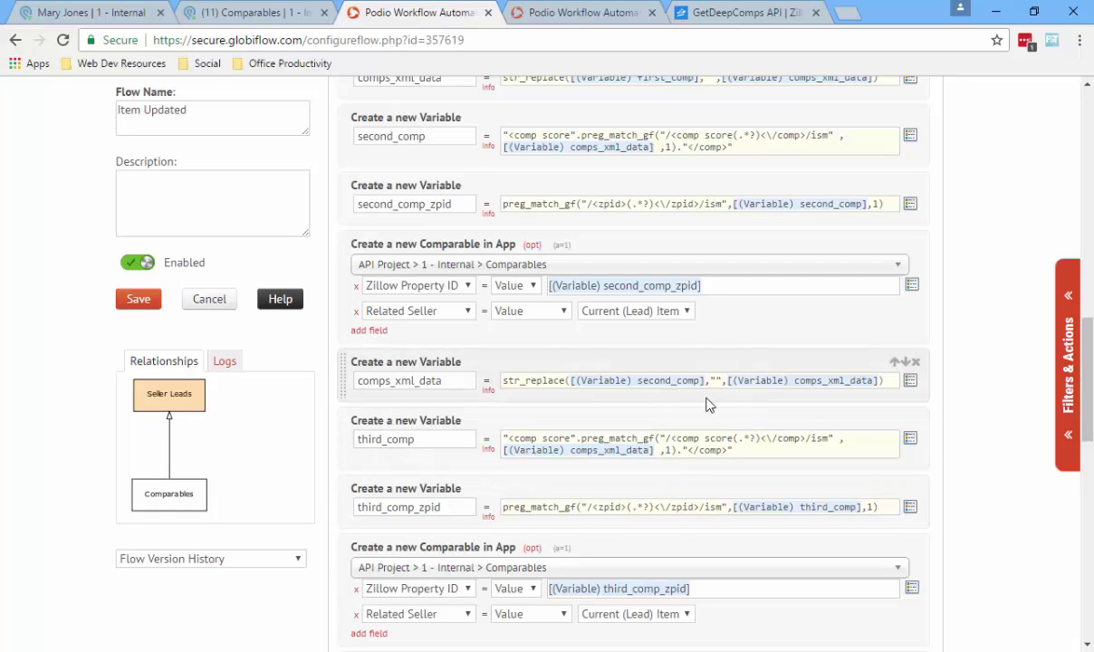
{"action": "scroll", "coordinate": [672, 381], "scroll_direction": "up", "scroll_amount": 1}
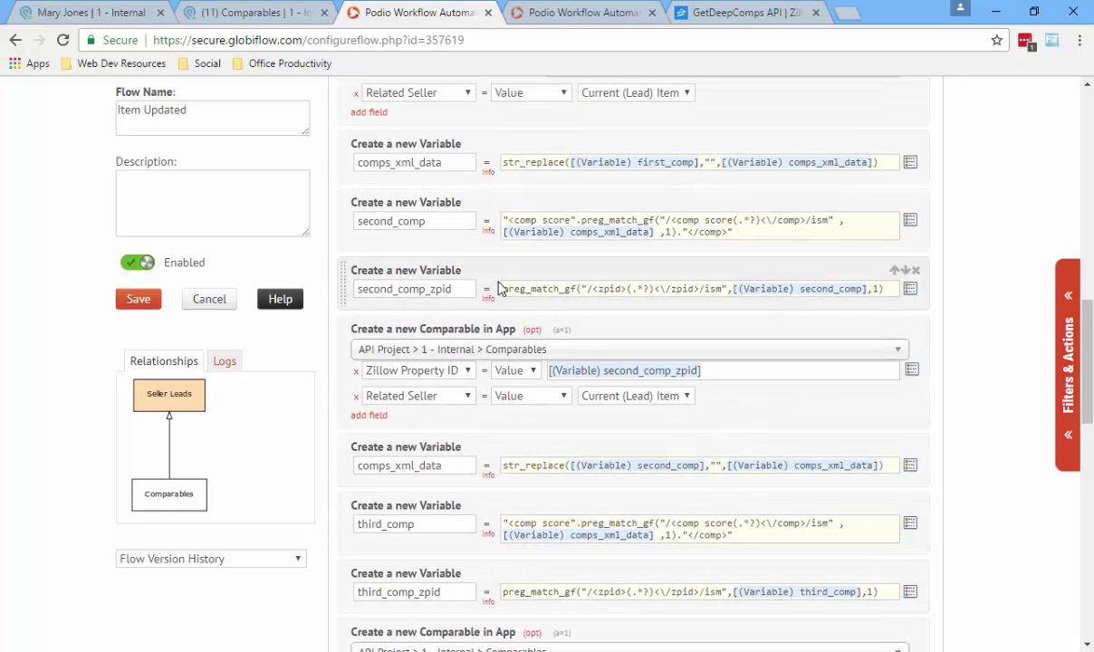
{"action": "scroll", "coordinate": [544, 362], "scroll_direction": "down", "scroll_amount": 1}
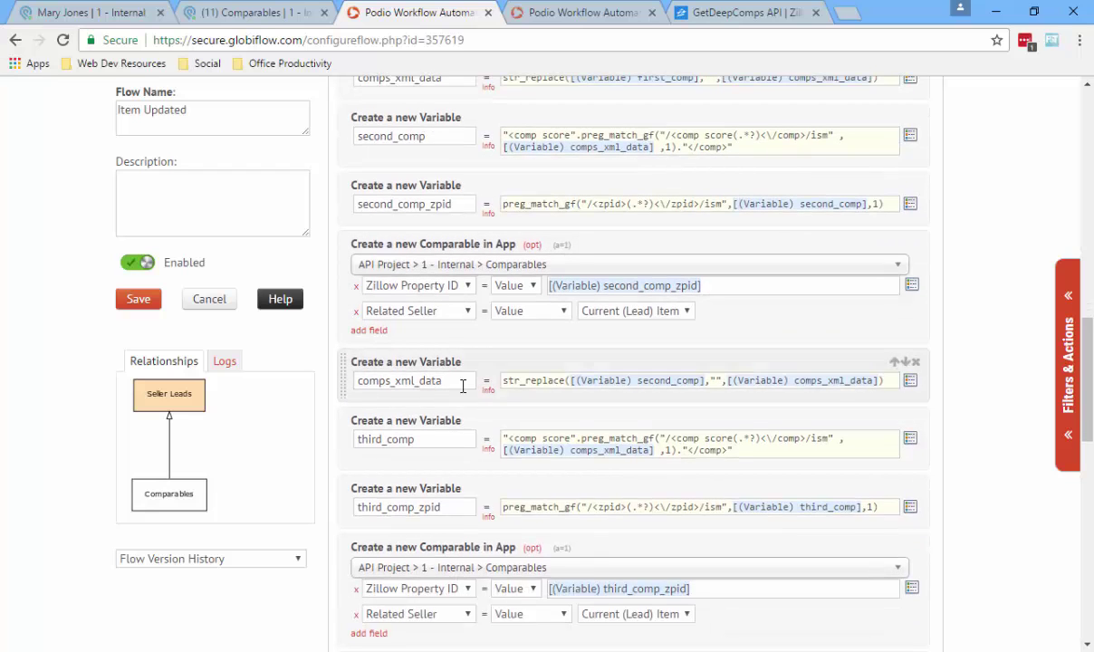
{"action": "double_click", "coordinate": [463, 384]}
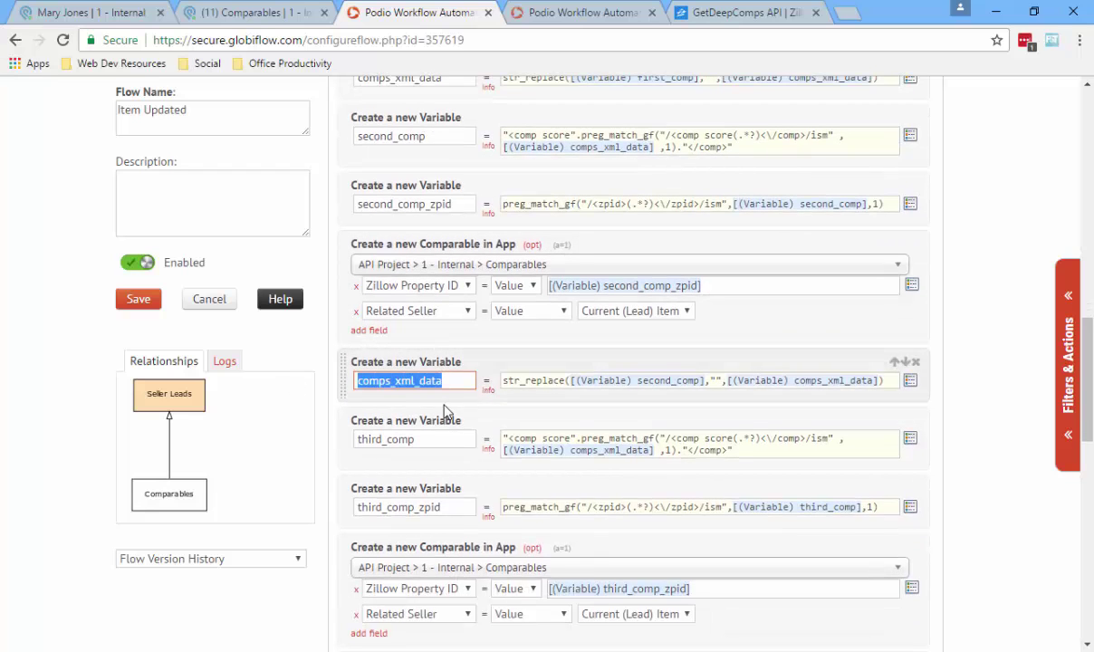
{"action": "left_click", "coordinate": [462, 383]}
{"action": "scroll", "coordinate": [625, 413], "scroll_direction": "up", "scroll_amount": 1}
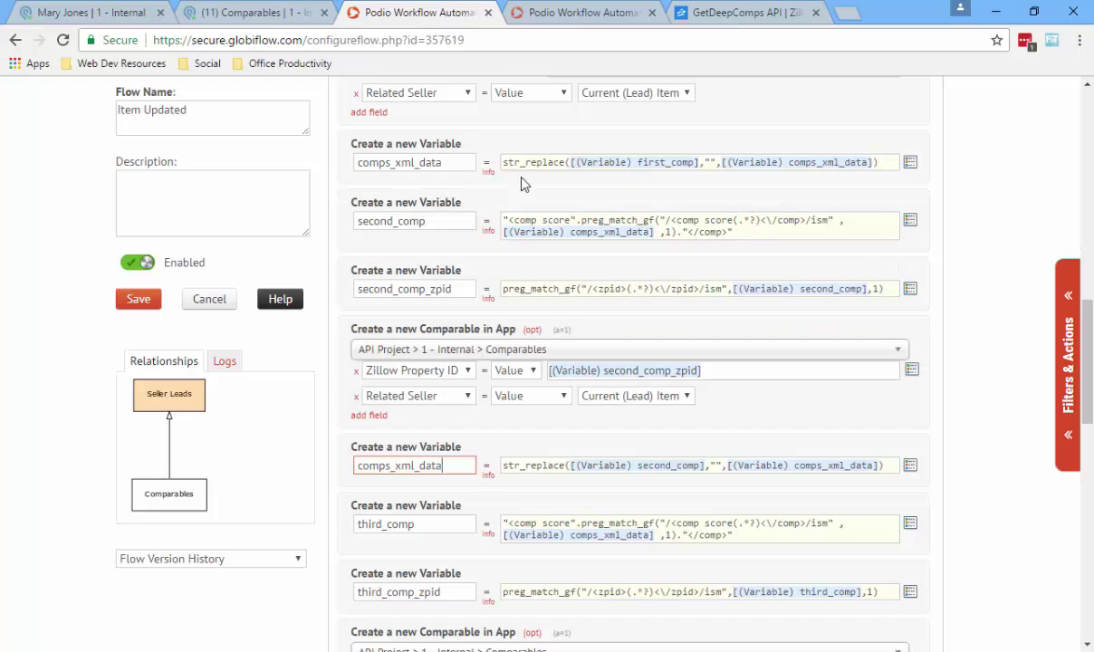
{"action": "left_click_drag", "start_coordinate": [503, 163], "coordinate": [689, 162]}
{"action": "left_click_drag", "start_coordinate": [912, 145], "coordinate": [960, 154]}
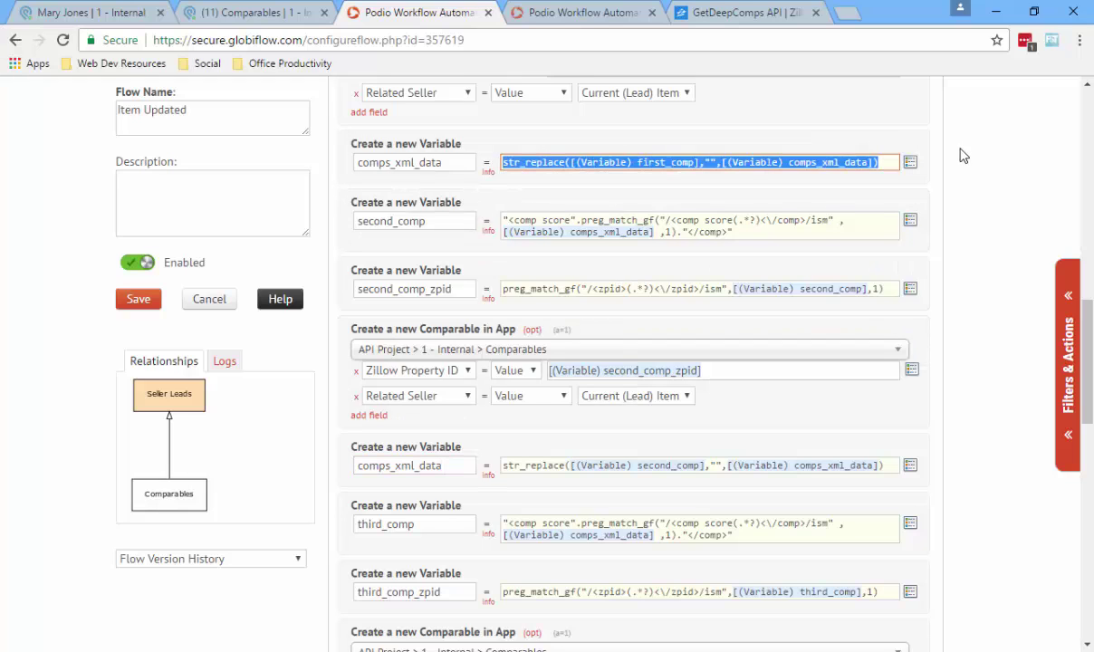
{"action": "left_click_drag", "start_coordinate": [503, 467], "coordinate": [920, 466]}
{"action": "left_click", "coordinate": [665, 486]}
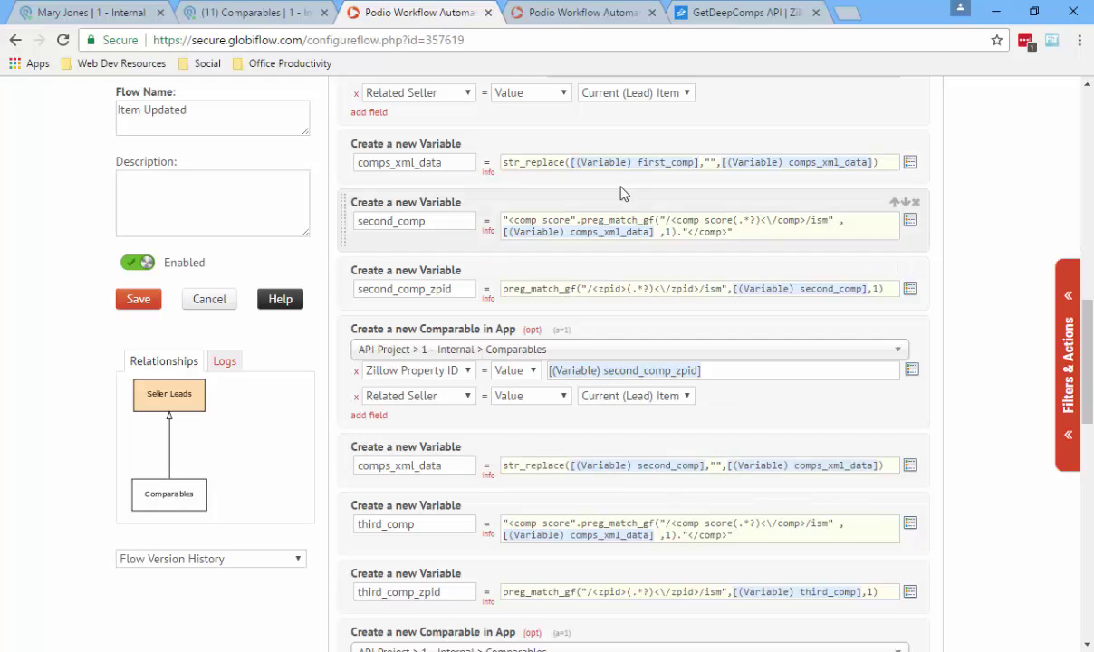
Examine the first_comp and second_comp tokens in the two str_replace expressions, and the comps_xml_data token in the later one
{"action": "left_click_drag", "start_coordinate": [699, 164], "coordinate": [547, 163]}
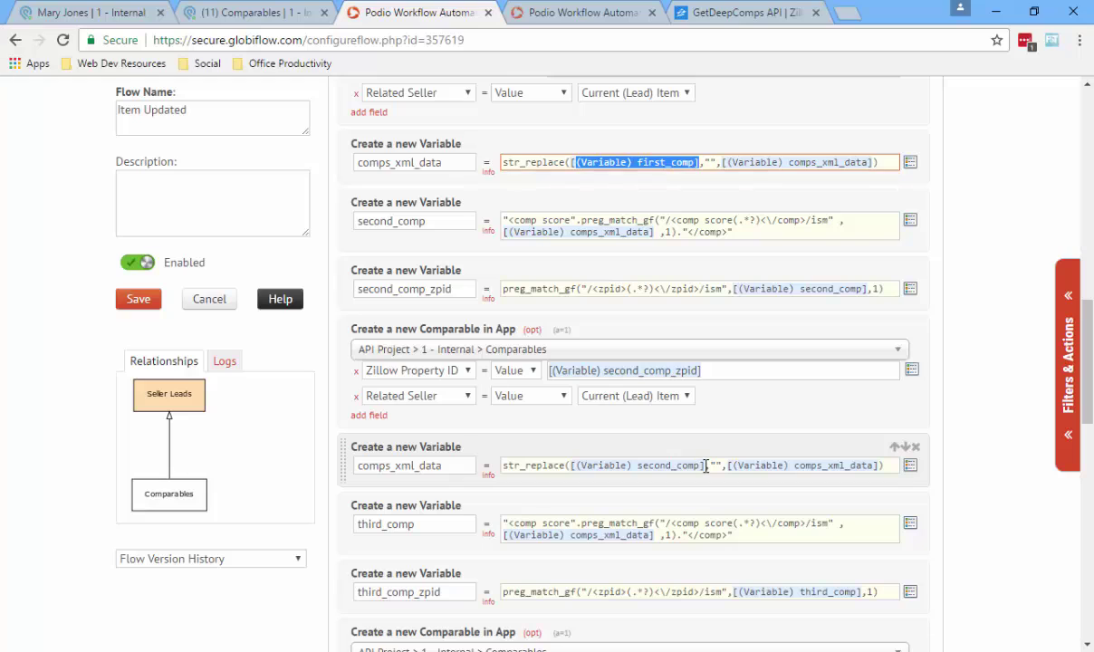
{"action": "left_click_drag", "start_coordinate": [705, 465], "coordinate": [571, 466]}
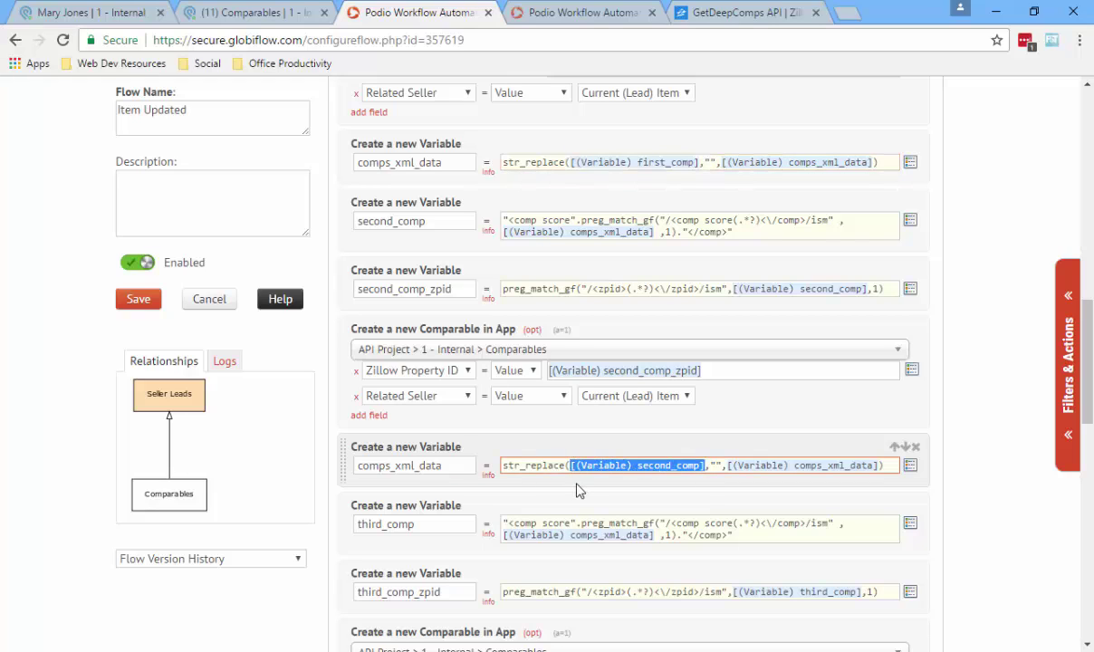
{"action": "left_click", "coordinate": [579, 490]}
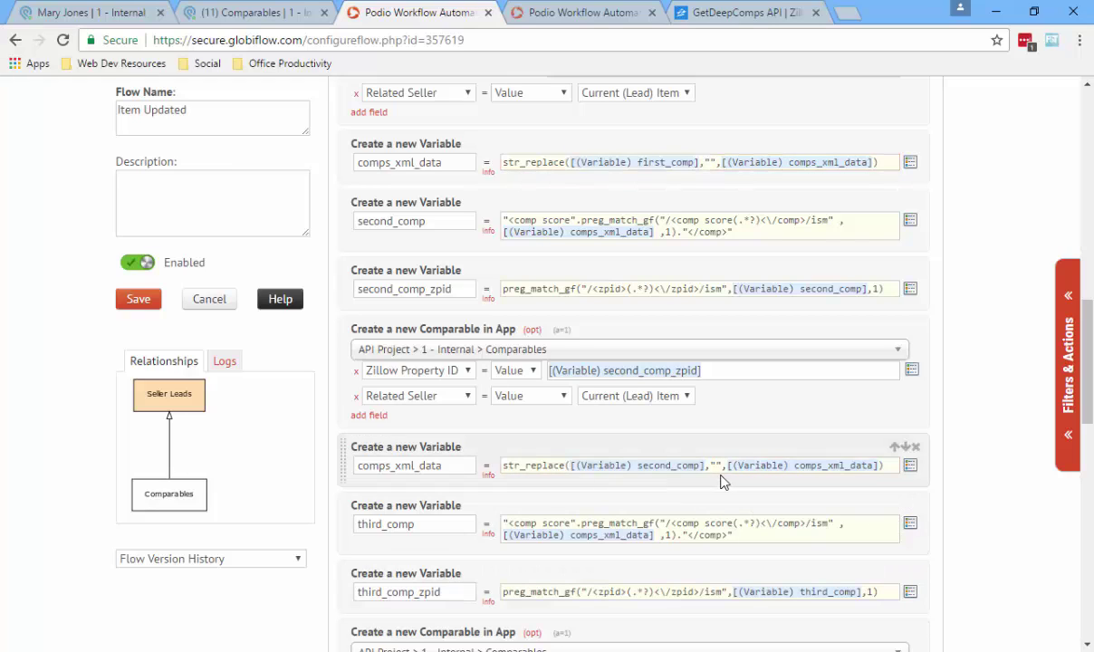
{"action": "left_click_drag", "start_coordinate": [726, 466], "coordinate": [883, 465]}
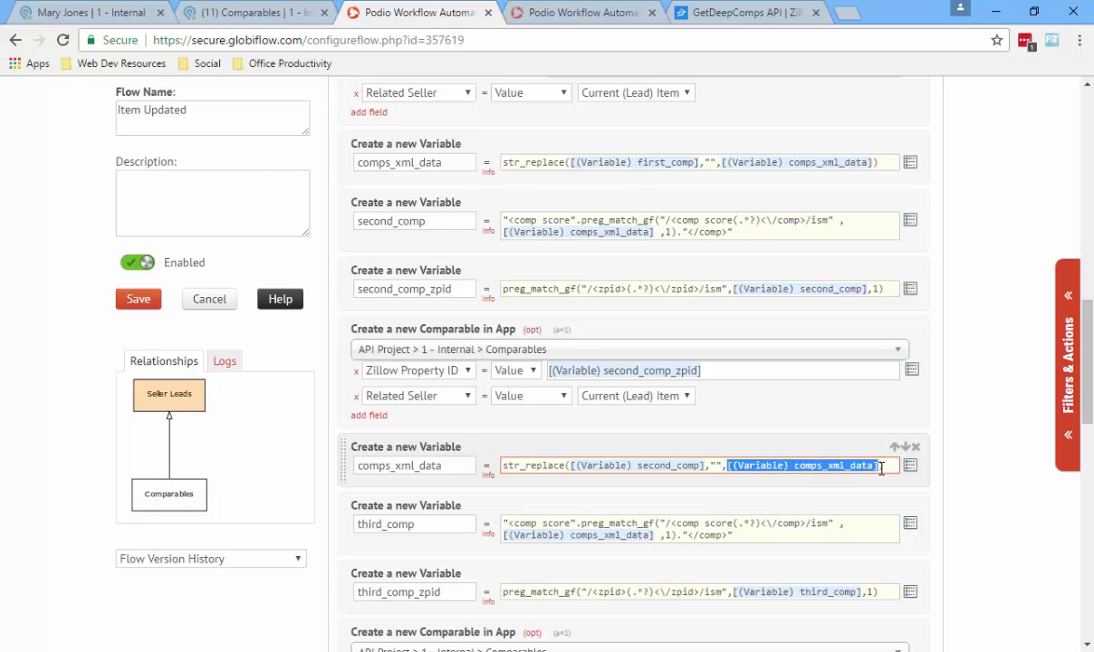
{"action": "left_click", "coordinate": [623, 501]}
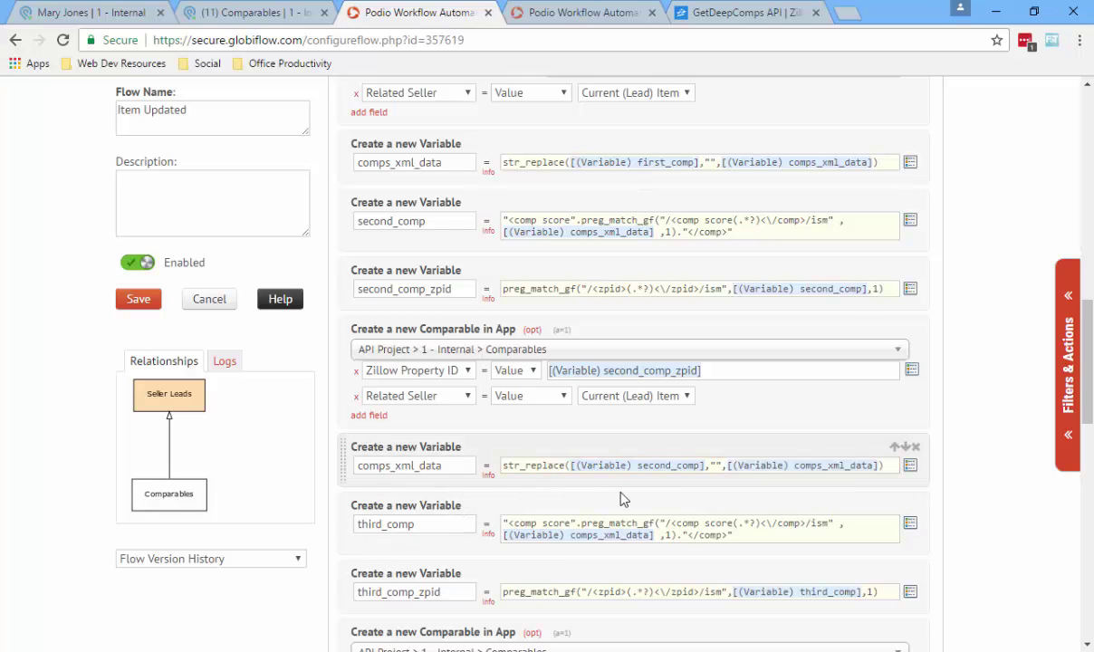
Examine the third_comp variable and compare its expression with the second_comp expression
{"action": "scroll", "coordinate": [622, 501], "scroll_direction": "down", "scroll_amount": 1}
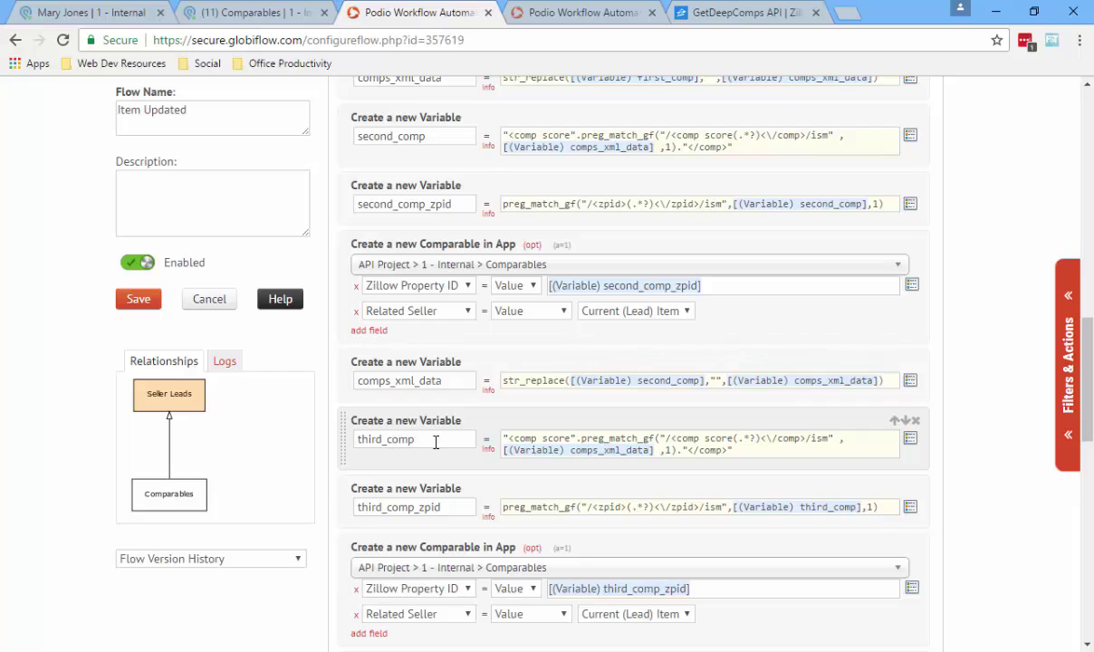
{"action": "left_click_drag", "start_coordinate": [446, 442], "coordinate": [327, 452]}
{"action": "left_click", "coordinate": [399, 467]}
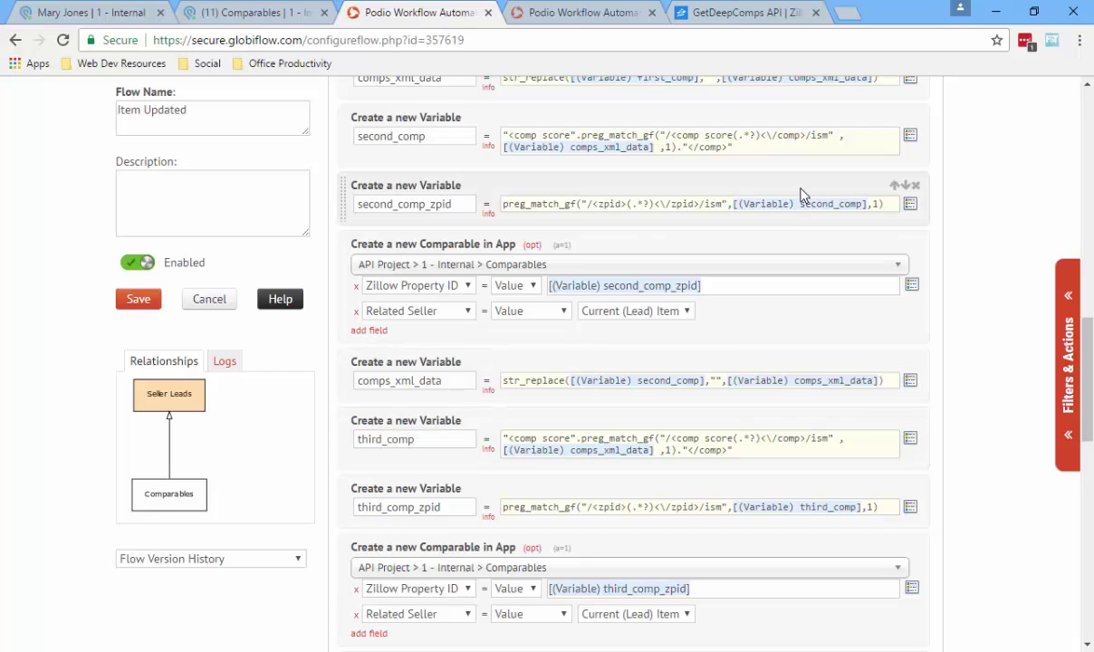
{"action": "left_click_drag", "start_coordinate": [772, 150], "coordinate": [488, 132]}
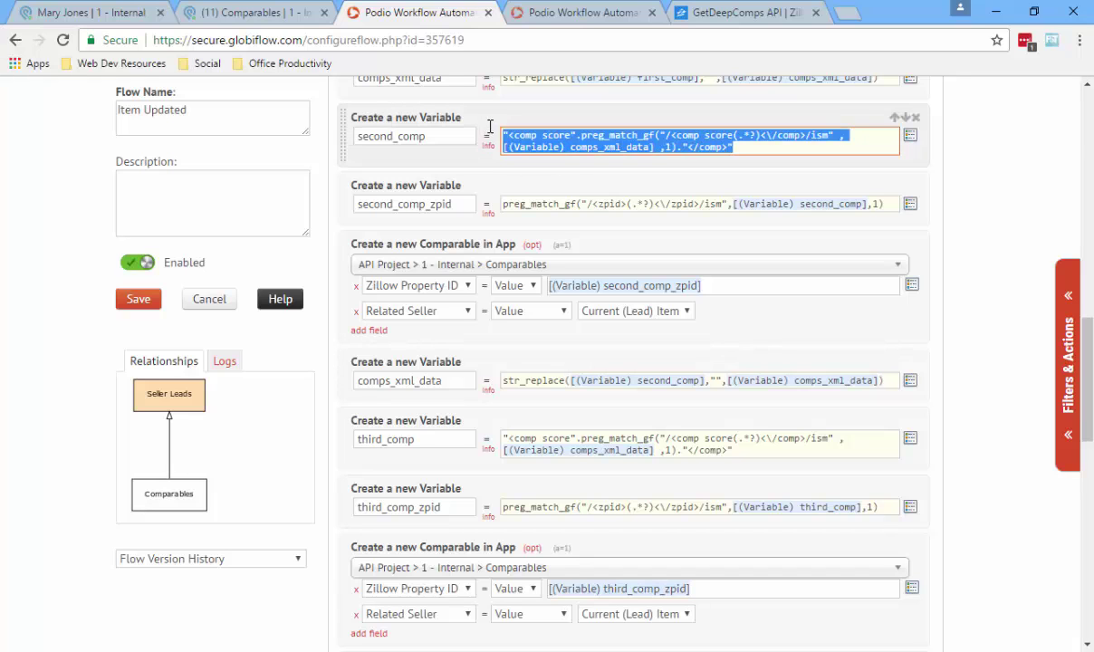
{"action": "left_click", "coordinate": [762, 445]}
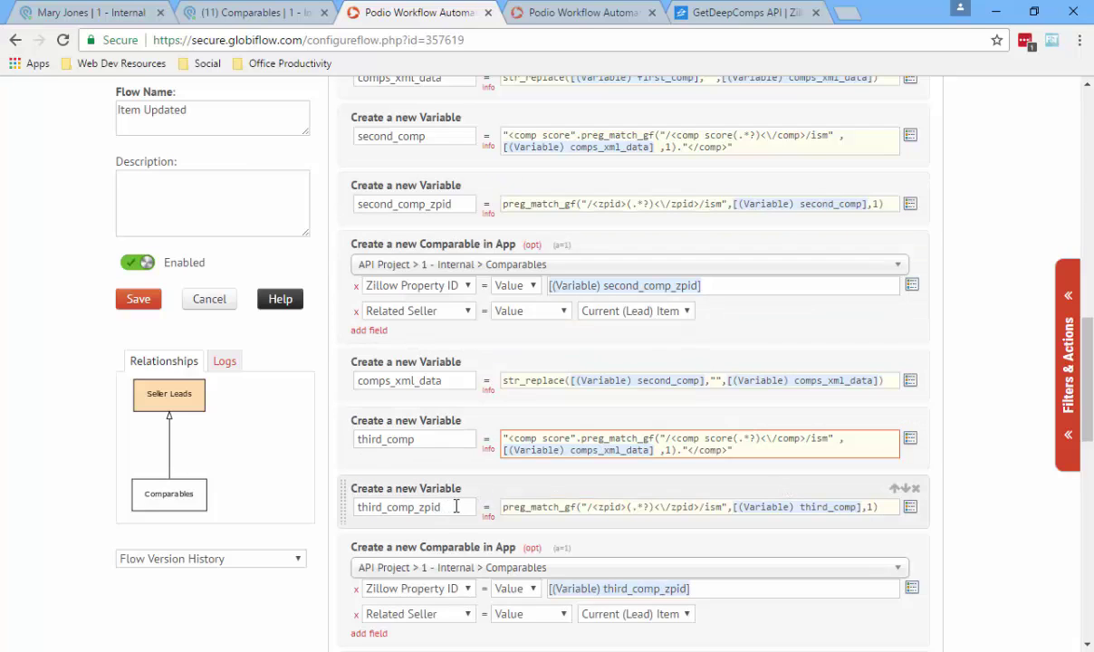
Examine the third_comp_zpid variable and compare its third_comp token with the second_comp token in second_comp_zpid
{"action": "scroll", "coordinate": [459, 506], "scroll_direction": "down", "scroll_amount": 1}
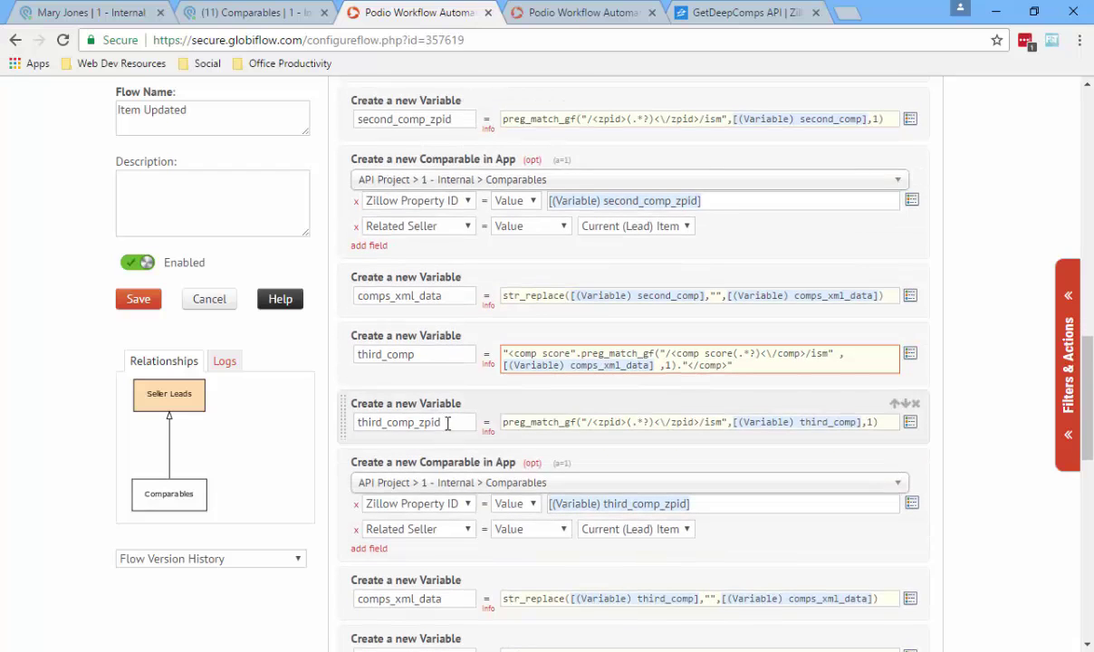
{"action": "left_click_drag", "start_coordinate": [450, 422], "coordinate": [325, 420]}
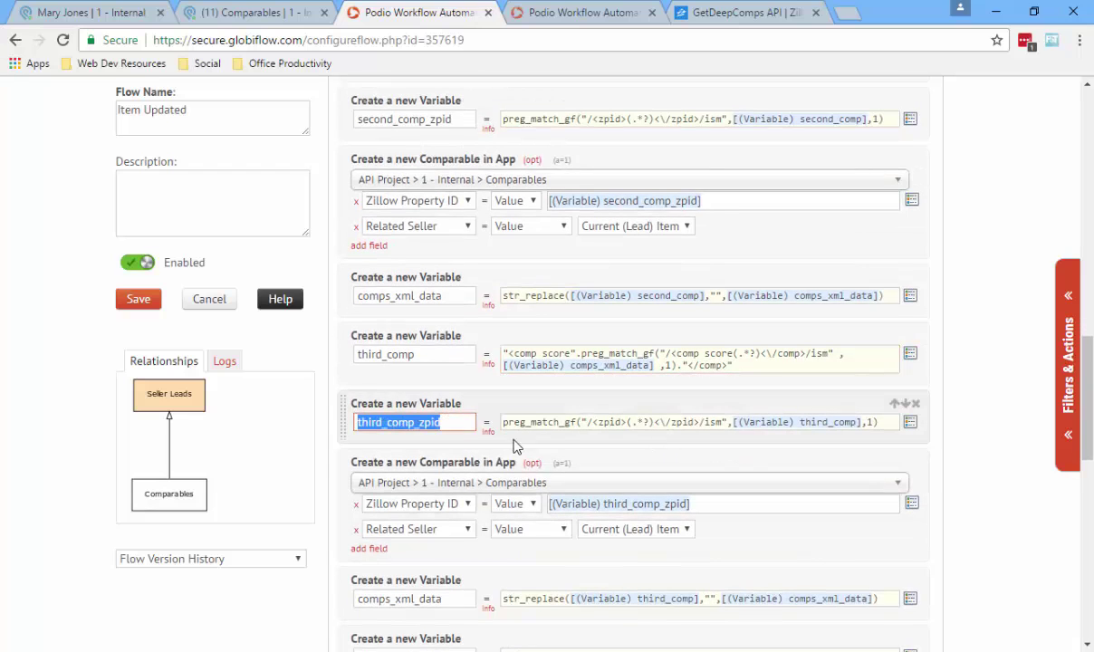
{"action": "left_click", "coordinate": [382, 425]}
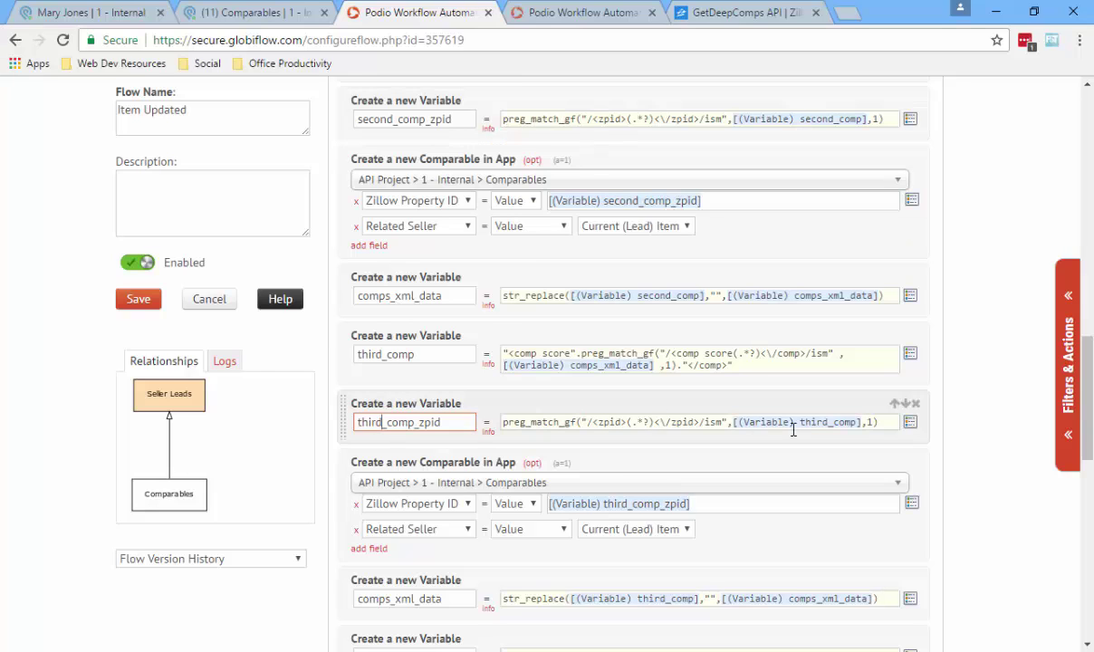
{"action": "left_click_drag", "start_coordinate": [733, 422], "coordinate": [859, 422]}
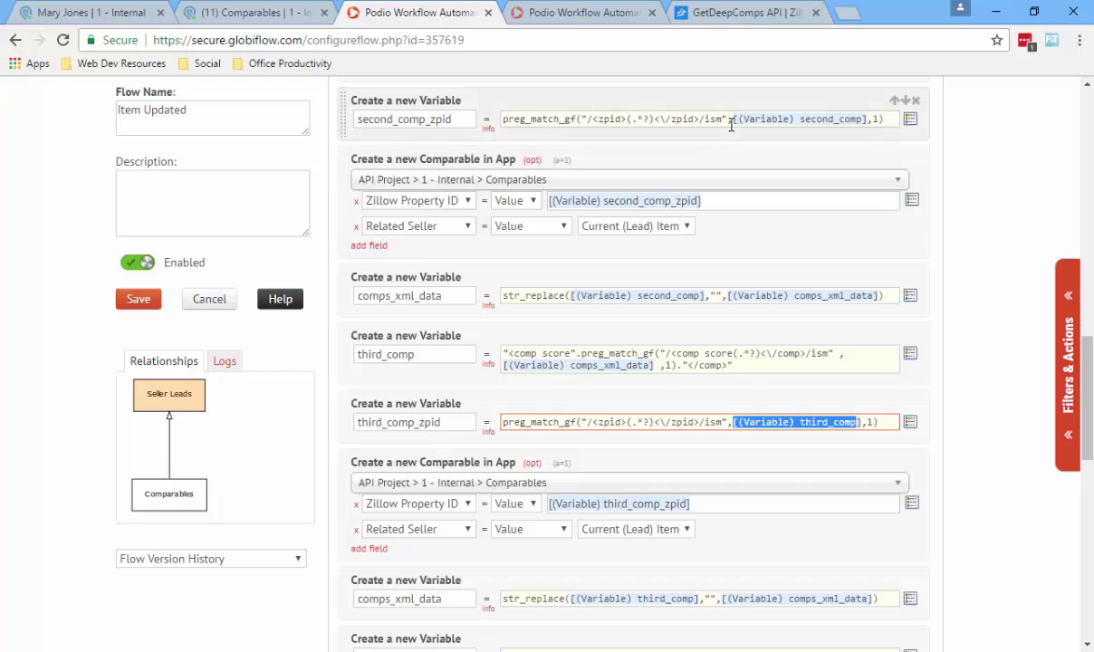
{"action": "left_click_drag", "start_coordinate": [734, 121], "coordinate": [865, 118]}
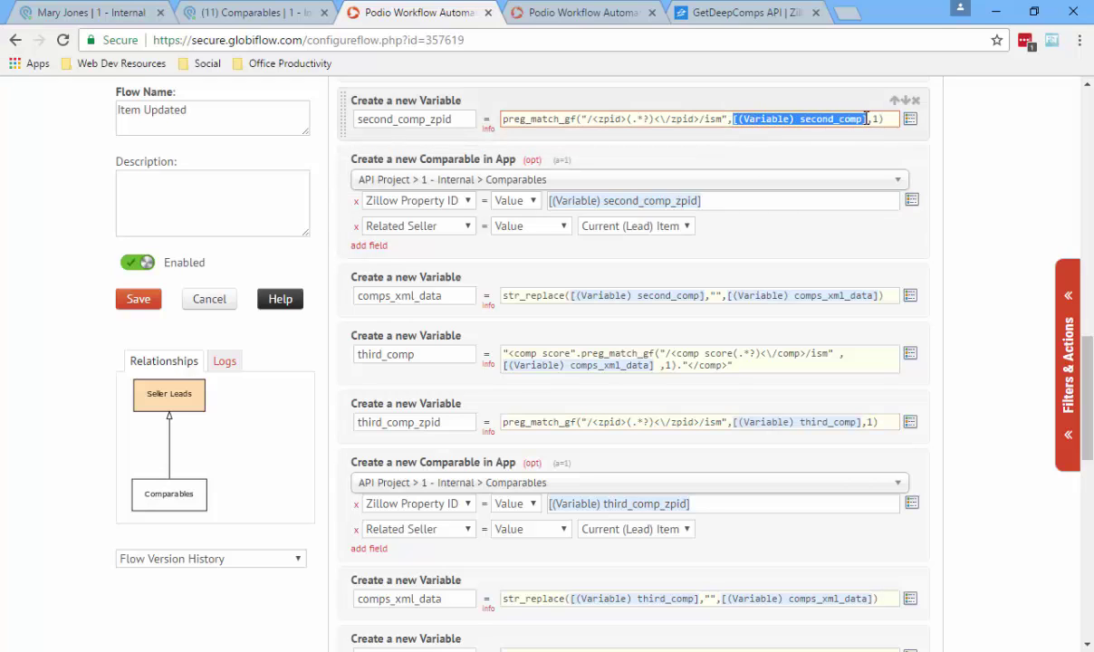
{"action": "left_click", "coordinate": [884, 124]}
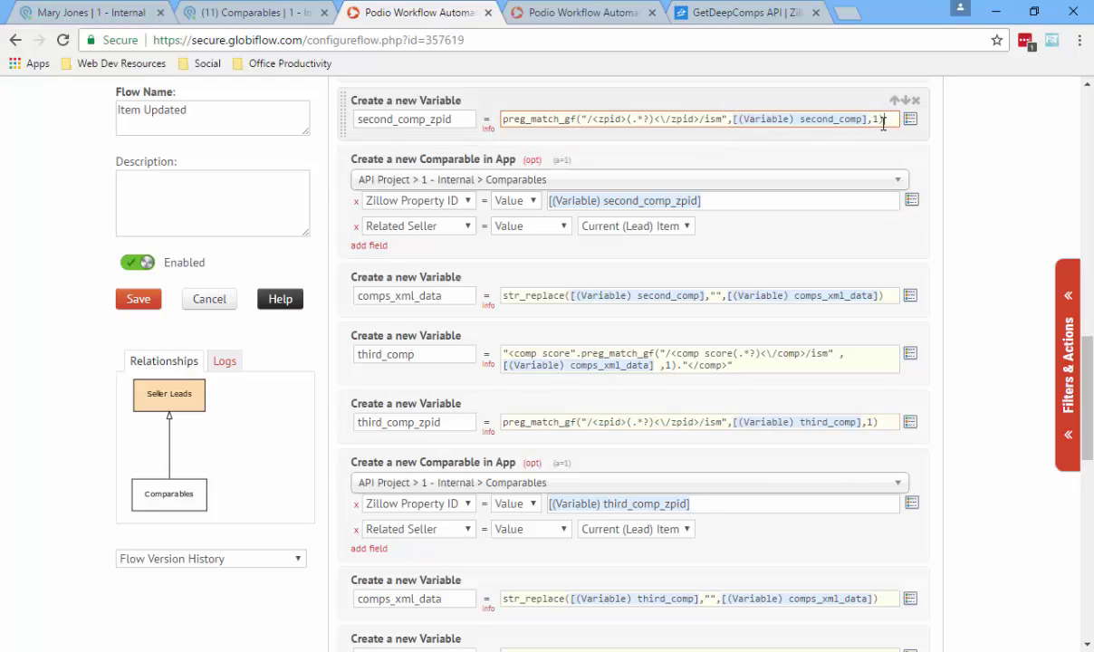
Replace the third_comp_zpid expression with a copy of the second_comp_zpid expression
{"action": "triple_click", "coordinate": [834, 119]}
{"action": "key", "text": "ctrl+c"}
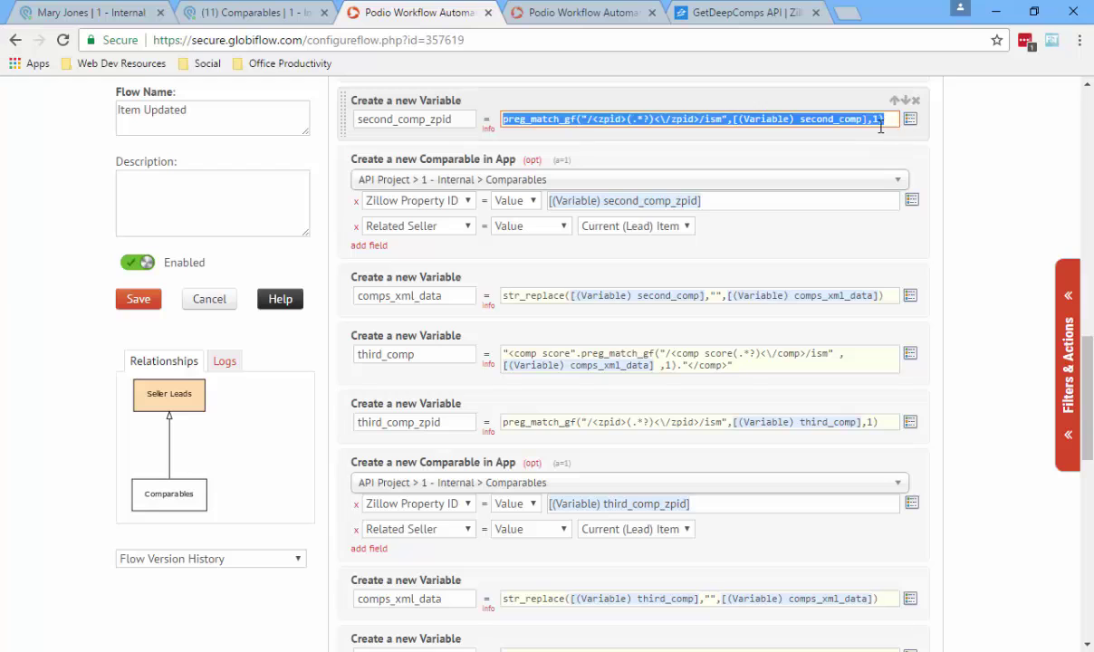
{"action": "left_click", "coordinate": [884, 421]}
{"action": "key", "text": "ctrl+a"}
{"action": "key", "text": "BackSpace"}
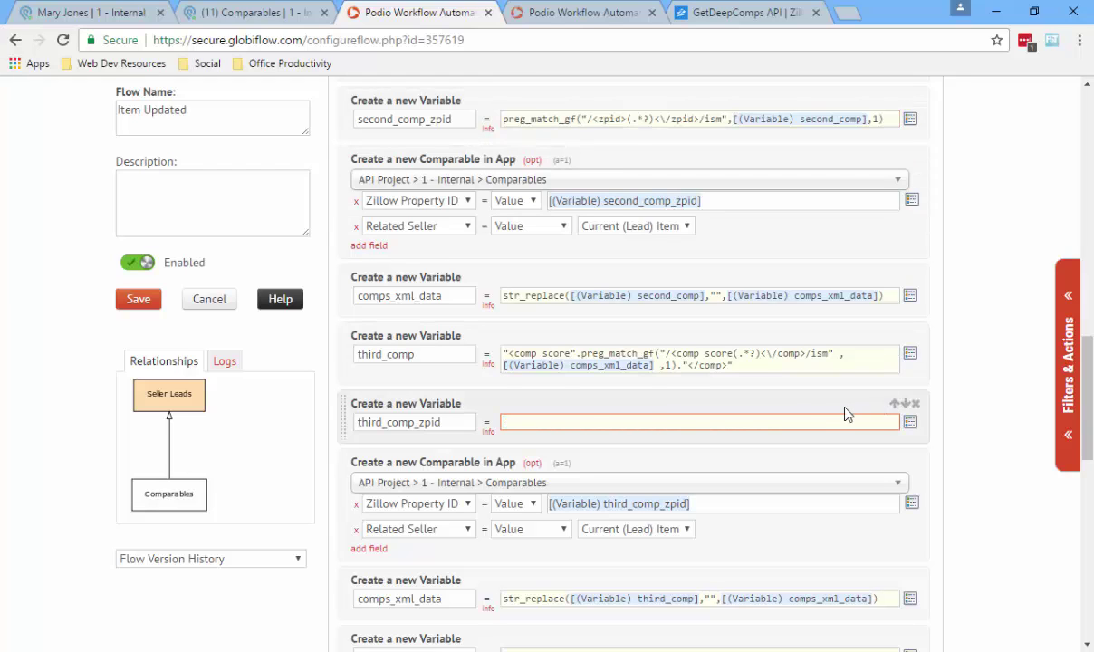
{"action": "key", "text": "ctrl+v"}
Replace the second_comp token in the third_comp_zpid expression with the (Variable) third_comp field token
{"action": "left_click", "coordinate": [732, 423]}
{"action": "left_click_drag", "start_coordinate": [733, 423], "coordinate": [867, 423]}
{"action": "key", "text": "BackSpace"}
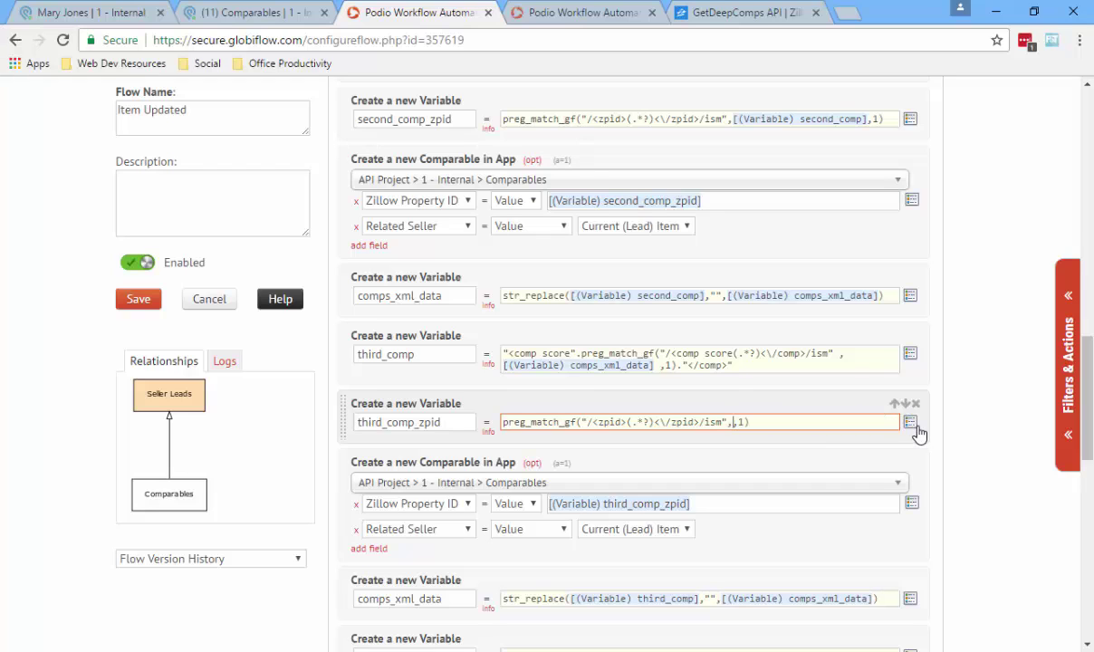
{"action": "left_click", "coordinate": [910, 422]}
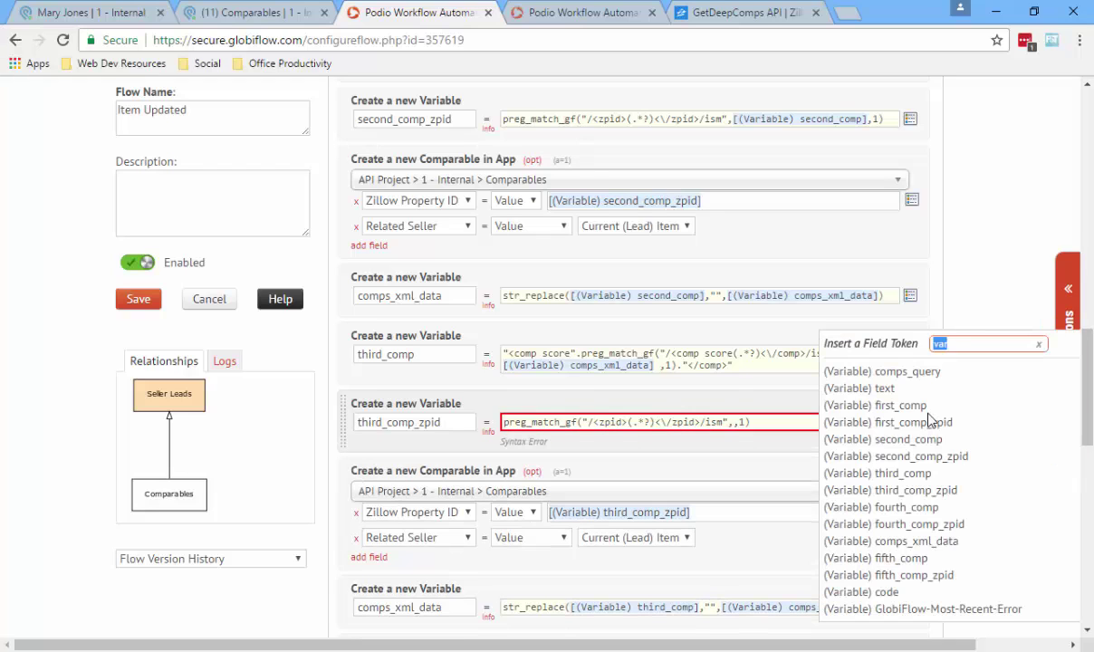
{"action": "left_click", "coordinate": [942, 479]}
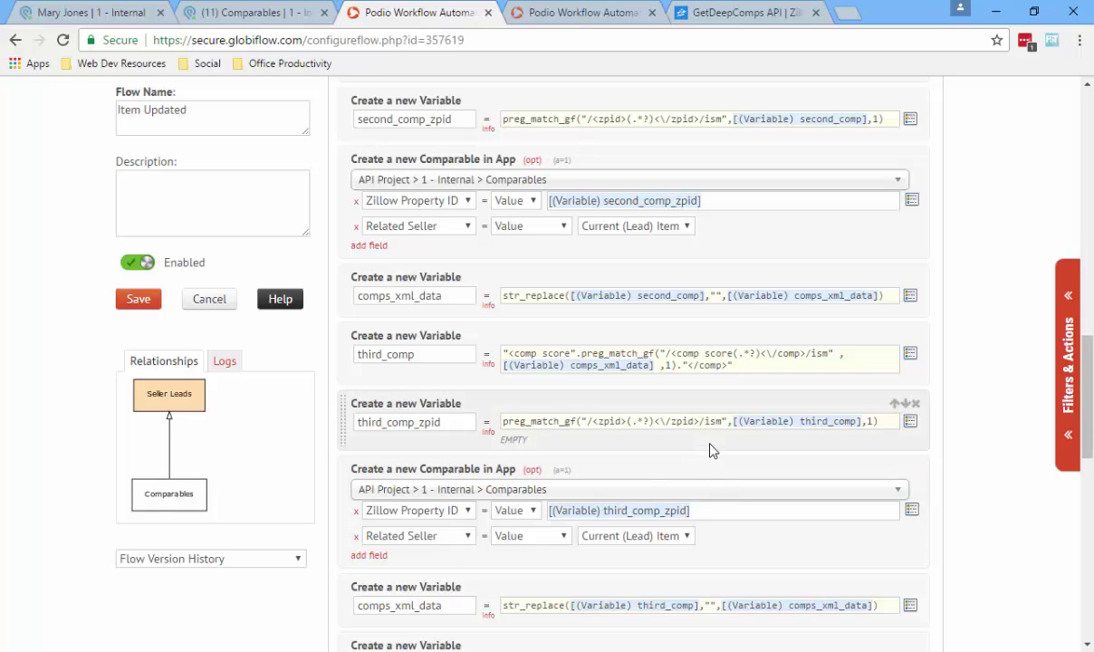
Review the third Create a new Comparable action's field assignments and its extra options
{"action": "scroll", "coordinate": [711, 447], "scroll_direction": "down", "scroll_amount": 2}
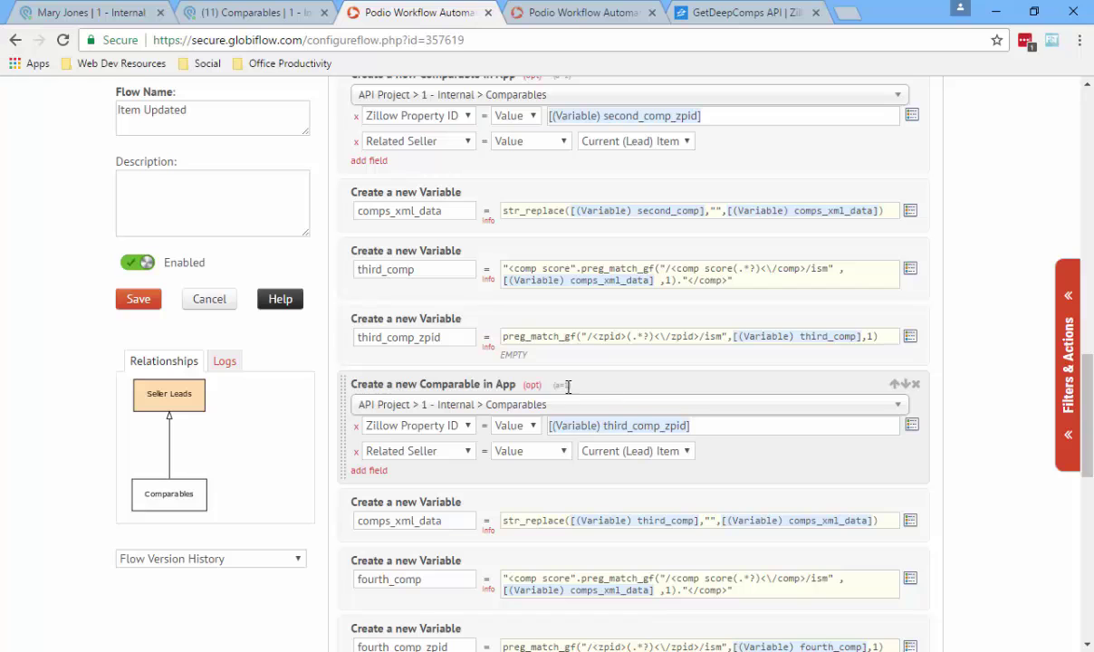
{"action": "left_click", "coordinate": [534, 384]}
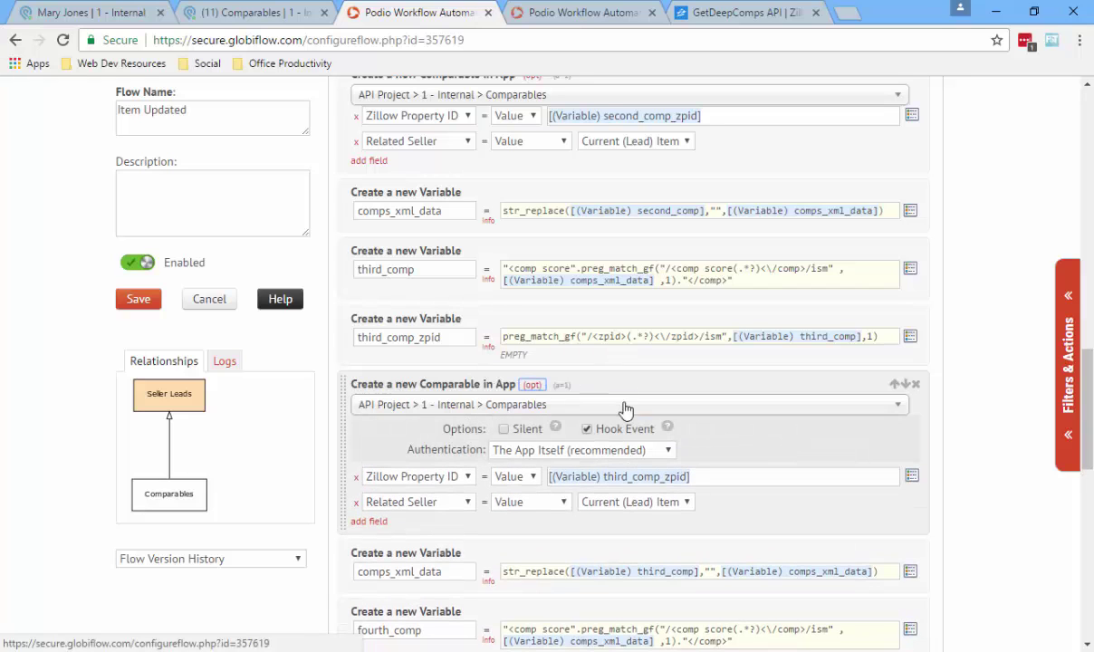
{"action": "left_click", "coordinate": [534, 384]}
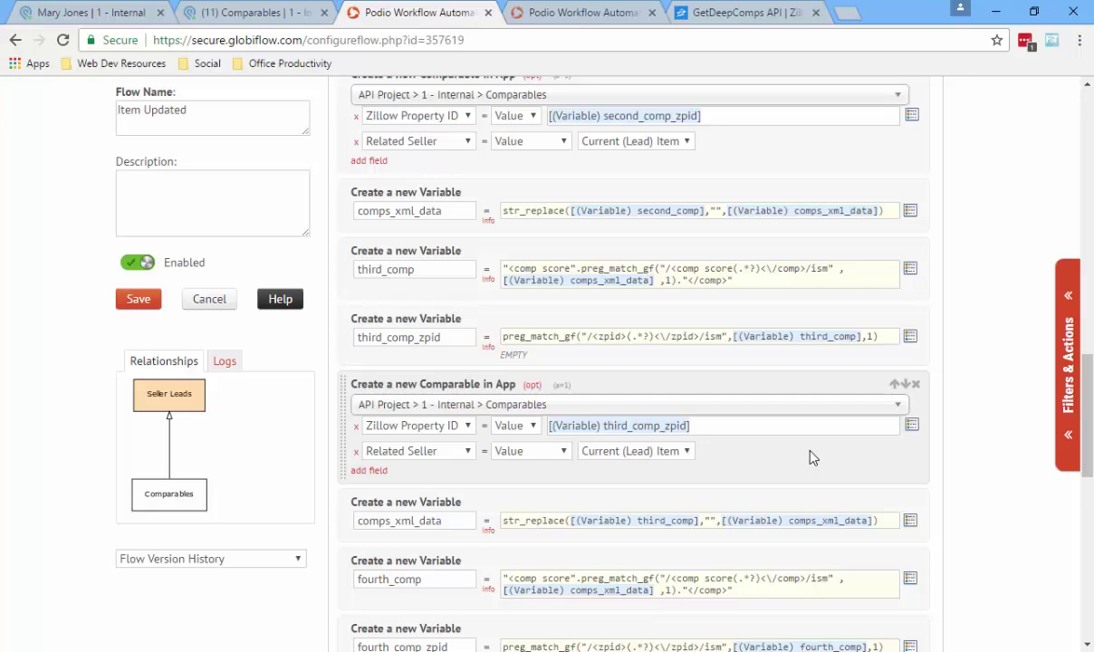
Review the fourth and fifth comp variables and Comparable actions, and open the Comparables app's Item Created flow
{"action": "scroll", "coordinate": [813, 458], "scroll_direction": "down", "scroll_amount": 2}
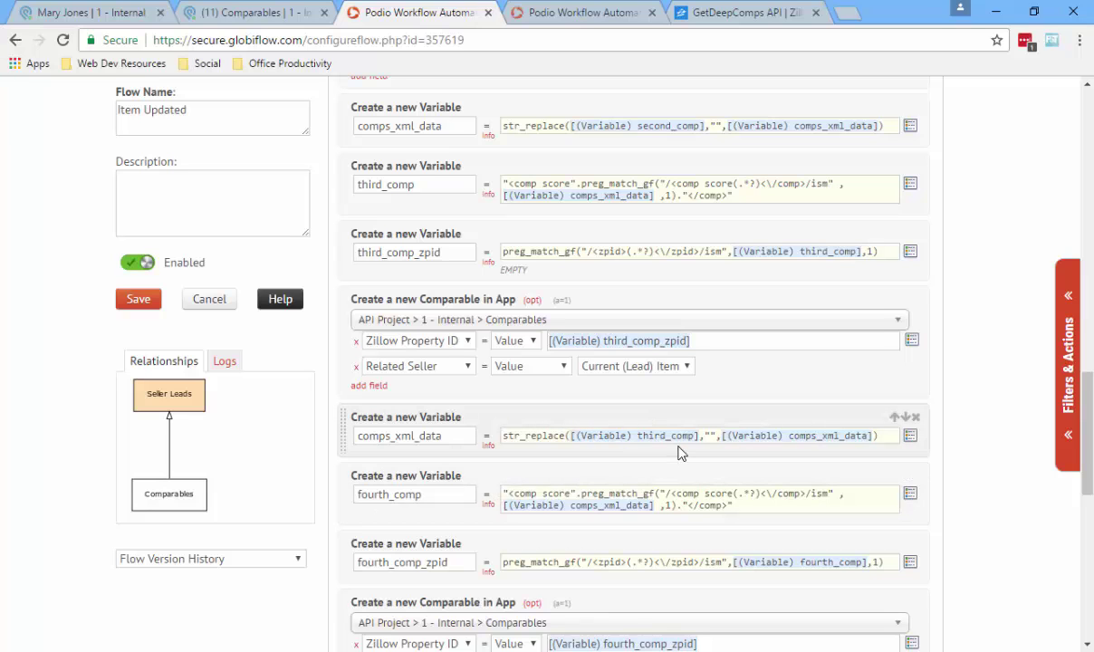
{"action": "scroll", "coordinate": [561, 488], "scroll_direction": "down", "scroll_amount": 2}
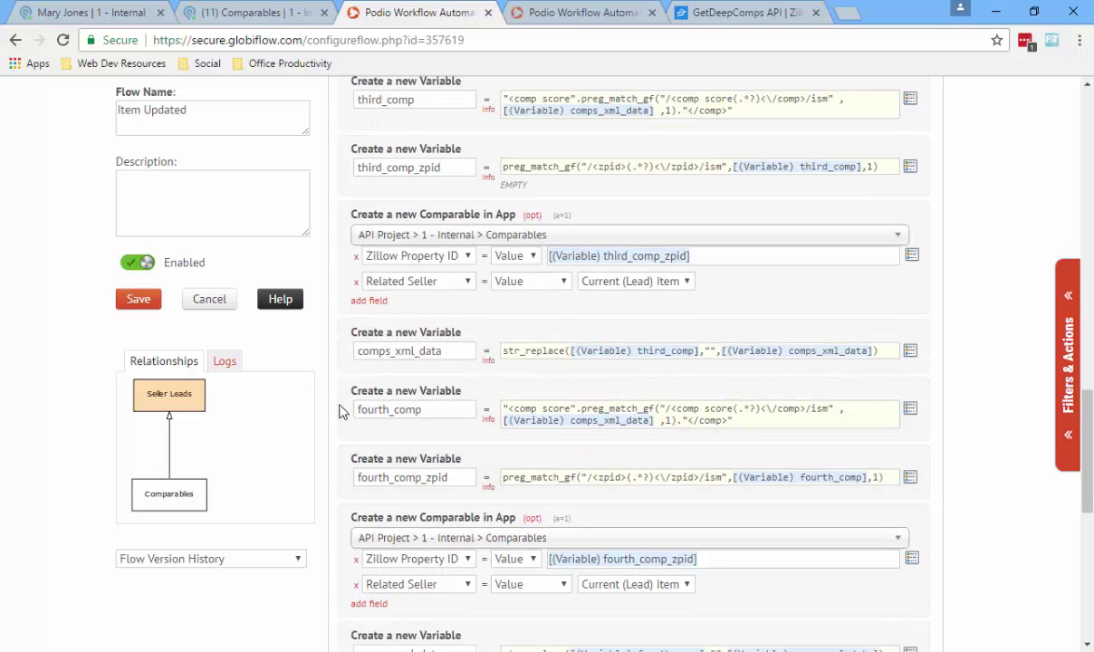
{"action": "left_click_drag", "start_coordinate": [1087, 453], "coordinate": [1087, 504]}
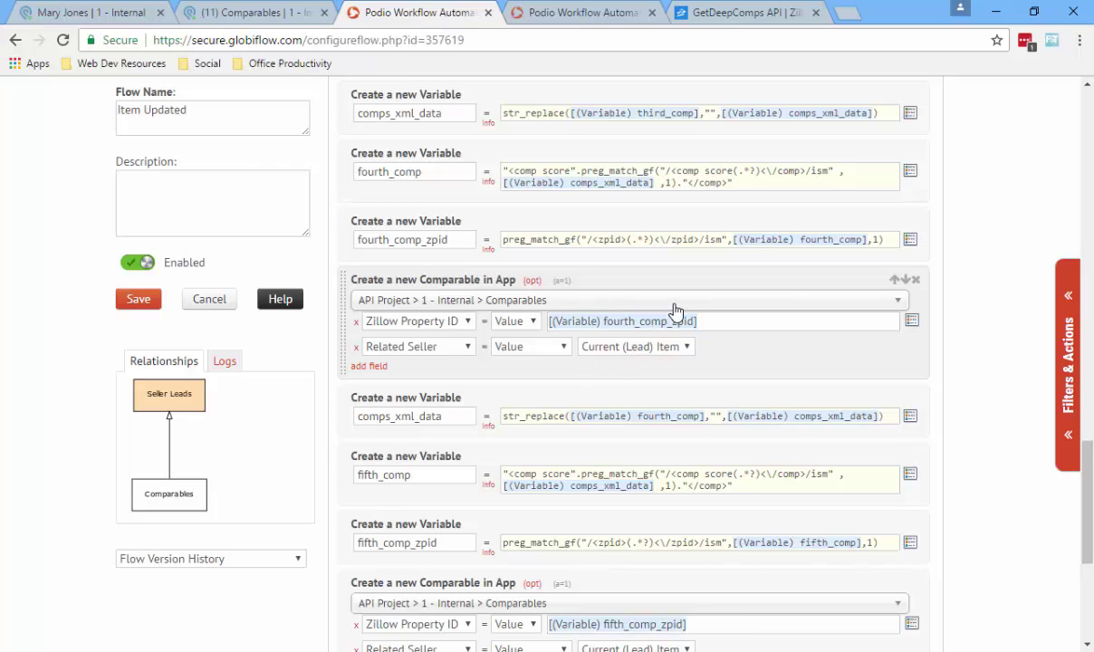
{"action": "scroll", "coordinate": [671, 310], "scroll_direction": "down", "scroll_amount": 2}
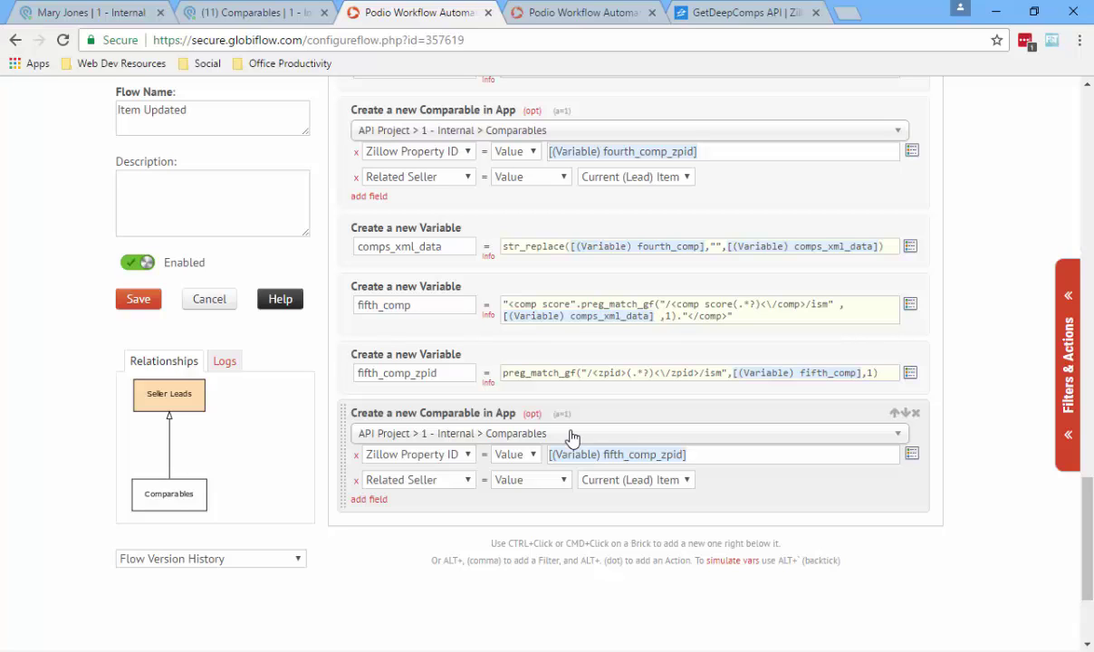
{"action": "left_click", "coordinate": [584, 16]}
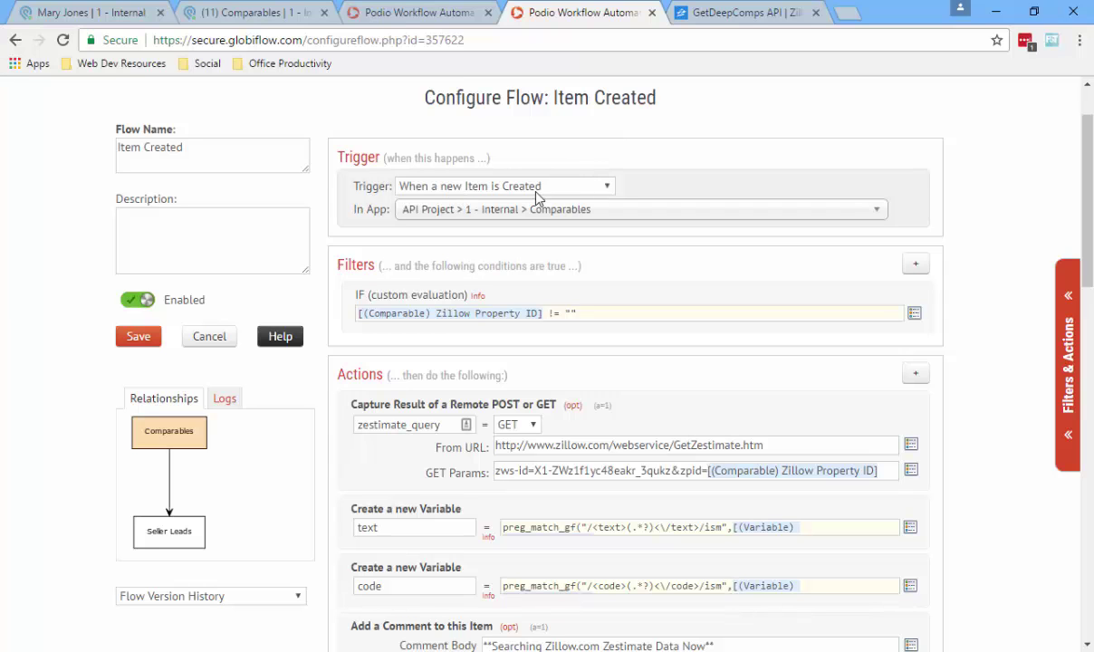
Review the seller lead's activity for the referenced Comparables and the Item Updated flow's actions for the fourth and fifth comps
{"action": "left_click", "coordinate": [116, 14]}
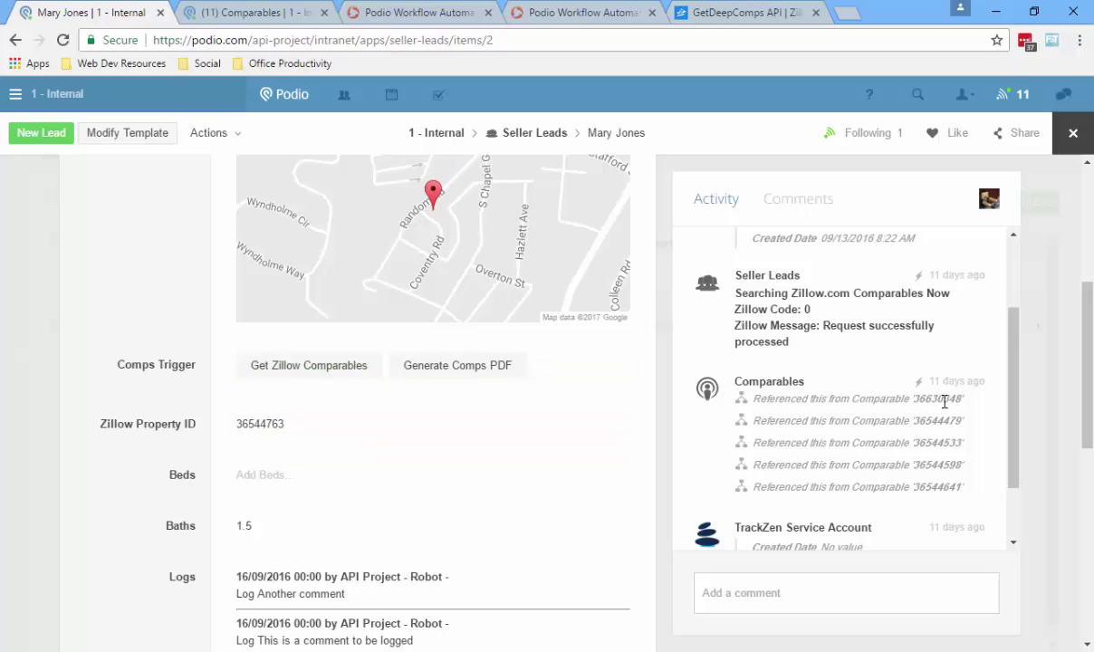
{"action": "left_click", "coordinate": [394, 20]}
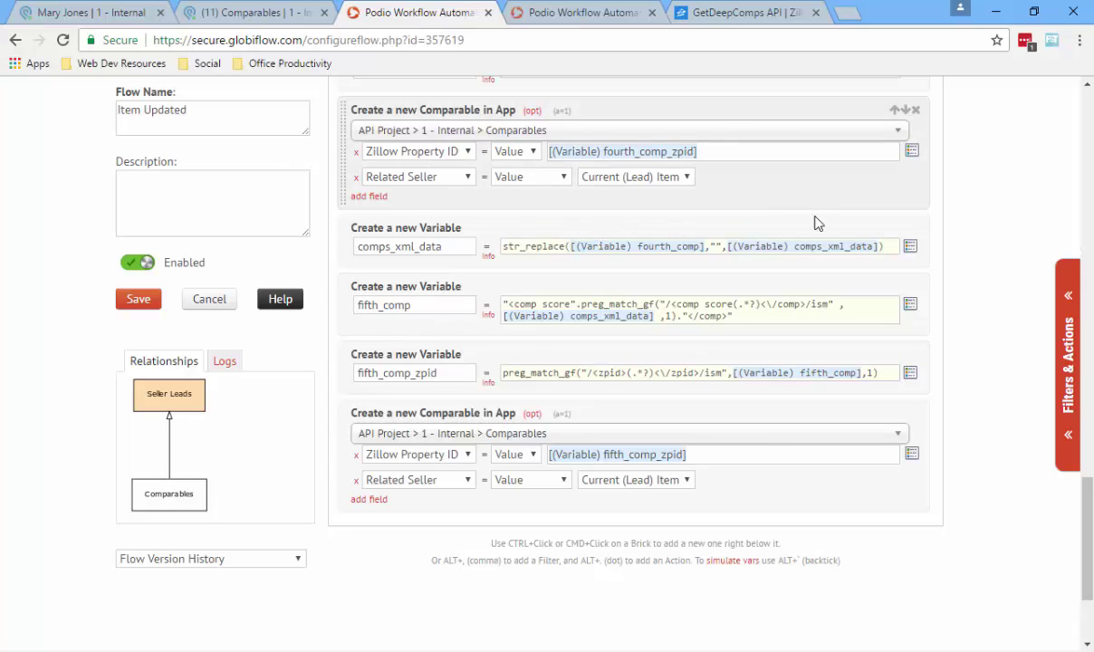
{"action": "scroll", "coordinate": [756, 290], "scroll_direction": "up", "scroll_amount": 1}
{"action": "scroll", "coordinate": [771, 316], "scroll_direction": "up", "scroll_amount": 2}
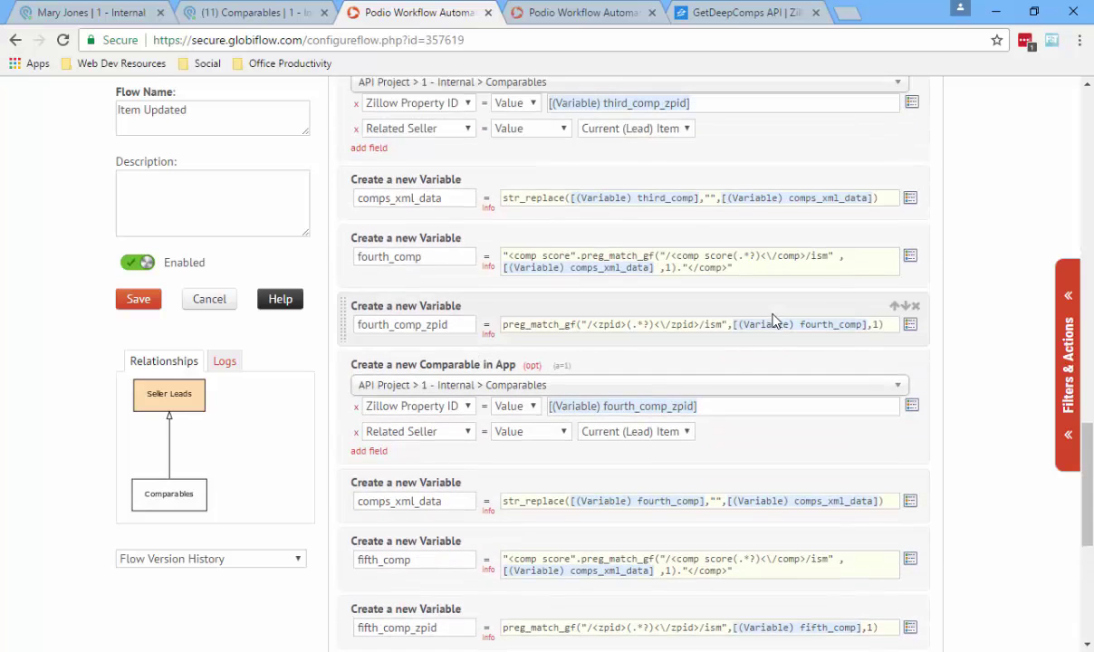
Examine the Item Created flow's filter on a non-empty Zillow Property ID and compare it with the blank new Comparable form
{"action": "left_click", "coordinate": [562, 11]}
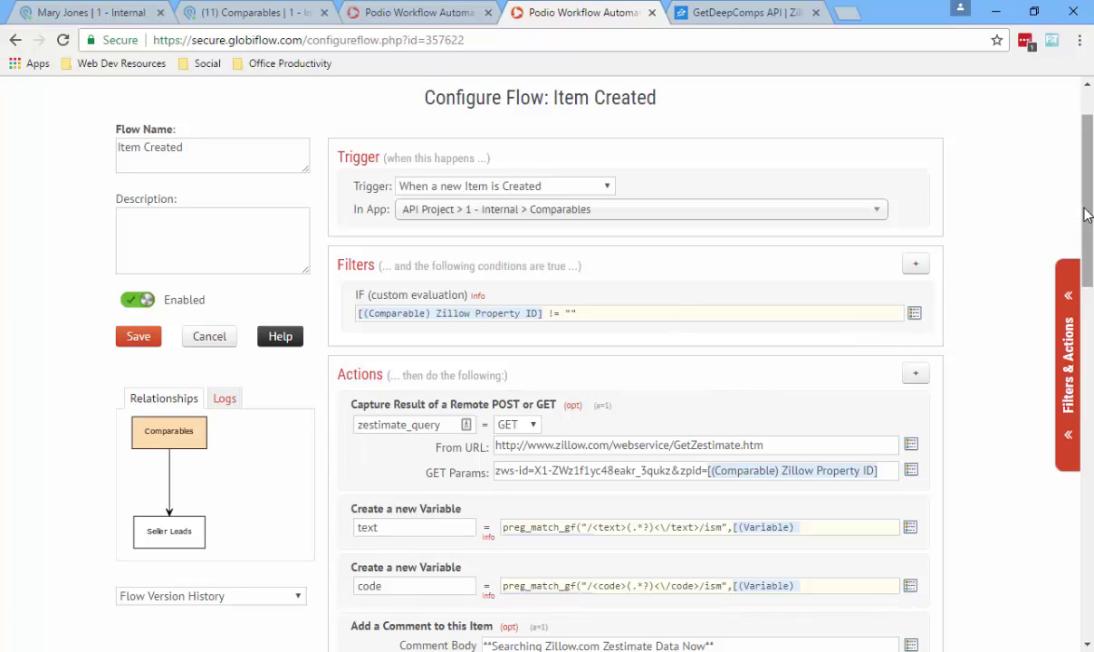
{"action": "left_click_drag", "start_coordinate": [1086, 214], "coordinate": [1091, 220]}
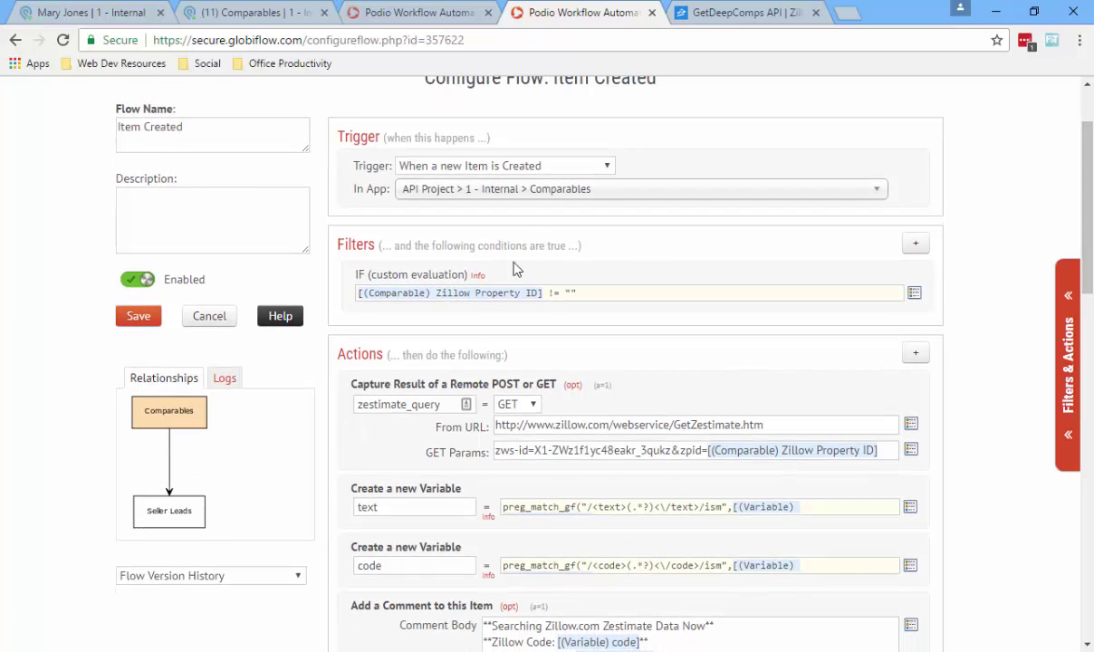
{"action": "triple_click", "coordinate": [569, 294]}
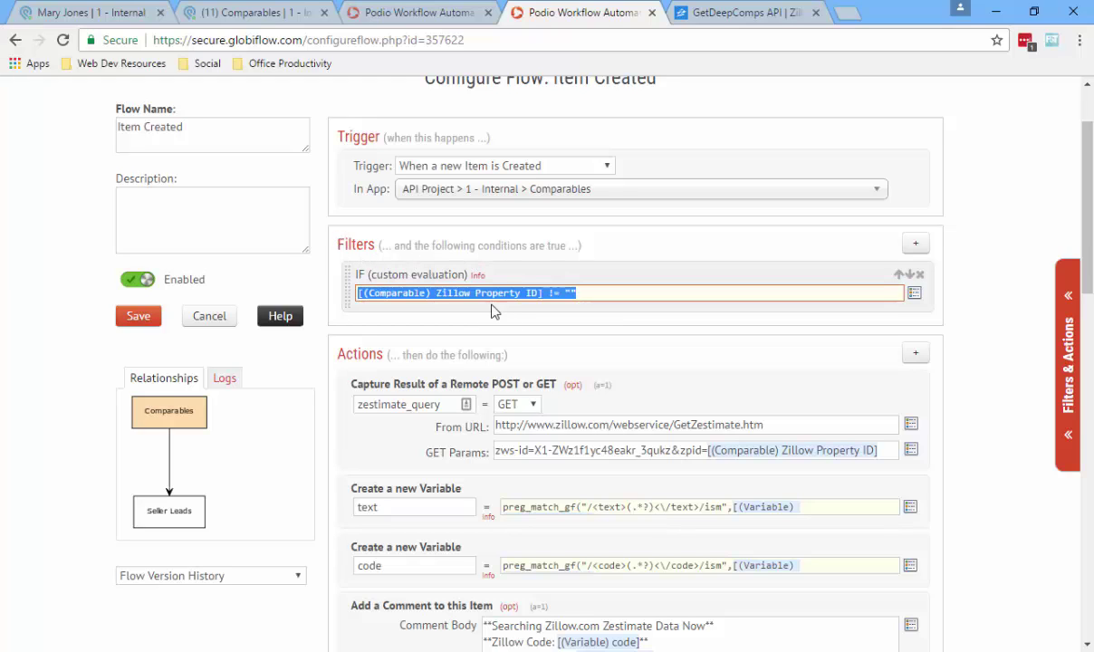
{"action": "left_click", "coordinate": [544, 314]}
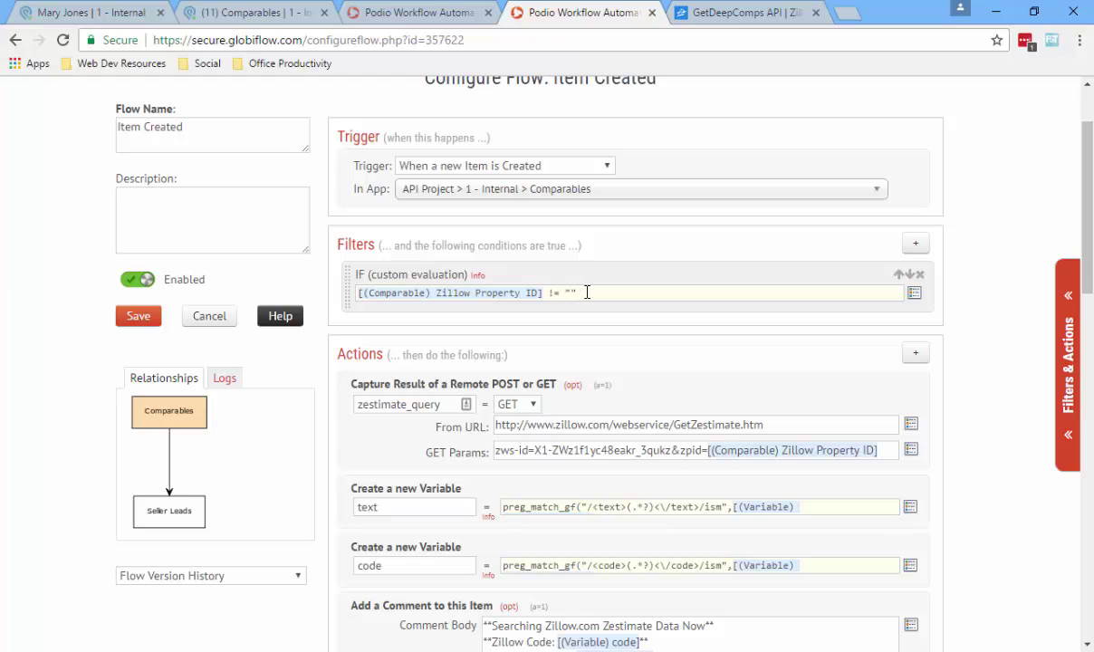
{"action": "left_click", "coordinate": [290, 21]}
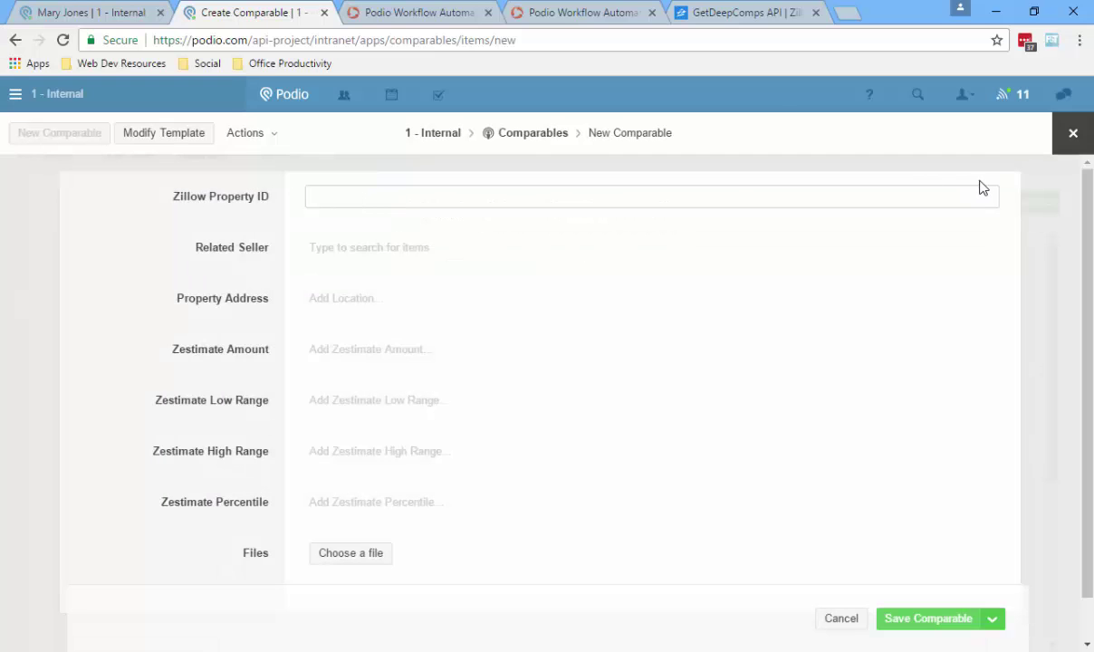
{"action": "left_click", "coordinate": [544, 12]}
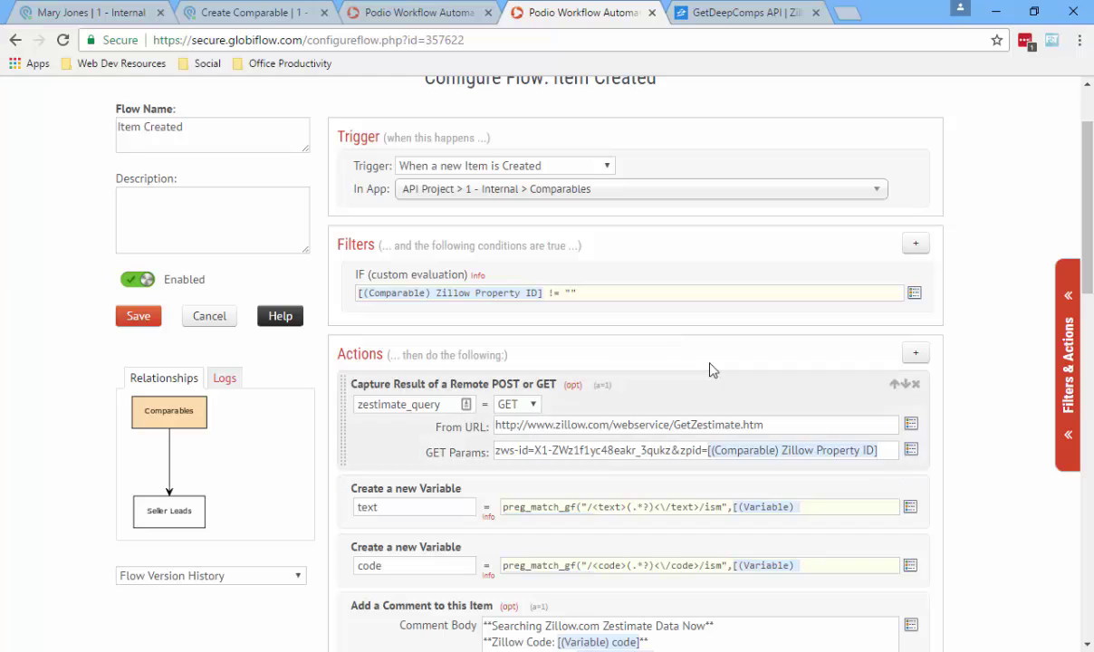
Examine the zestimate_query remote request action and locate Remote POST / GET among the available actions
{"action": "scroll", "coordinate": [715, 444], "scroll_direction": "down", "scroll_amount": 2}
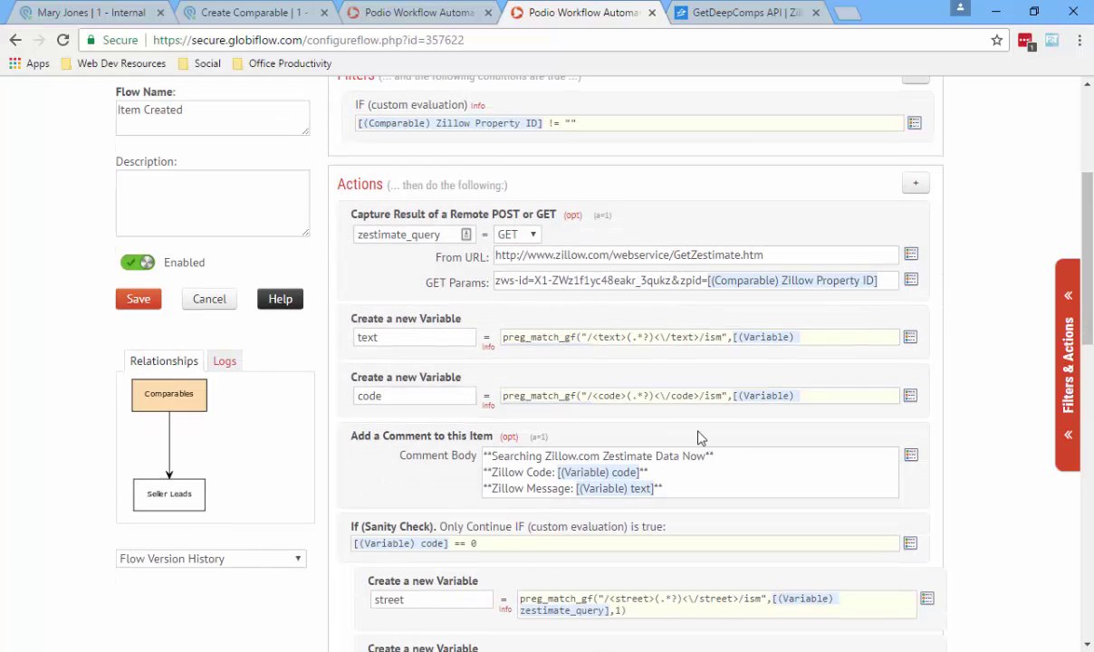
{"action": "scroll", "coordinate": [727, 385], "scroll_direction": "up", "scroll_amount": 1}
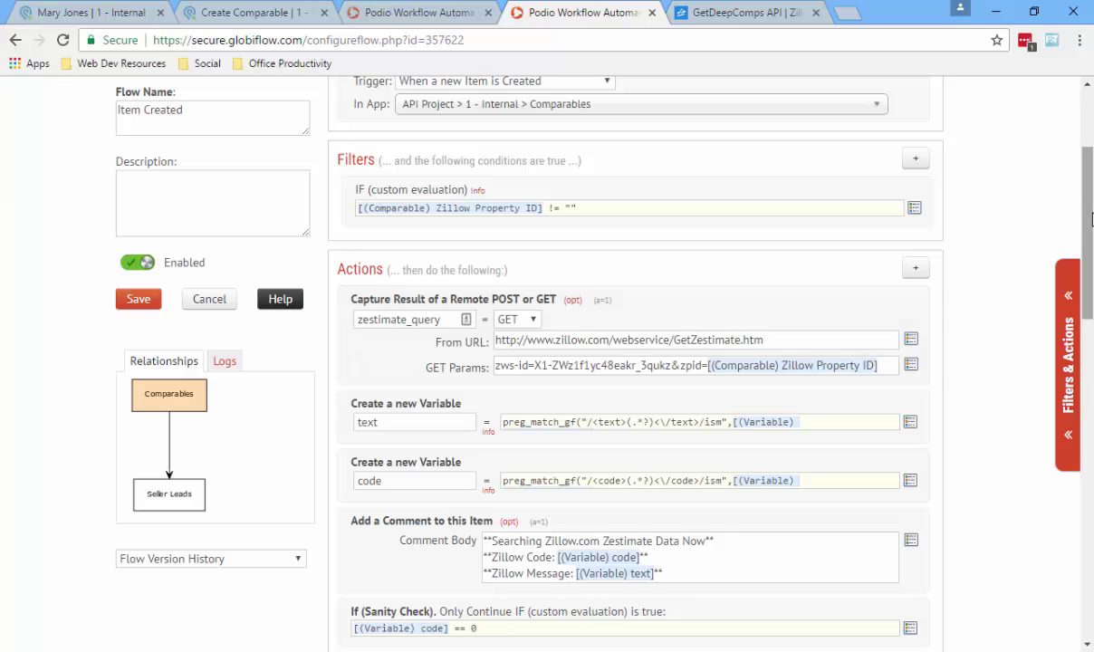
{"action": "left_click_drag", "start_coordinate": [1091, 217], "coordinate": [1092, 205]}
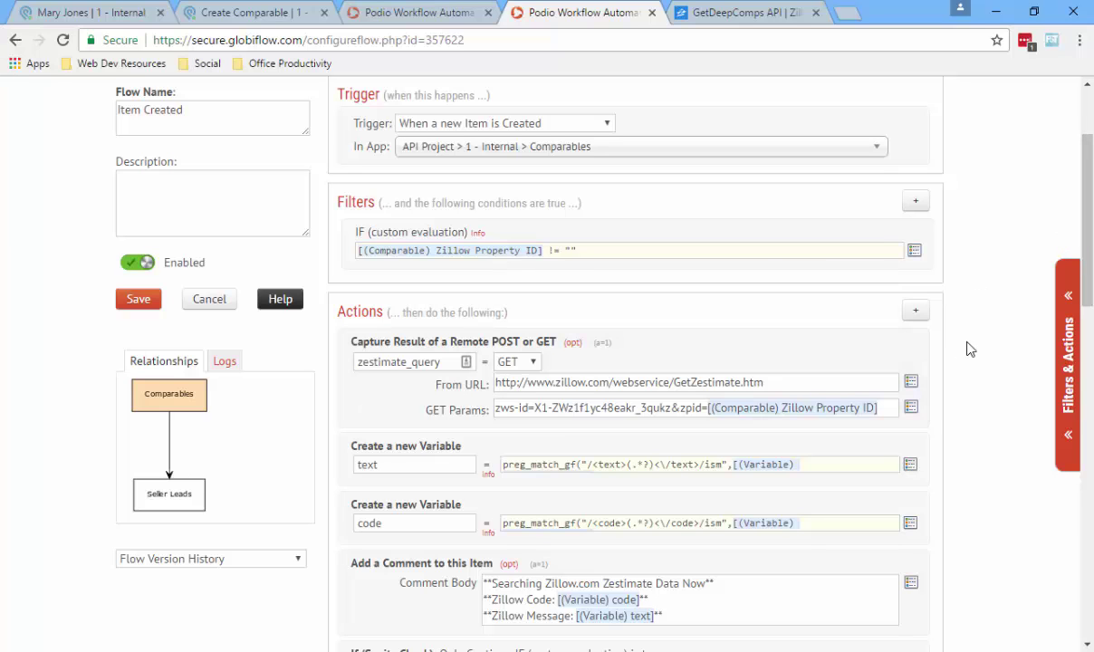
{"action": "scroll", "coordinate": [969, 347], "scroll_direction": "down", "scroll_amount": 1}
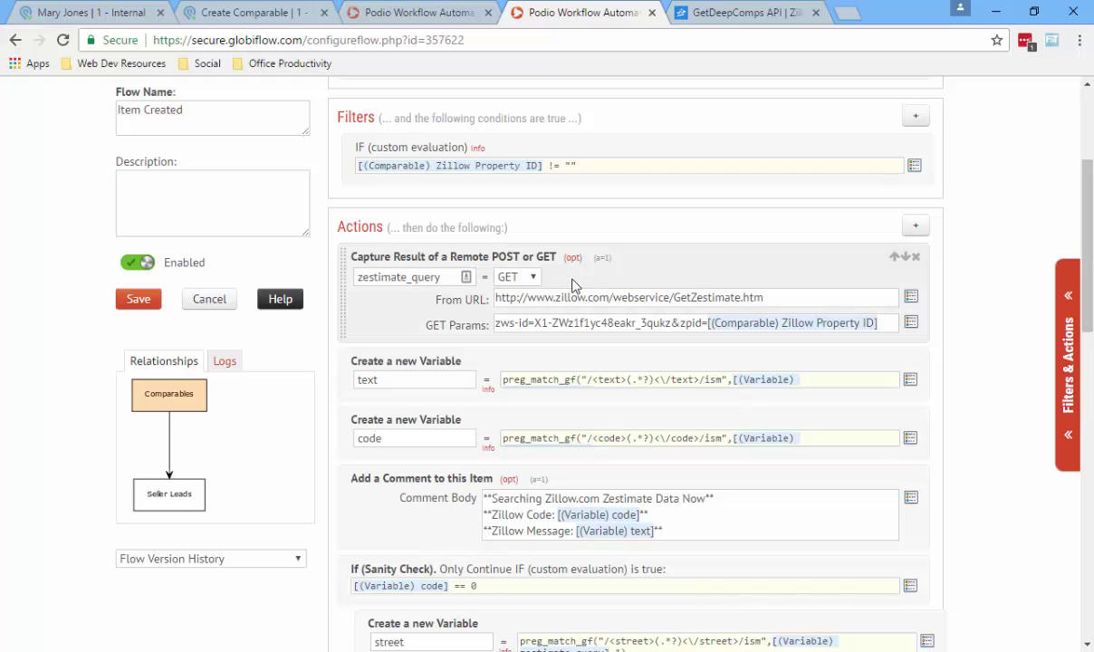
{"action": "double_click", "coordinate": [445, 277]}
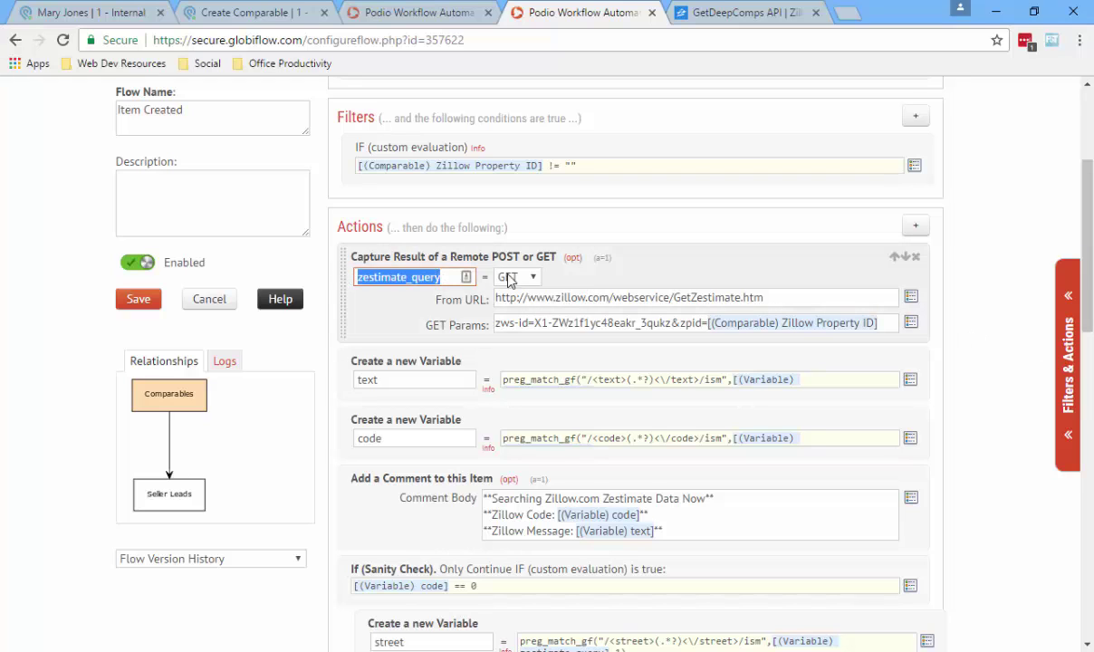
{"action": "left_click", "coordinate": [1068, 345]}
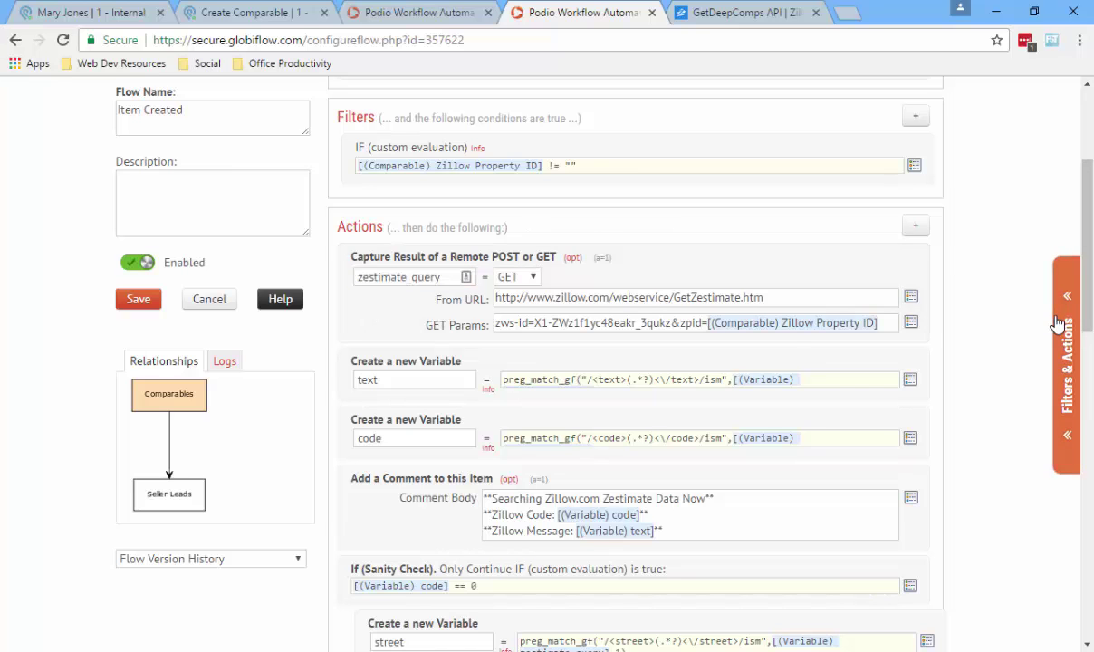
{"action": "left_click_drag", "start_coordinate": [1071, 172], "coordinate": [1078, 612]}
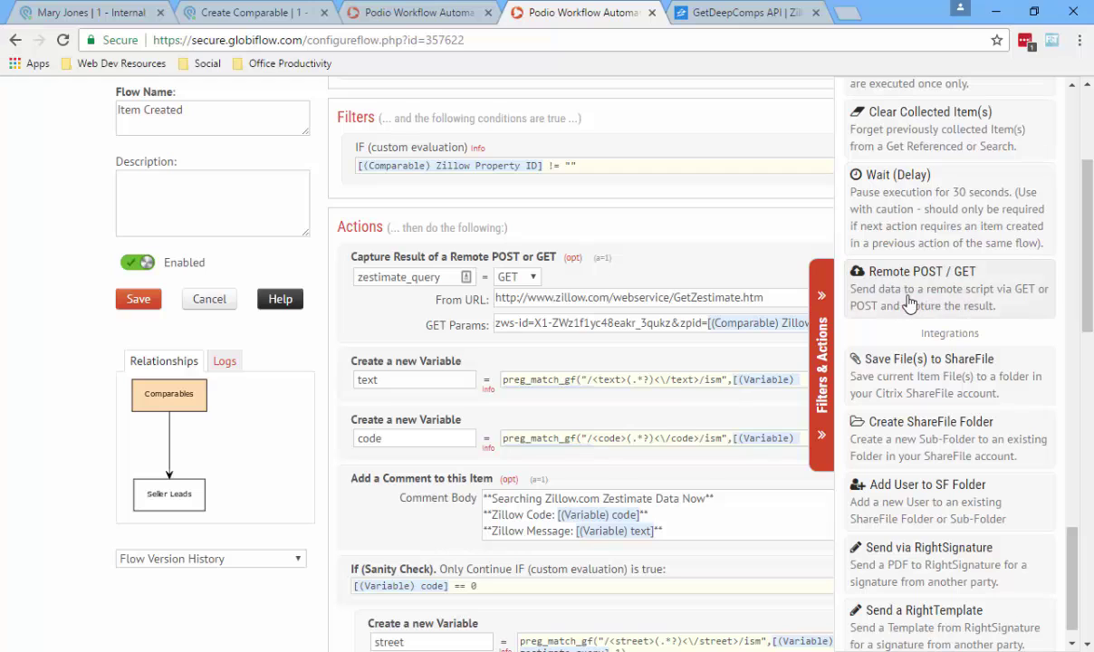
{"action": "left_click", "coordinate": [825, 335]}
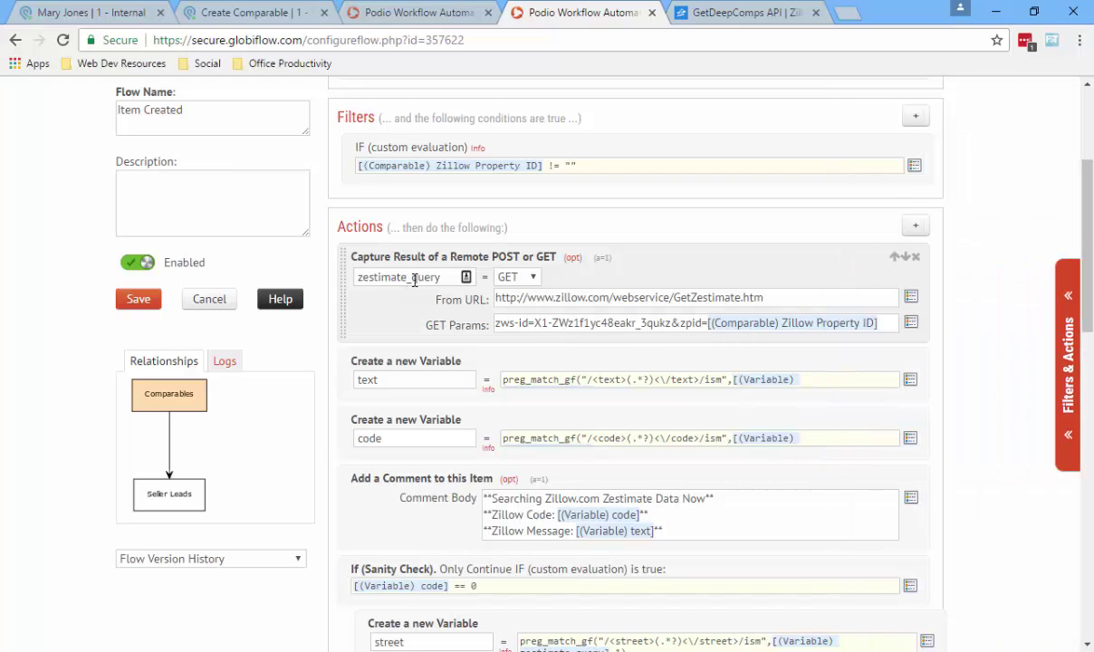
Inspect the zestimate_query action's request method options and the zws-id value in its GET parameters
{"action": "left_click", "coordinate": [533, 280]}
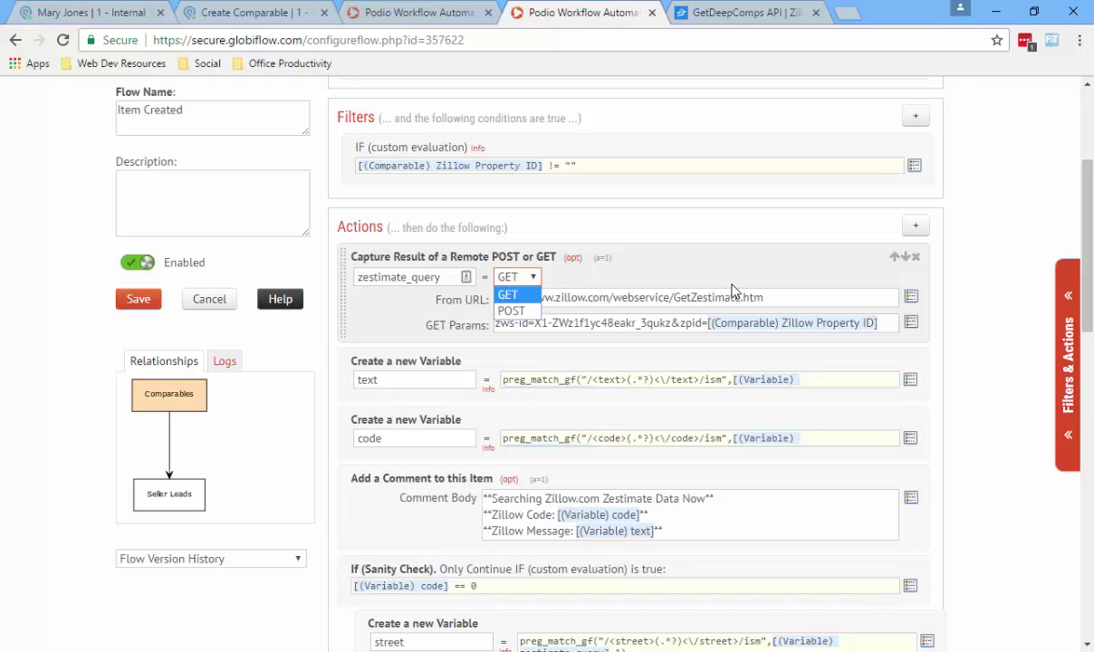
{"action": "left_click", "coordinate": [489, 310]}
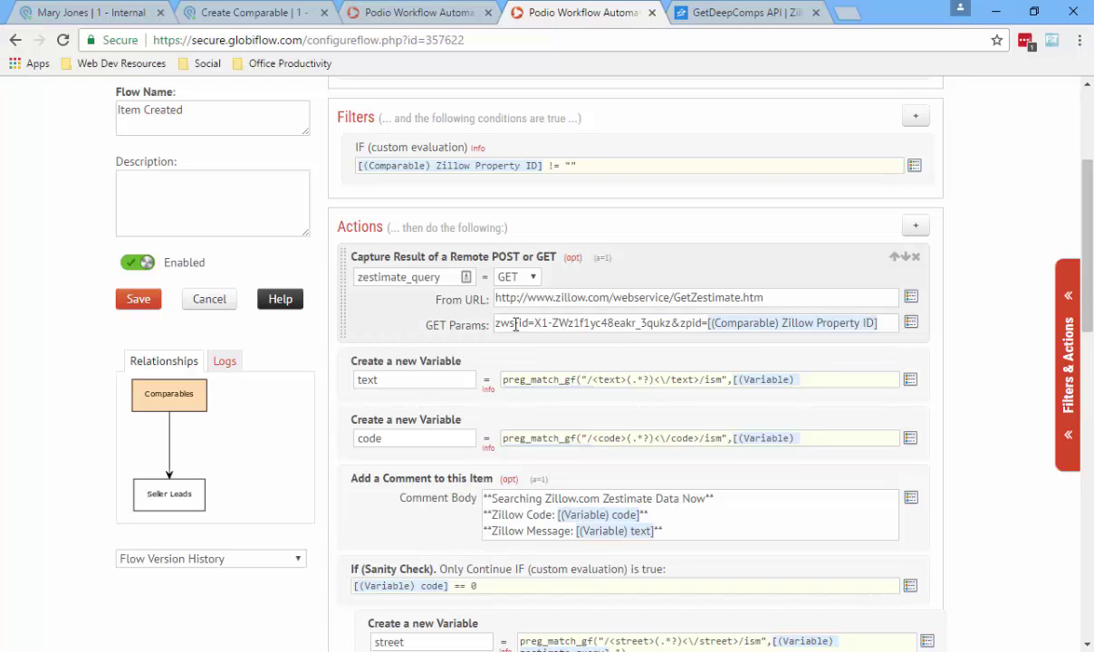
{"action": "left_click_drag", "start_coordinate": [534, 322], "coordinate": [669, 322]}
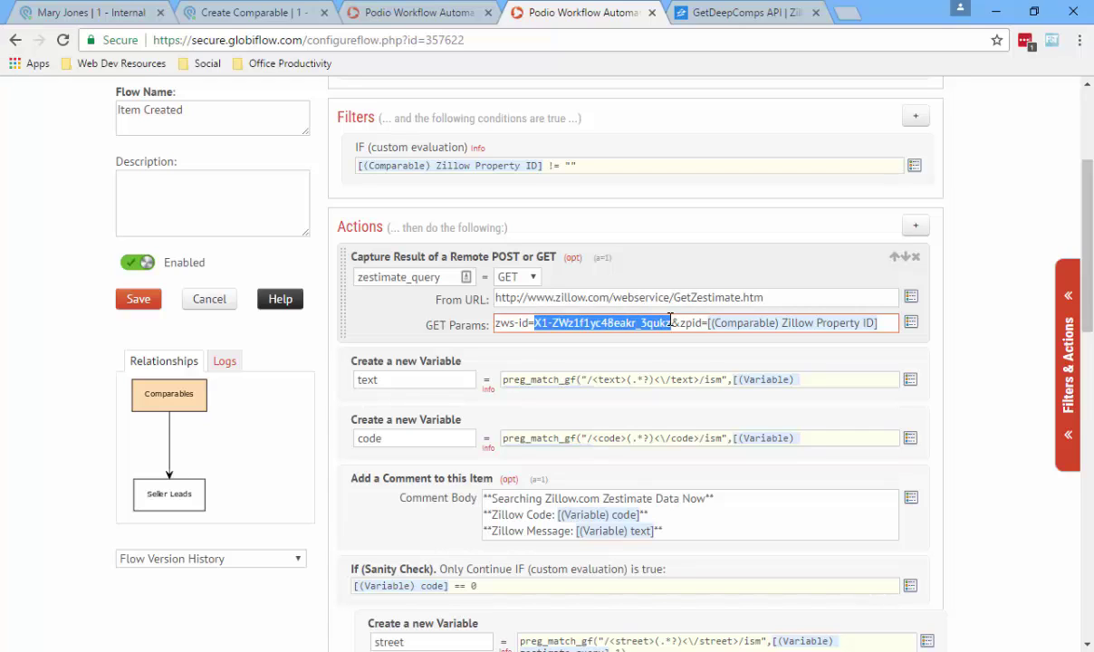
{"action": "left_click", "coordinate": [683, 336]}
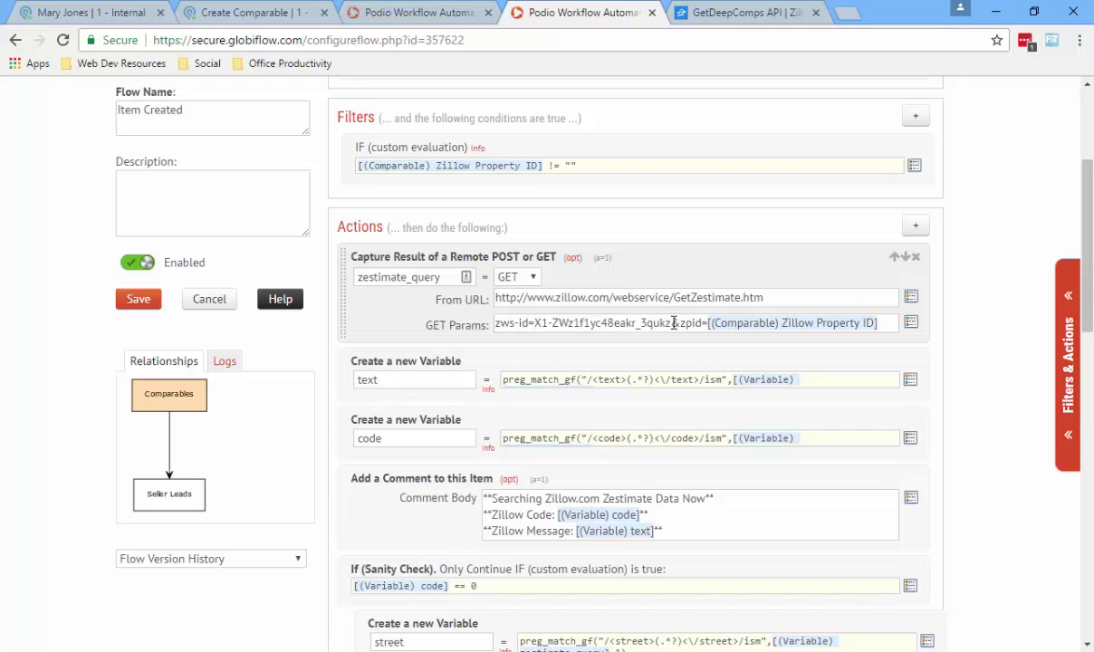
Inspect the zpid parameter and its (Comparable) Zillow Property ID token against the field on the new Comparable form
{"action": "left_click_drag", "start_coordinate": [672, 323], "coordinate": [706, 323]}
{"action": "left_click", "coordinate": [685, 332]}
{"action": "left_click", "coordinate": [710, 325]}
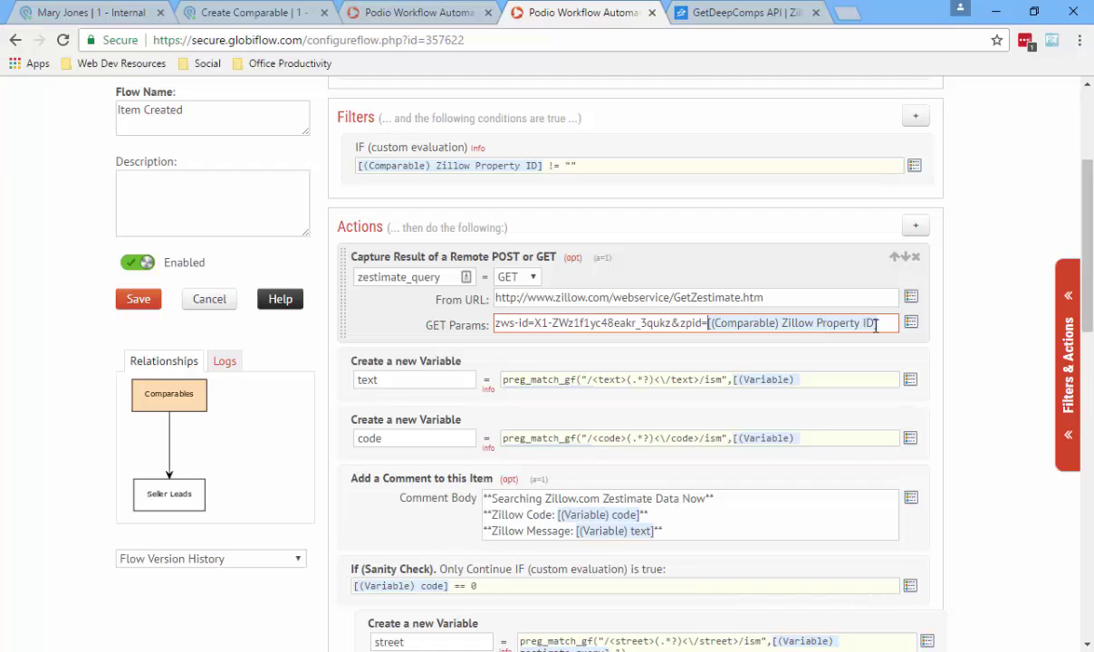
{"action": "left_click", "coordinate": [249, 13]}
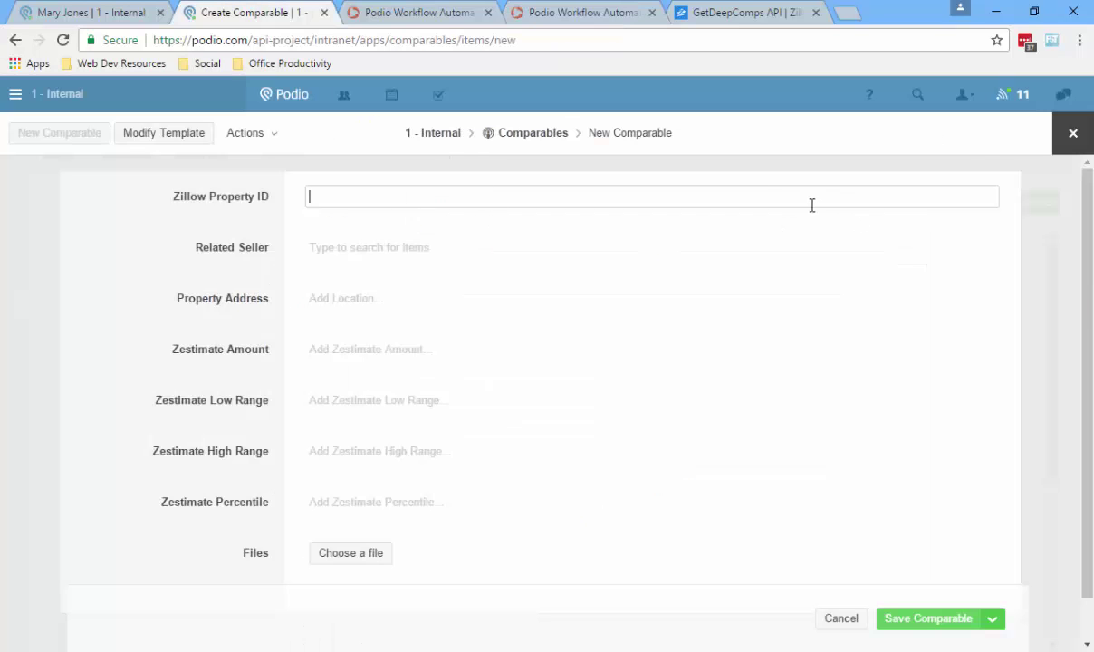
{"action": "left_click", "coordinate": [629, 15]}
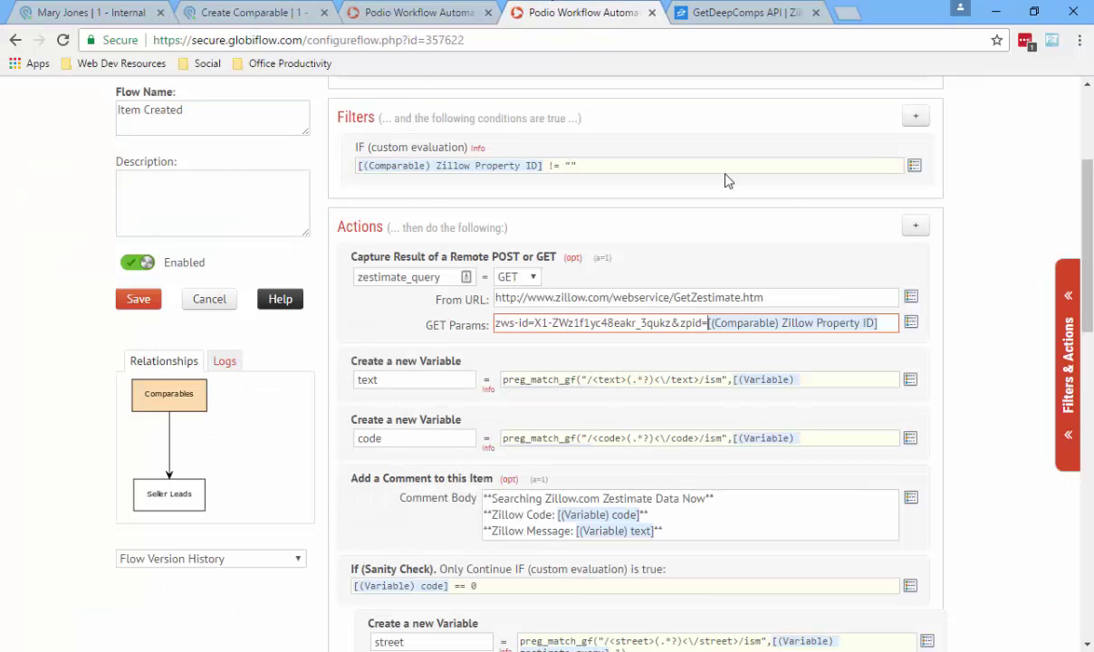
{"action": "left_click", "coordinate": [880, 326]}
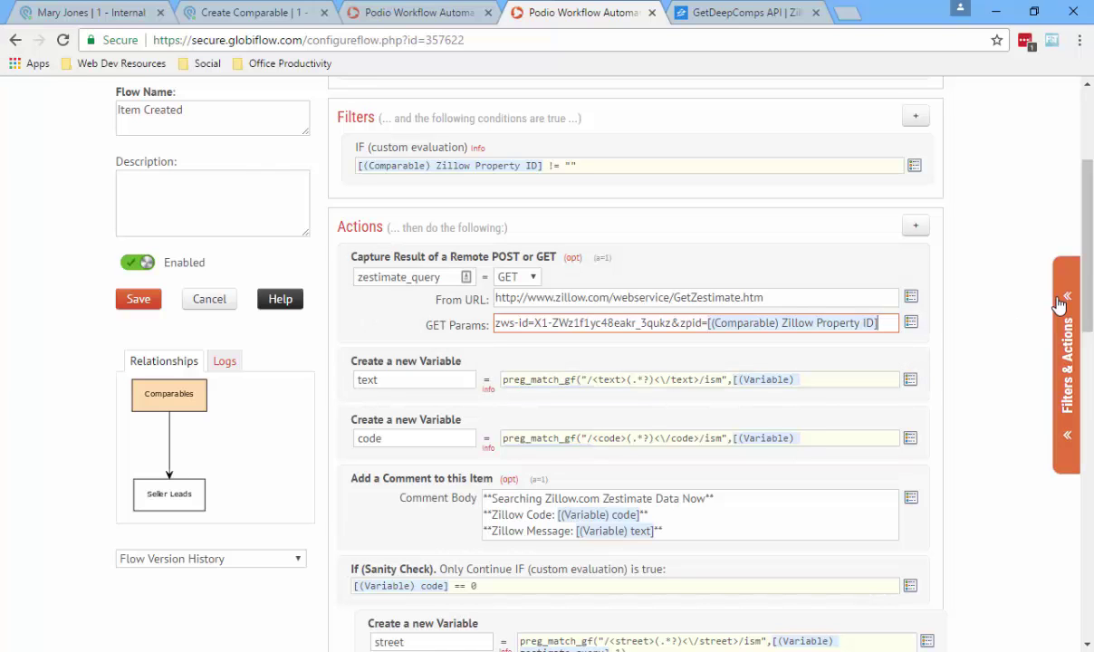
Review the text and code variables that follow the zestimate_query request in the Item Created flow
{"action": "scroll", "coordinate": [1058, 304], "scroll_direction": "down", "scroll_amount": 2}
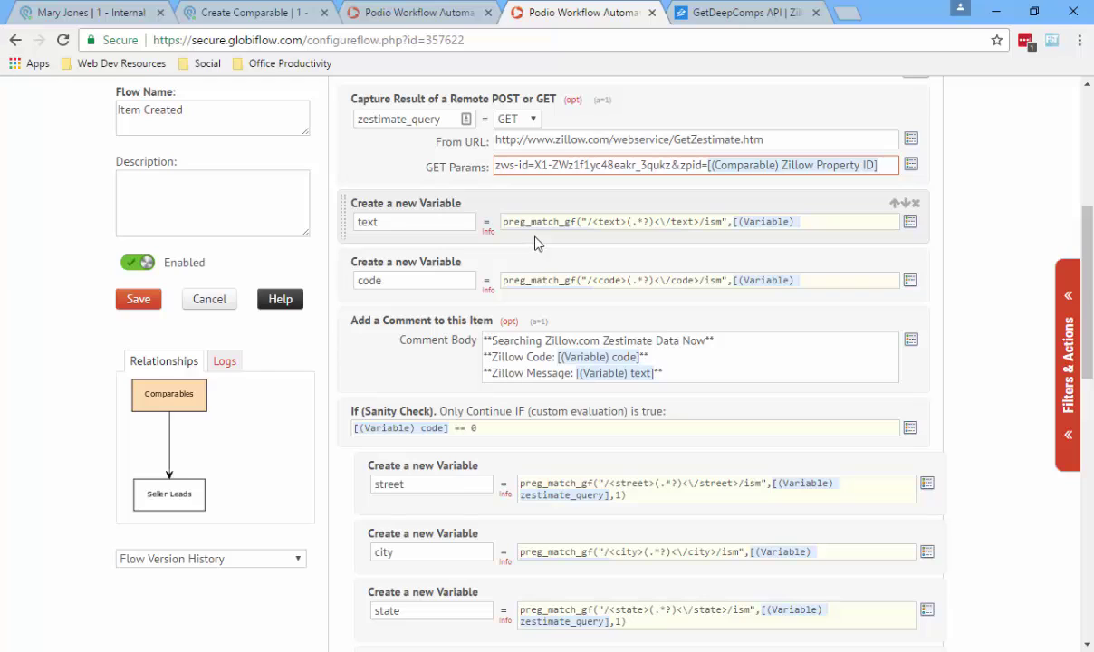
{"action": "left_click", "coordinate": [846, 226]}
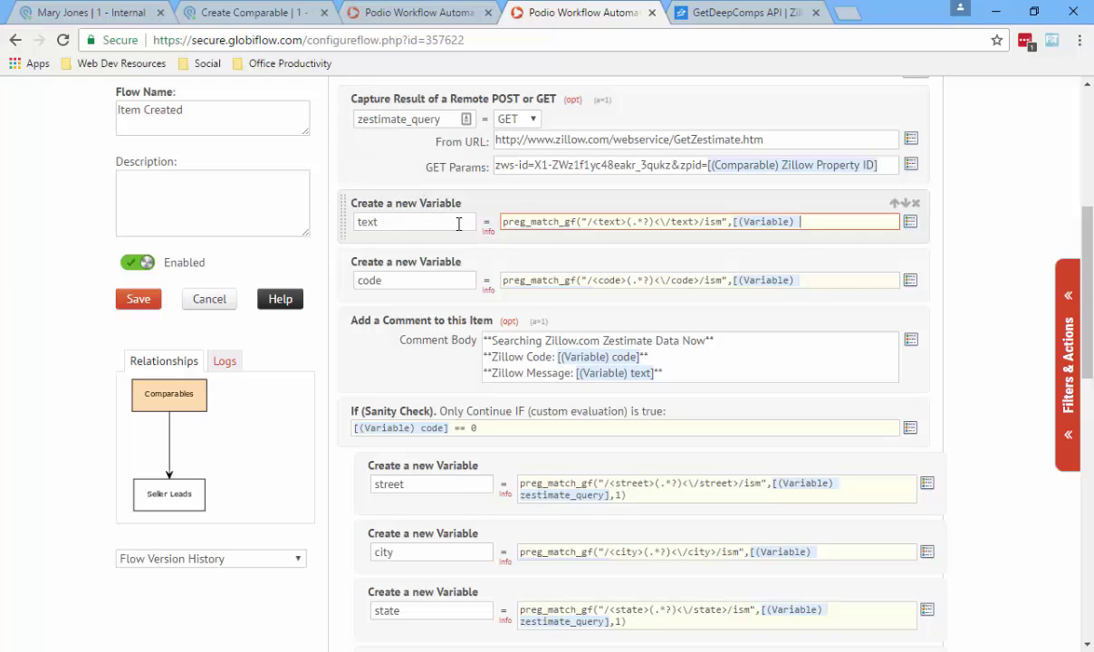
{"action": "left_click_drag", "start_coordinate": [456, 224], "coordinate": [341, 218]}
{"action": "left_click_drag", "start_coordinate": [426, 280], "coordinate": [327, 285]}
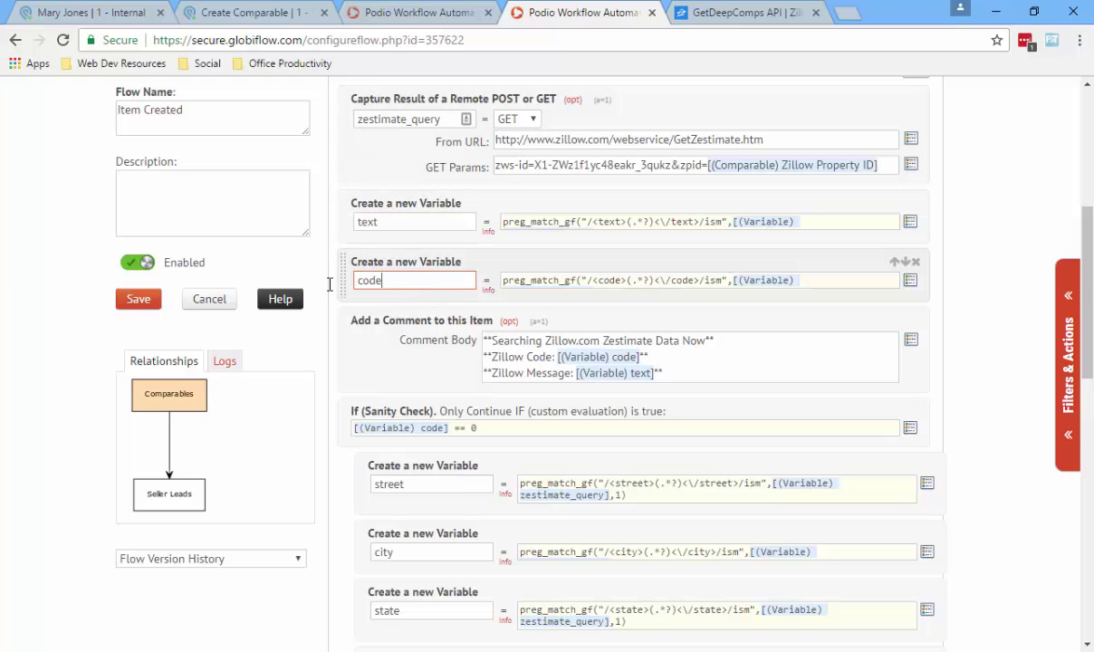
Find the matching text and code variables in the Item Updated flow and examine their comps_query expressions
{"action": "left_click", "coordinate": [412, 20]}
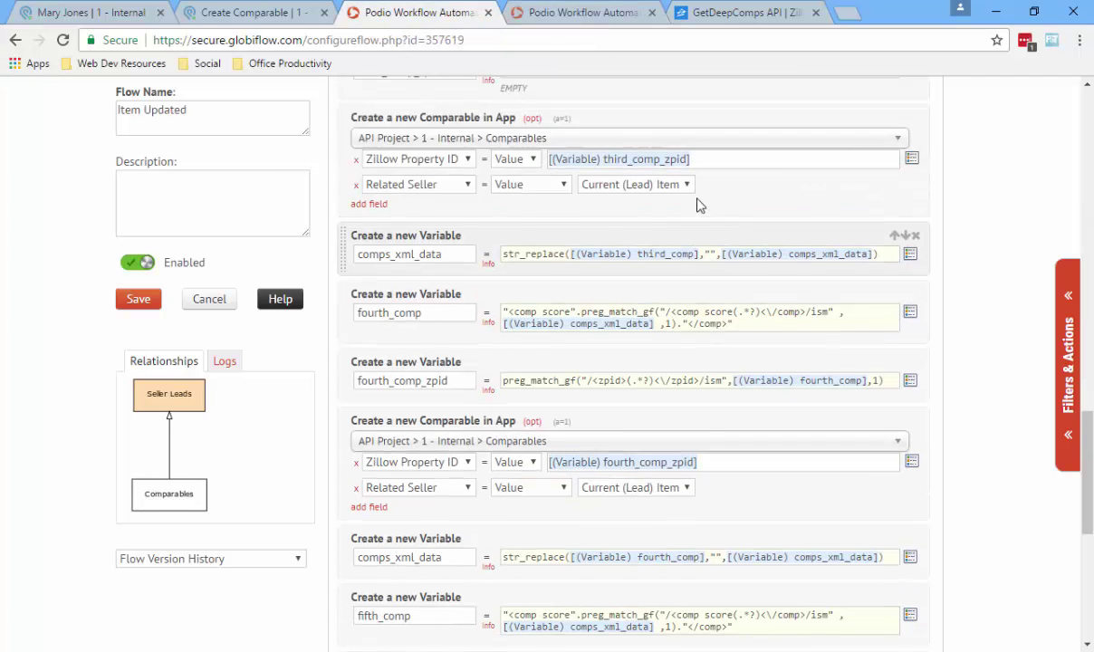
{"action": "scroll", "coordinate": [843, 373], "scroll_direction": "up", "scroll_amount": 20}
{"action": "scroll", "coordinate": [727, 350], "scroll_direction": "down", "scroll_amount": 4}
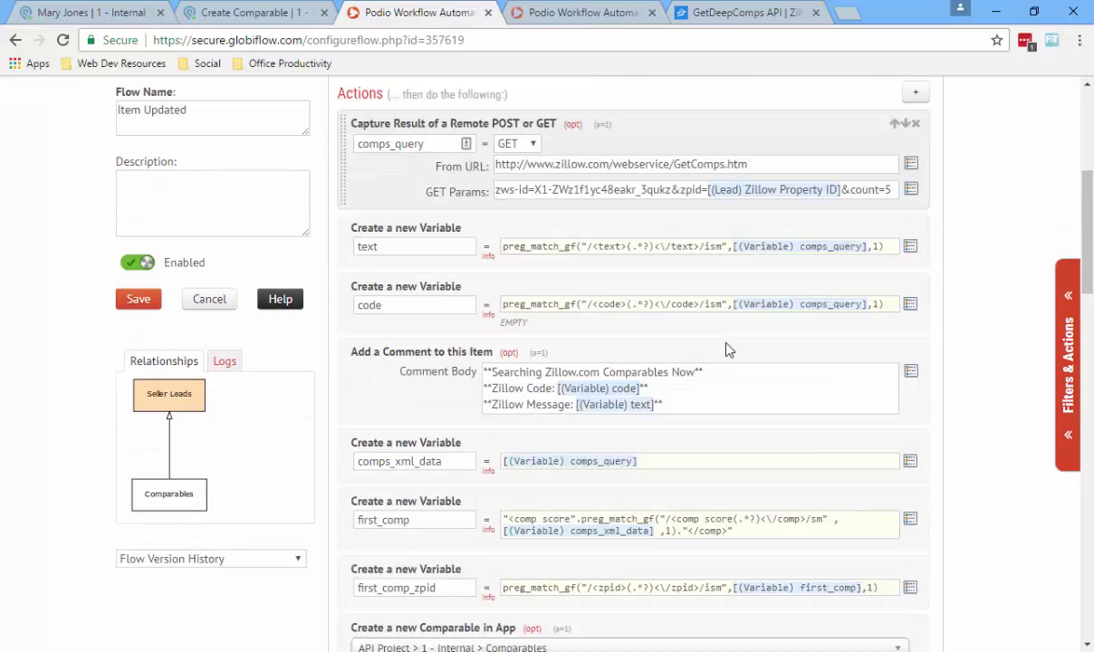
{"action": "scroll", "coordinate": [728, 348], "scroll_direction": "down", "scroll_amount": 1}
{"action": "scroll", "coordinate": [728, 348], "scroll_direction": "up", "scroll_amount": 3}
{"action": "scroll", "coordinate": [730, 344], "scroll_direction": "down", "scroll_amount": 4}
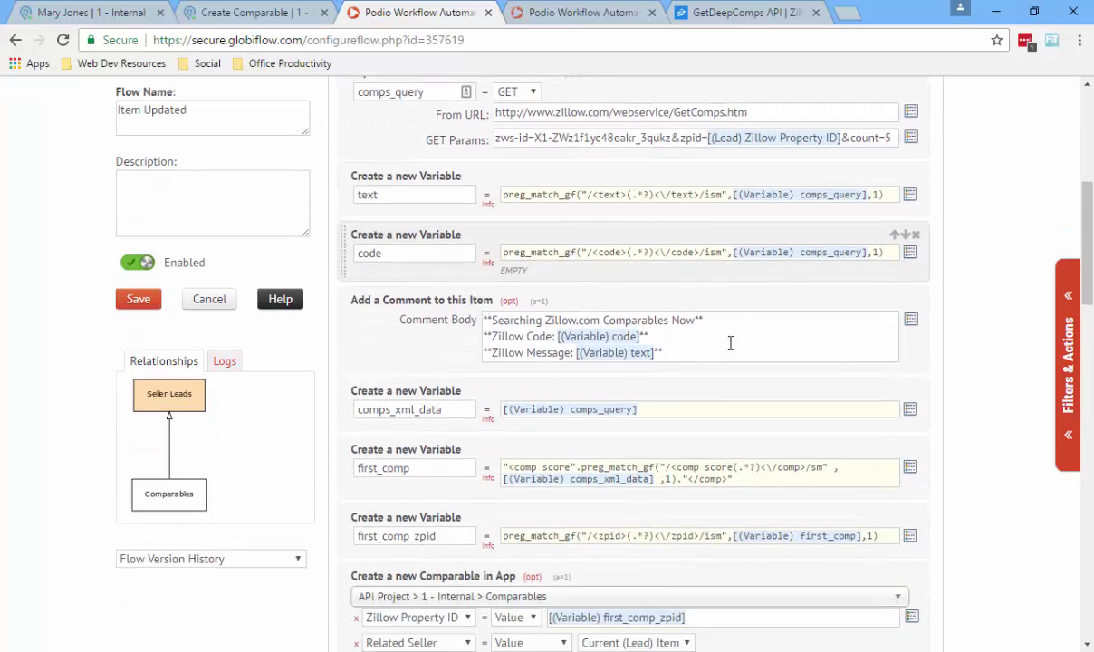
{"action": "scroll", "coordinate": [730, 342], "scroll_direction": "up", "scroll_amount": 2}
{"action": "double_click", "coordinate": [368, 364]}
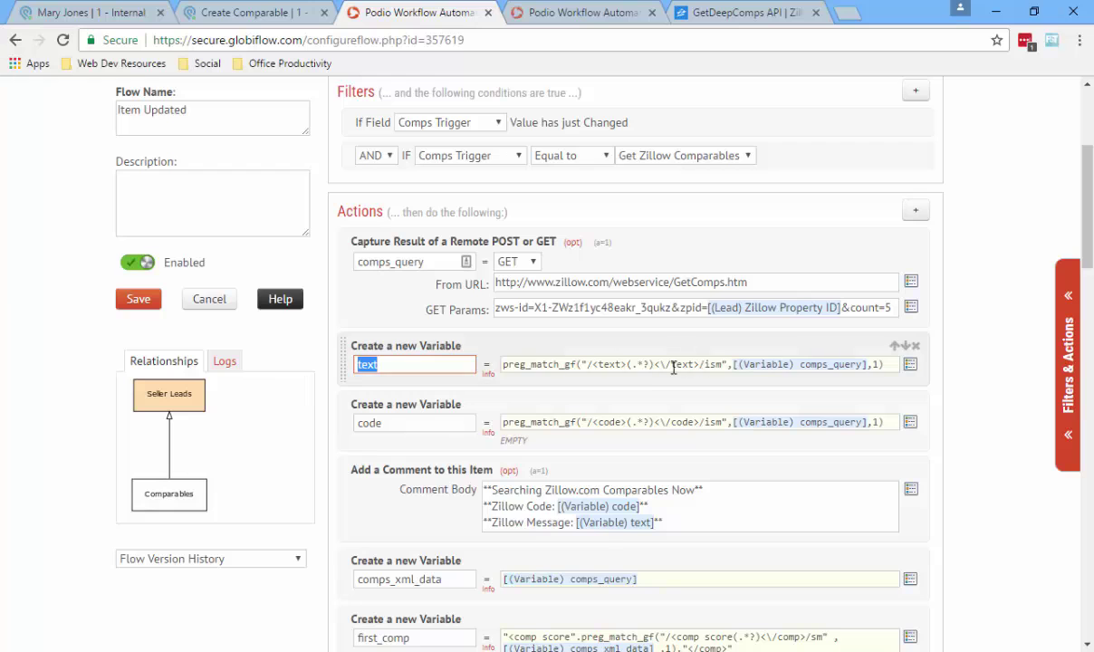
Inspect the variable token passed to preg_match_gf in the Item Created flow's text variable
{"action": "left_click", "coordinate": [553, 12]}
{"action": "left_click", "coordinate": [832, 224]}
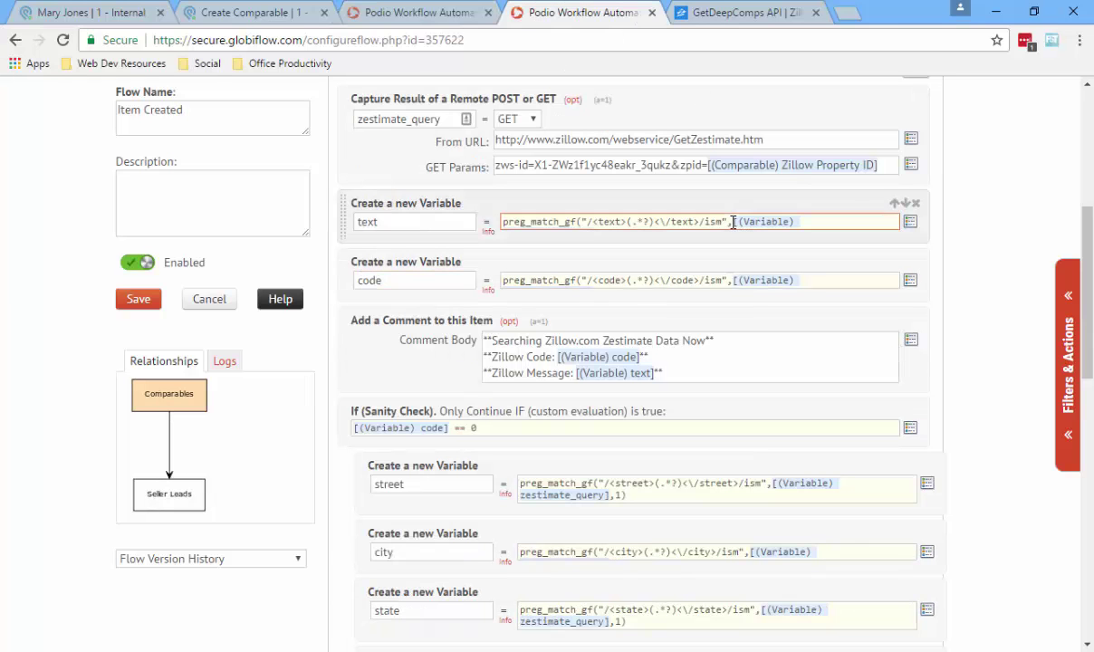
{"action": "key", "text": "Down"}
{"action": "key", "text": "Up"}
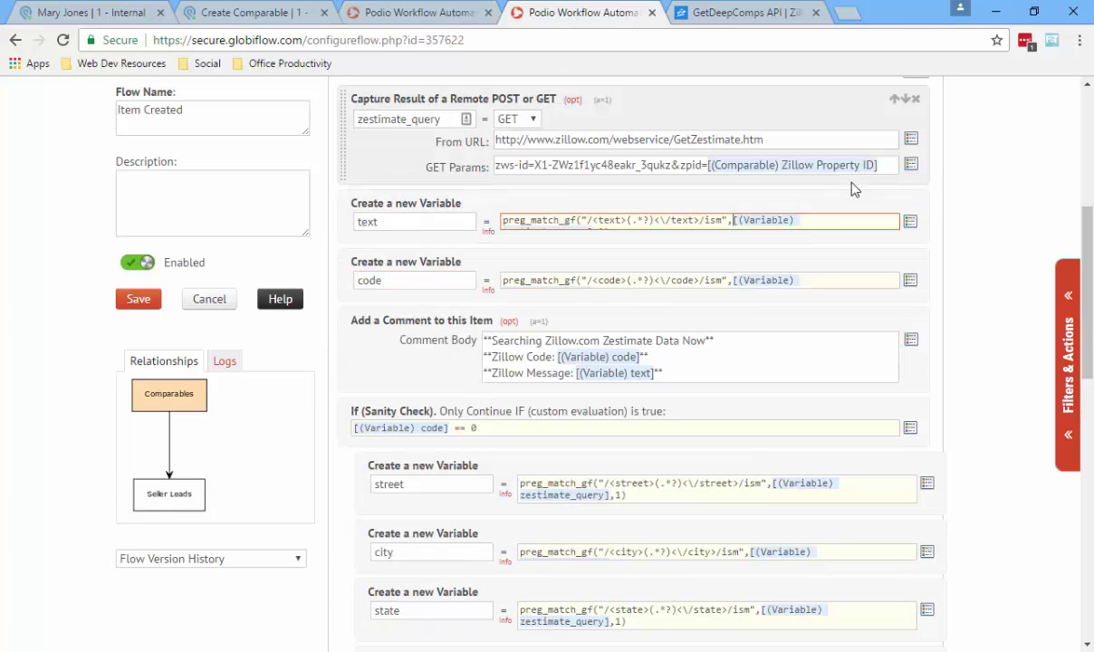
{"action": "left_click_drag", "start_coordinate": [735, 220], "coordinate": [583, 234]}
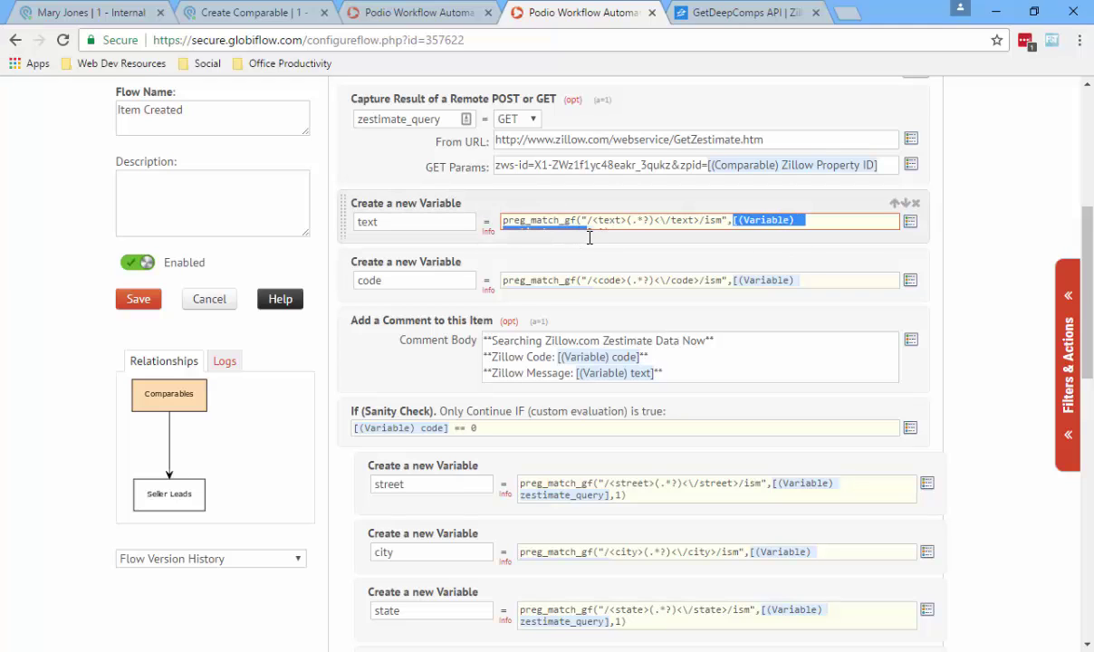
Replace the variable token in the text variable's preg_match_gf expression by reinserting the (Variable) zestimate_query field token
{"action": "left_click_drag", "start_coordinate": [591, 243], "coordinate": [593, 242]}
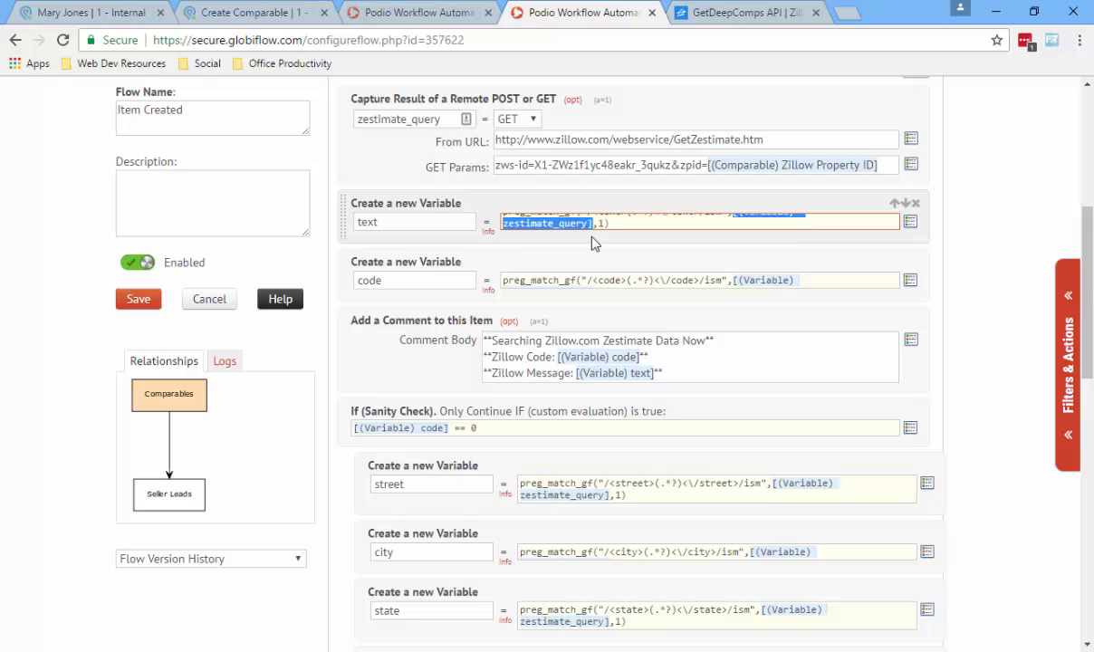
{"action": "key", "text": "BackSpace"}
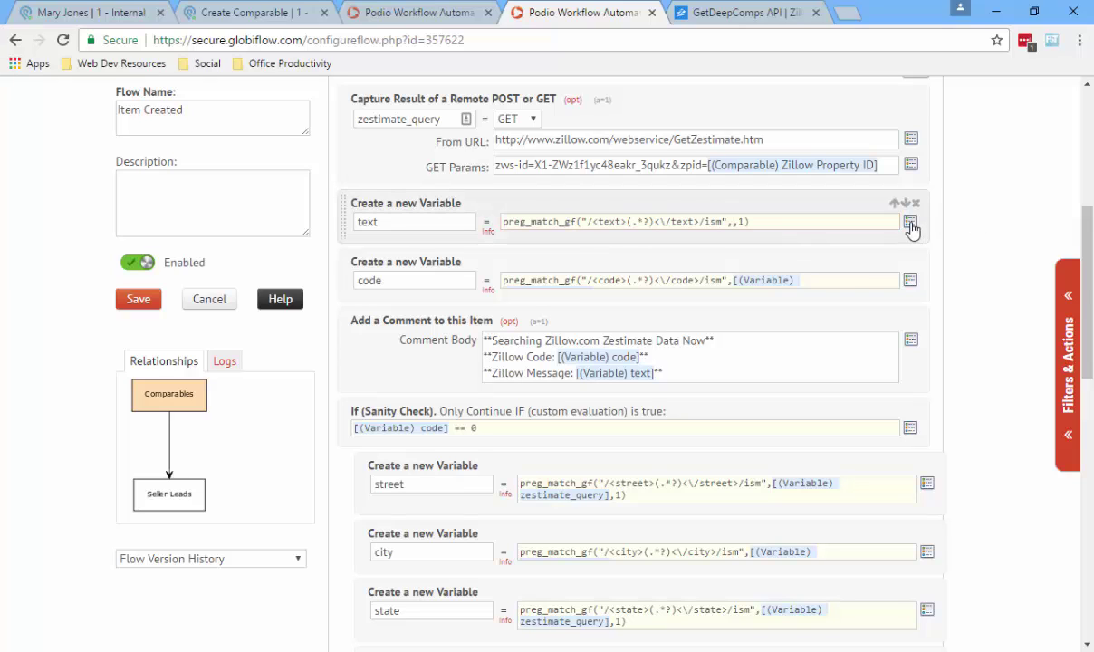
{"action": "left_click", "coordinate": [911, 224]}
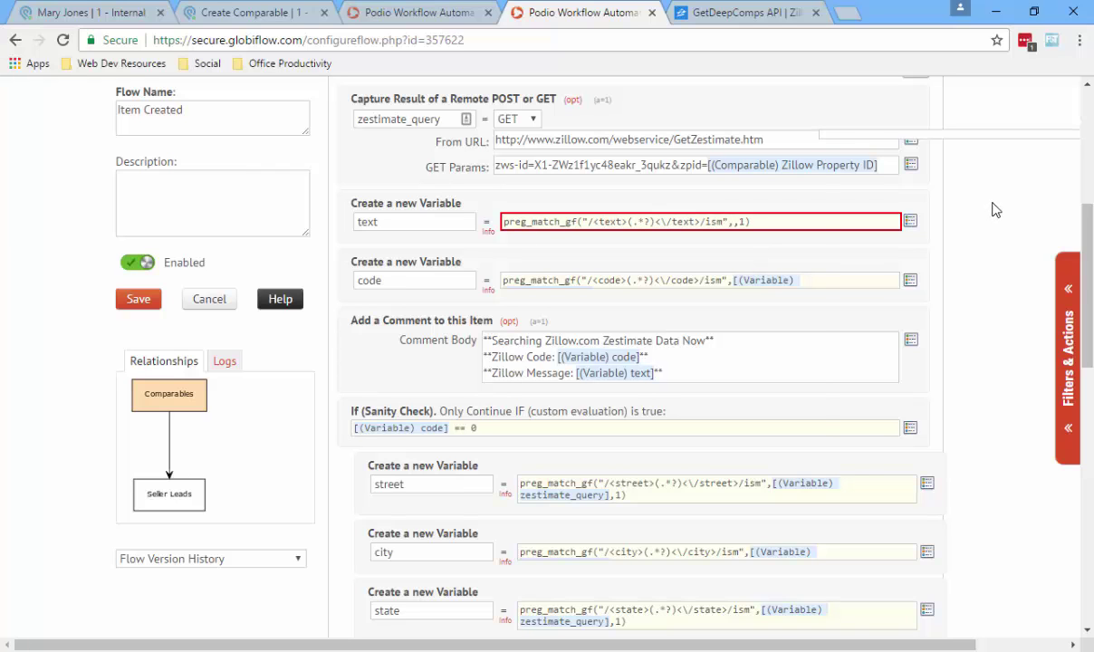
{"action": "type", "text": "var"}
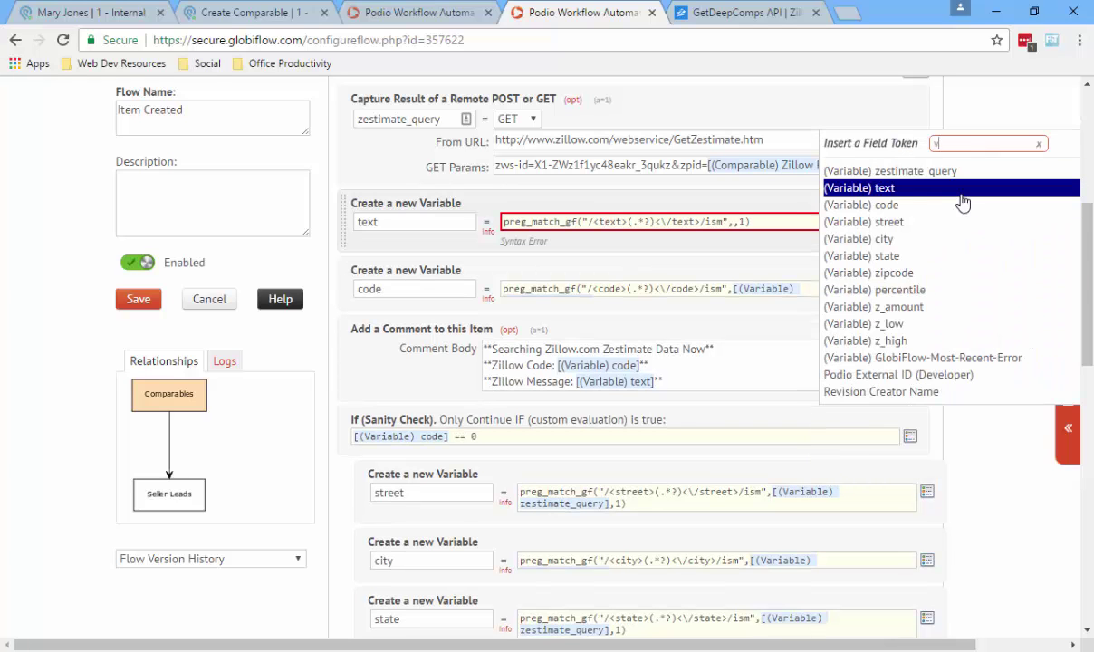
{"action": "left_click", "coordinate": [937, 176]}
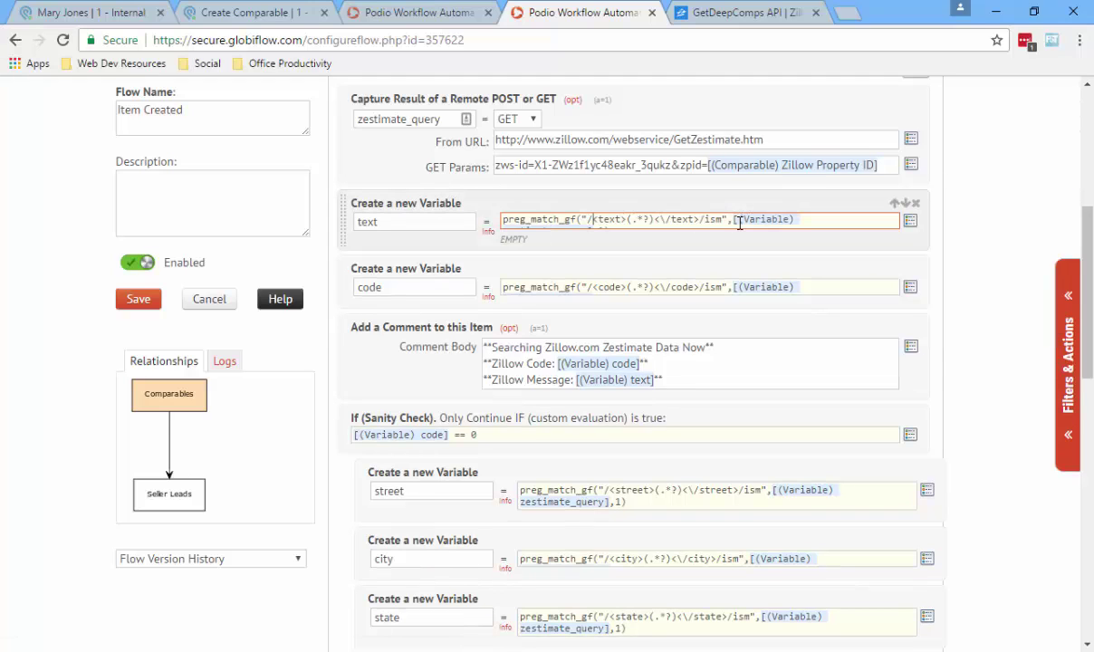
{"action": "key", "text": "Down"}
{"action": "key", "text": "Up"}
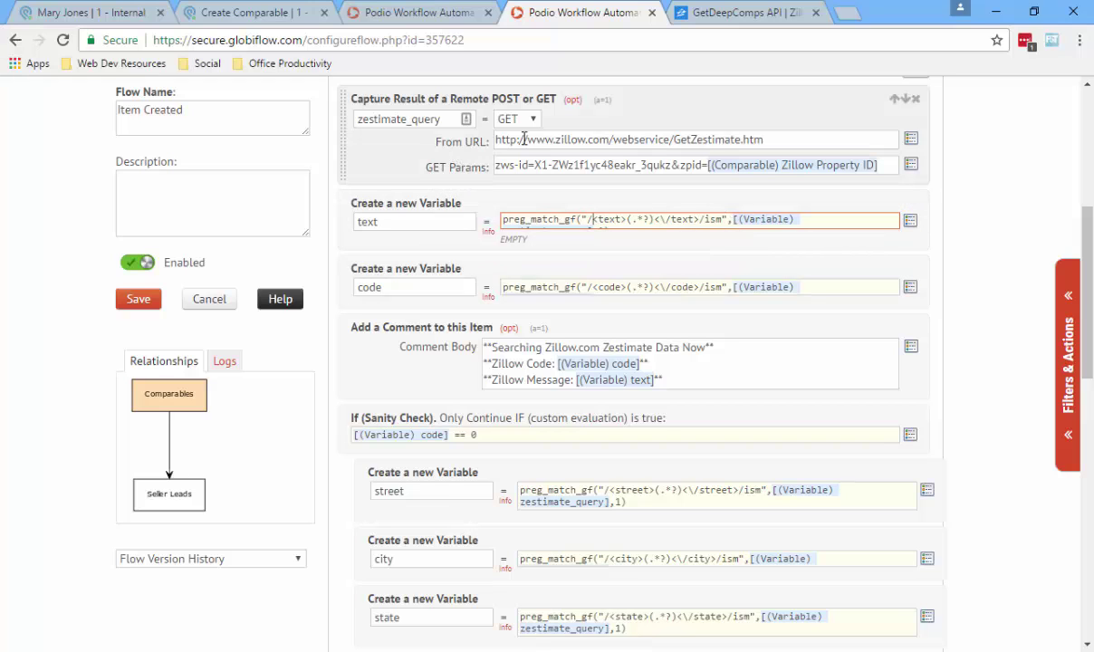
{"action": "double_click", "coordinate": [455, 122]}
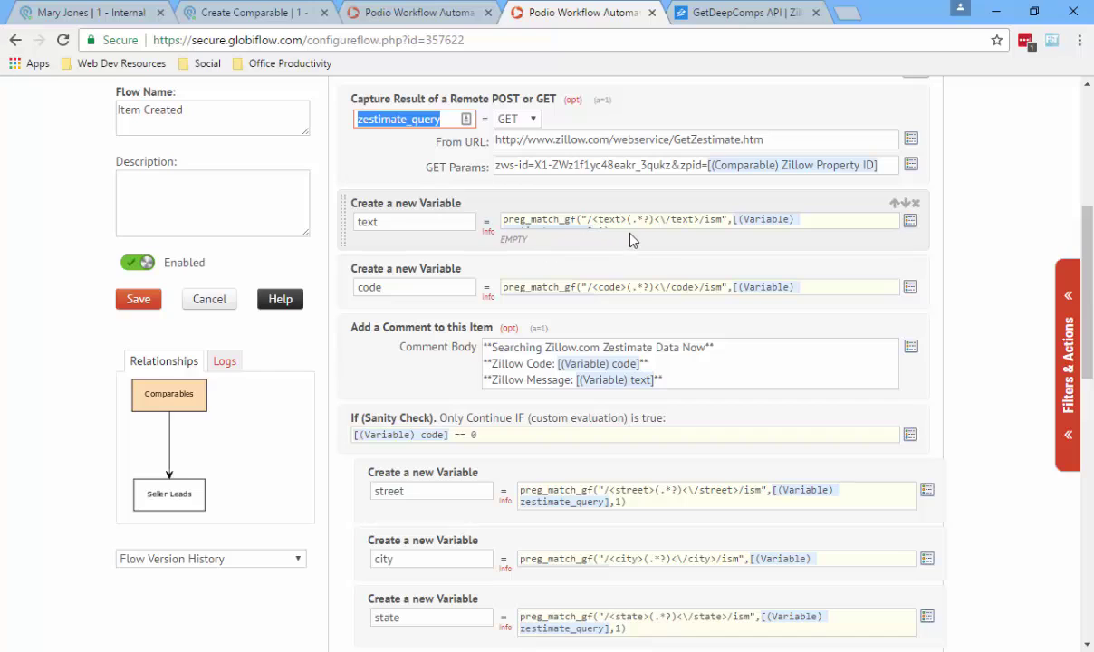
Replace the code variable's expression with a copy of the text variable's preg_match_gf expression
{"action": "left_click", "coordinate": [576, 219]}
{"action": "triple_click", "coordinate": [577, 219]}
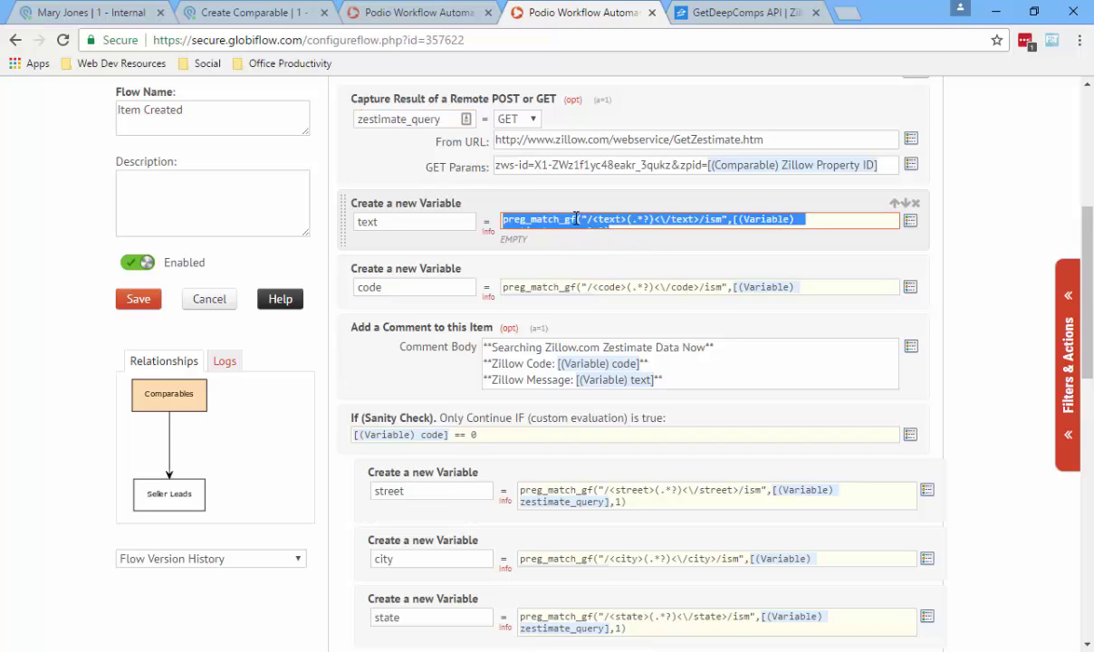
{"action": "left_click", "coordinate": [810, 286]}
{"action": "triple_click", "coordinate": [810, 285]}
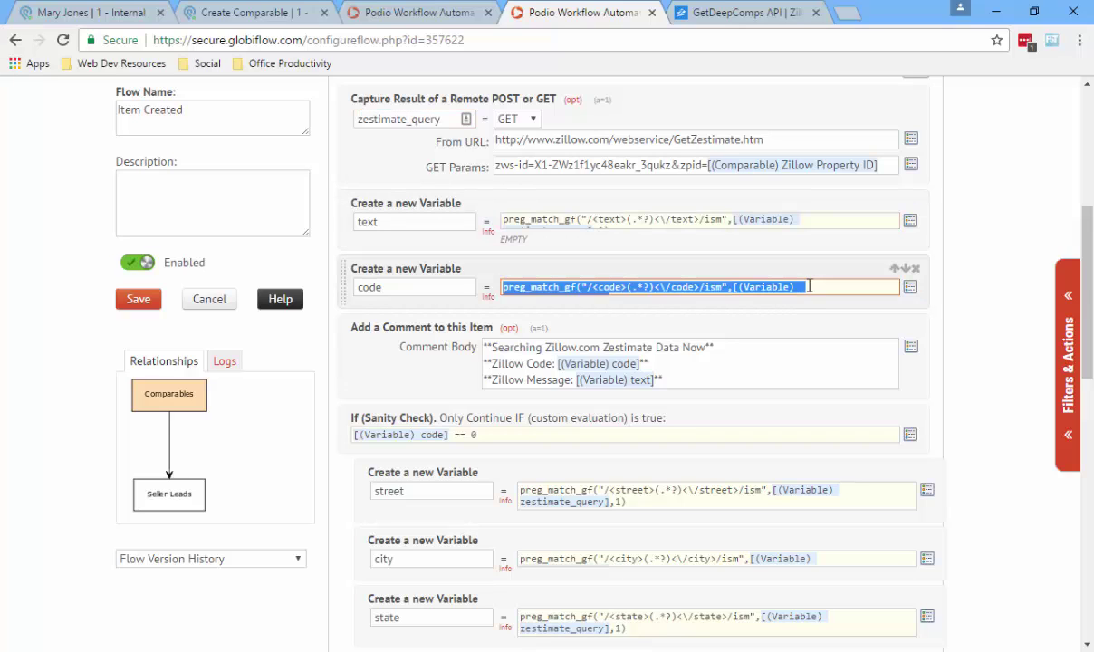
{"action": "key", "text": "BackSpace"}
{"action": "key", "text": "ctrl+v"}
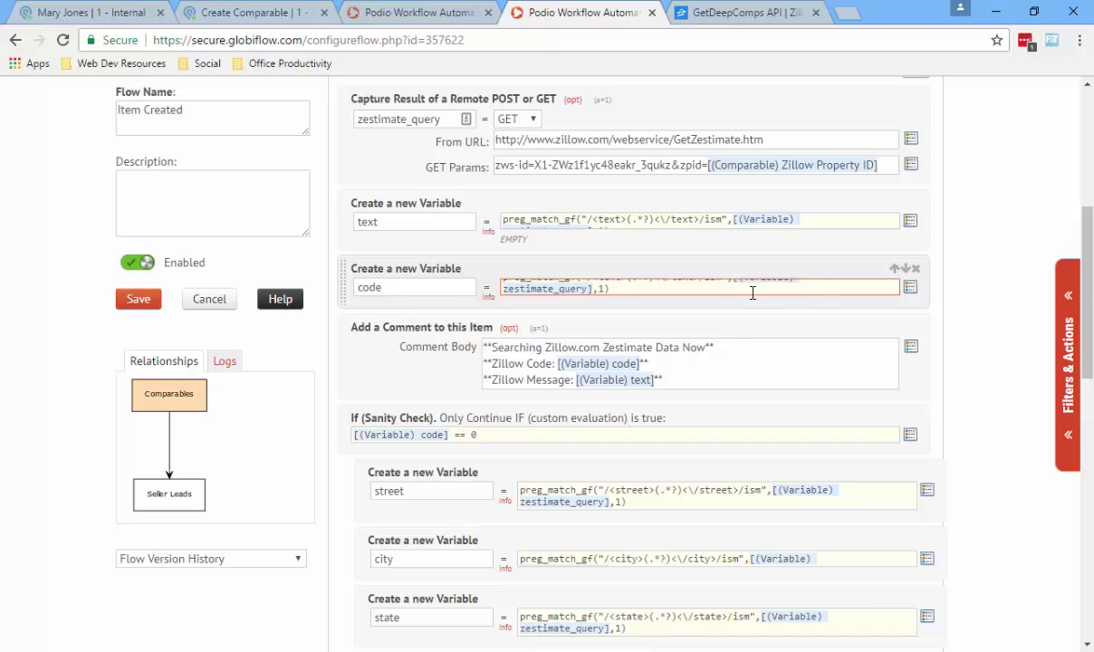
Change both the opening and closing text tags in the code variable's pattern to code
{"action": "key", "text": "Up"}
{"action": "double_click", "coordinate": [603, 286]}
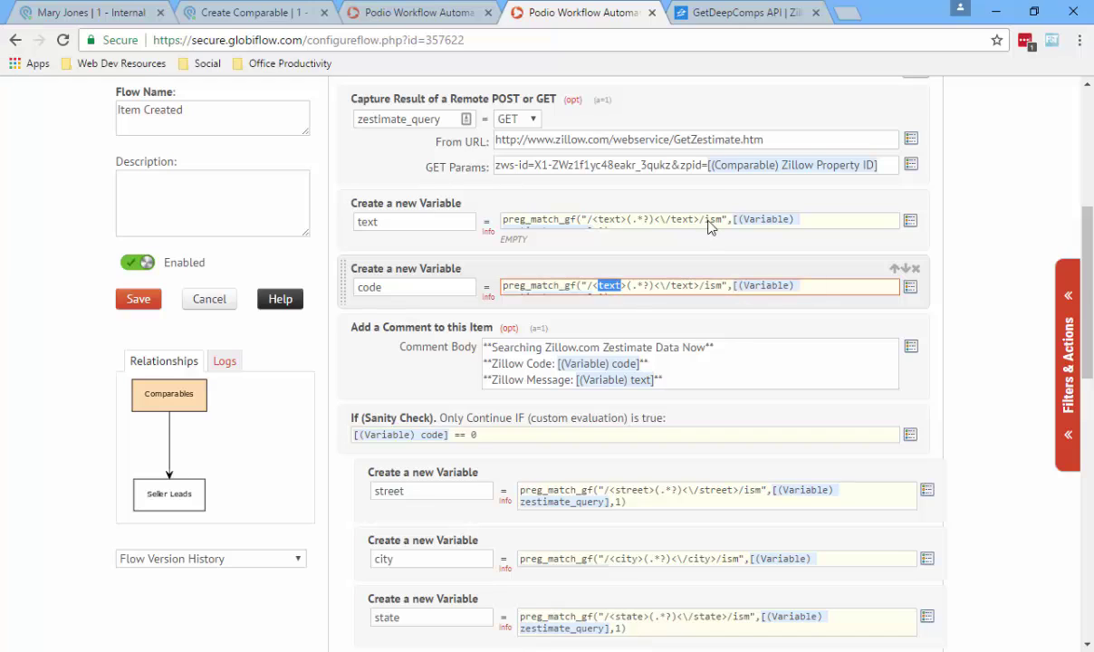
{"action": "type", "text": "code"}
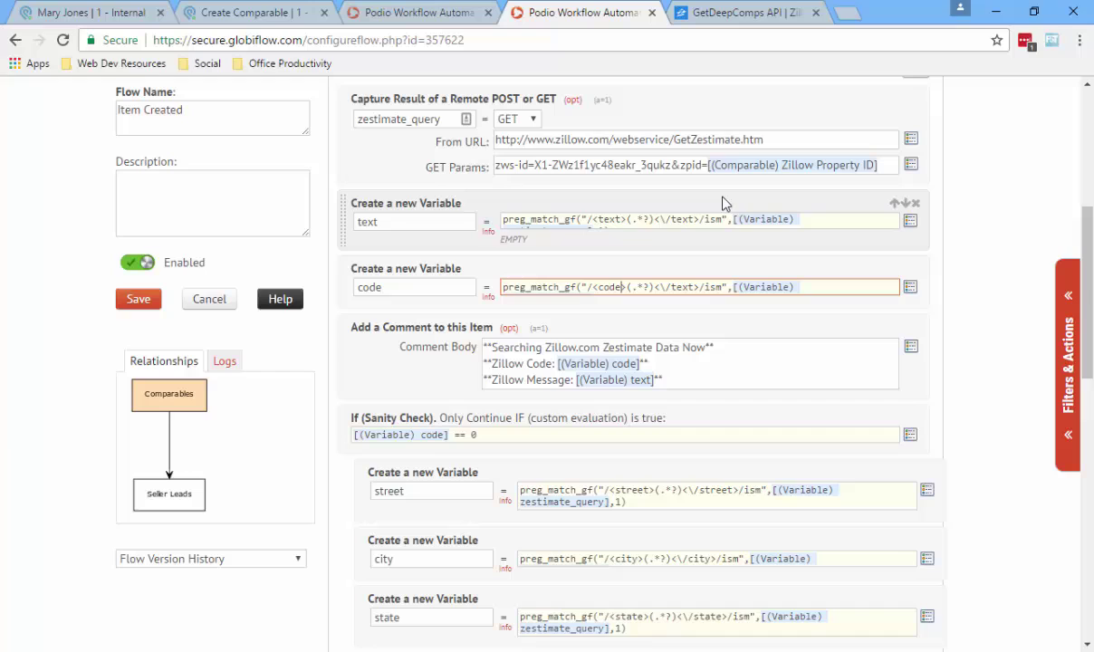
{"action": "double_click", "coordinate": [682, 287]}
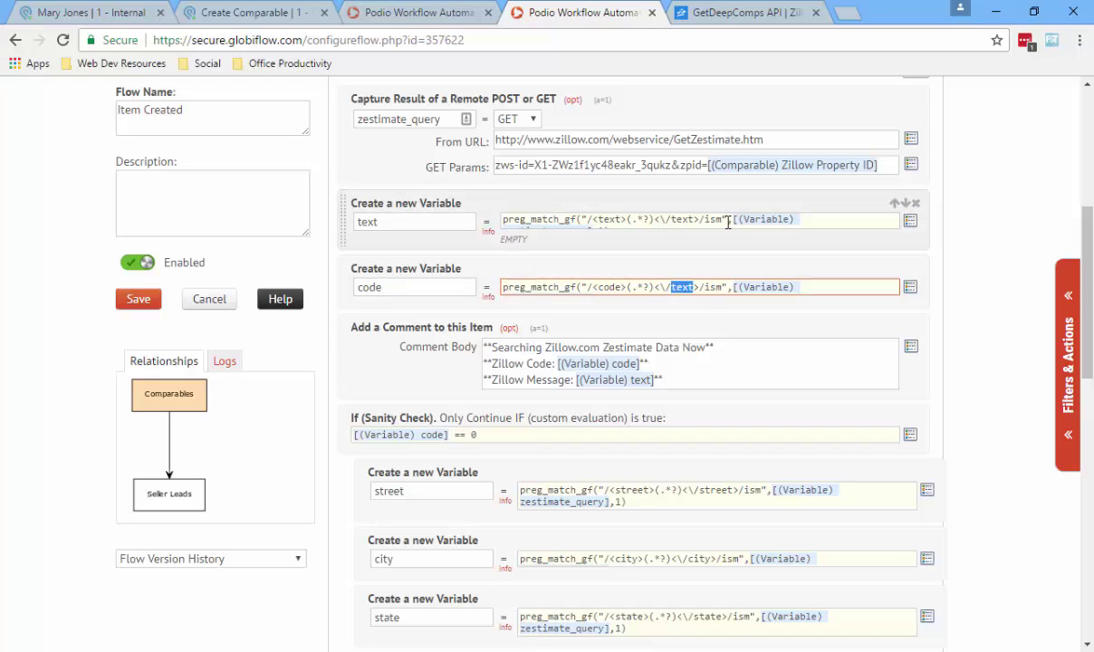
{"action": "type", "text": "code"}
{"action": "left_click", "coordinate": [707, 311]}
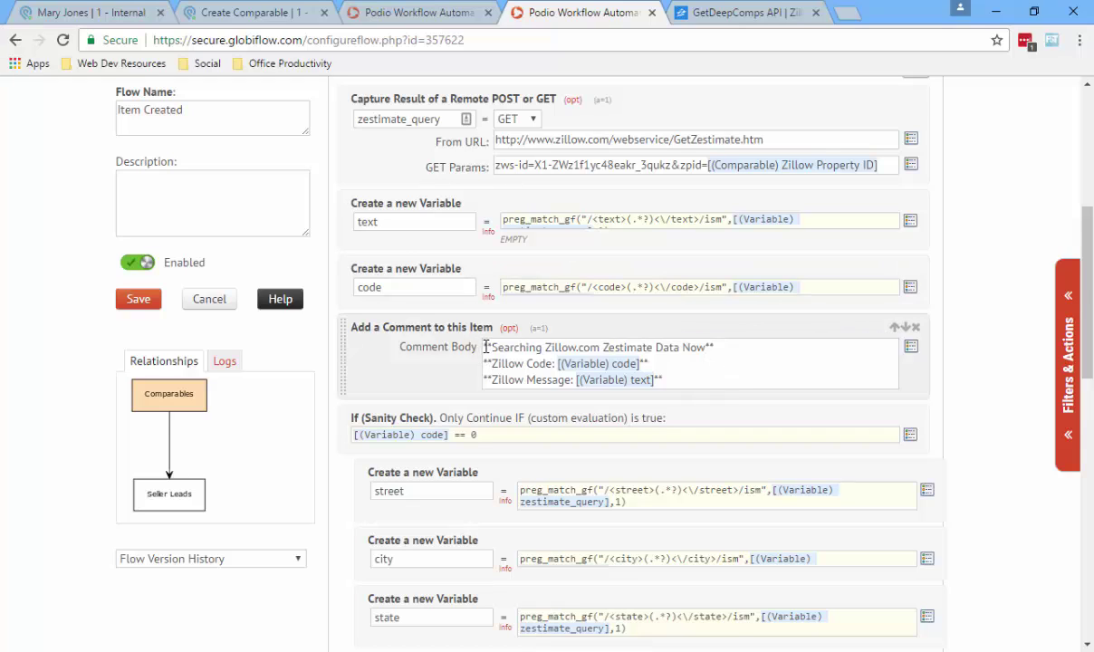
Compare the Zestimate comment body in the Item Created flow with the comment body in the Item Updated flow
{"action": "left_click_drag", "start_coordinate": [486, 347], "coordinate": [739, 381]}
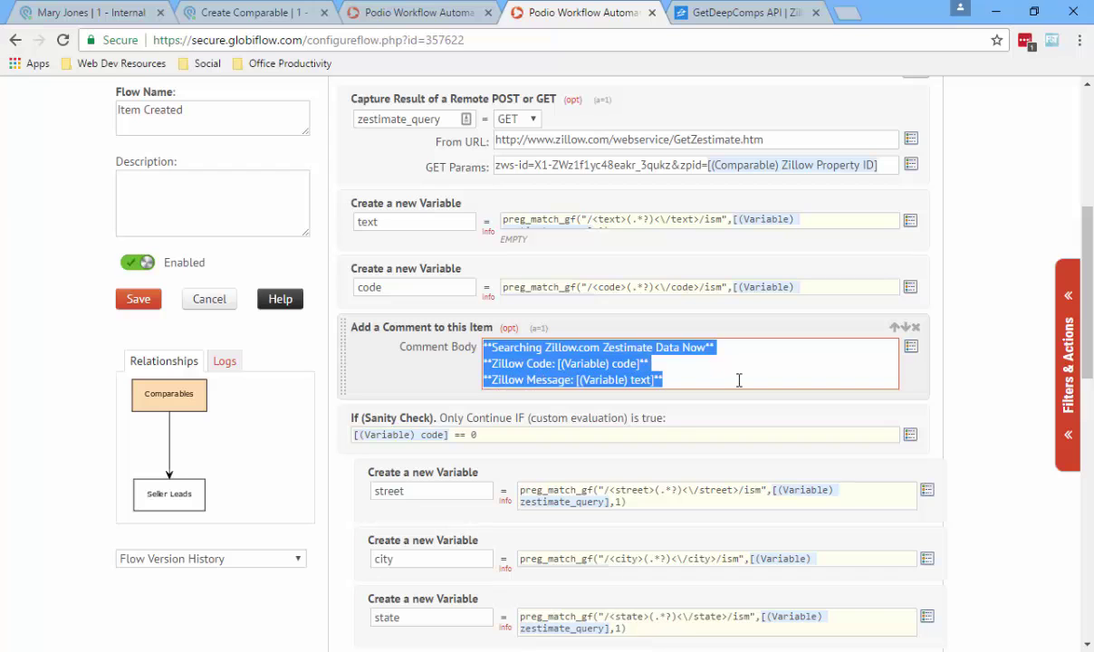
{"action": "left_click", "coordinate": [704, 380]}
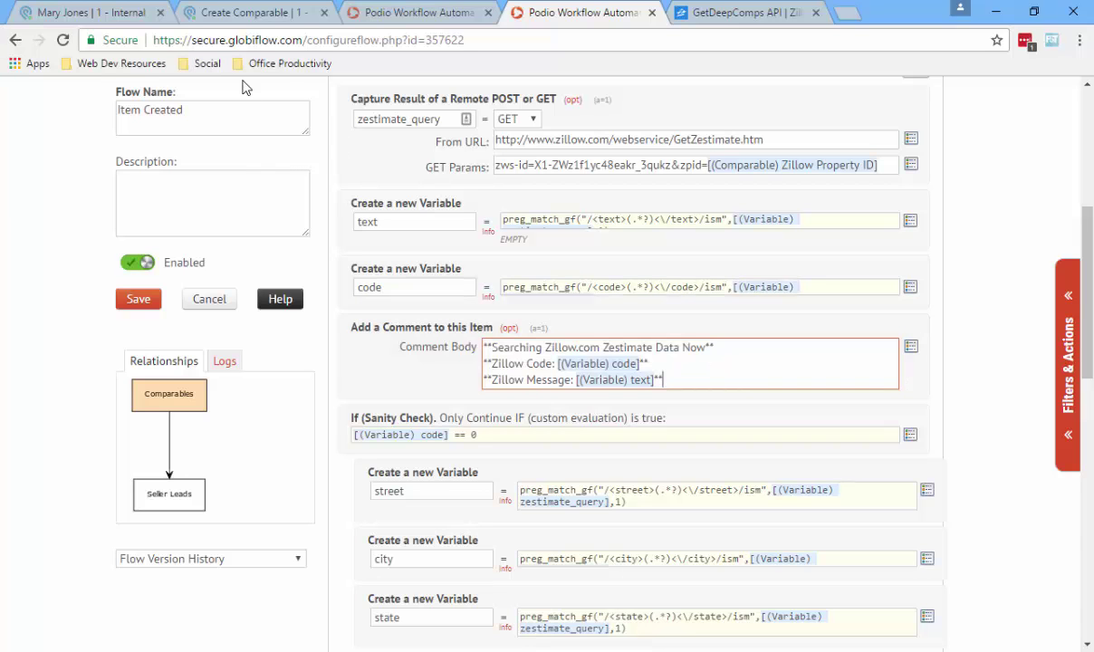
{"action": "left_click", "coordinate": [410, 13]}
{"action": "scroll", "coordinate": [617, 299], "scroll_direction": "down", "scroll_amount": 3}
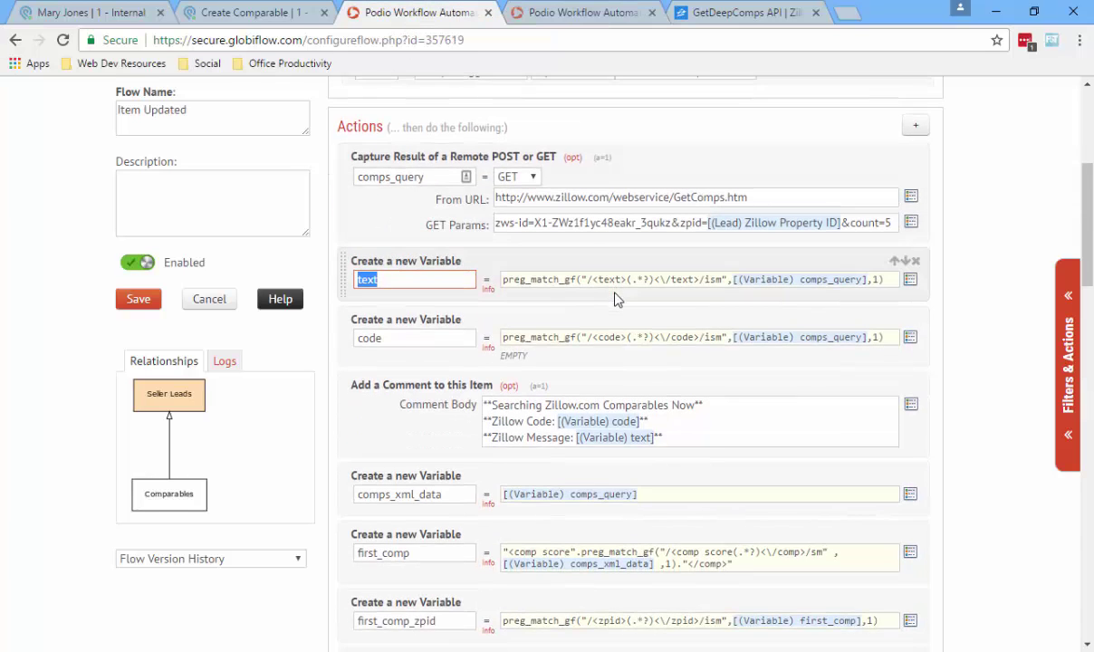
{"action": "left_click_drag", "start_coordinate": [665, 269], "coordinate": [372, 218]}
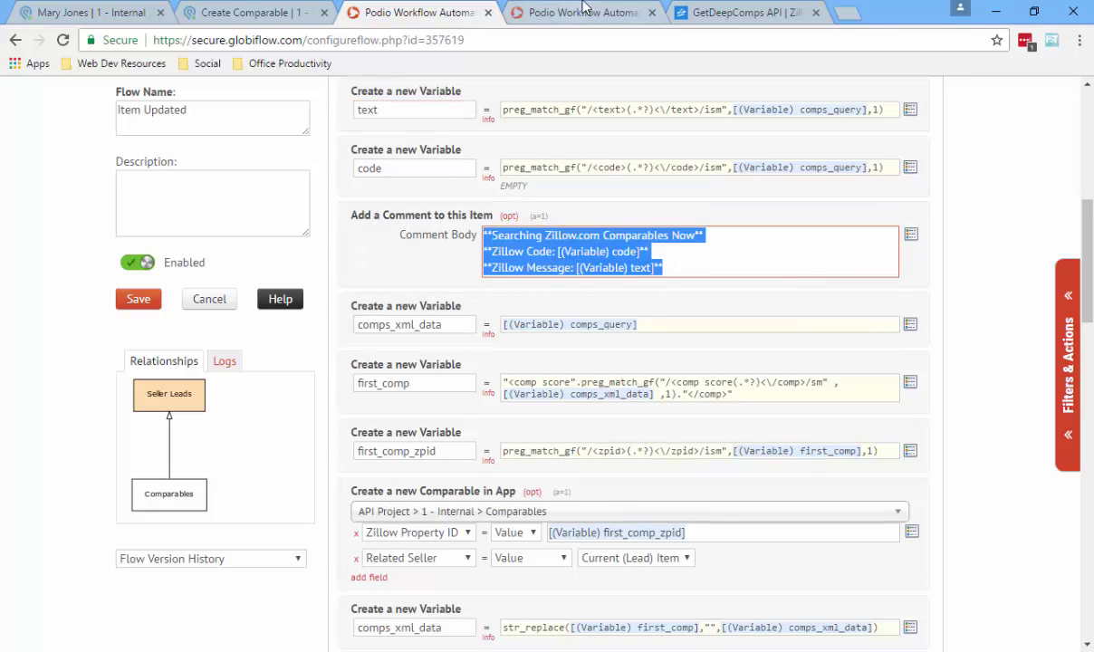
{"action": "left_click", "coordinate": [553, 13]}
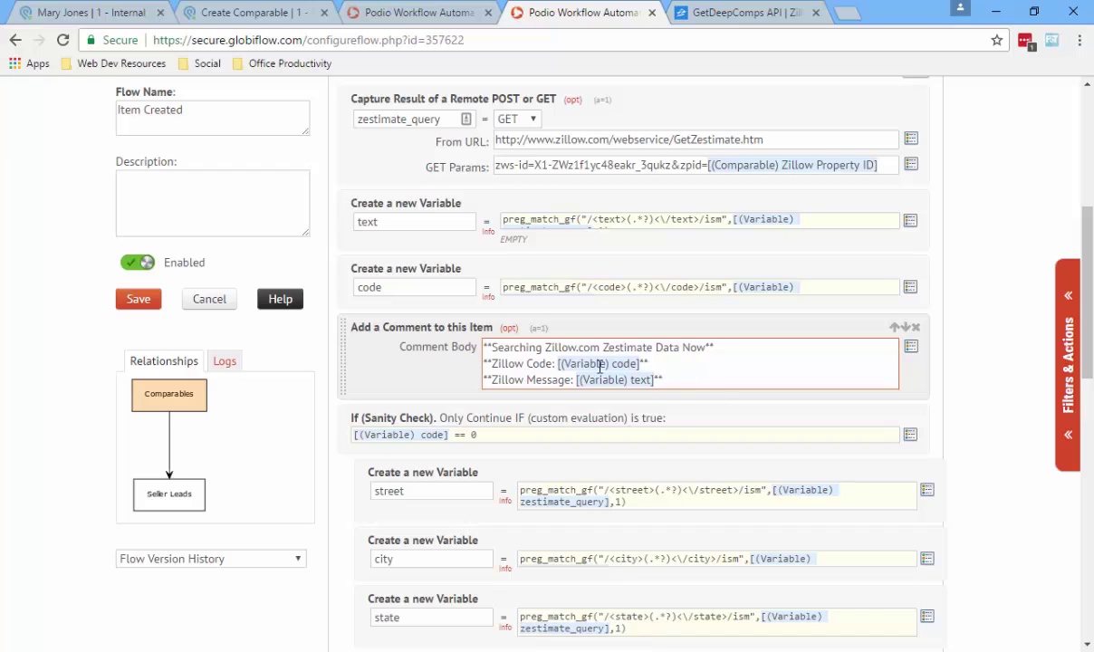
{"action": "left_click", "coordinate": [719, 387]}
Review the Sanity Check condition [(Variable) code] == 0 and the street variable nested beneath it
{"action": "scroll", "coordinate": [569, 353], "scroll_direction": "down", "scroll_amount": 1}
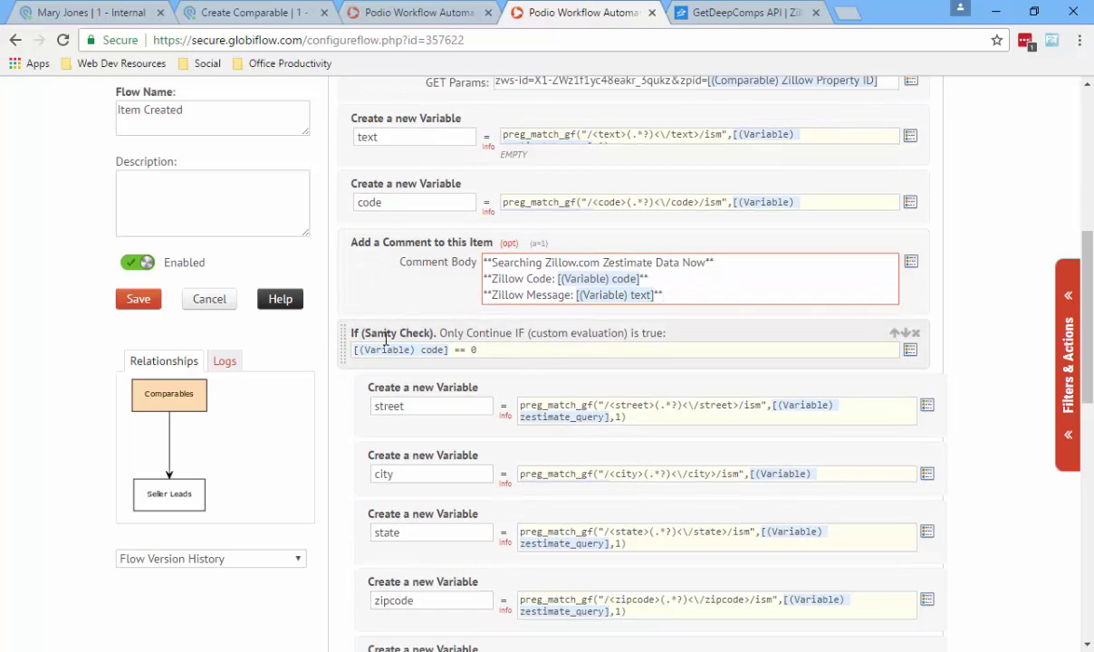
{"action": "left_click", "coordinate": [473, 349]}
{"action": "type", "text": "0"}
{"action": "scroll", "coordinate": [589, 333], "scroll_direction": "down", "scroll_amount": 1}
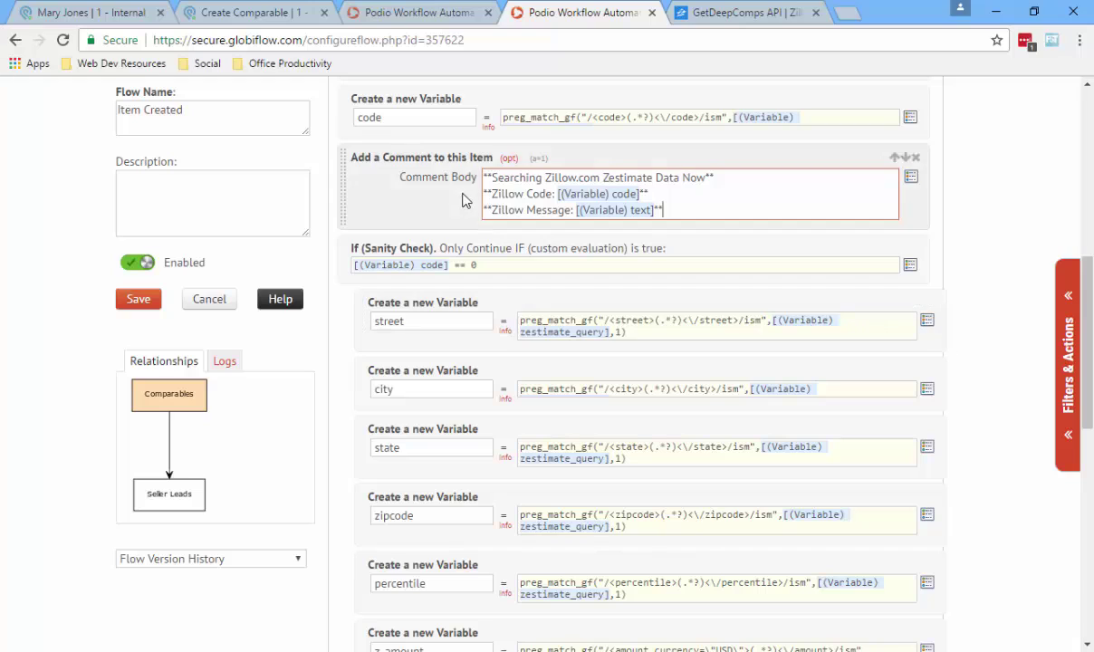
{"action": "left_click_drag", "start_coordinate": [432, 324], "coordinate": [325, 322]}
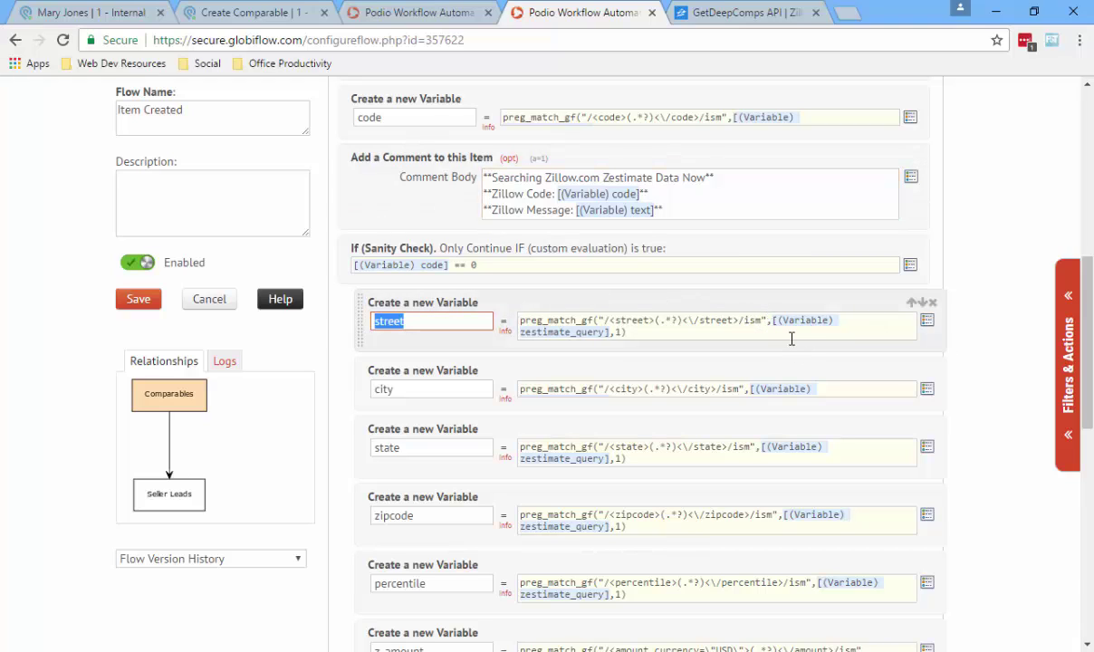
Replace the street variable's expression with a copy of the code variable's preg_match_gf expression
{"action": "scroll", "coordinate": [792, 339], "scroll_direction": "up", "scroll_amount": 1}
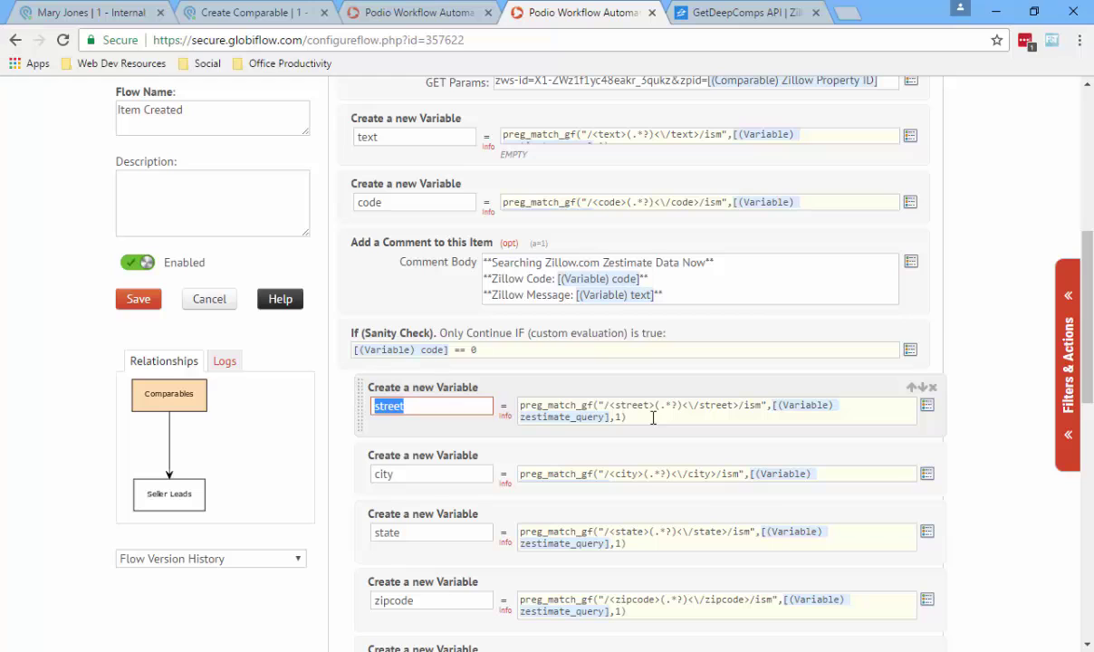
{"action": "left_click", "coordinate": [593, 202]}
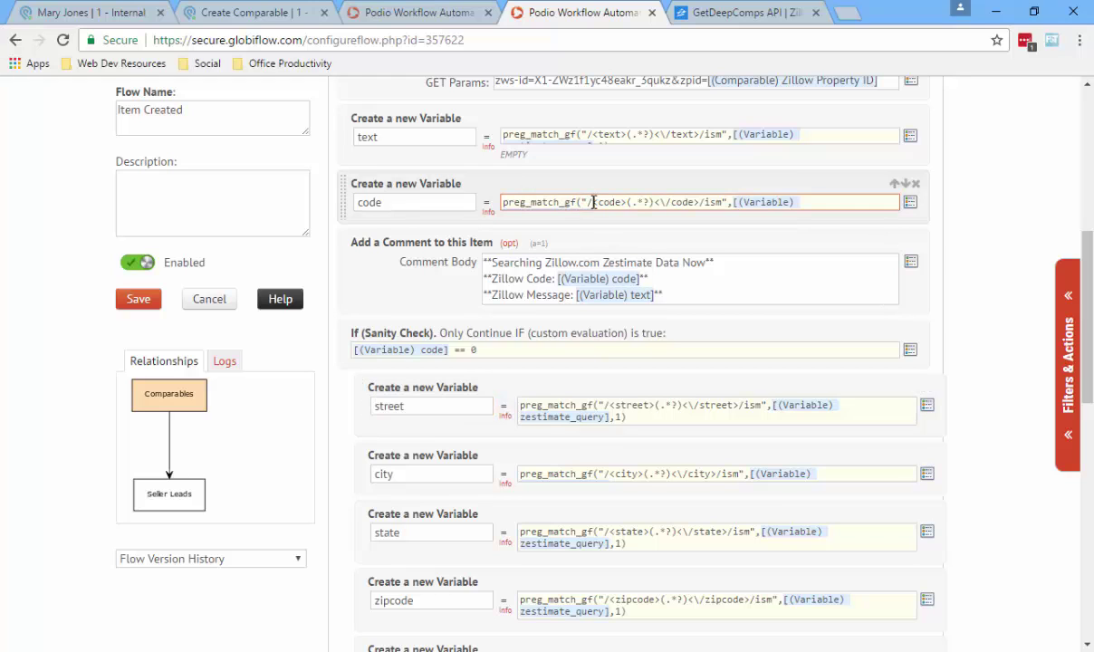
{"action": "key", "text": "ctrl+a"}
{"action": "key", "text": "ctrl+c"}
{"action": "left_click", "coordinate": [675, 421]}
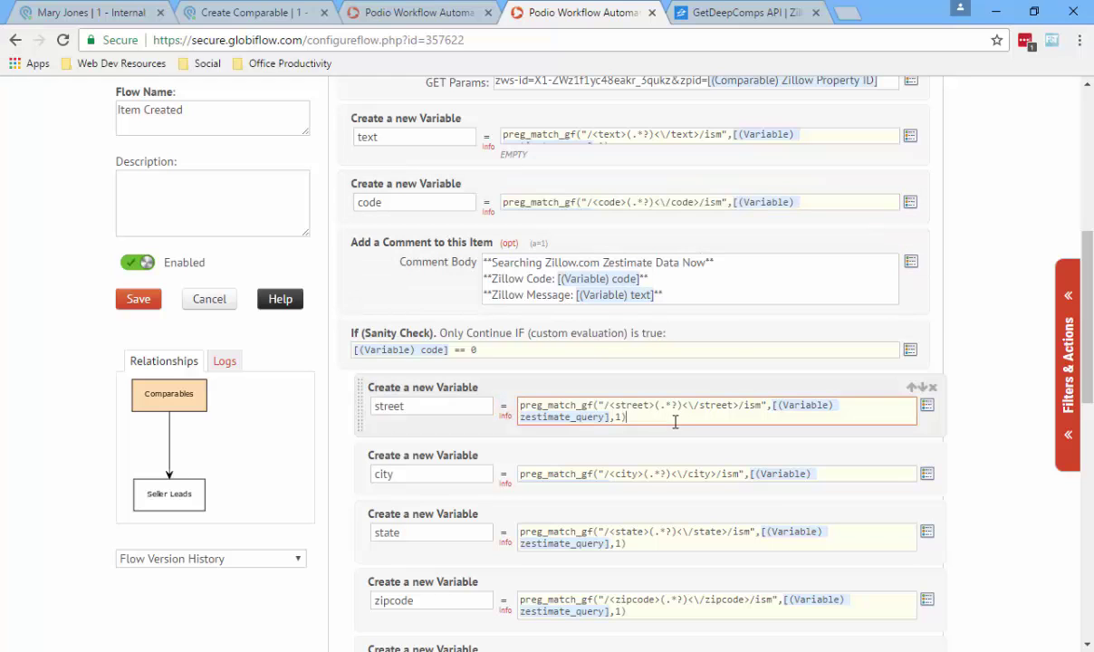
{"action": "key", "text": "ctrl+a"}
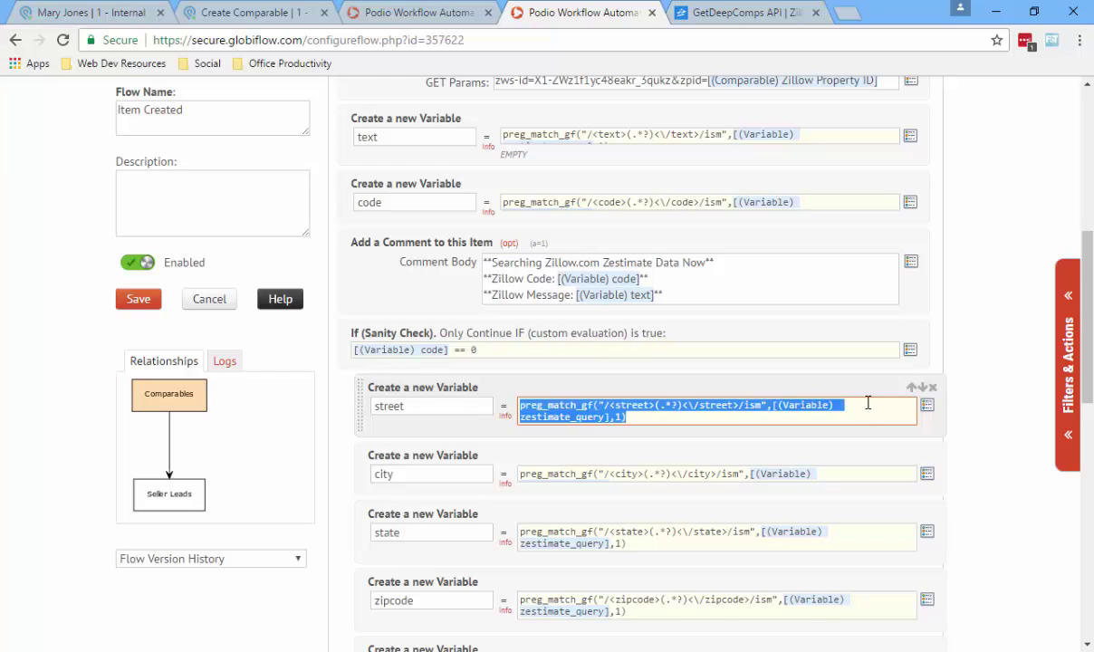
{"action": "key", "text": "Delete"}
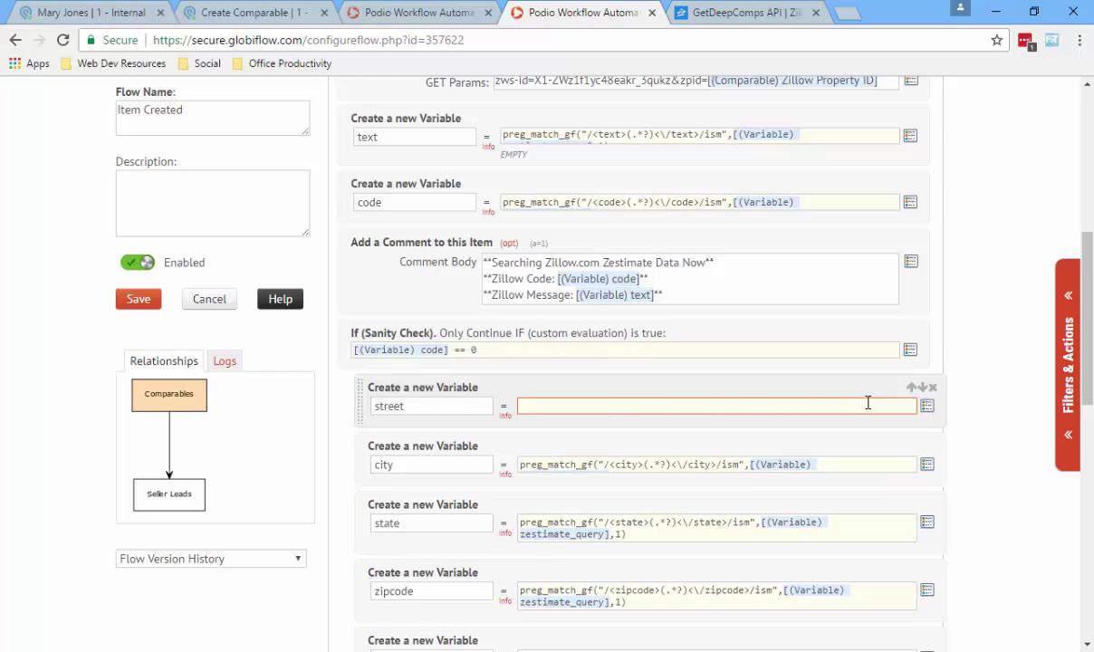
{"action": "key", "text": "ctrl+v"}
Change both the opening and closing code tags in the street variable's pattern to street
{"action": "left_click", "coordinate": [625, 405]}
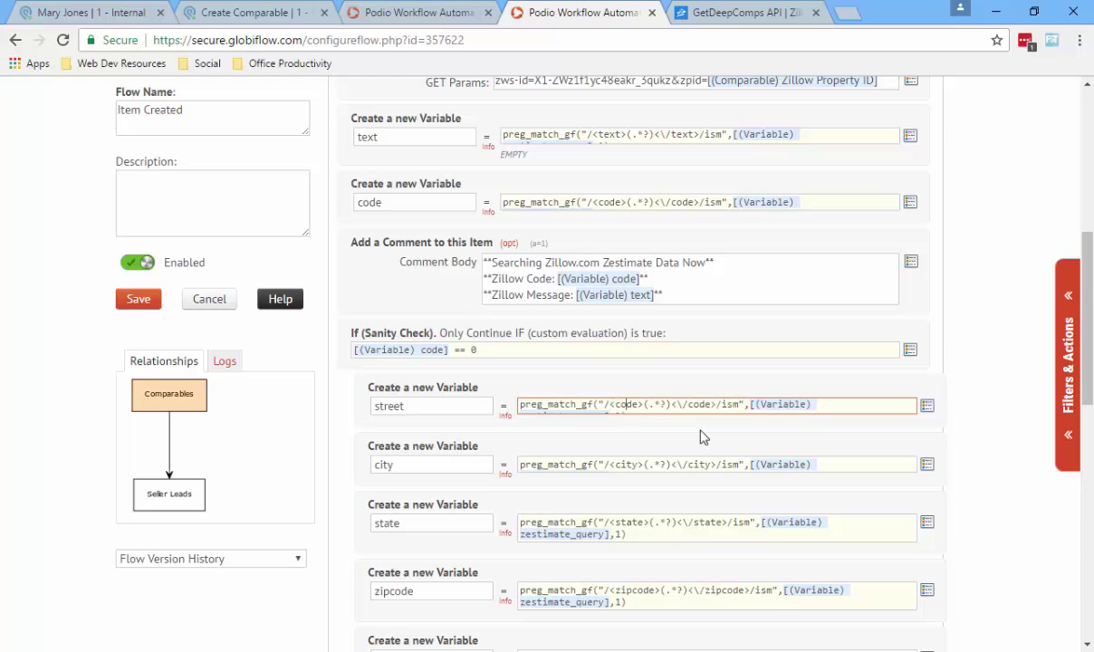
{"action": "double_click", "coordinate": [629, 404]}
{"action": "type", "text": "street"}
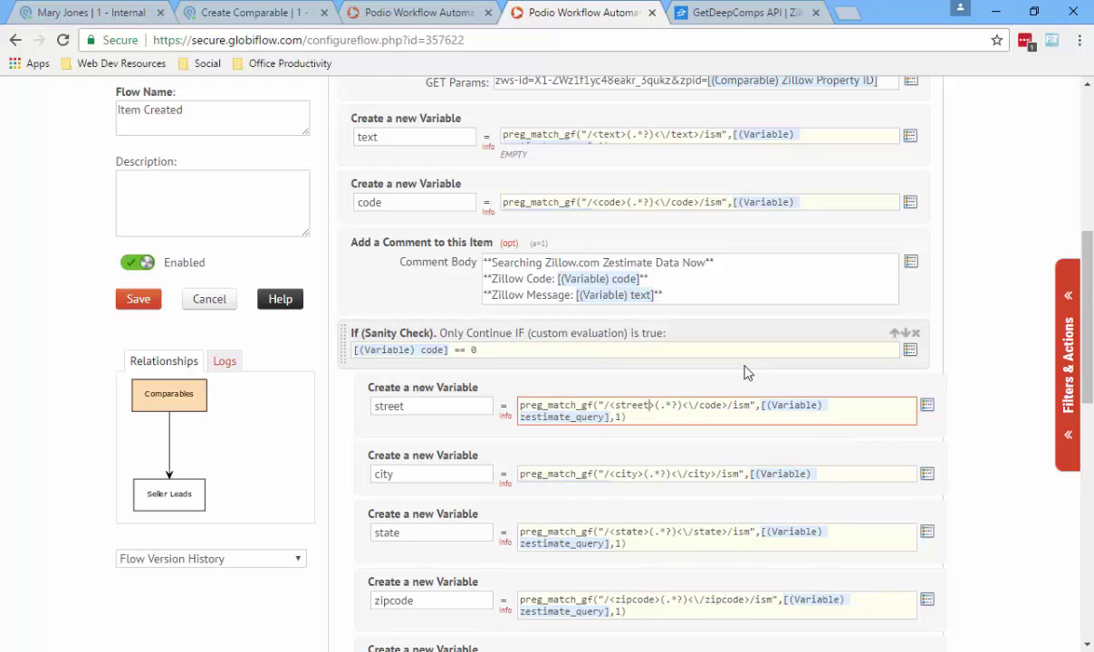
{"action": "double_click", "coordinate": [705, 405]}
{"action": "type", "text": "str"}
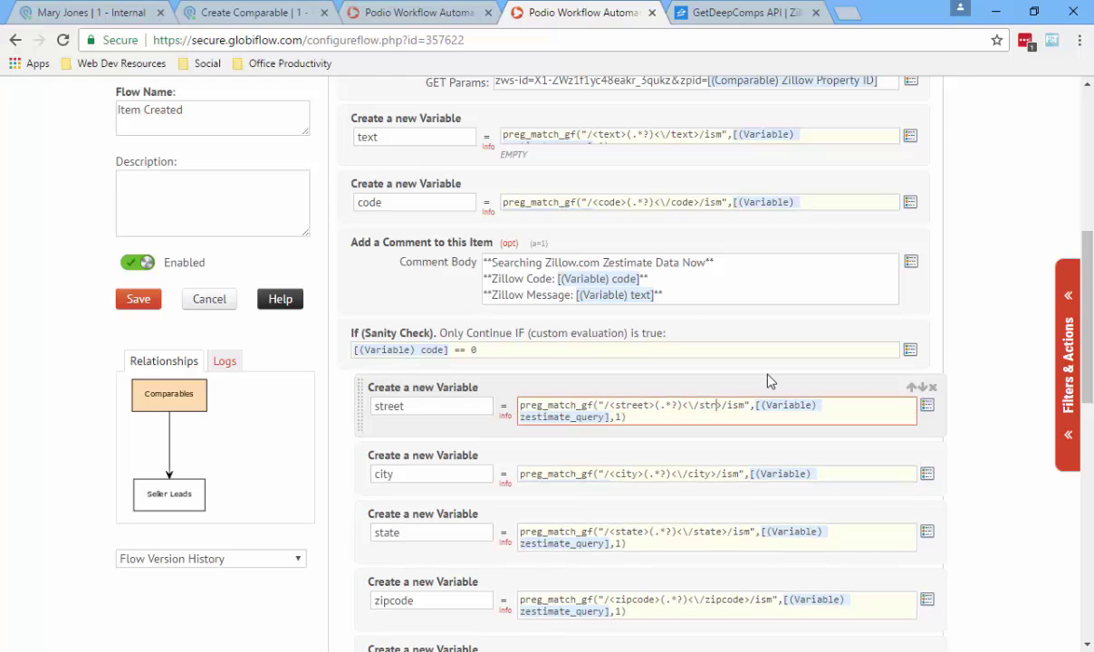
{"action": "type", "text": "eet>"}
{"action": "left_click", "coordinate": [831, 379]}
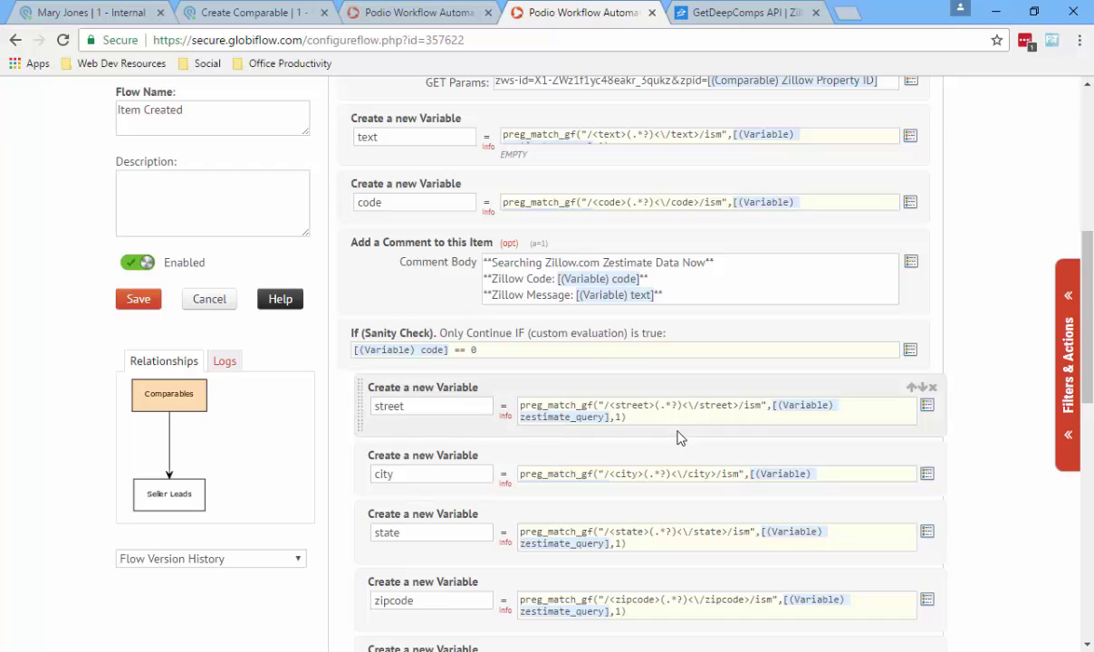
Replace the city variable's expression with a copy of the street variable's preg_match_gf expression
{"action": "scroll", "coordinate": [681, 437], "scroll_direction": "down", "scroll_amount": 1}
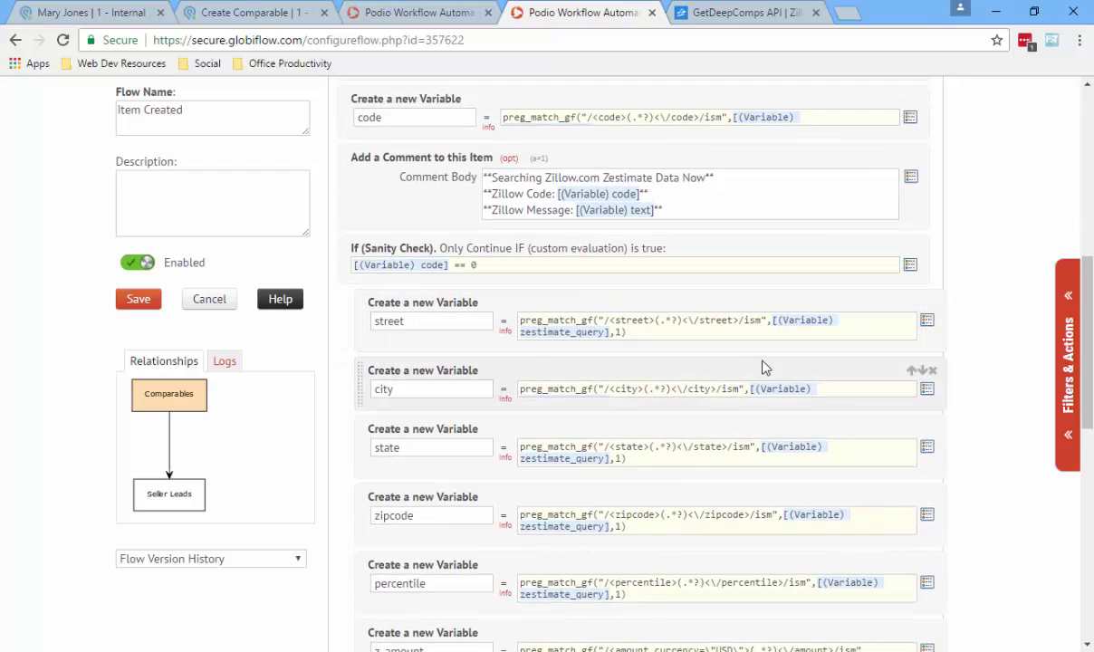
{"action": "left_click_drag", "start_coordinate": [696, 335], "coordinate": [504, 298]}
{"action": "key", "text": "ctrl+c"}
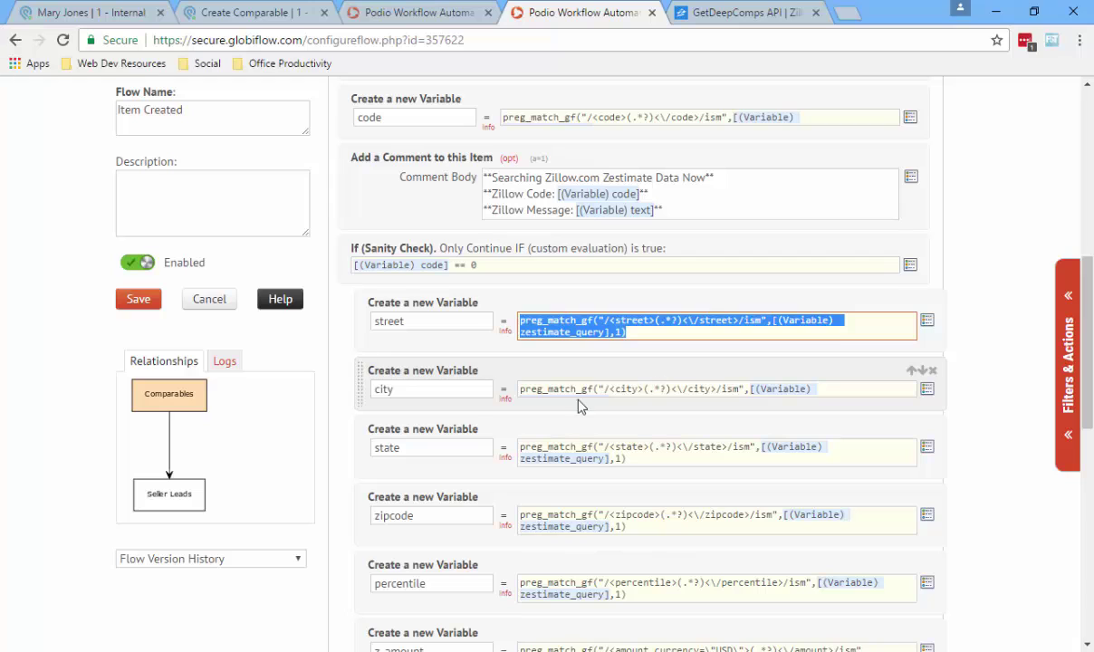
{"action": "left_click", "coordinate": [862, 391]}
{"action": "key", "text": "ctrl+a"}
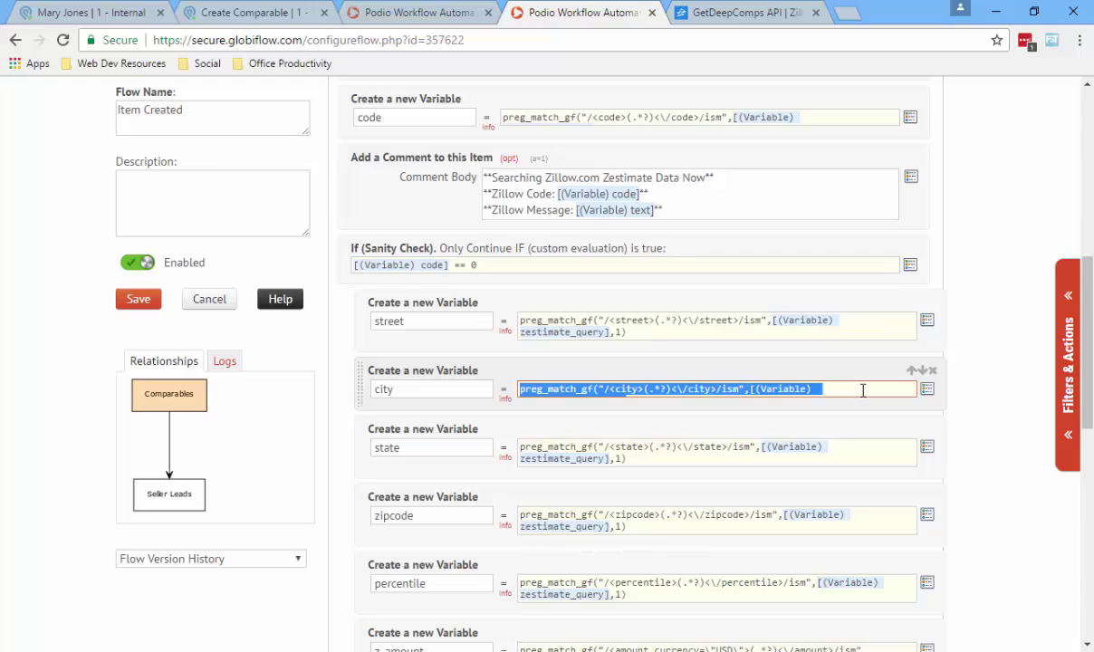
{"action": "key", "text": "BackSpace"}
{"action": "key", "text": "ctrl+v"}
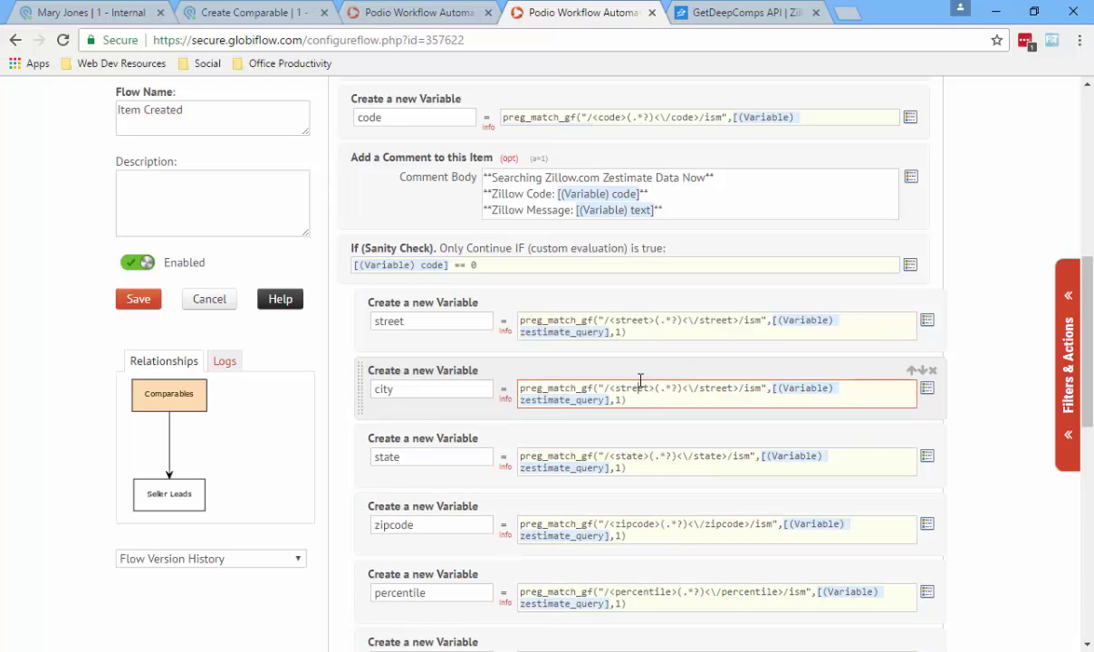
Change both the opening and closing street tags in the city variable's pattern to city
{"action": "double_click", "coordinate": [641, 387]}
{"action": "type", "text": "city"}
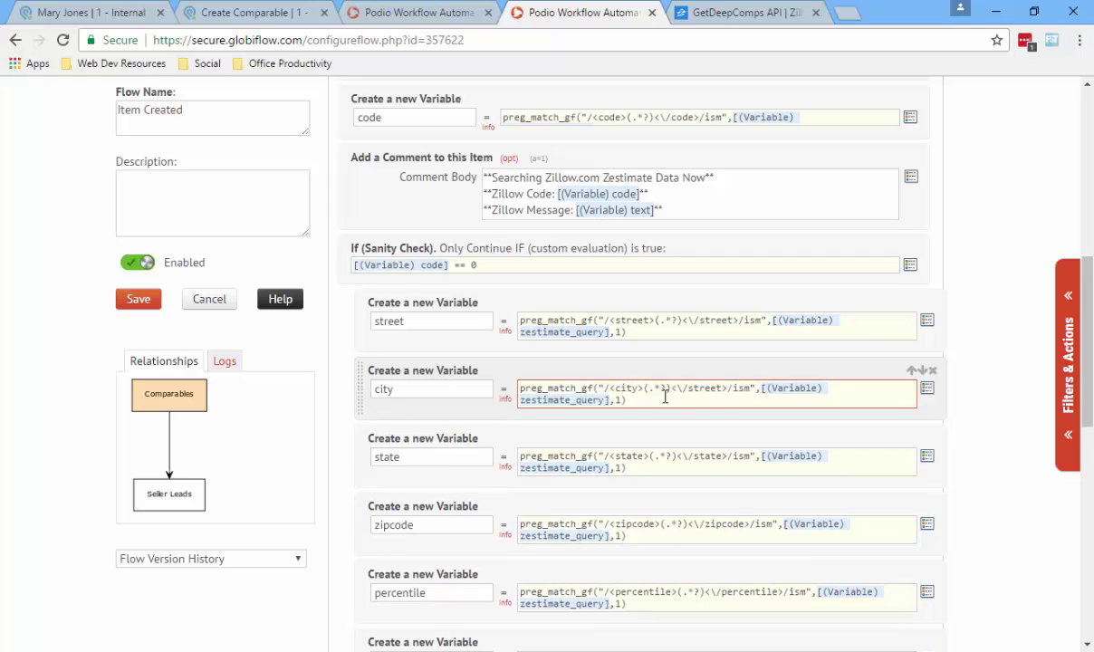
{"action": "double_click", "coordinate": [707, 388]}
{"action": "type", "text": "city"}
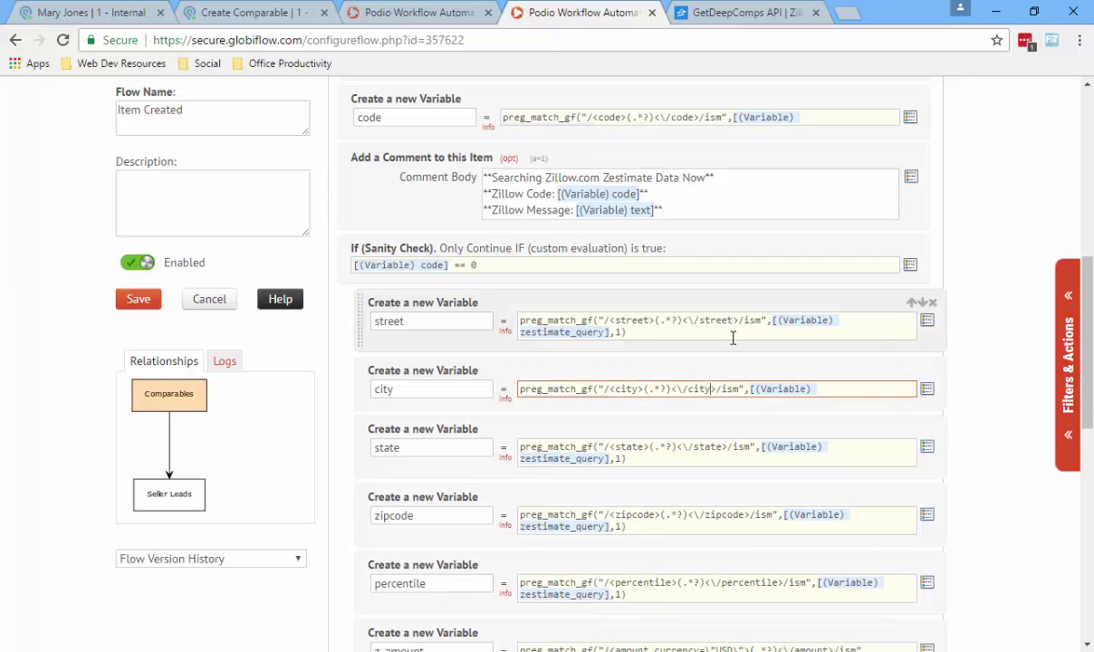
{"action": "left_click", "coordinate": [634, 415]}
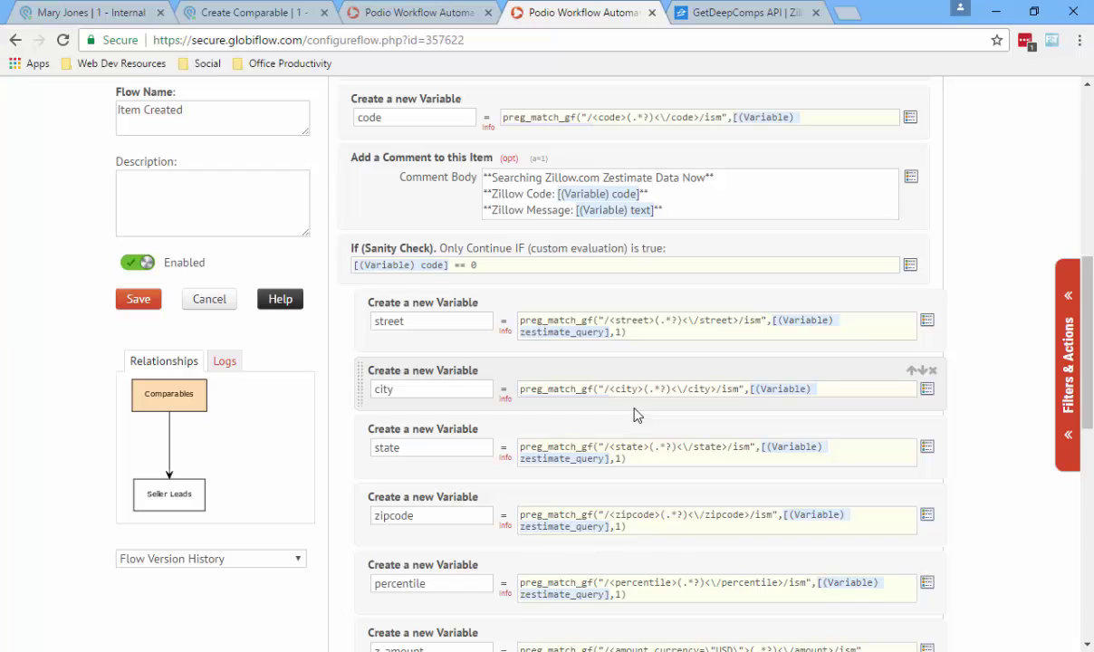
Review the state, zipcode and percentile variables and trace their zestimate_query reference back to the remote GET action
{"action": "scroll", "coordinate": [452, 386], "scroll_direction": "down", "scroll_amount": 1}
{"action": "scroll", "coordinate": [428, 349], "scroll_direction": "down", "scroll_amount": 1}
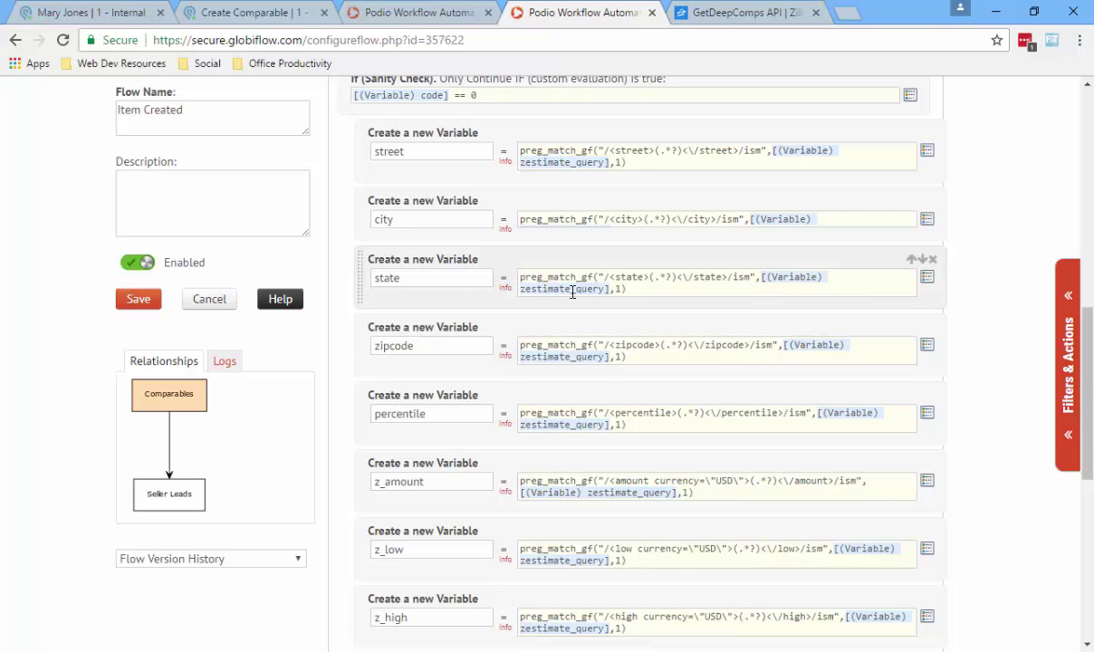
{"action": "scroll", "coordinate": [662, 291], "scroll_direction": "up", "scroll_amount": 5}
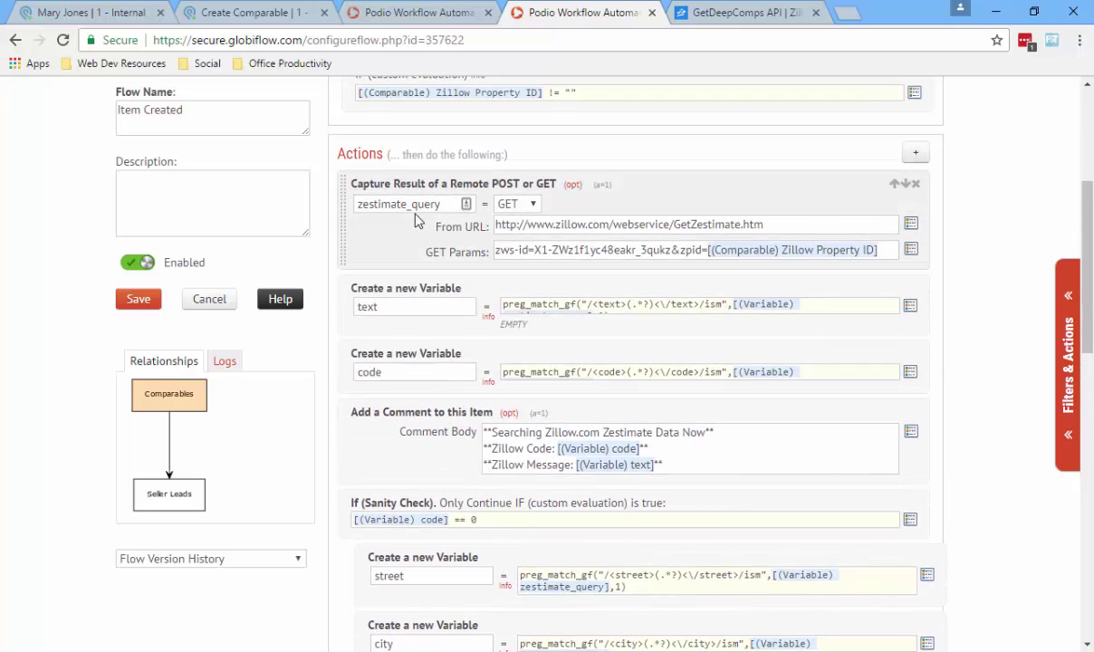
{"action": "scroll", "coordinate": [551, 442], "scroll_direction": "down", "scroll_amount": 3}
{"action": "scroll", "coordinate": [551, 442], "scroll_direction": "down", "scroll_amount": 2}
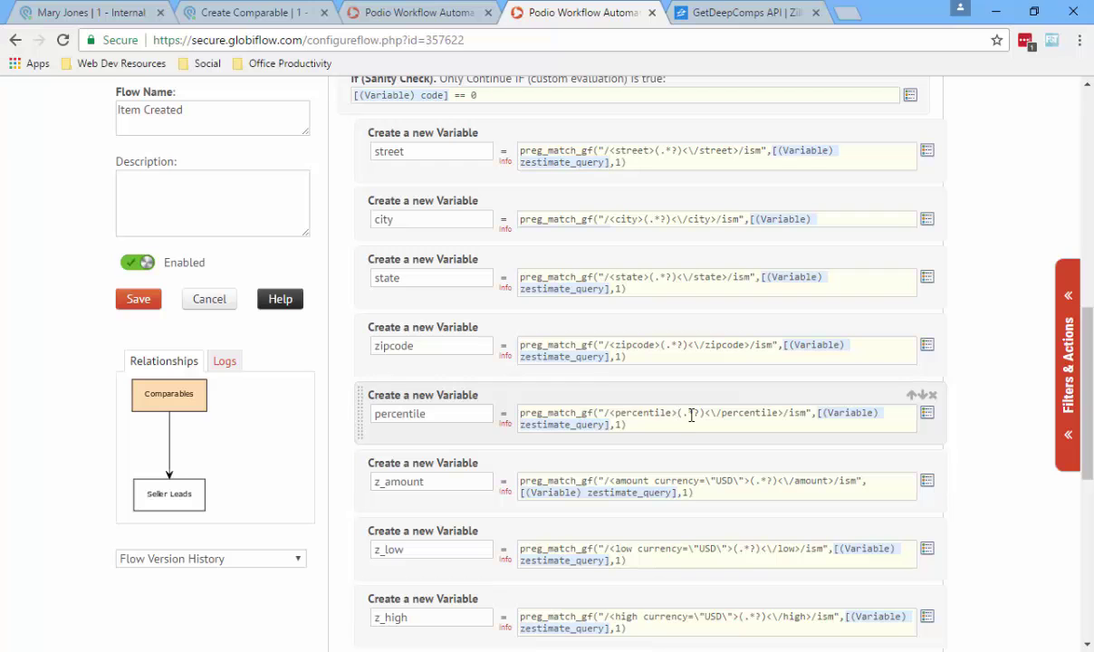
{"action": "left_click_drag", "start_coordinate": [610, 426], "coordinate": [525, 426]}
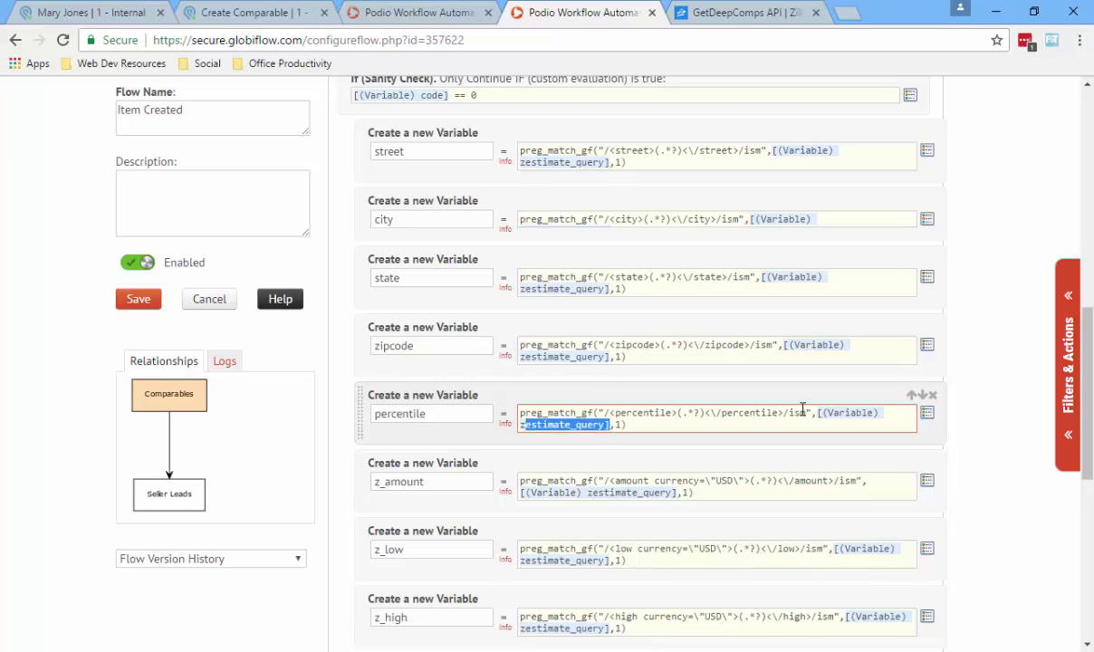
{"action": "scroll", "coordinate": [802, 407], "scroll_direction": "down", "scroll_amount": 1}
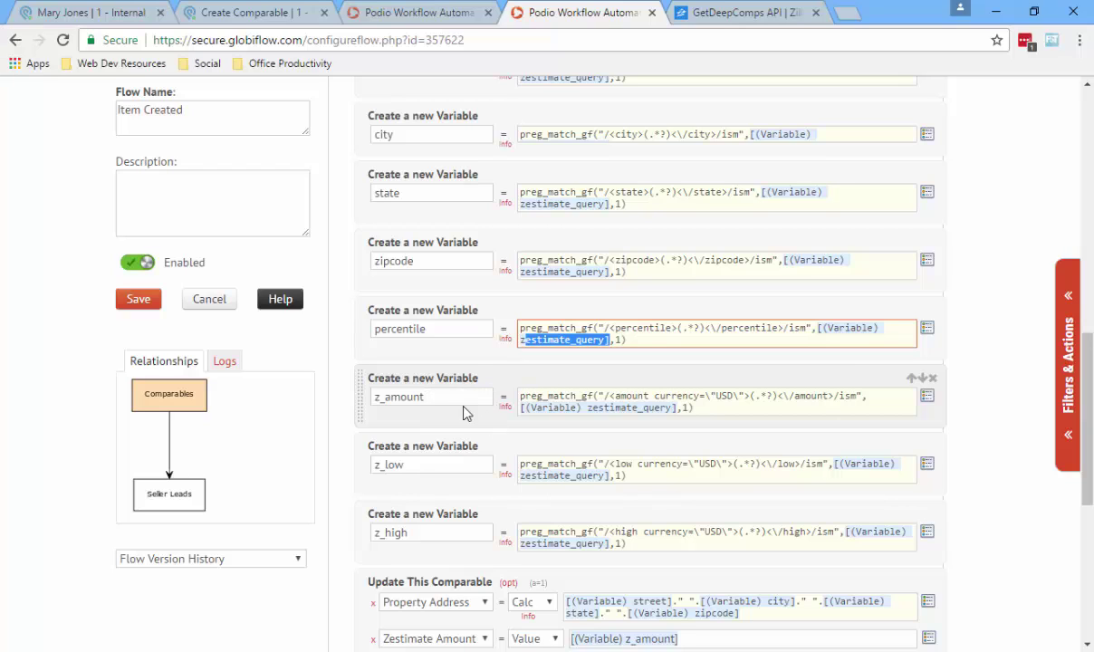
Compare the percentile and z_amount expressions, examining the opening tag's escaped currency attribute and the closing tag
{"action": "left_click_drag", "start_coordinate": [442, 399], "coordinate": [337, 399]}
{"action": "left_click", "coordinate": [403, 418]}
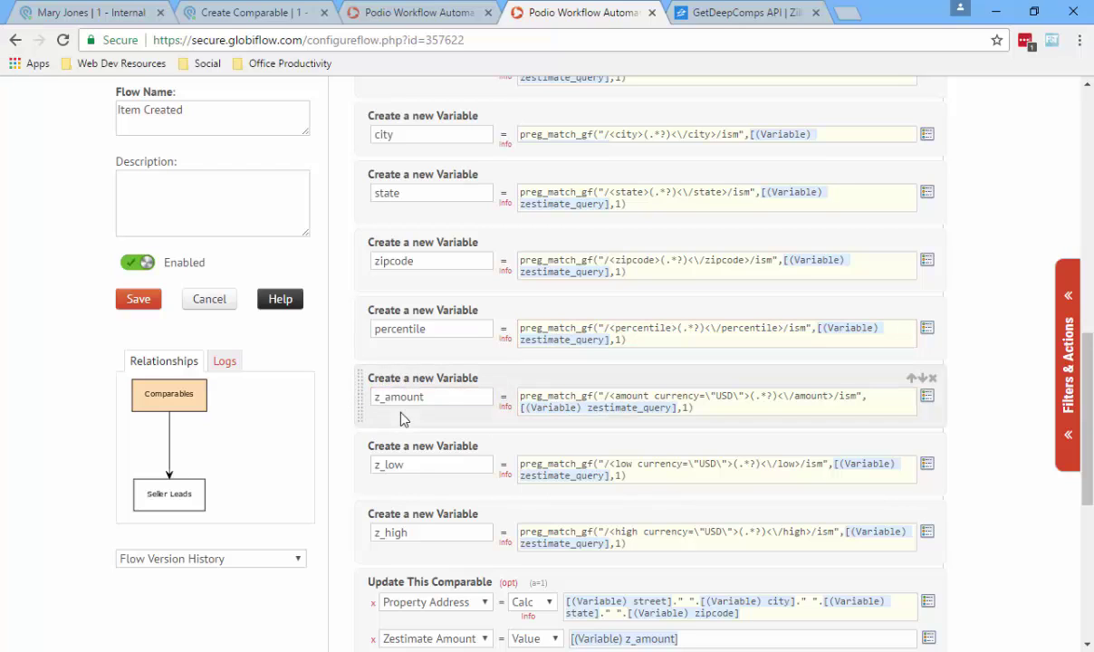
{"action": "left_click", "coordinate": [641, 348]}
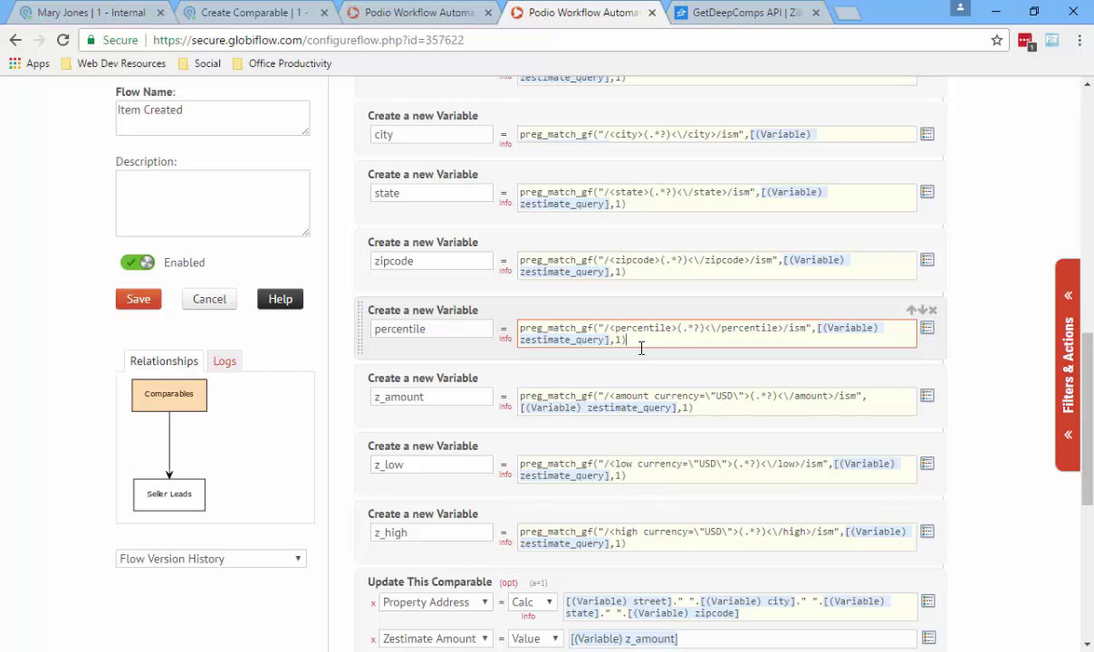
{"action": "key", "text": "ctrl+a"}
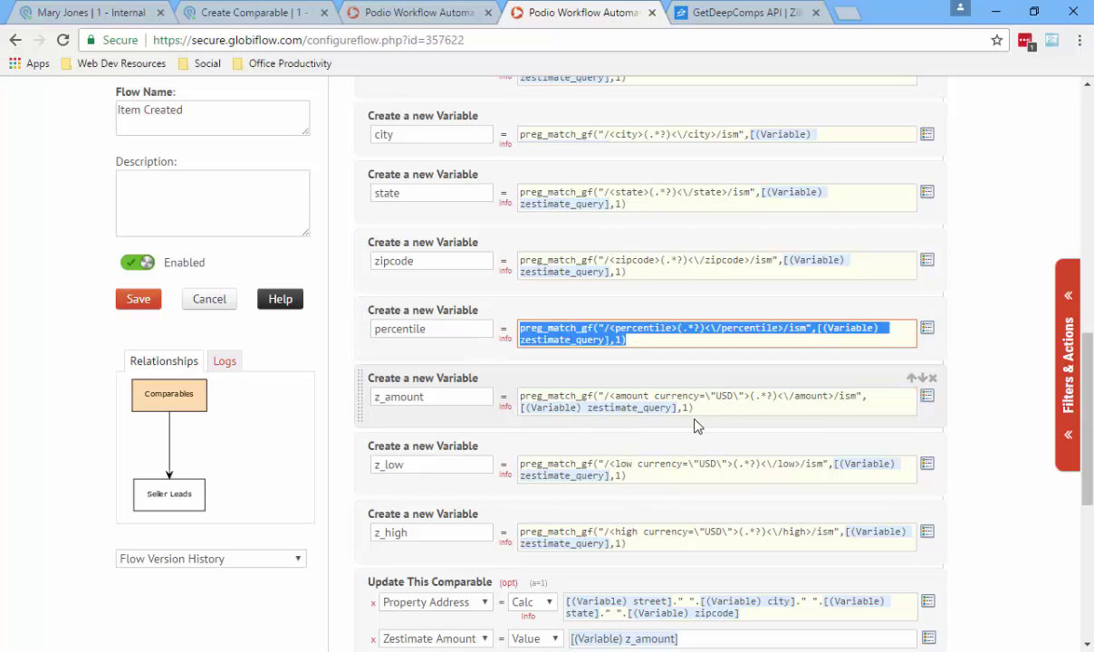
{"action": "left_click", "coordinate": [720, 413]}
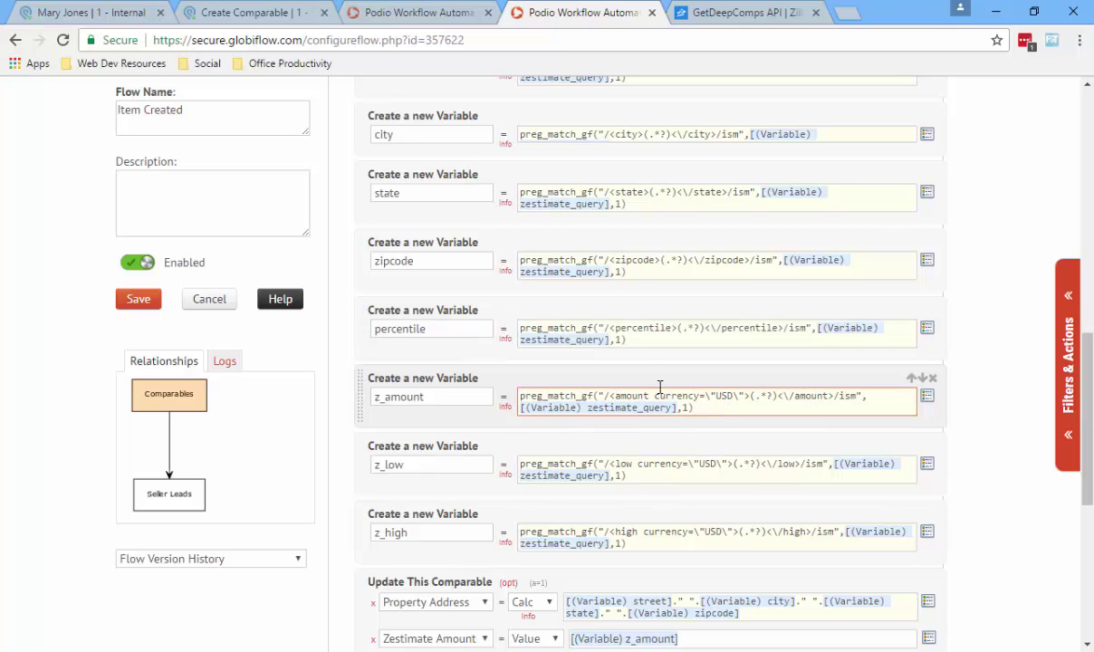
{"action": "double_click", "coordinate": [640, 330]}
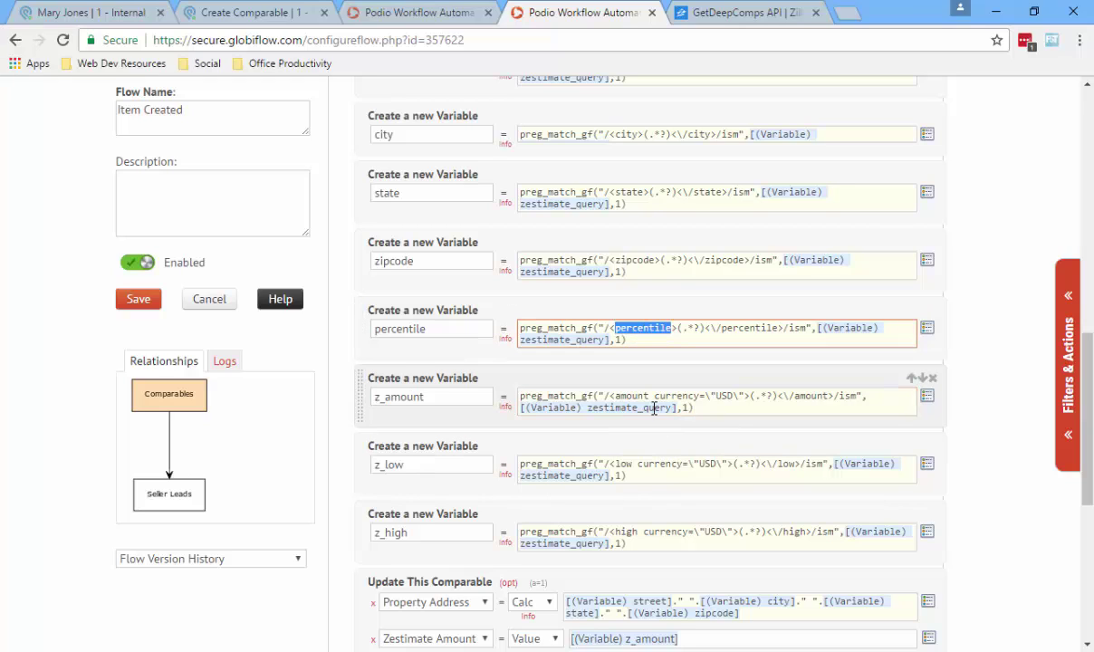
{"action": "left_click", "coordinate": [618, 396]}
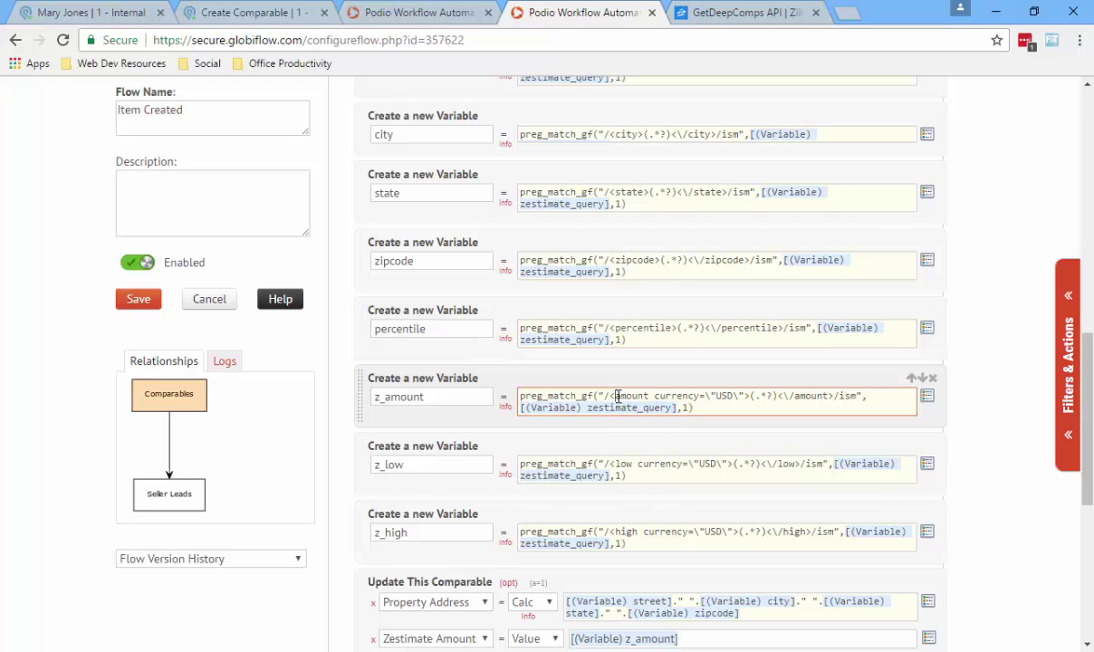
{"action": "left_click_drag", "start_coordinate": [619, 396], "coordinate": [647, 396]}
{"action": "double_click", "coordinate": [759, 326]}
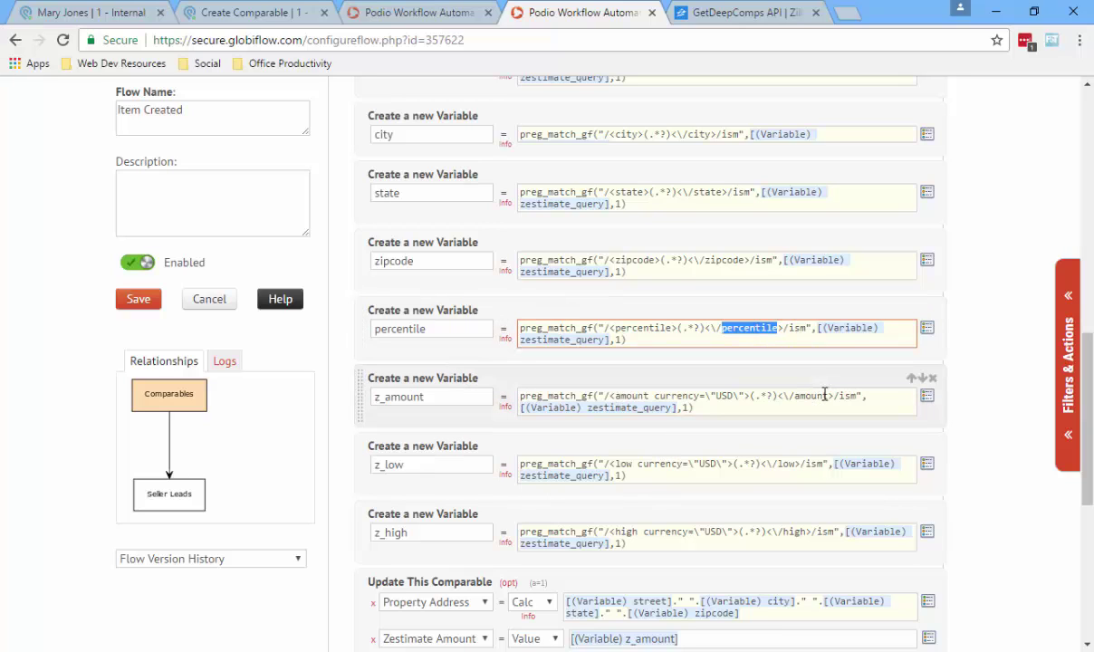
{"action": "left_click", "coordinate": [730, 409]}
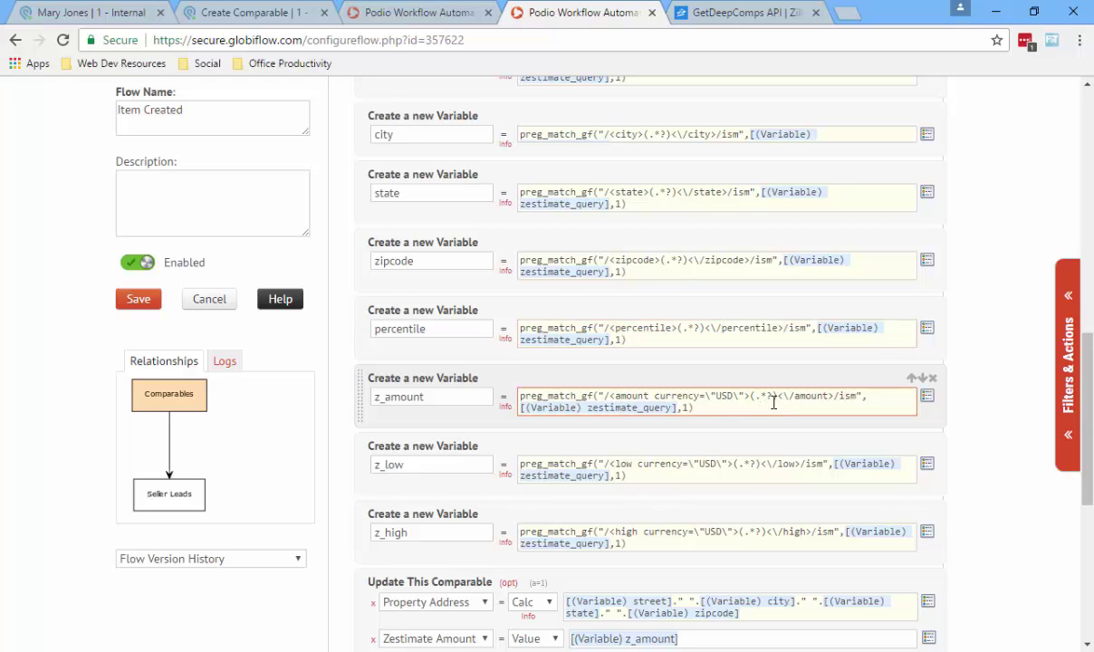
{"action": "scroll", "coordinate": [453, 421], "scroll_direction": "down", "scroll_amount": 1}
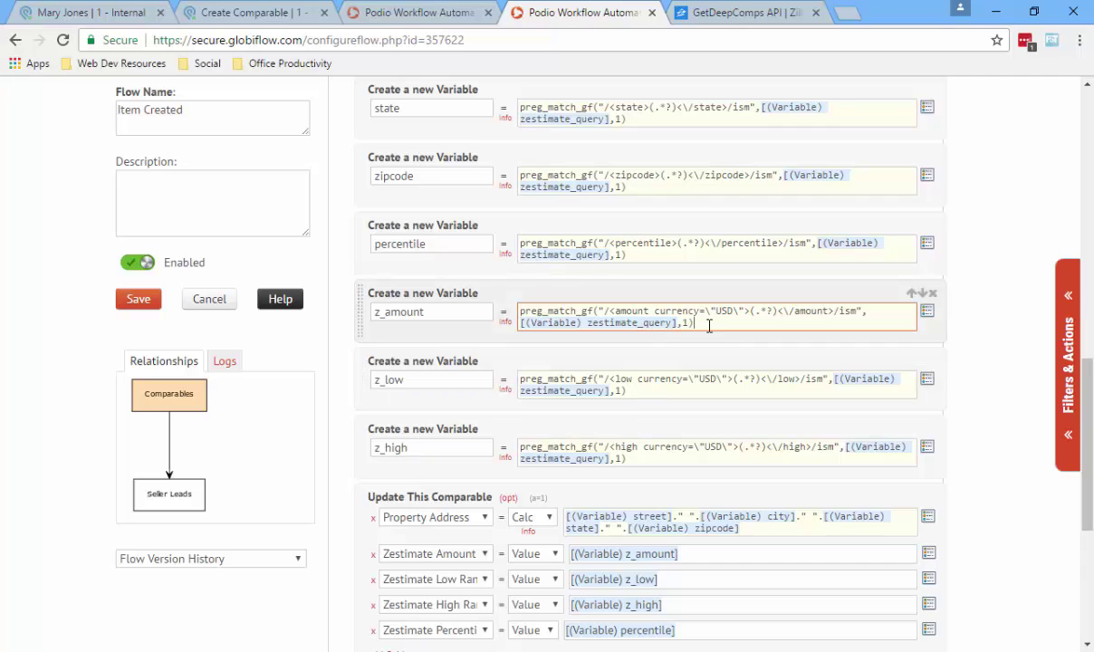
Try changing both amount tags in the z_amount variable's pattern to low and compare the expression with z_low's
{"action": "left_click_drag", "start_coordinate": [709, 326], "coordinate": [429, 292]}
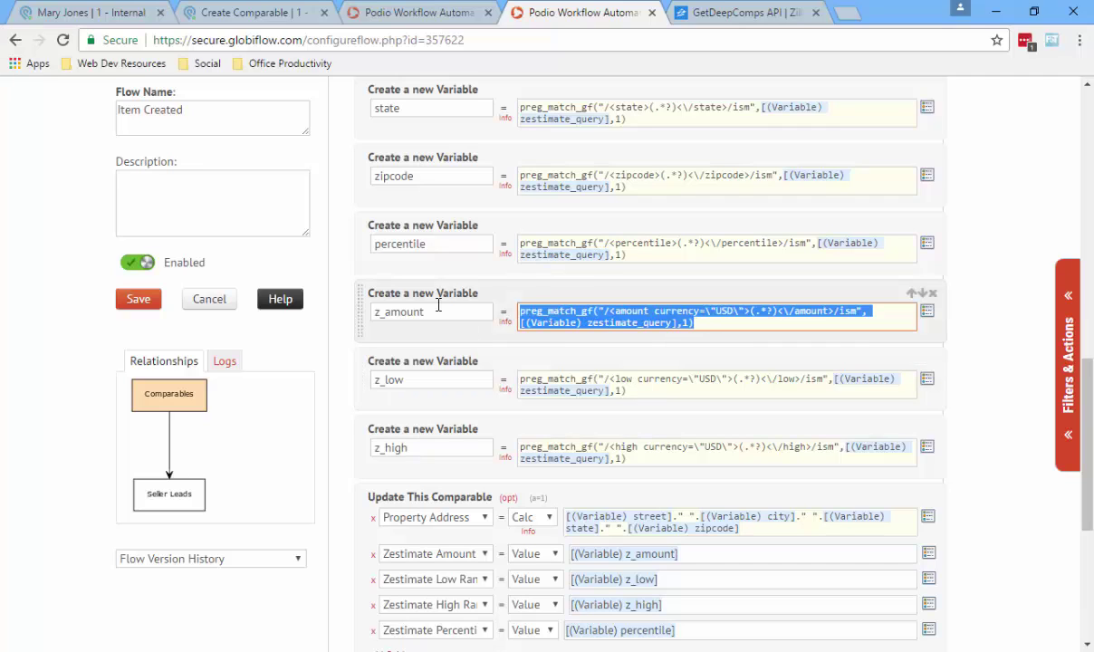
{"action": "left_click", "coordinate": [655, 392]}
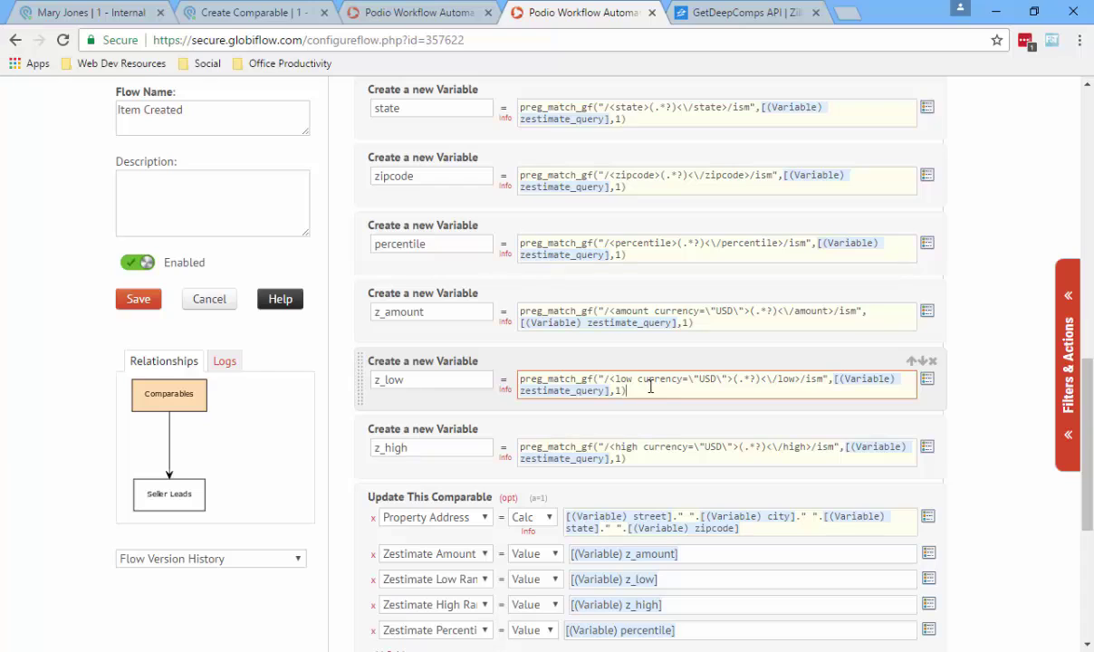
{"action": "double_click", "coordinate": [632, 311]}
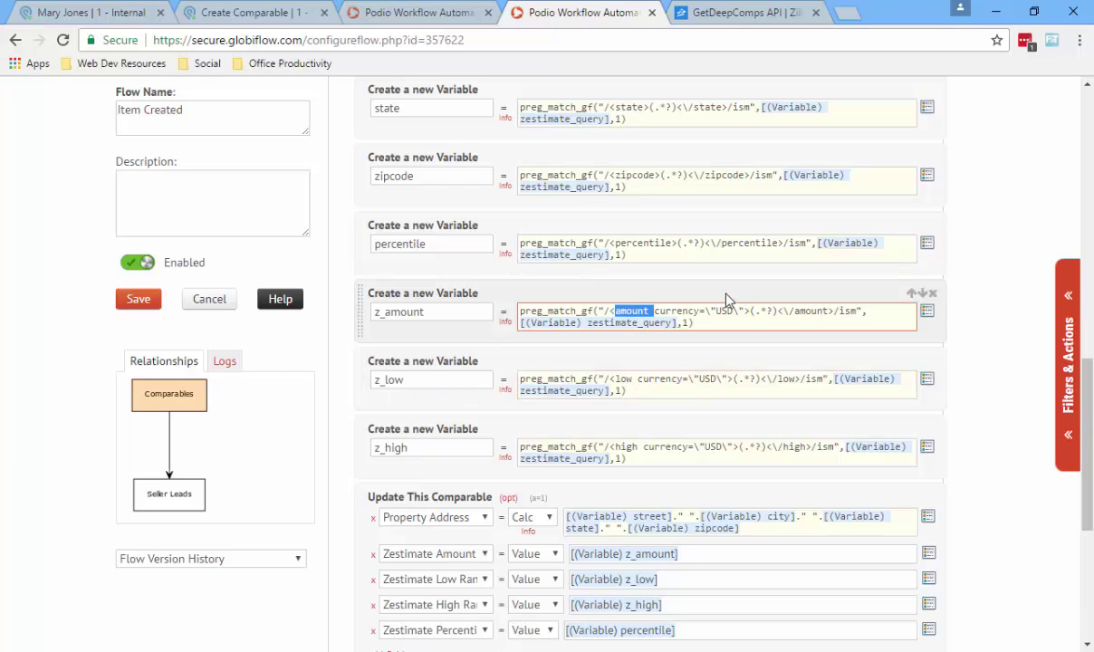
{"action": "type", "text": "low"}
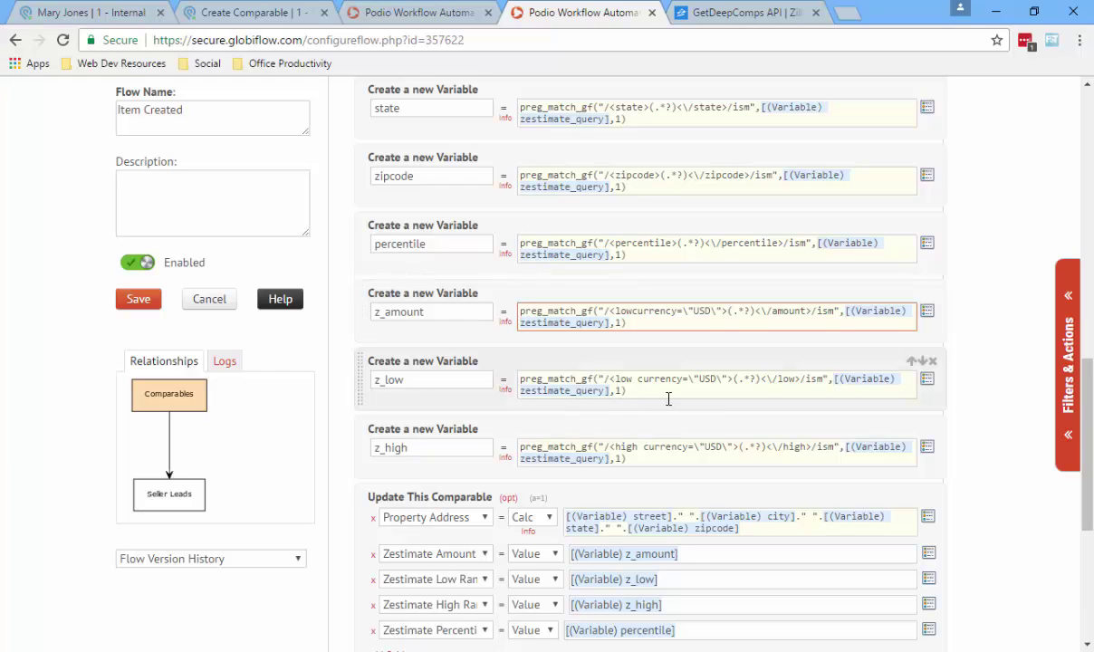
{"action": "double_click", "coordinate": [795, 311]}
{"action": "type", "text": "low"}
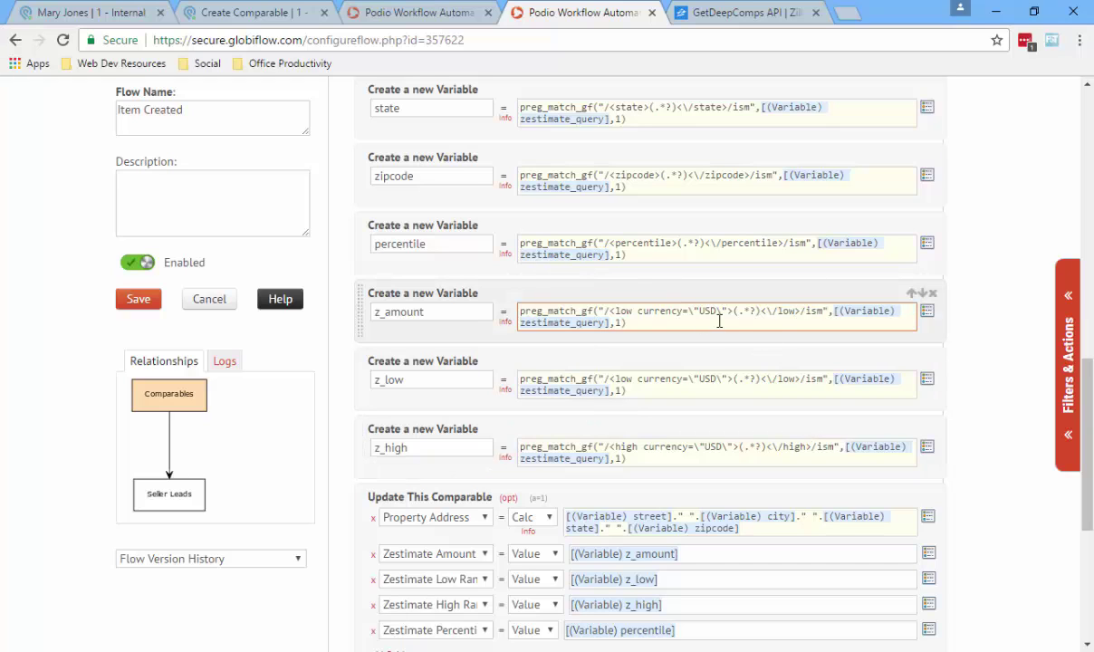
{"action": "key", "text": "ctrl+a"}
{"action": "left_click", "coordinate": [680, 391]}
{"action": "key", "text": "ctrl+a"}
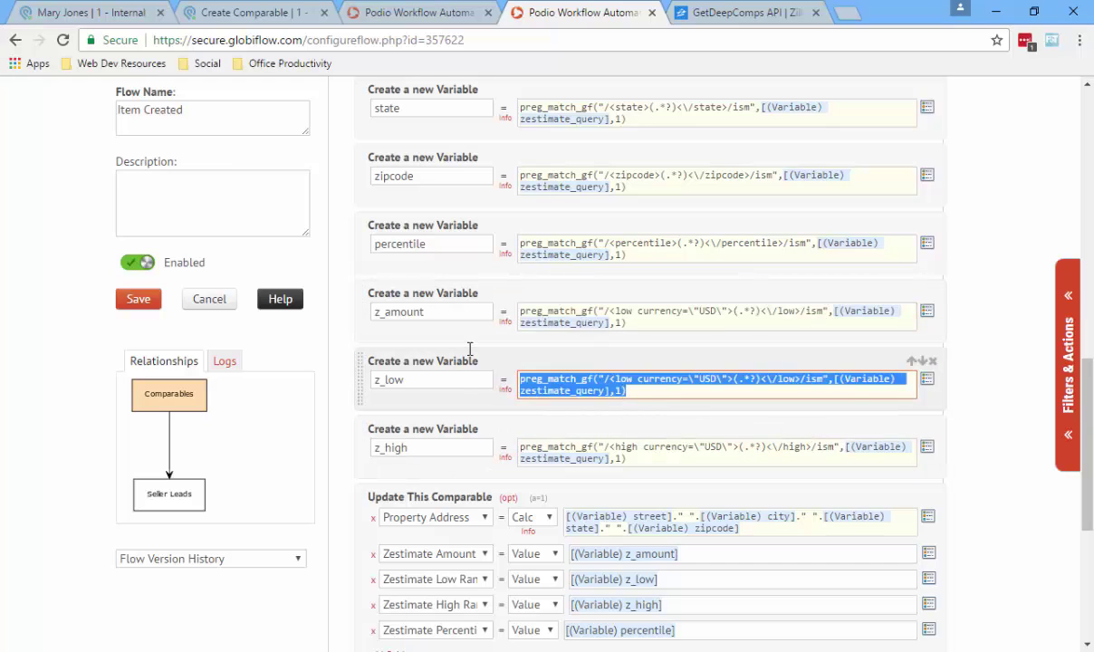
Undo both low tag replacements in the z_amount variable's pattern
{"action": "left_click", "coordinate": [650, 319]}
{"action": "key", "text": "ctrl+z"}
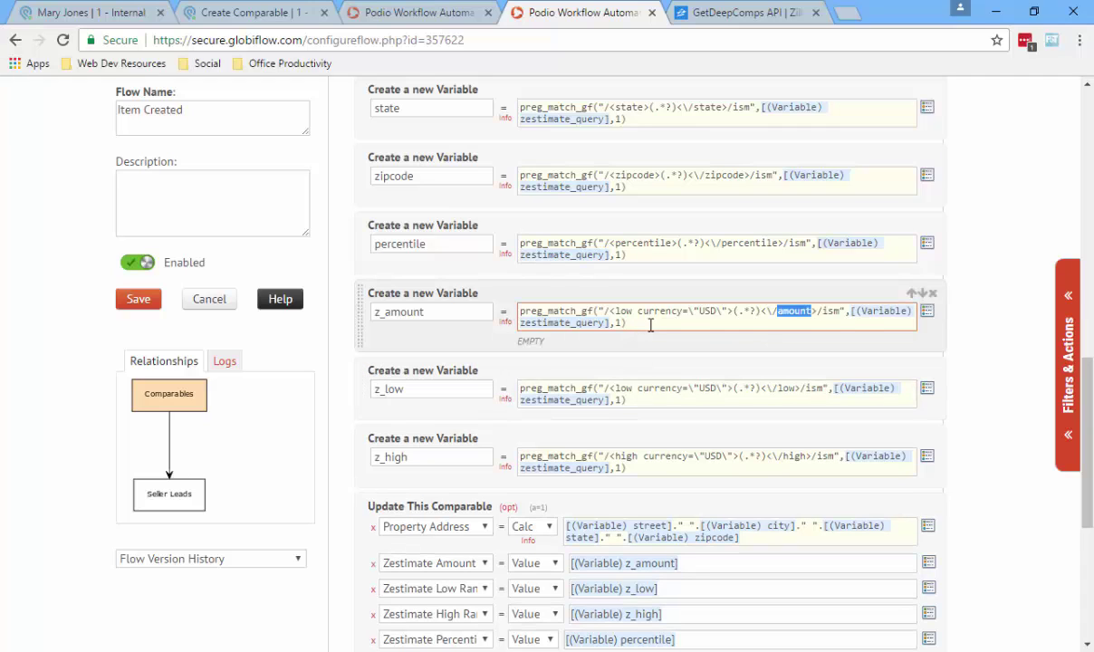
{"action": "key", "text": "ctrl+z"}
{"action": "left_click", "coordinate": [671, 381]}
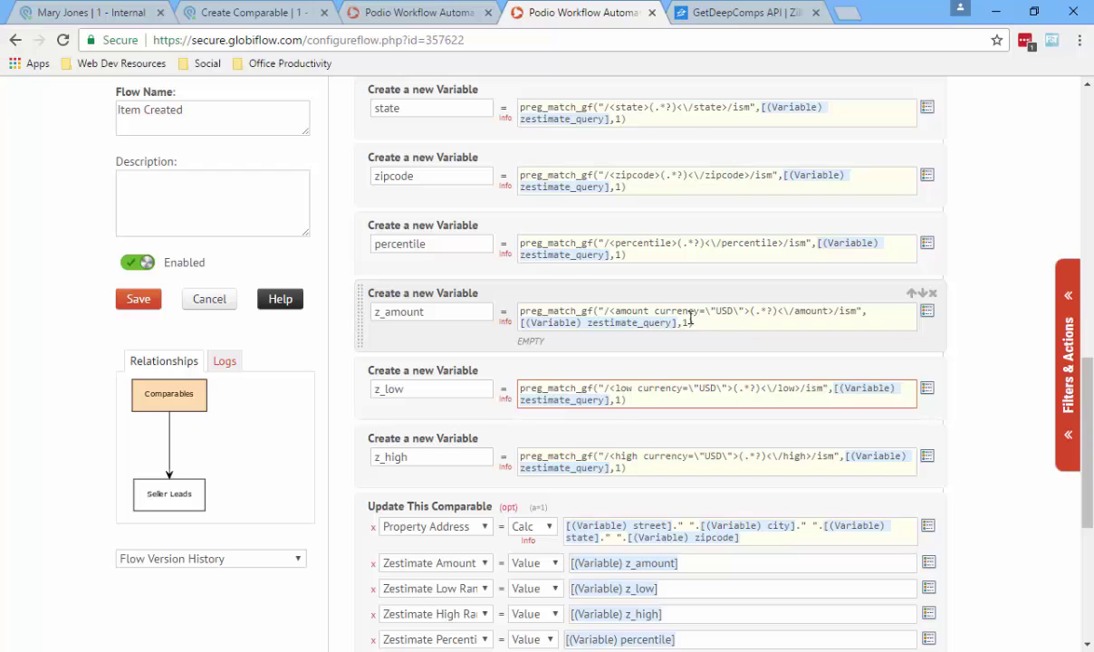
Compare the z_low variable's expression with the z_high variable's expression and its high tags
{"action": "scroll", "coordinate": [471, 456], "scroll_direction": "down", "scroll_amount": 1}
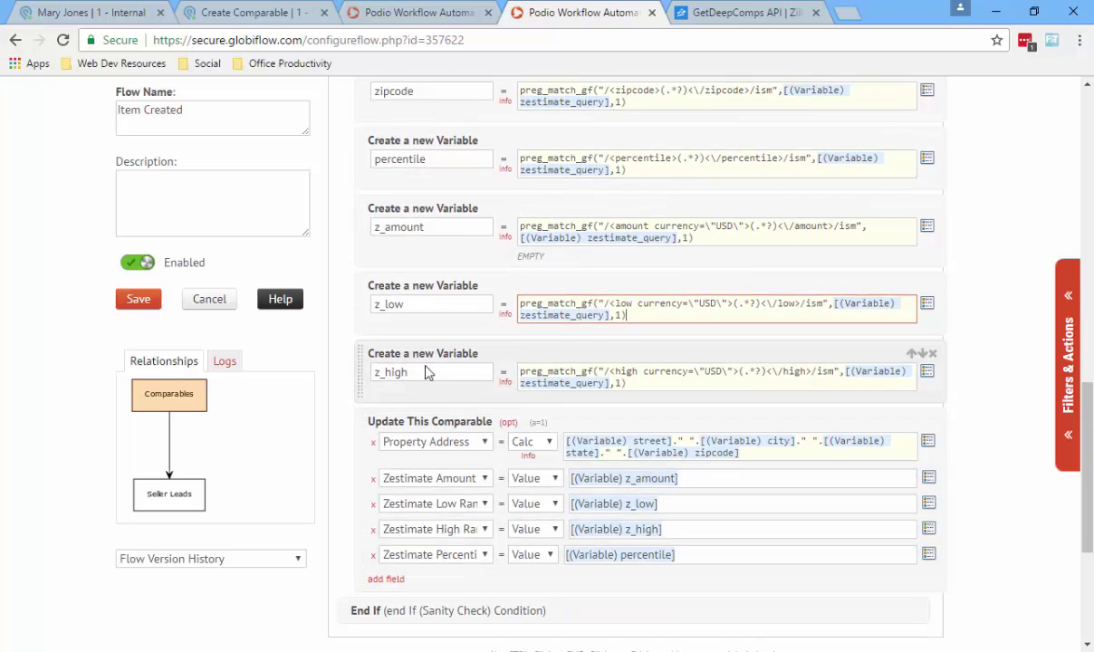
{"action": "key", "text": "ctrl+a"}
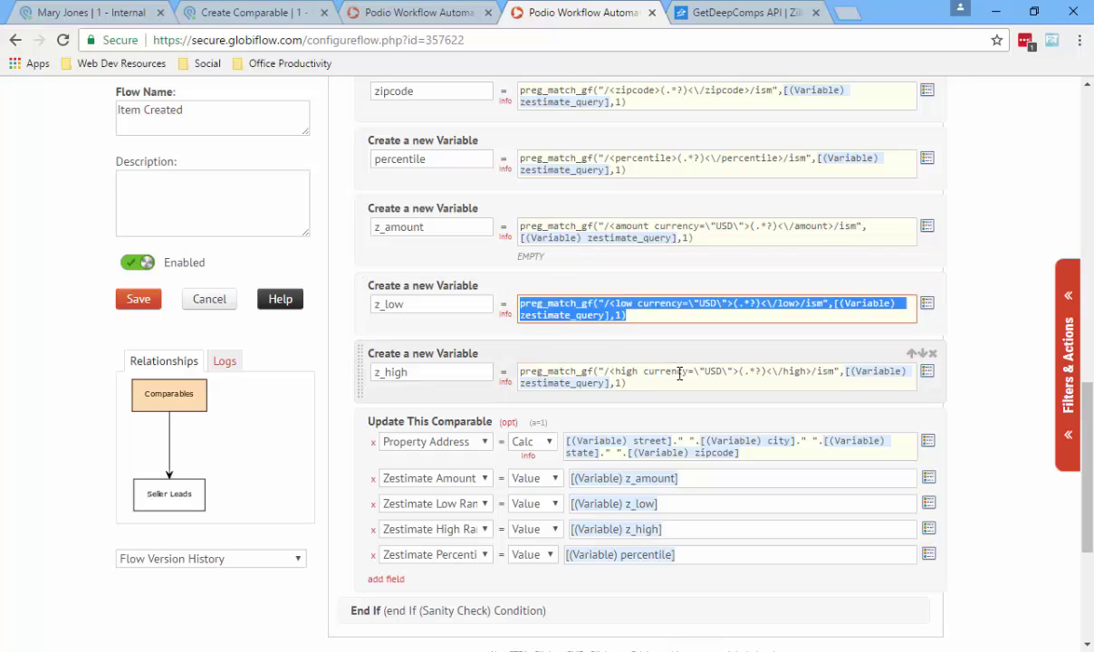
{"action": "left_click", "coordinate": [611, 365]}
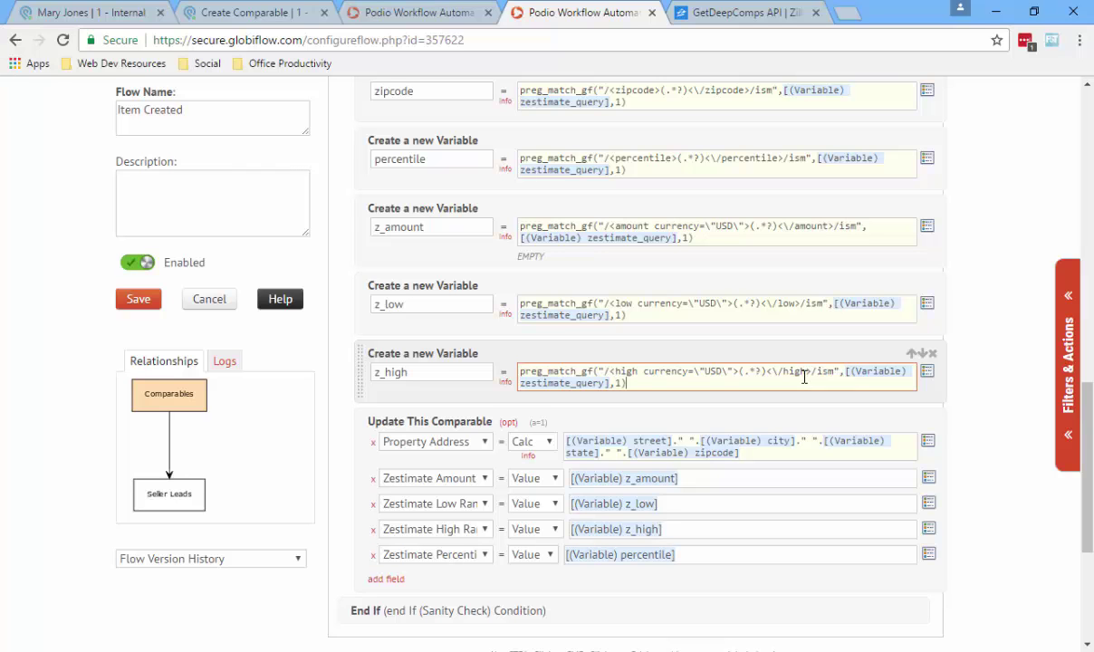
Review the Update This Comparable action, examining the Property Address calculation and the variables mapped to the Zestimate fields
{"action": "scroll", "coordinate": [806, 374], "scroll_direction": "down", "scroll_amount": 2}
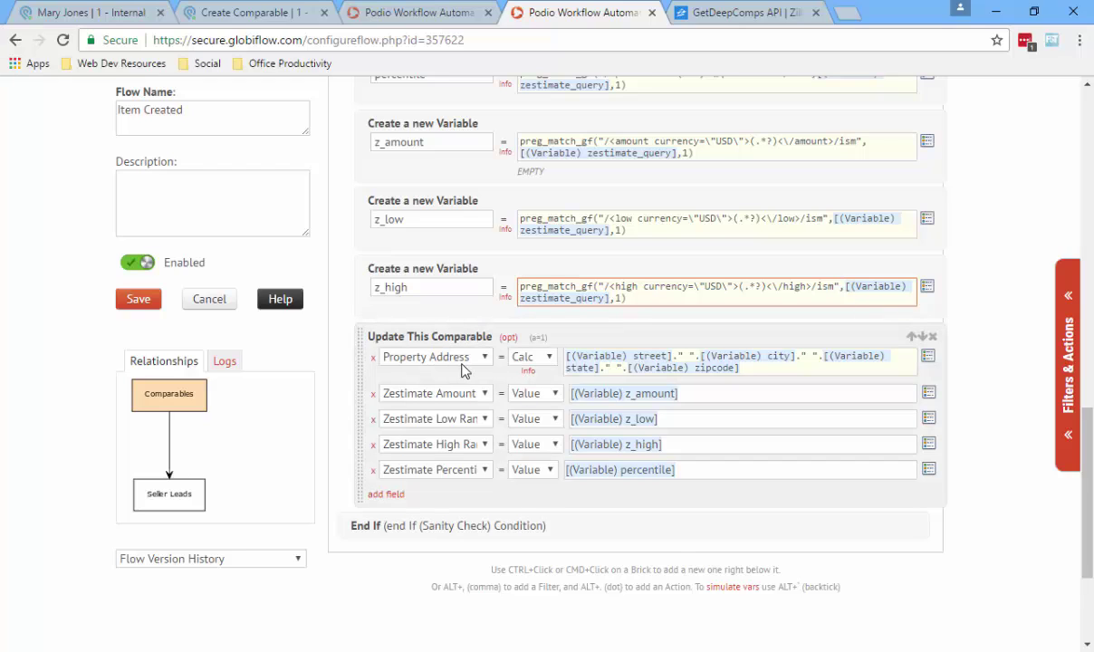
{"action": "left_click", "coordinate": [526, 358]}
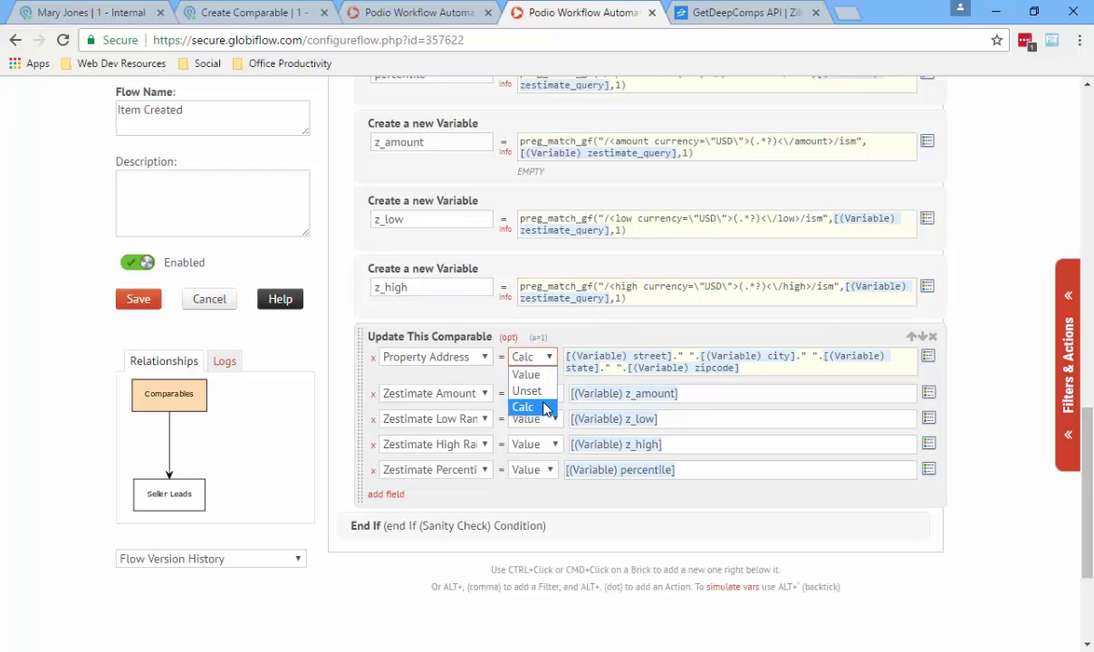
{"action": "left_click", "coordinate": [673, 355]}
{"action": "left_click", "coordinate": [673, 355]}
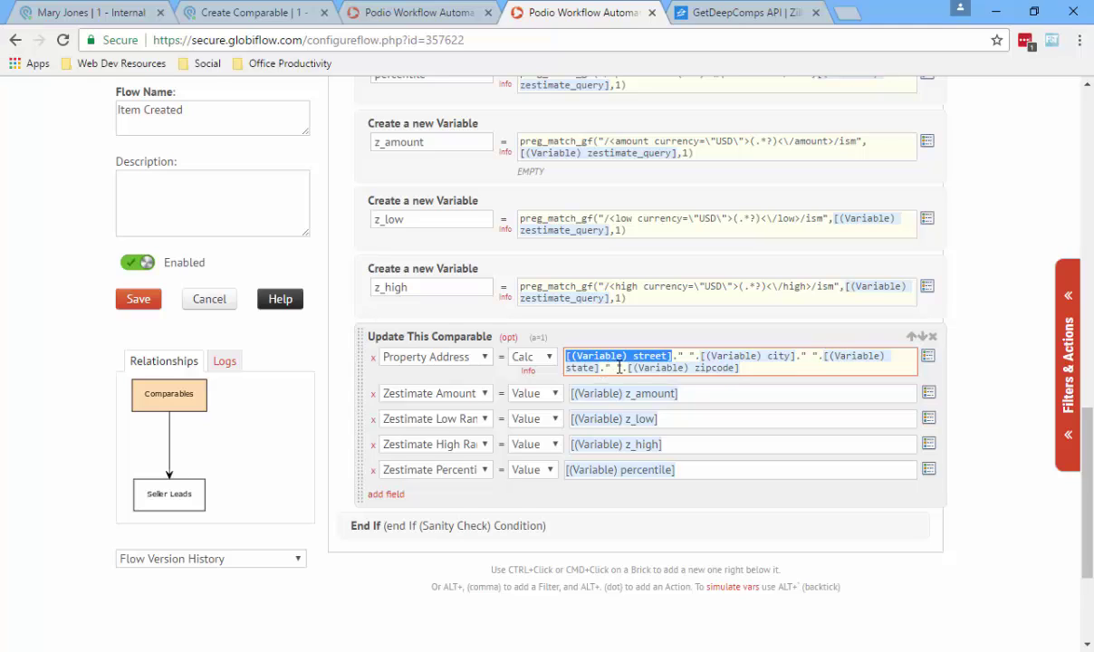
{"action": "left_click", "coordinate": [634, 367]}
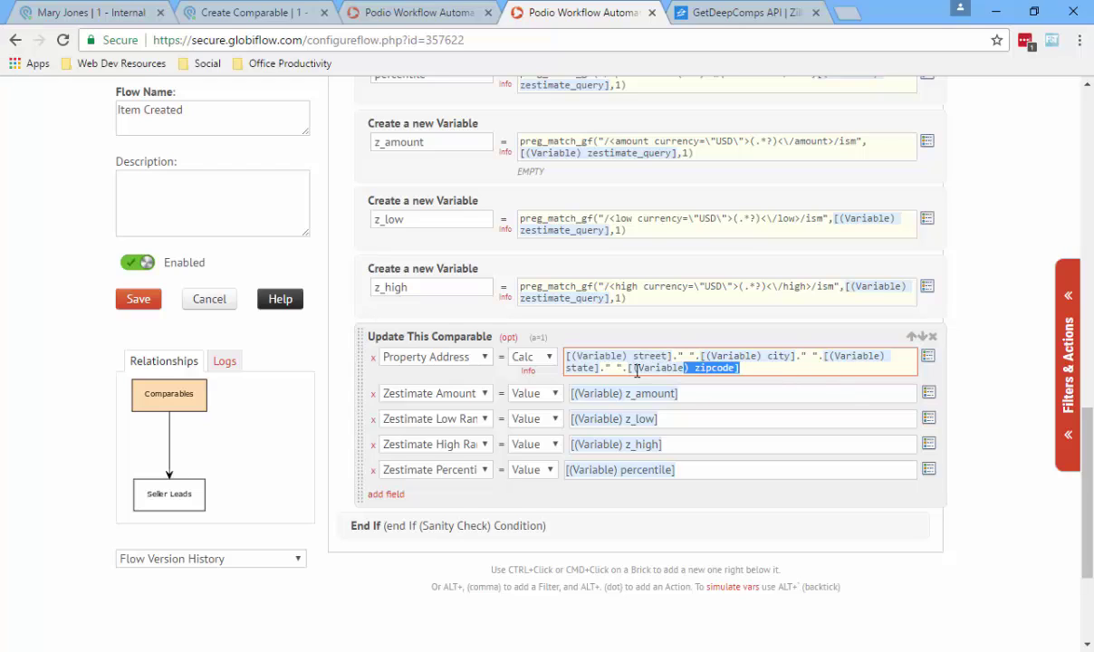
{"action": "left_click", "coordinate": [859, 386]}
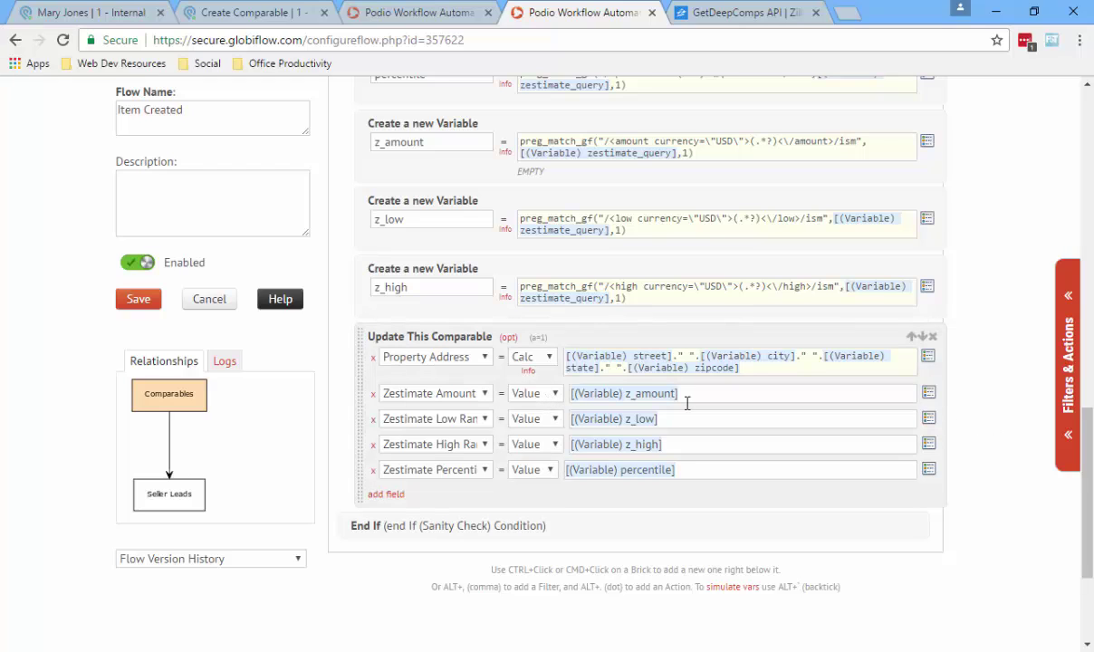
{"action": "left_click_drag", "start_coordinate": [741, 395], "coordinate": [583, 393]}
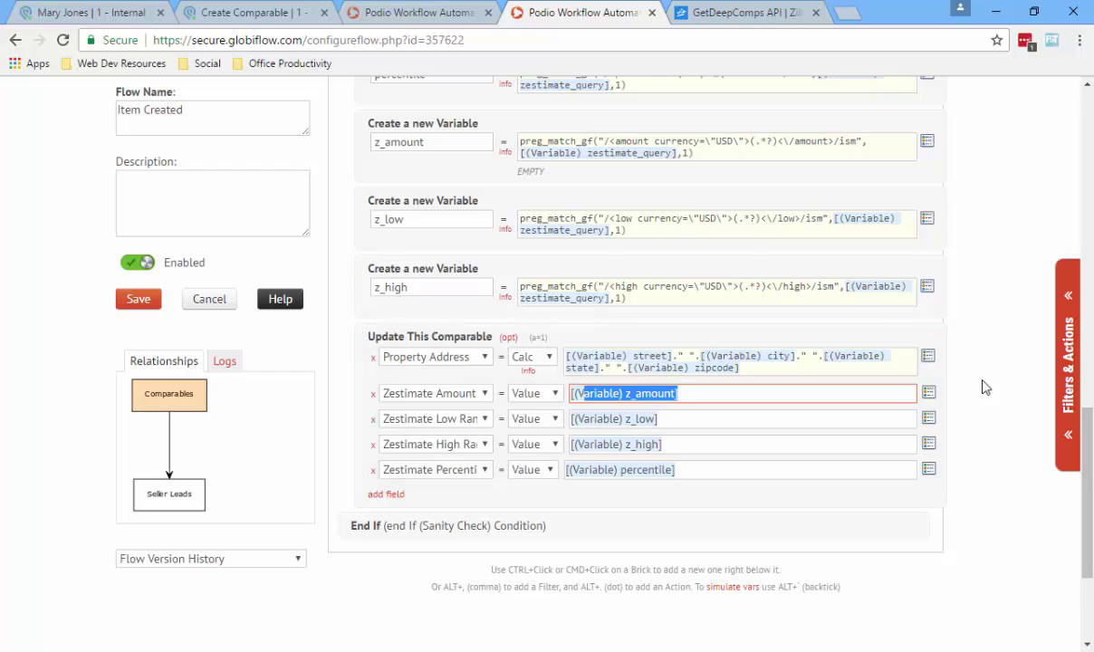
{"action": "left_click", "coordinate": [947, 399]}
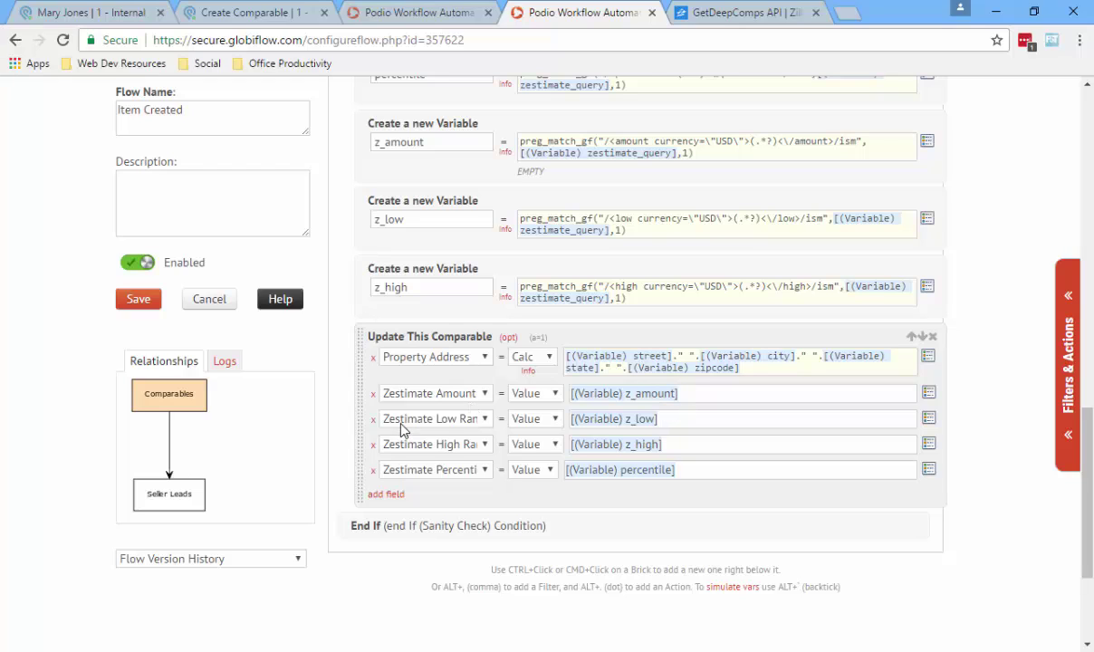
Check the variables mapped to the Zestimate Low Range, High Range and Percentile fields, through to the end of the Sanity Check condition
{"action": "left_click", "coordinate": [686, 420]}
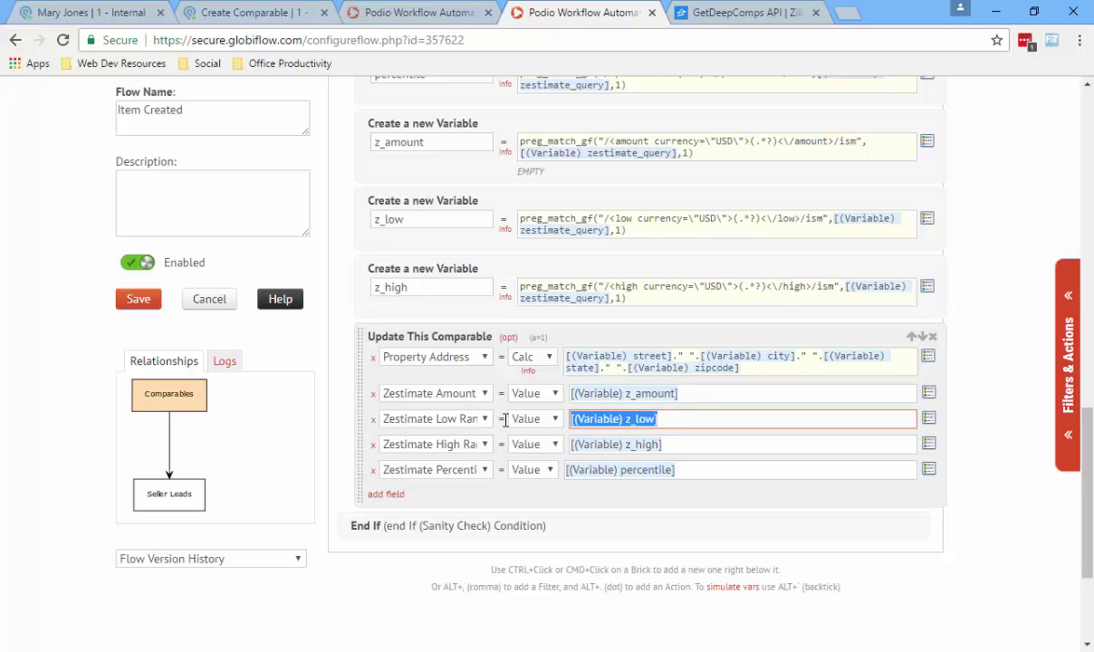
{"action": "left_click", "coordinate": [710, 448]}
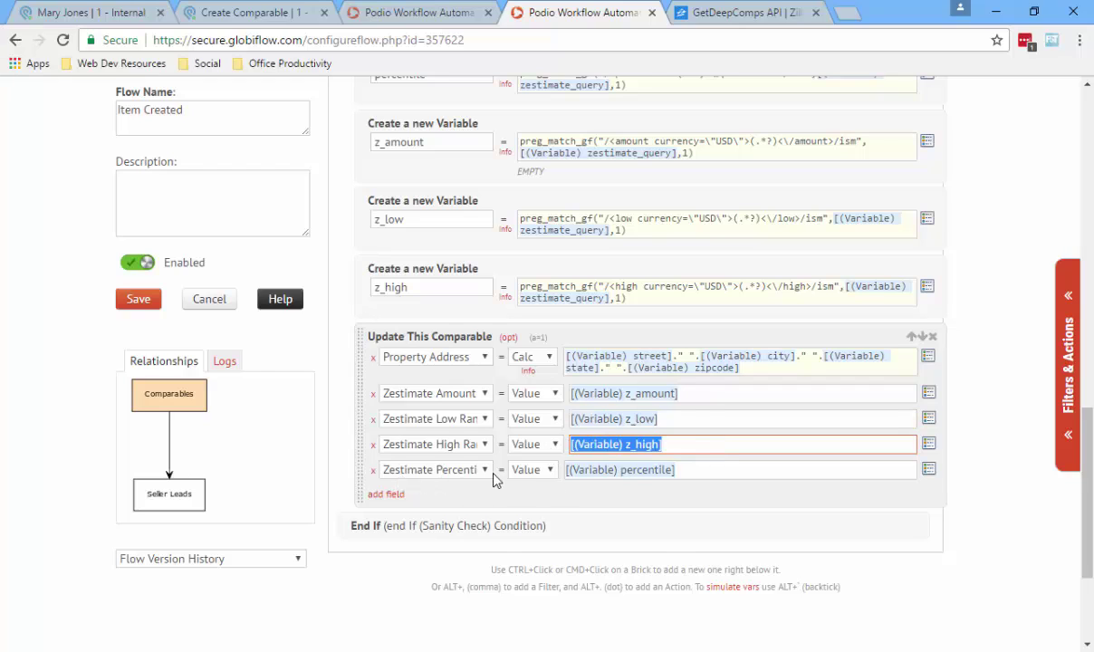
{"action": "left_click", "coordinate": [711, 472]}
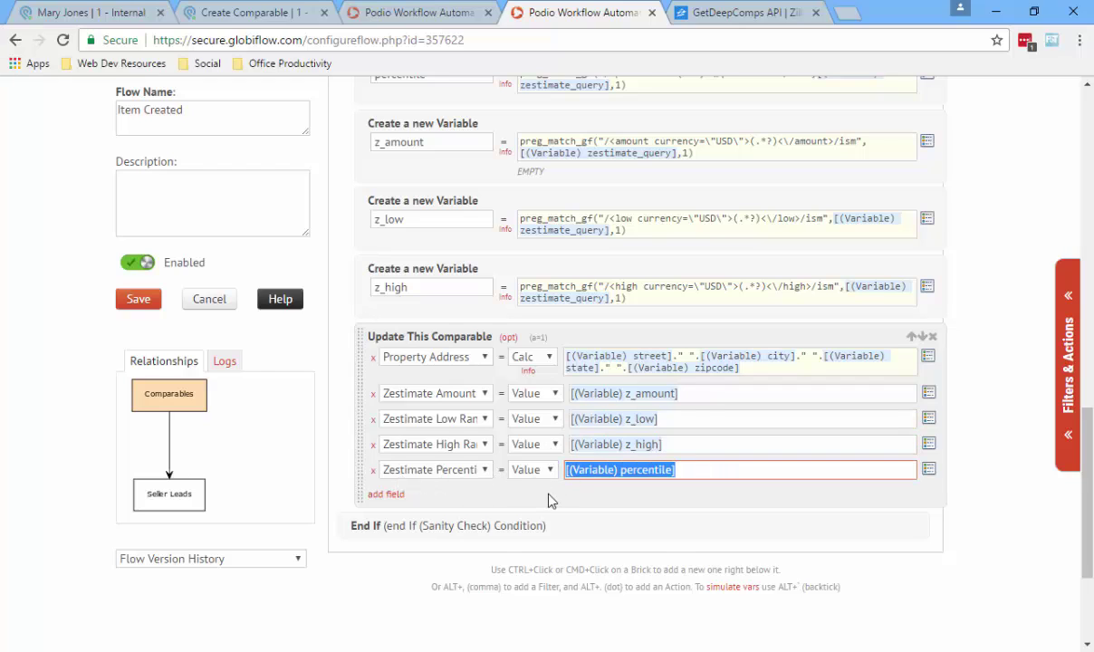
{"action": "left_click", "coordinate": [544, 495]}
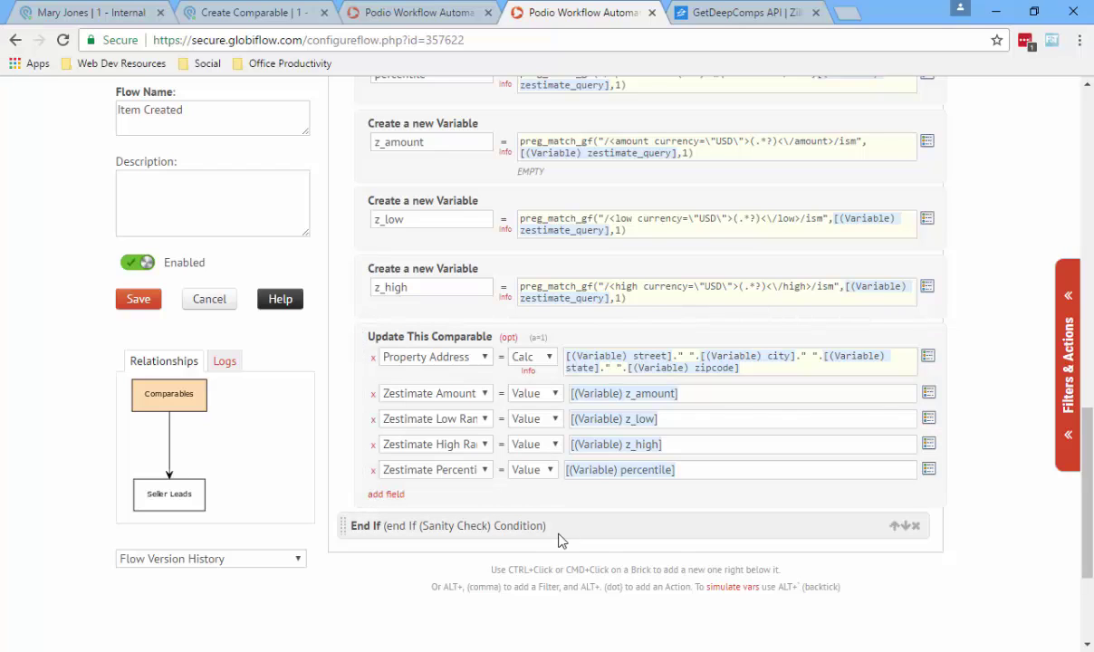
{"action": "left_click_drag", "start_coordinate": [555, 531], "coordinate": [362, 557]}
{"action": "left_click", "coordinate": [364, 562]}
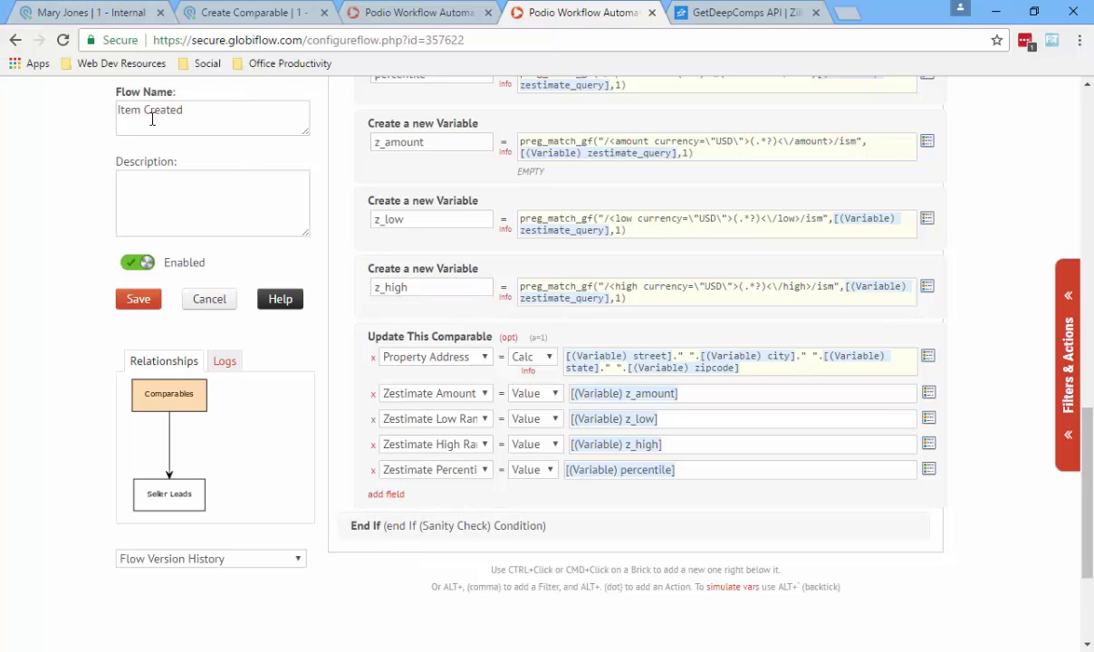
Switch to the seller lead in Podio and set its Comps Trigger to Get Zillow Comparables
{"action": "left_click", "coordinate": [91, 13]}
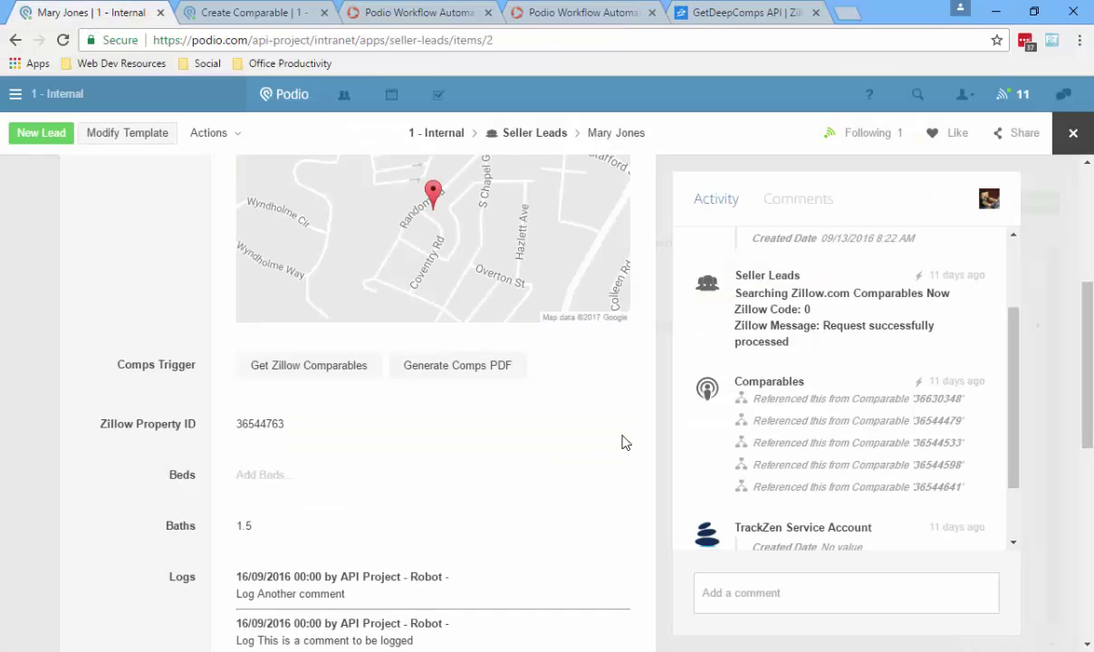
{"action": "scroll", "coordinate": [875, 392], "scroll_direction": "down", "scroll_amount": 1}
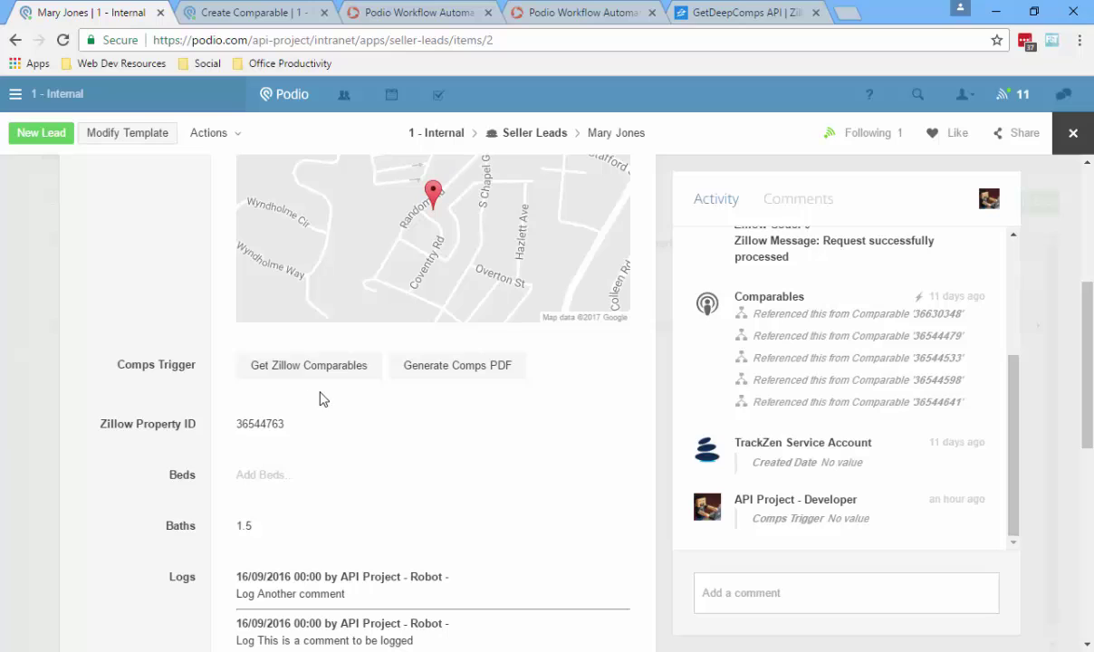
{"action": "left_click", "coordinate": [297, 368]}
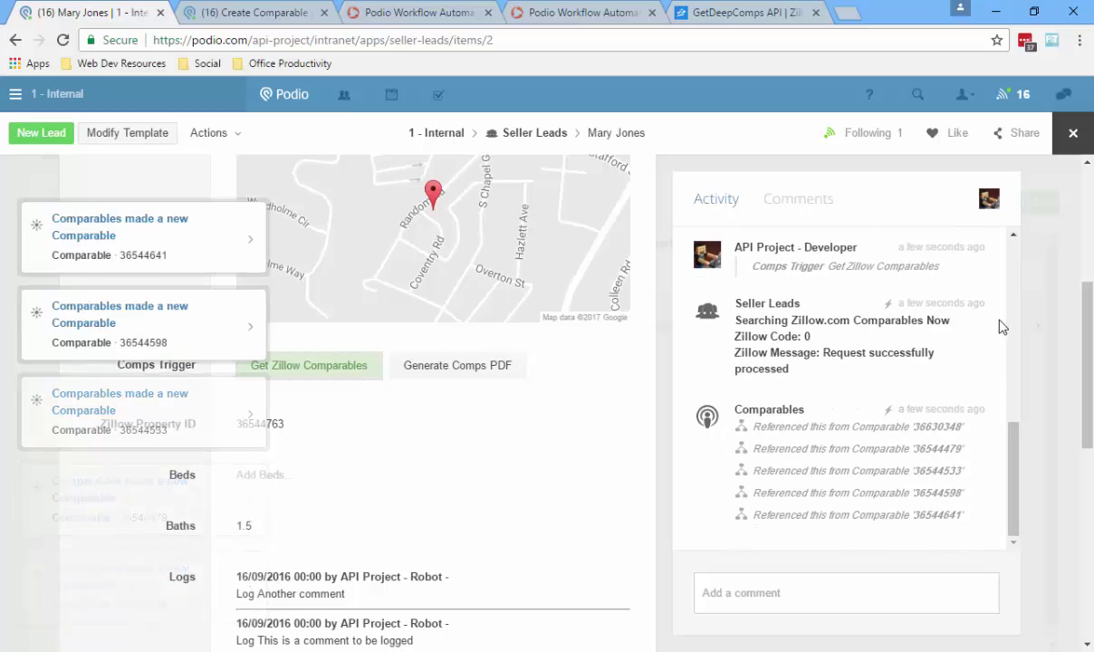
Leave the new comparable form without saving and display the Comparables app's item list
{"action": "left_click", "coordinate": [252, 12]}
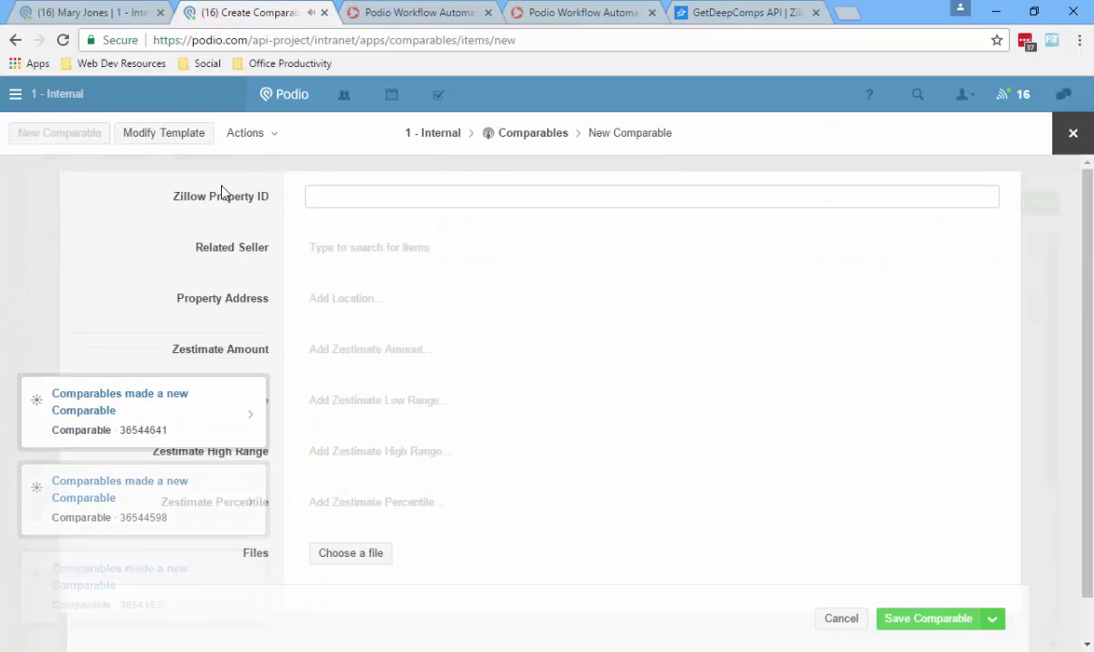
{"action": "left_click", "coordinate": [1072, 134]}
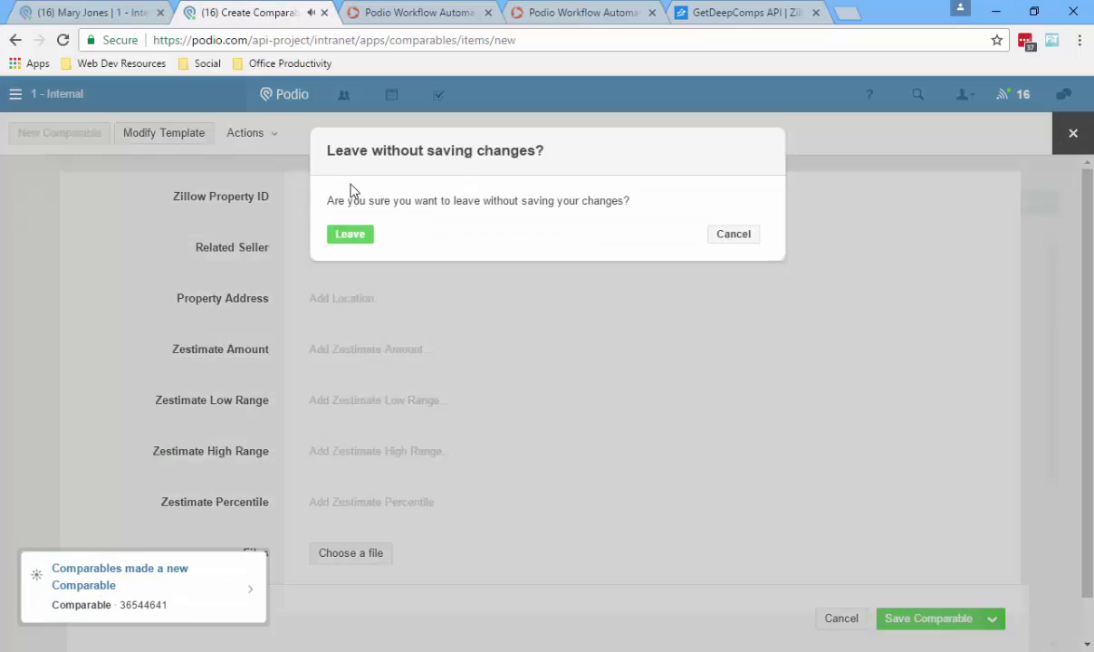
{"action": "left_click", "coordinate": [343, 238]}
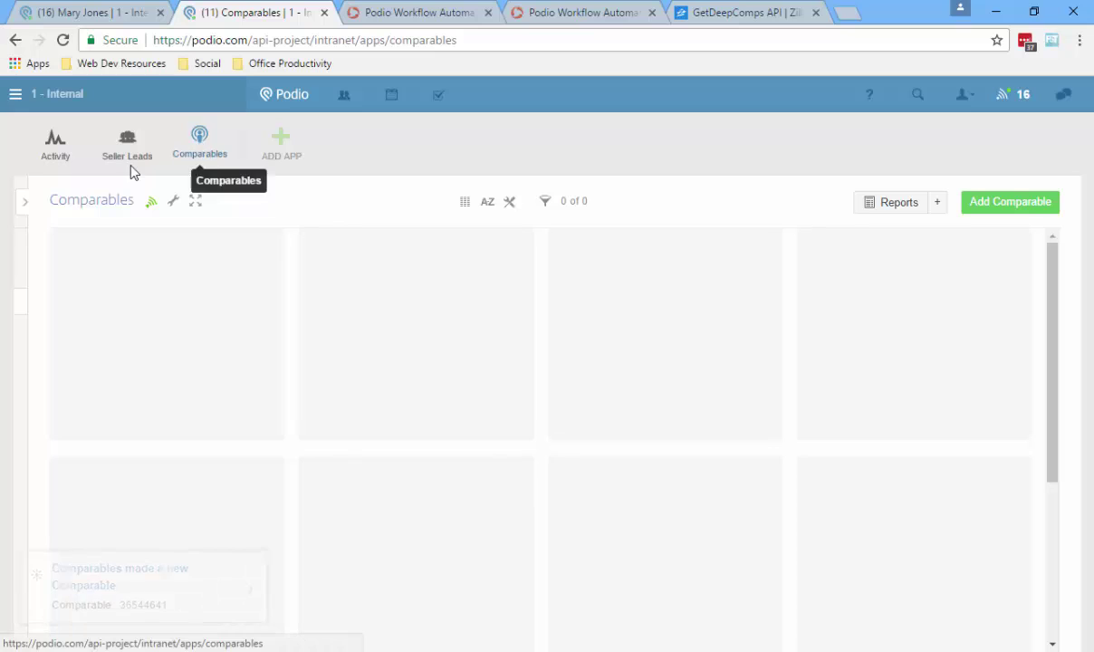
{"action": "left_click", "coordinate": [202, 144]}
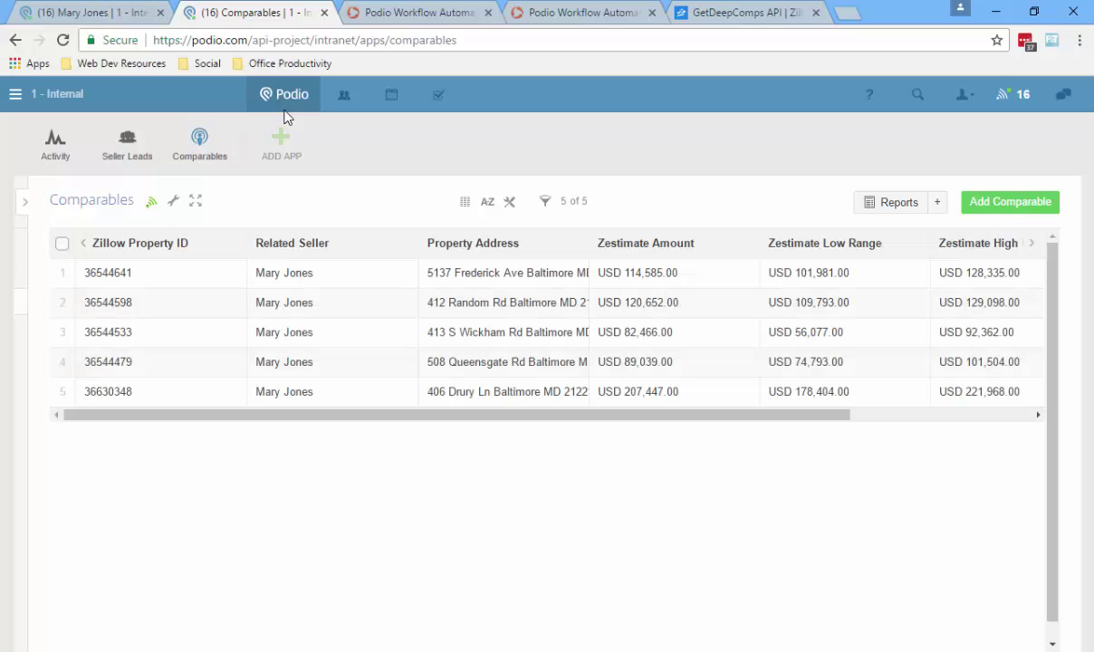
Open comparable 36544641 and go through the following comparables, examining each one's property address, Zestimate fields and activity
{"action": "left_click", "coordinate": [321, 274]}
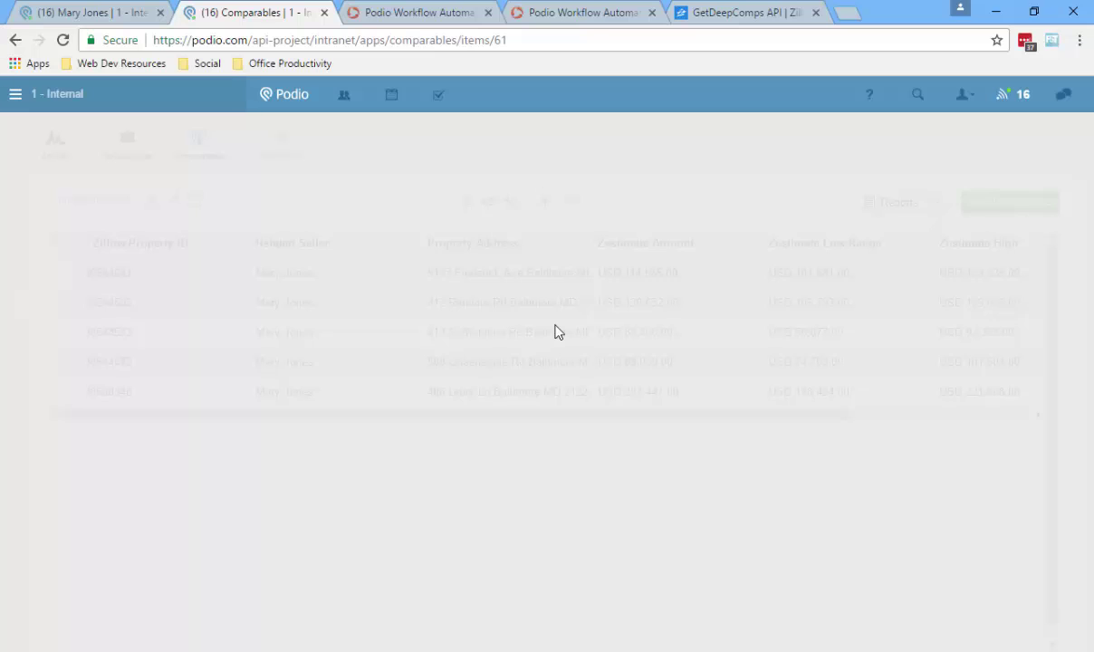
{"action": "scroll", "coordinate": [539, 426], "scroll_direction": "down", "scroll_amount": 5}
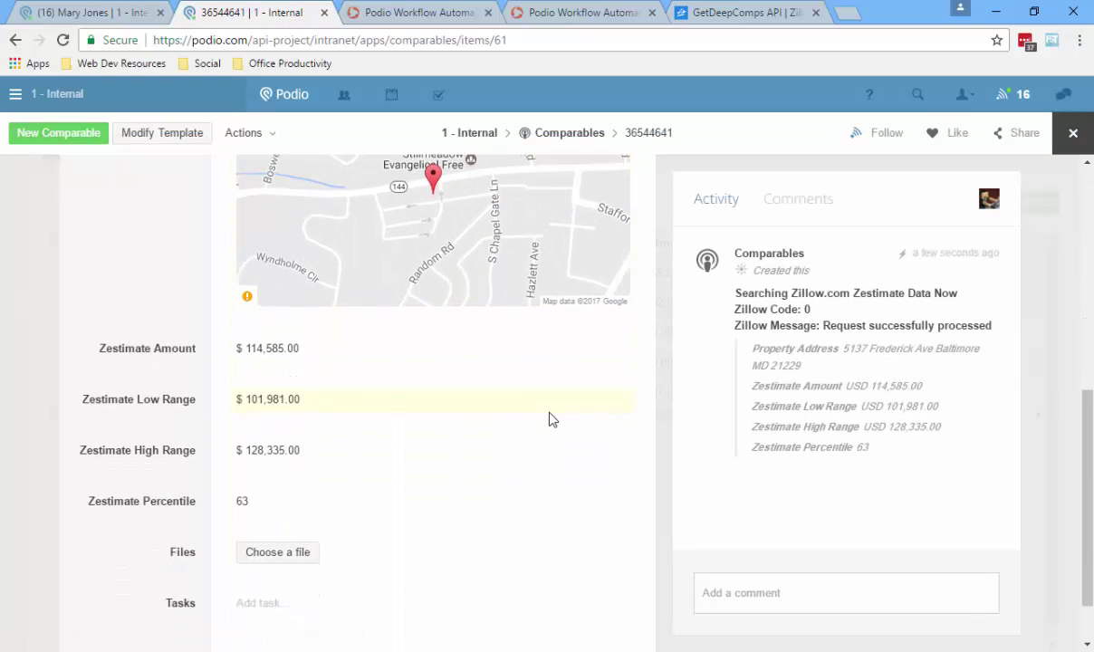
{"action": "key", "text": "Right"}
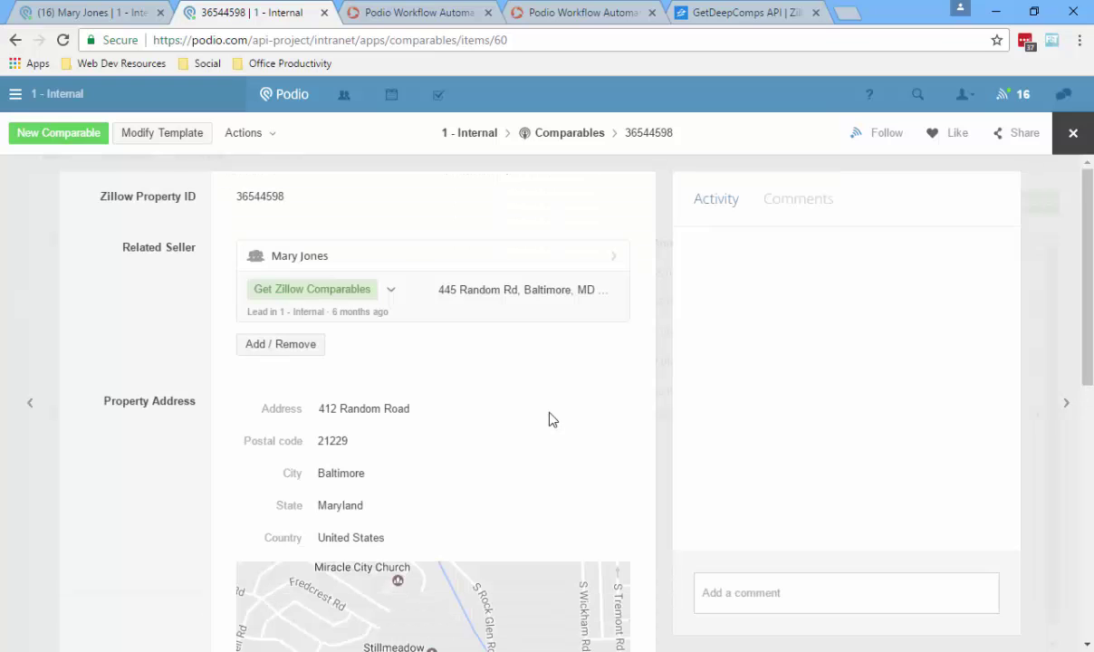
{"action": "scroll", "coordinate": [528, 422], "scroll_direction": "down", "scroll_amount": 2}
{"action": "scroll", "coordinate": [529, 421], "scroll_direction": "down", "scroll_amount": 3}
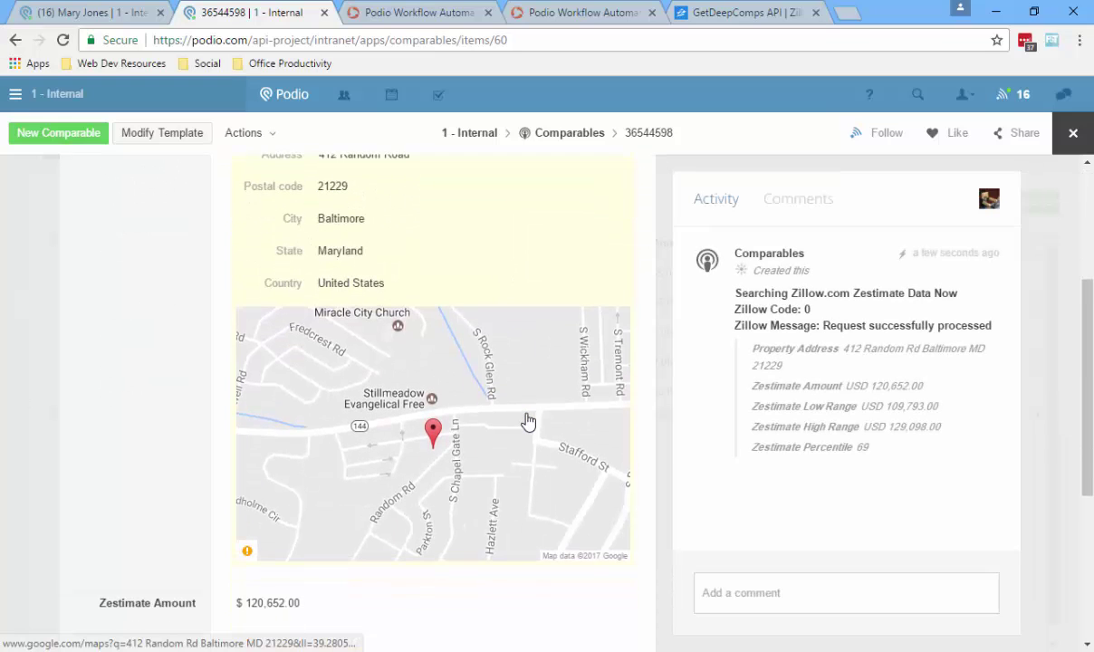
{"action": "scroll", "coordinate": [530, 423], "scroll_direction": "down", "scroll_amount": 1}
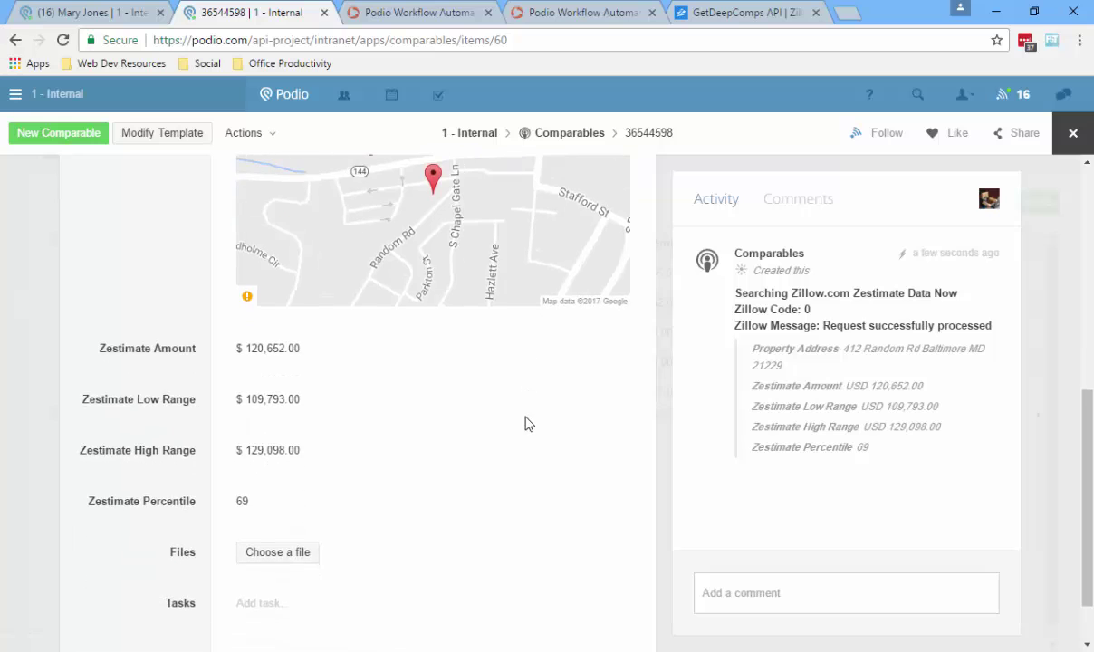
{"action": "key", "text": "Right"}
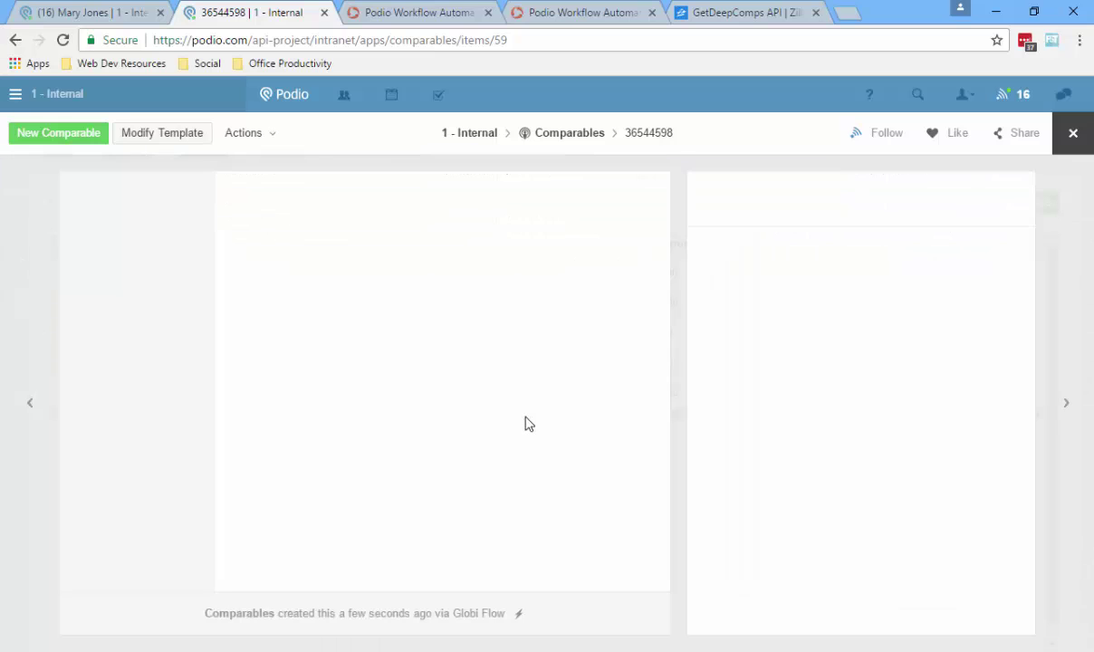